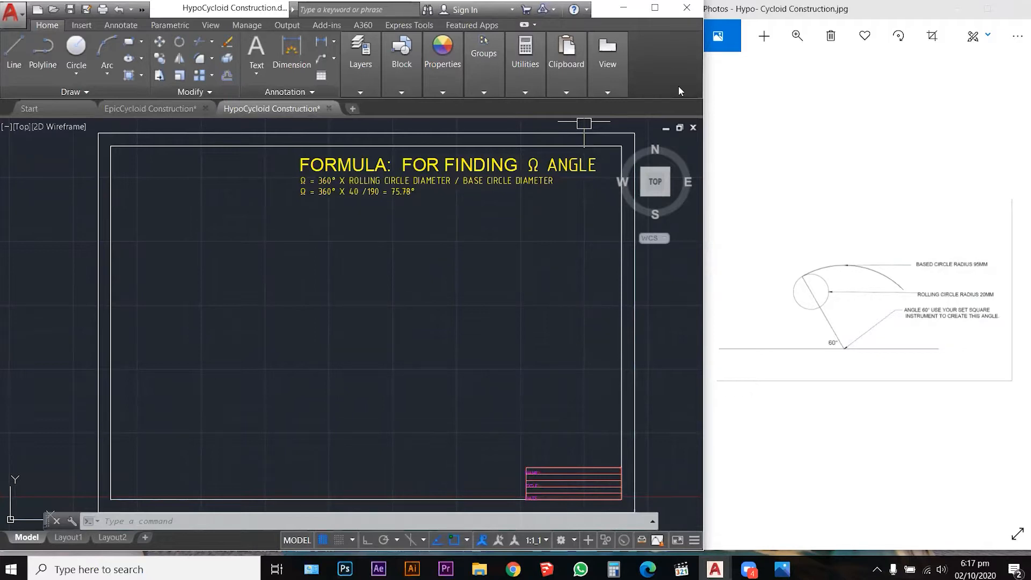
Enlarge the reference image to read the given circle radii and angle, and restore it beside the drawing
{"action": "left_click", "coordinate": [991, 9]}
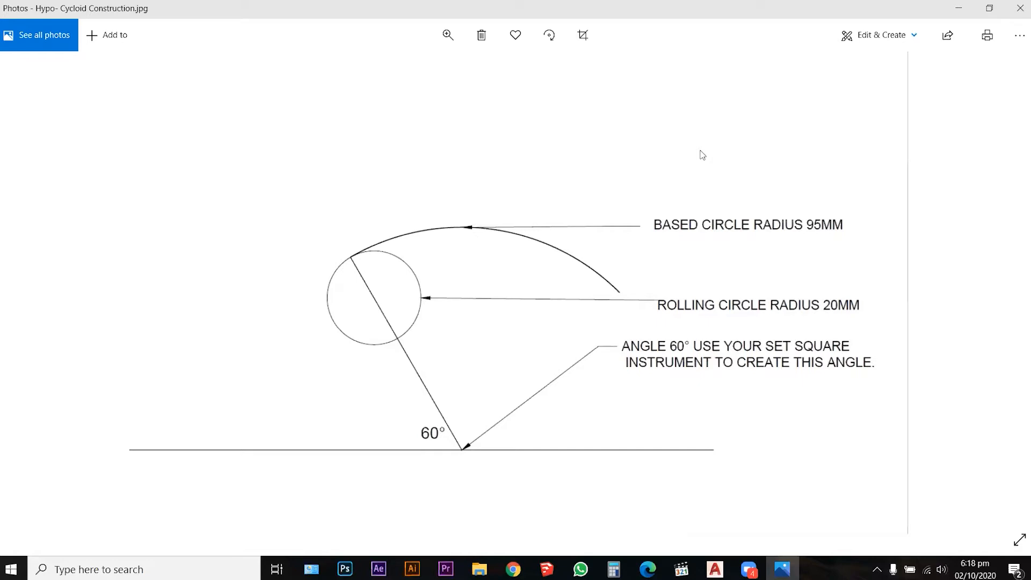
{"action": "left_click", "coordinate": [989, 8]}
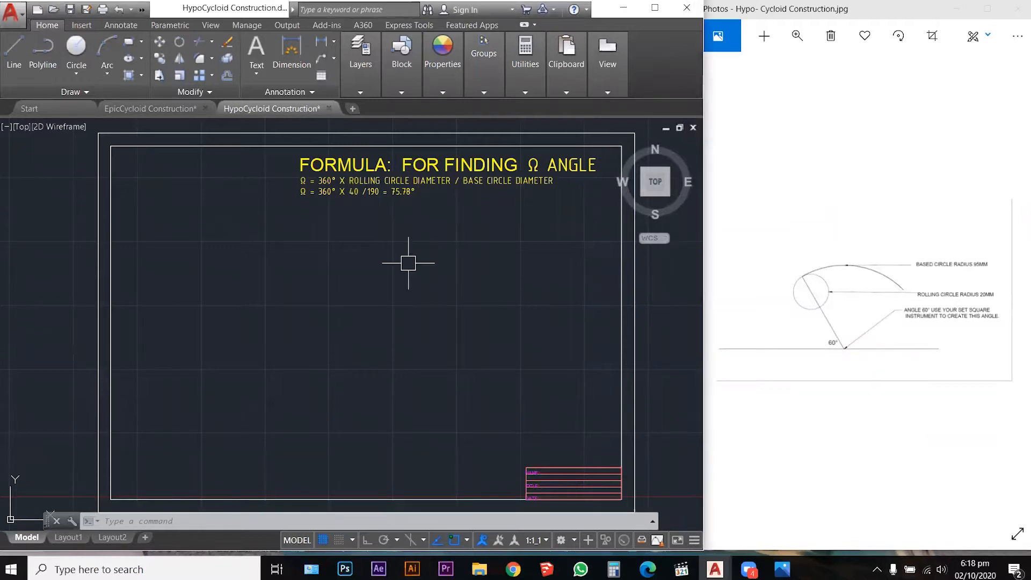
{"action": "left_click", "coordinate": [432, 270]}
{"action": "left_click_drag", "start_coordinate": [451, 213], "coordinate": [391, 246]}
{"action": "left_click", "coordinate": [391, 249]}
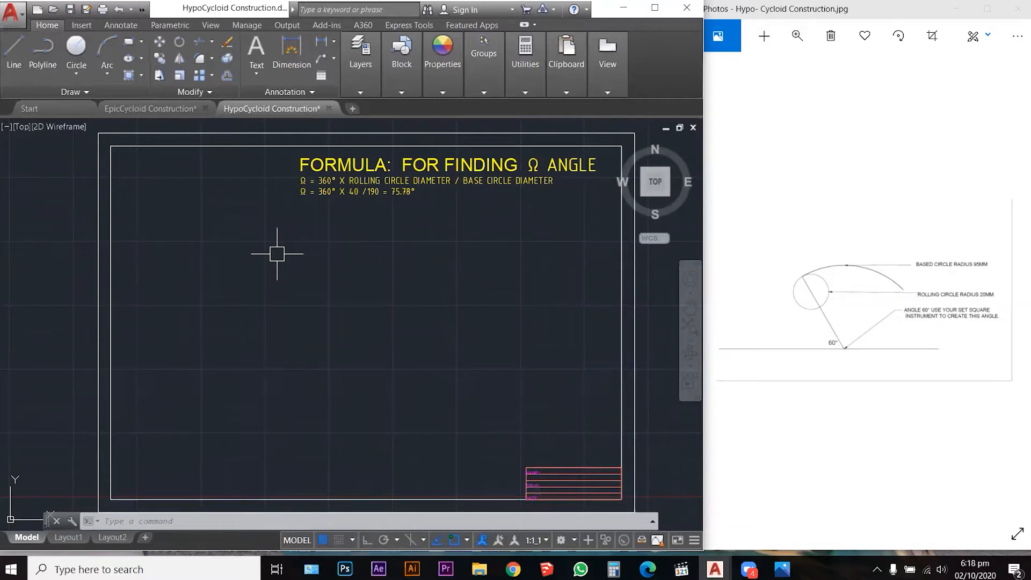
Maximize the drawing window and examine the given hypocycloid figure beside the sheet border
{"action": "scroll", "coordinate": [277, 254], "scroll_direction": "down", "scroll_amount": 2}
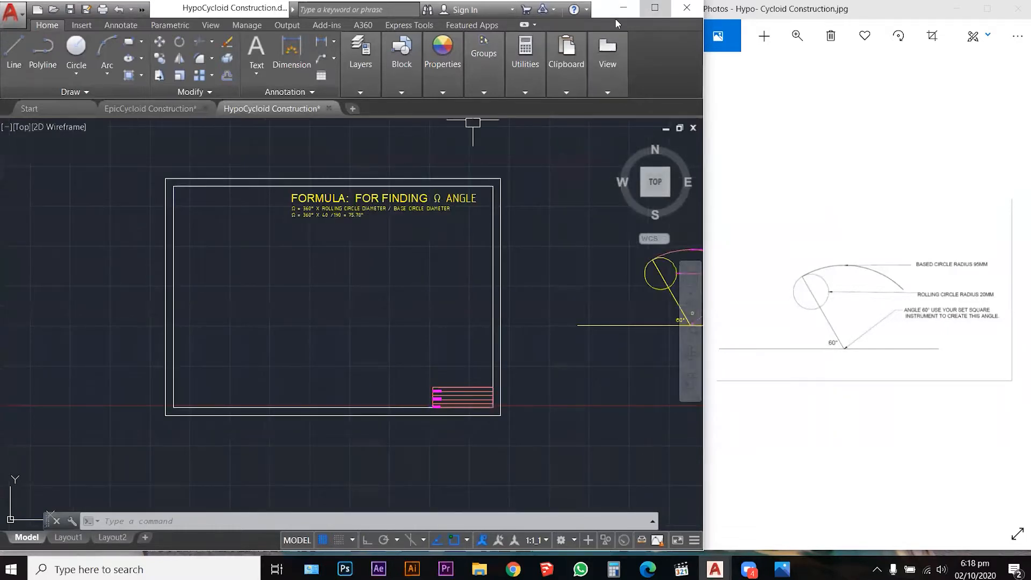
{"action": "left_click", "coordinate": [654, 8]}
{"action": "scroll", "coordinate": [937, 296], "scroll_direction": "up", "scroll_amount": 4}
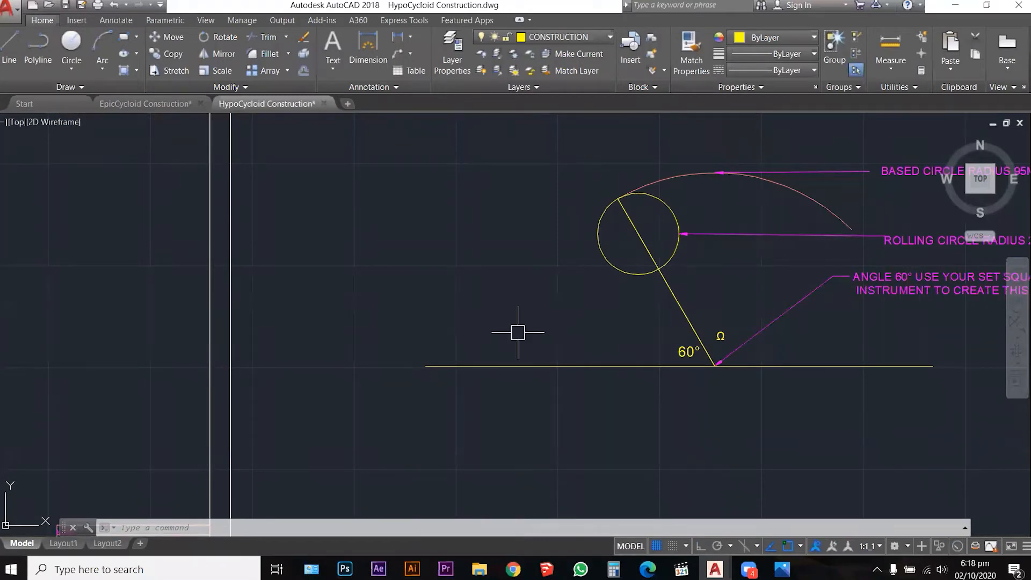
{"action": "scroll", "coordinate": [562, 337], "scroll_direction": "down", "scroll_amount": 3}
{"action": "scroll", "coordinate": [663, 340], "scroll_direction": "up", "scroll_amount": 5}
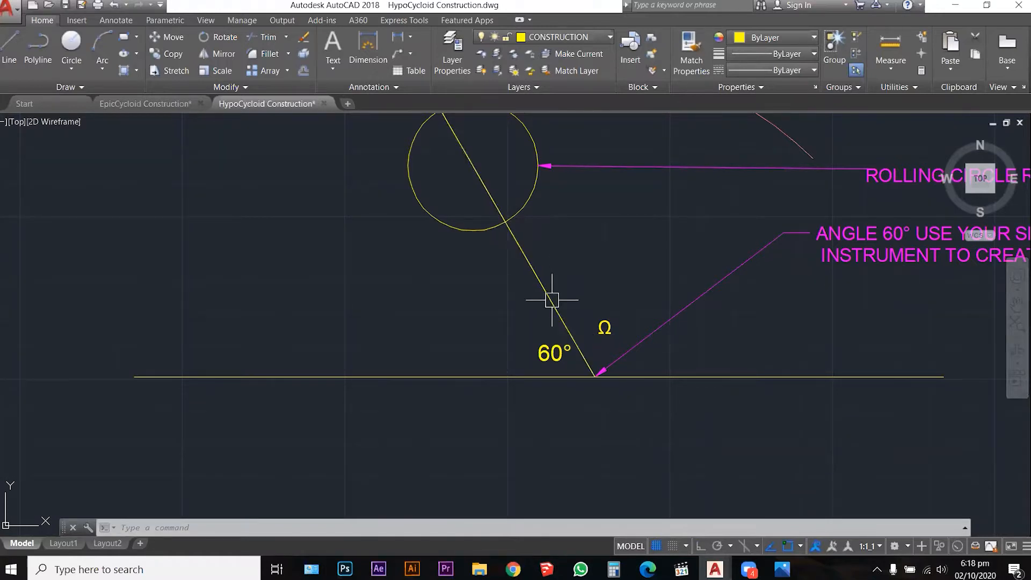
{"action": "scroll", "coordinate": [552, 288], "scroll_direction": "down", "scroll_amount": 2}
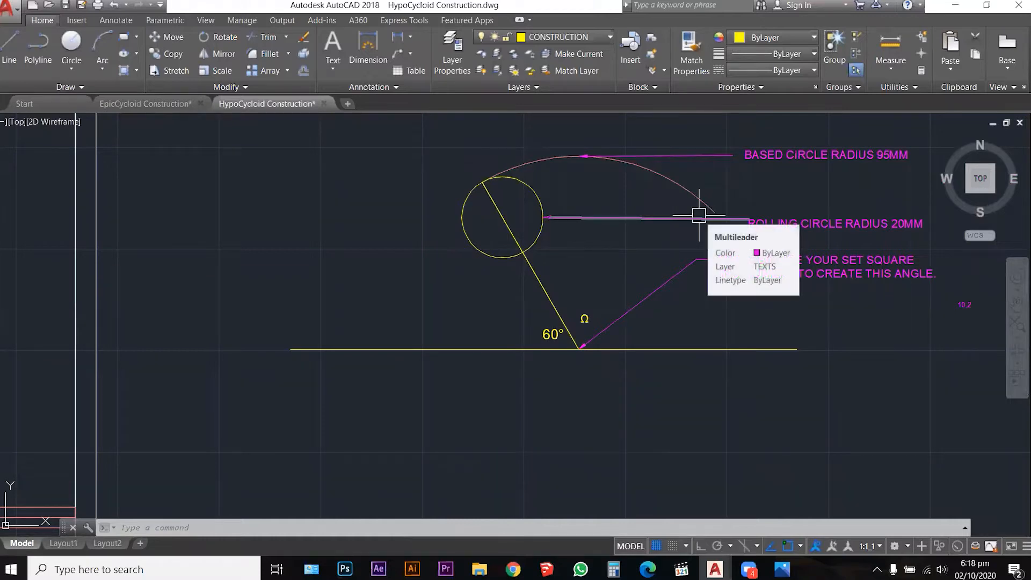
Draw a line from the apex on the baseline to the right end of the base circle arc
{"action": "type", "text": "l"}
{"action": "key", "text": "Return"}
{"action": "left_click", "coordinate": [578, 346]}
{"action": "left_click", "coordinate": [715, 213]}
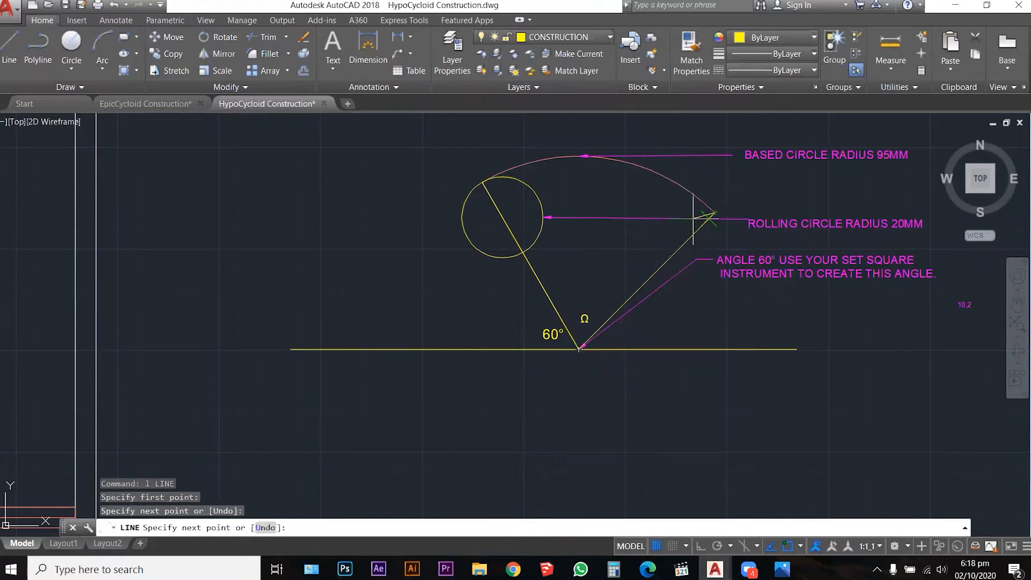
{"action": "scroll", "coordinate": [632, 280], "scroll_direction": "up", "scroll_amount": 4}
{"action": "key", "text": "Escape"}
Draw a circle centred on the apex of the angle, large enough to enclose the Ω symbol
{"action": "type", "text": "c"}
{"action": "key", "text": "Return"}
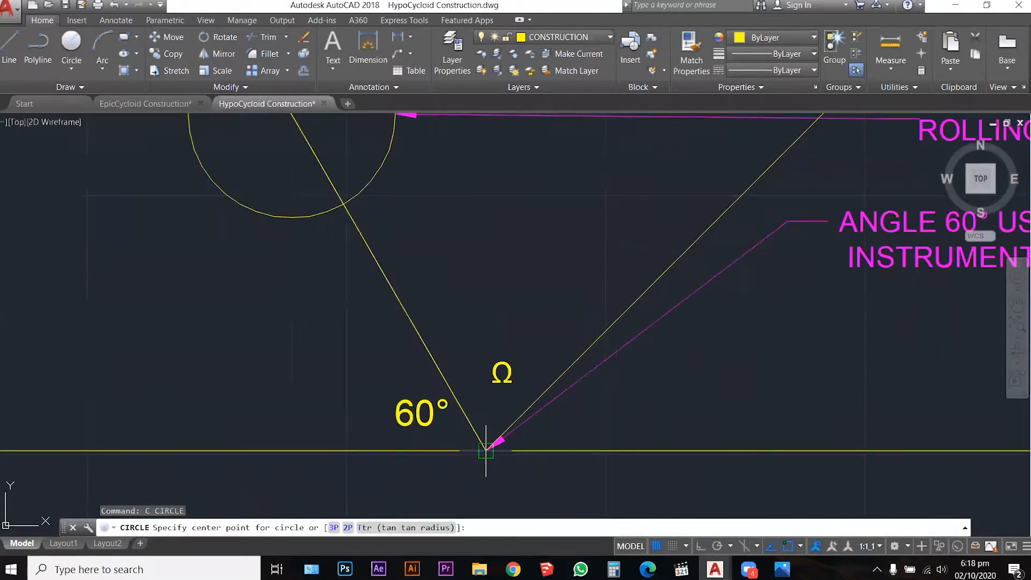
{"action": "left_click", "coordinate": [485, 450]}
{"action": "left_click", "coordinate": [534, 338]}
{"action": "key", "text": "Escape"}
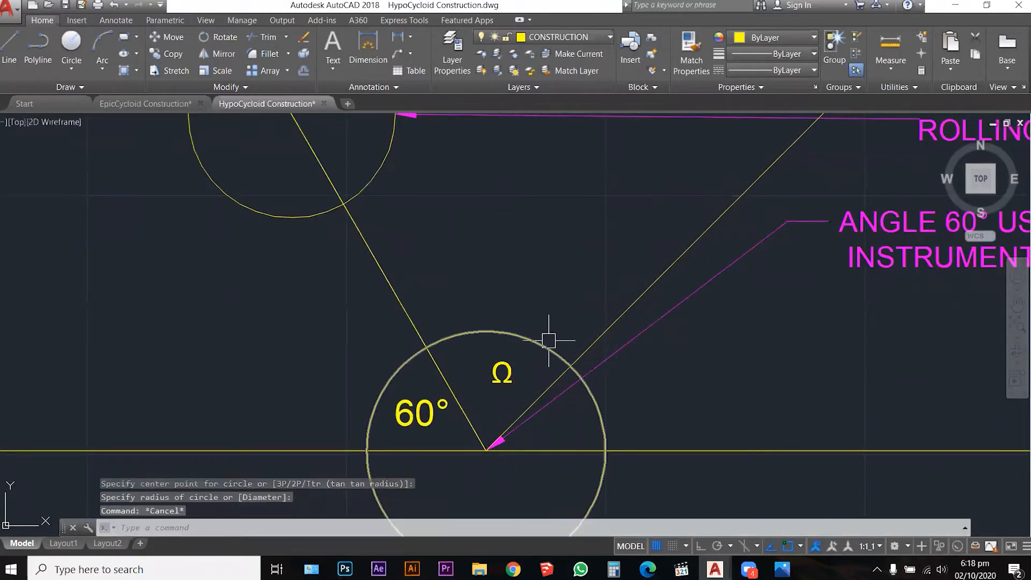
Trim the circle at the apex to an arc spanning the Ω angle and delete its leftover lower half
{"action": "type", "text": "tr"}
{"action": "key", "text": "Return"}
{"action": "left_click", "coordinate": [655, 479]}
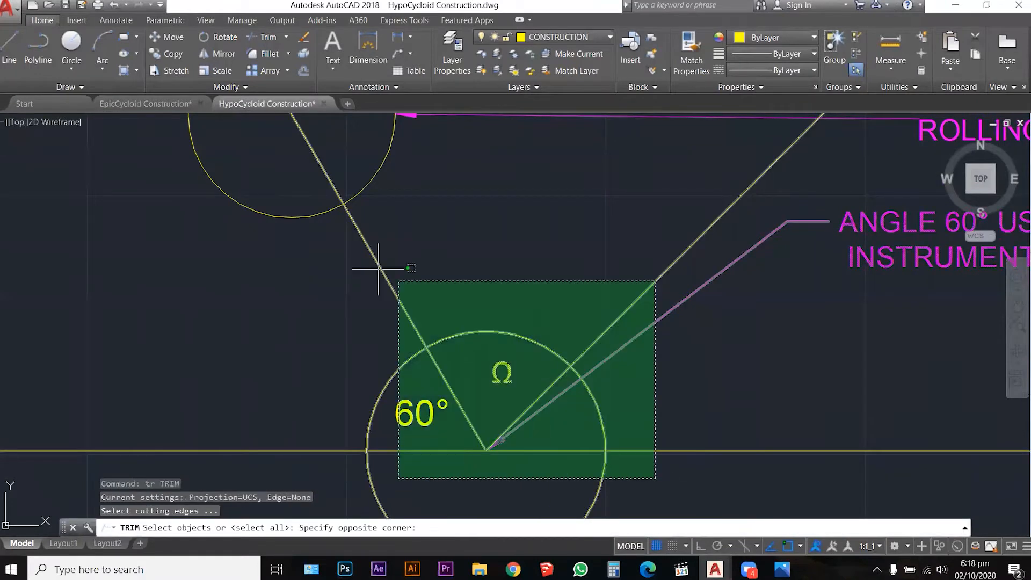
{"action": "left_click", "coordinate": [383, 287]}
{"action": "key", "text": "Return"}
{"action": "left_click", "coordinate": [398, 382]}
{"action": "left_click", "coordinate": [593, 398]}
{"action": "key", "text": "Escape"}
{"action": "left_click", "coordinate": [599, 477]}
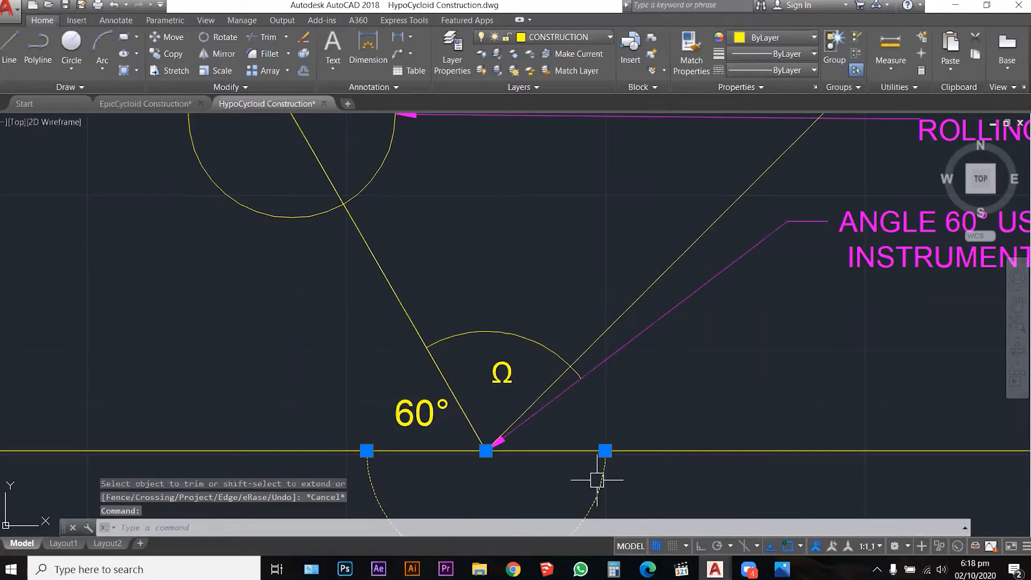
{"action": "key", "text": "Delete"}
Examine the Ω angle in the figure and the formula for finding it on the drawing sheet
{"action": "scroll", "coordinate": [529, 344], "scroll_direction": "down", "scroll_amount": 8}
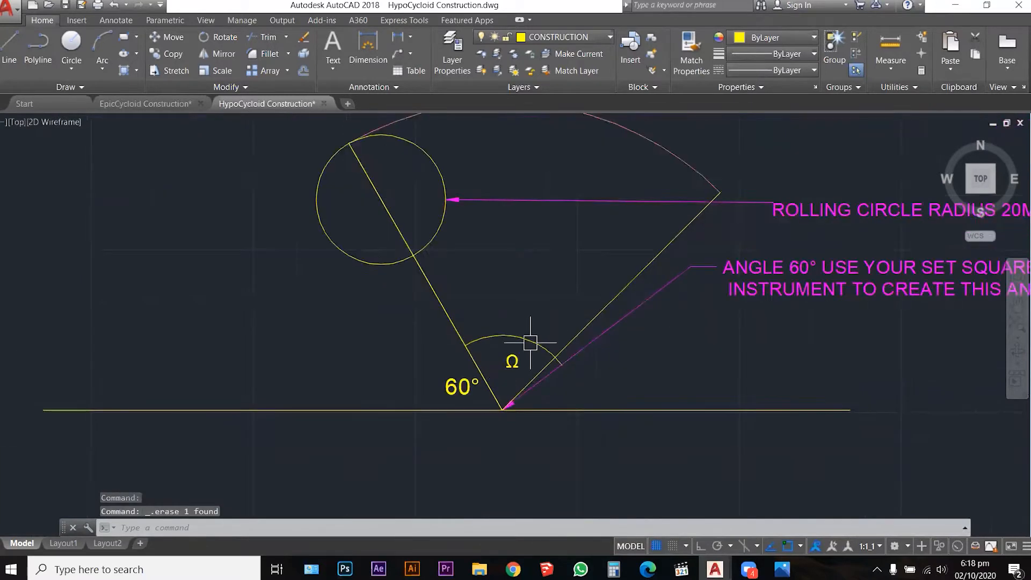
{"action": "scroll", "coordinate": [524, 352], "scroll_direction": "up", "scroll_amount": 5}
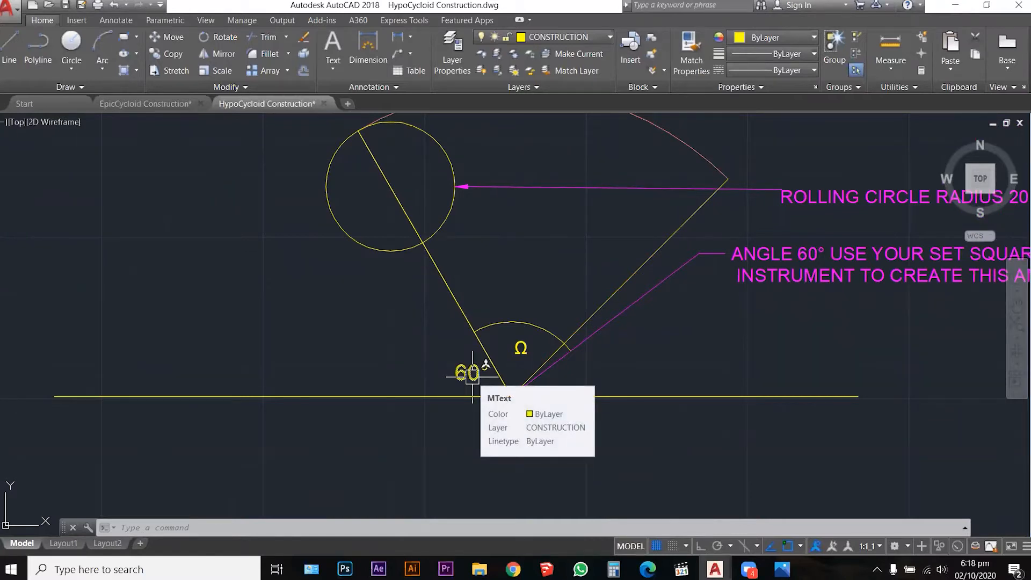
{"action": "scroll", "coordinate": [473, 376], "scroll_direction": "down", "scroll_amount": 3}
{"action": "scroll", "coordinate": [500, 376], "scroll_direction": "down", "scroll_amount": 3}
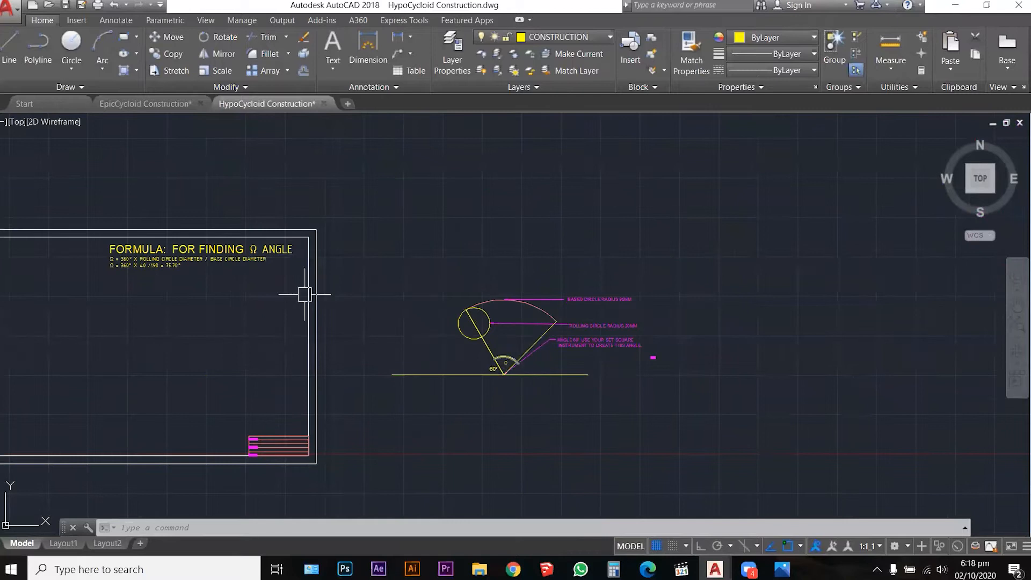
{"action": "scroll", "coordinate": [83, 268], "scroll_direction": "up", "scroll_amount": 3}
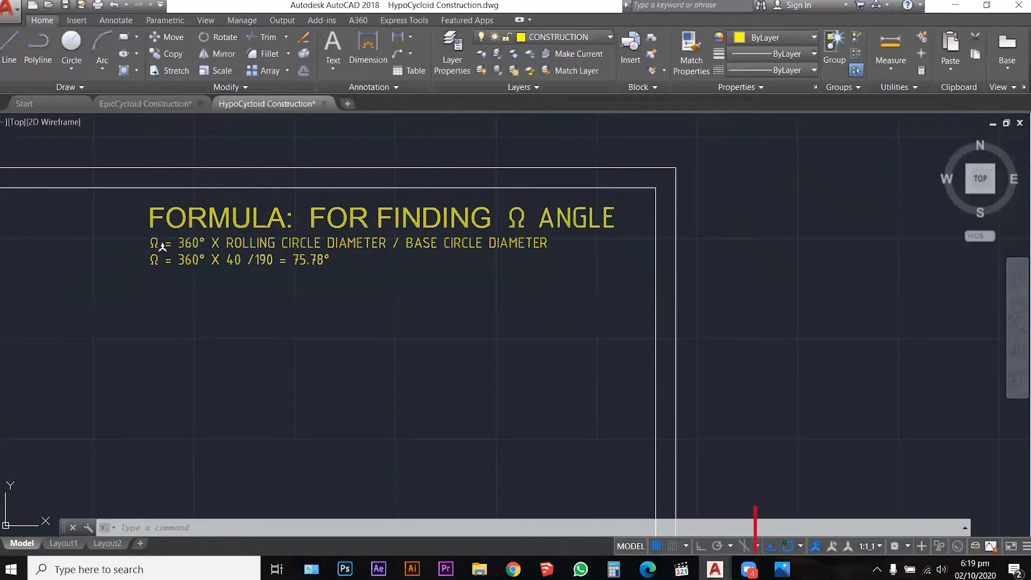
{"action": "mouse_move", "coordinate": [150, 261]}
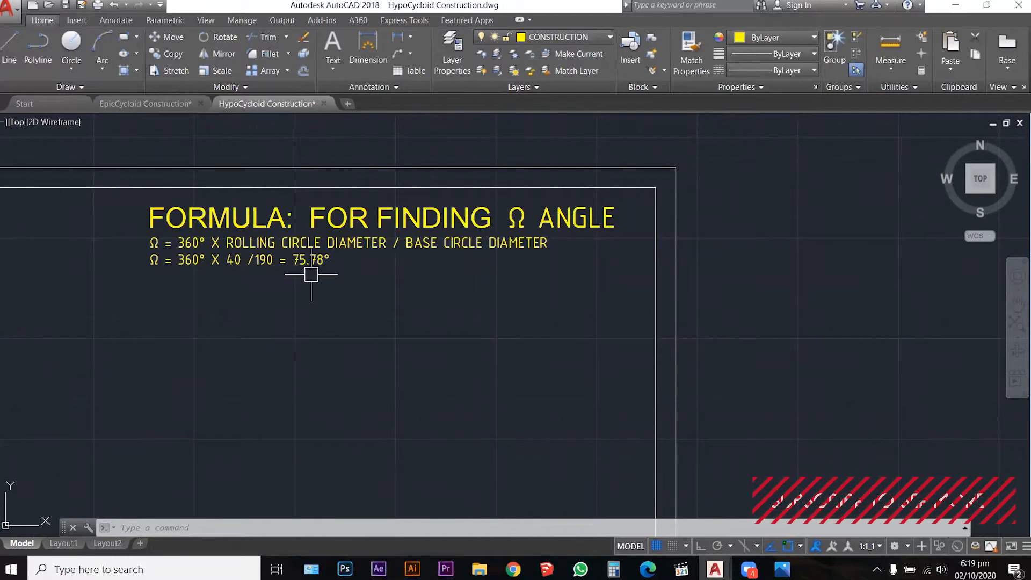
{"action": "scroll", "coordinate": [310, 278], "scroll_direction": "down", "scroll_amount": 5}
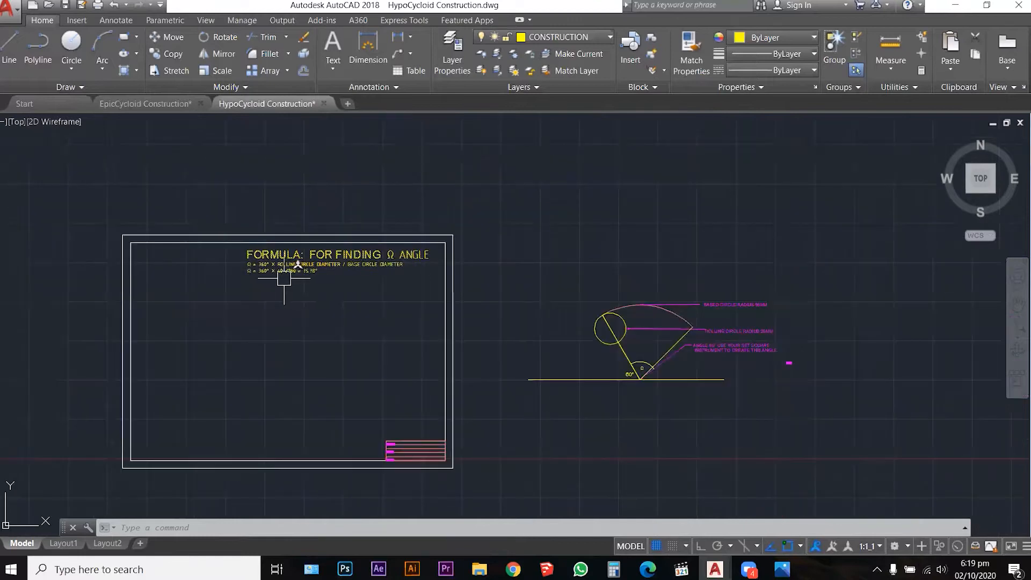
{"action": "scroll", "coordinate": [660, 384], "scroll_direction": "up", "scroll_amount": 4}
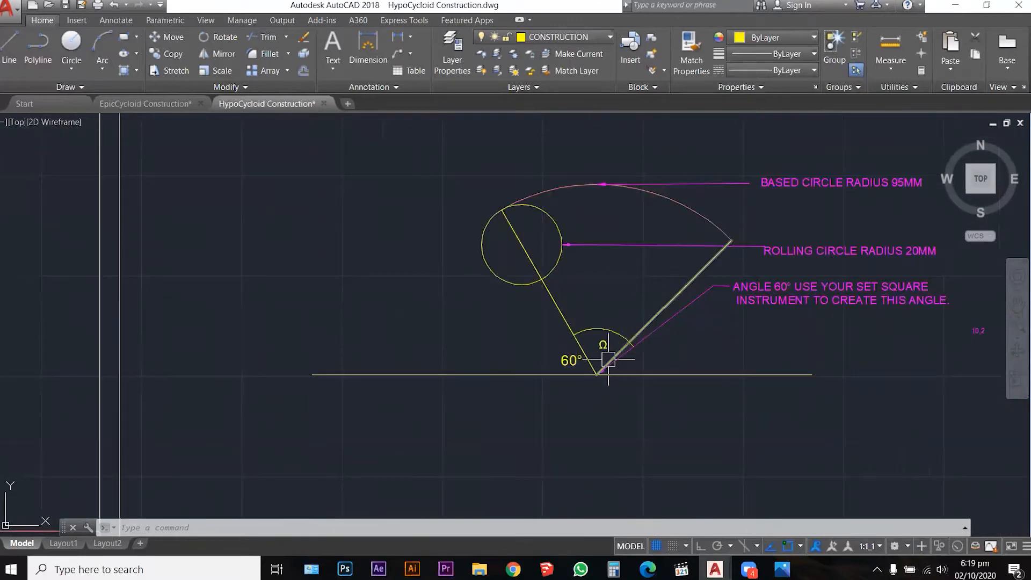
{"action": "scroll", "coordinate": [611, 357], "scroll_direction": "up", "scroll_amount": 2}
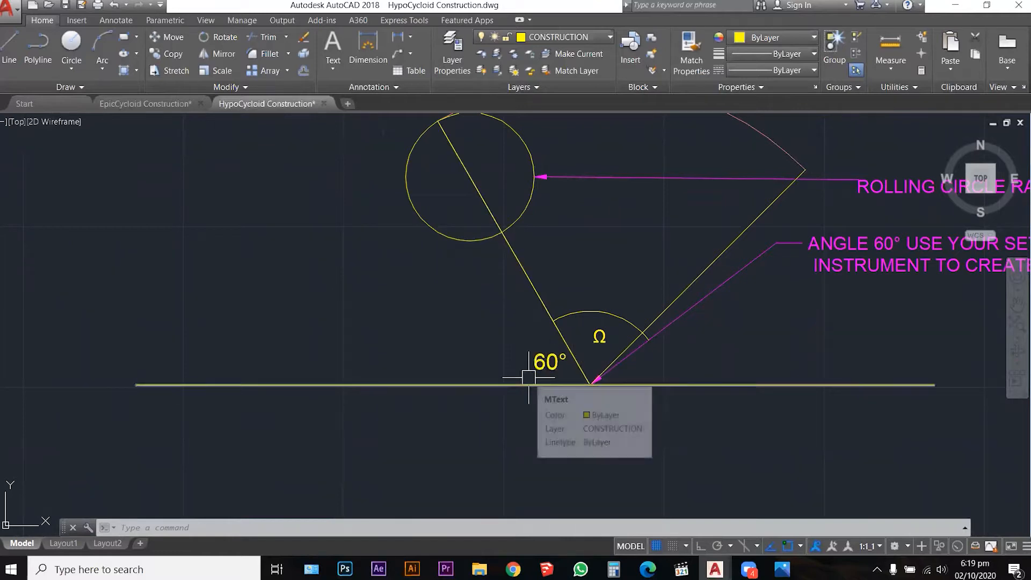
Highlight the right arm of the Ω angle and the horizontal baseline for inspection, and clear the selection
{"action": "left_click", "coordinate": [737, 233]}
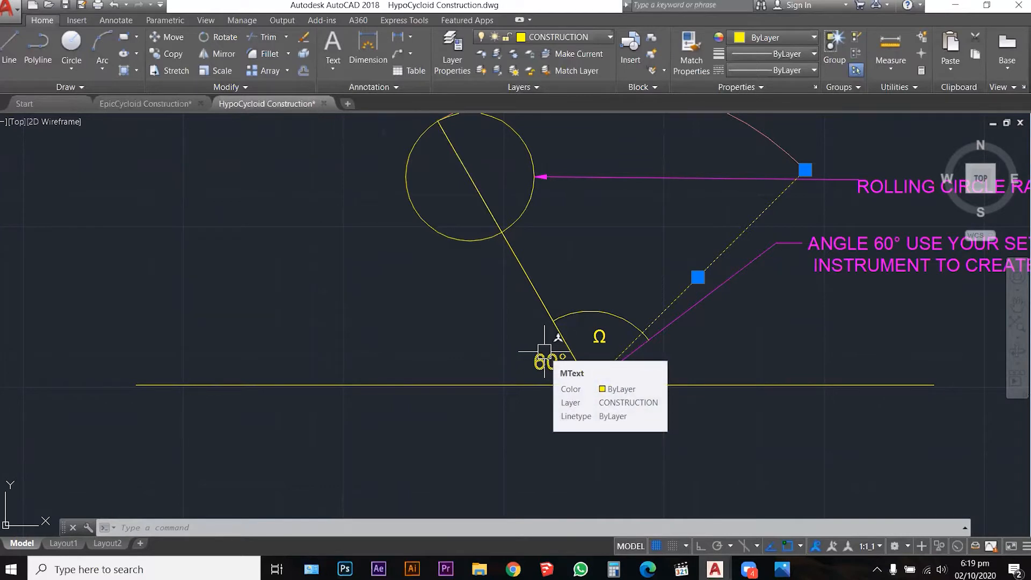
{"action": "key", "text": "Escape"}
{"action": "left_click", "coordinate": [490, 384]}
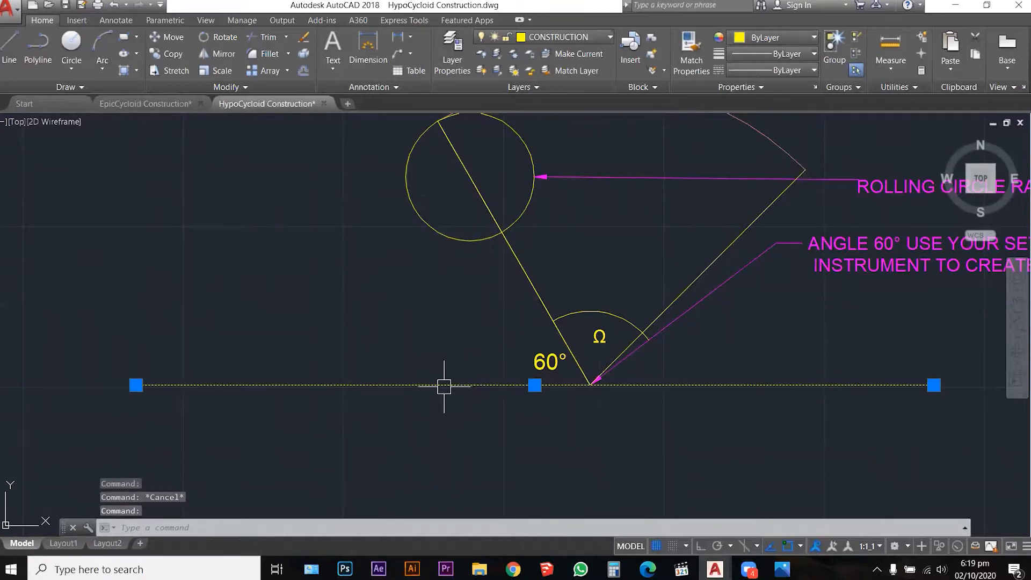
{"action": "key", "text": "Escape"}
{"action": "left_click", "coordinate": [701, 266]}
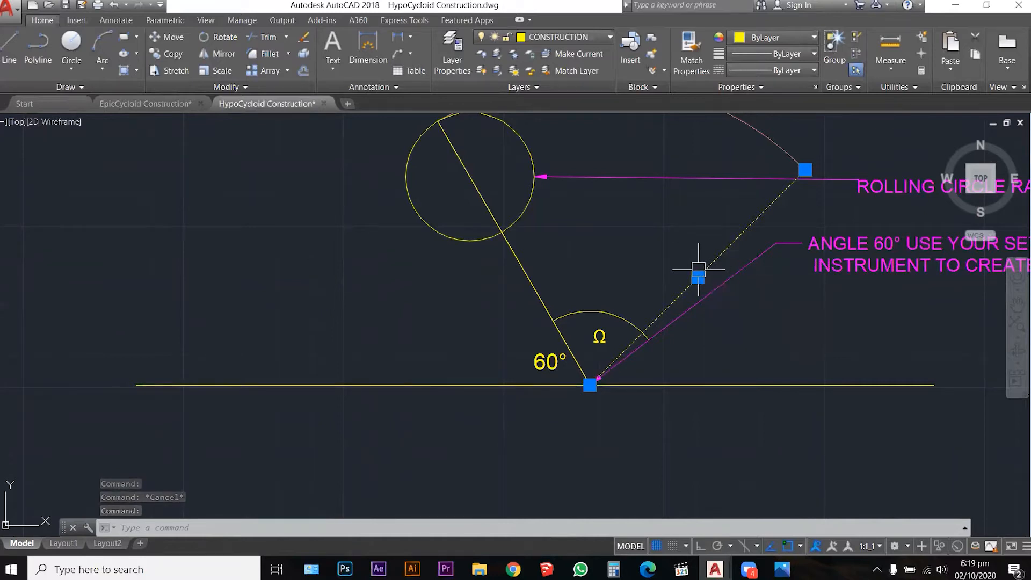
{"action": "scroll", "coordinate": [698, 268], "scroll_direction": "down", "scroll_amount": 4}
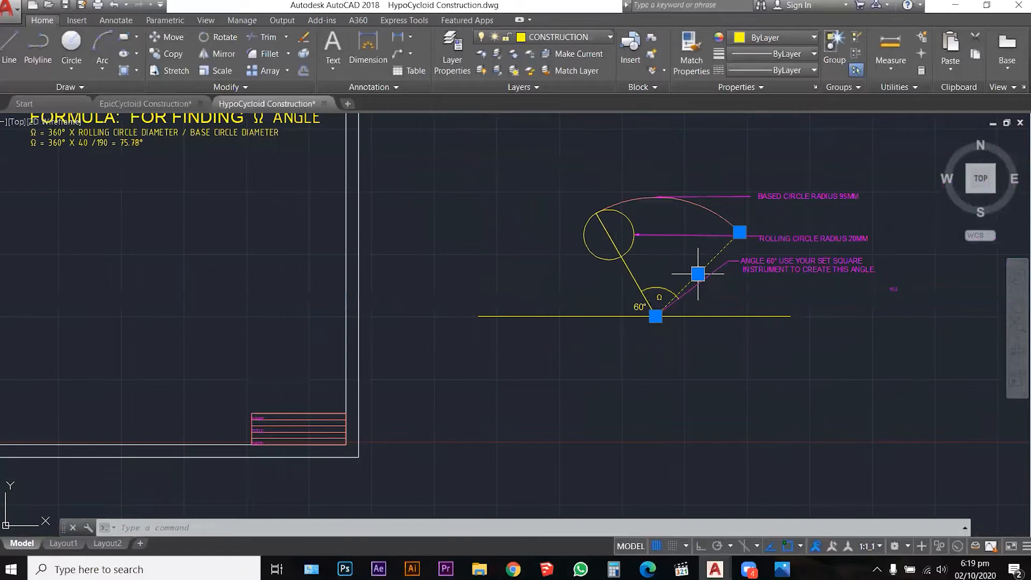
{"action": "key", "text": "Escape"}
{"action": "key", "text": "Escape"}
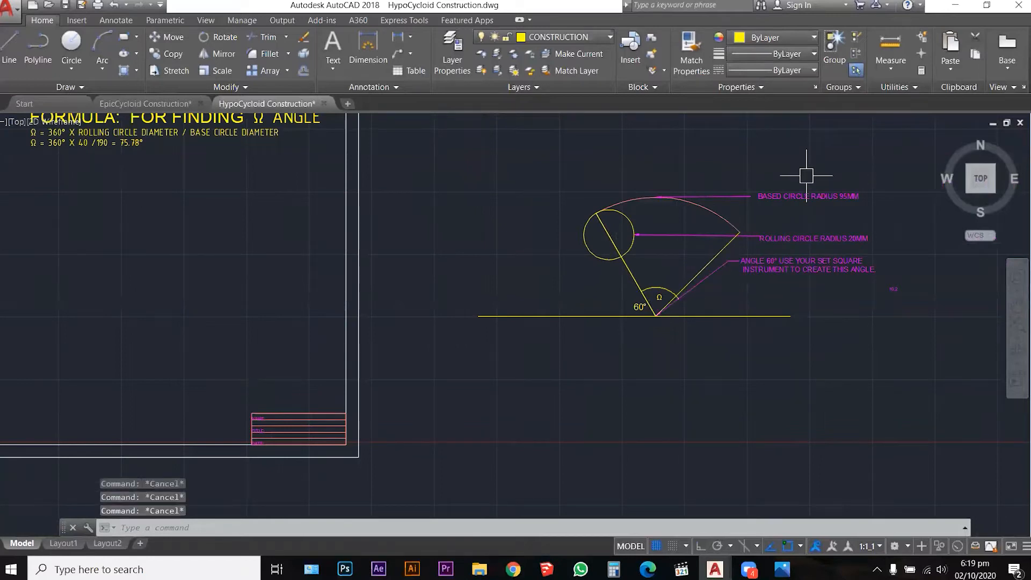
Delete the 60° angle, rolling circle and based circle notes together with their leaders
{"action": "scroll", "coordinate": [803, 173], "scroll_direction": "up", "scroll_amount": 2}
{"action": "left_click_drag", "start_coordinate": [909, 345], "coordinate": [681, 311]}
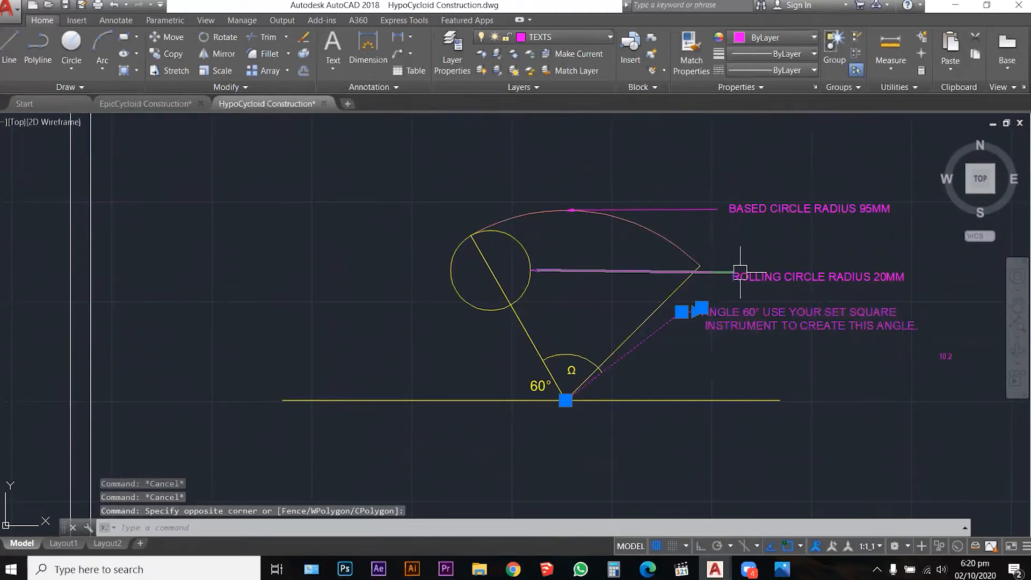
{"action": "key", "text": "Delete"}
{"action": "left_click", "coordinate": [752, 277]}
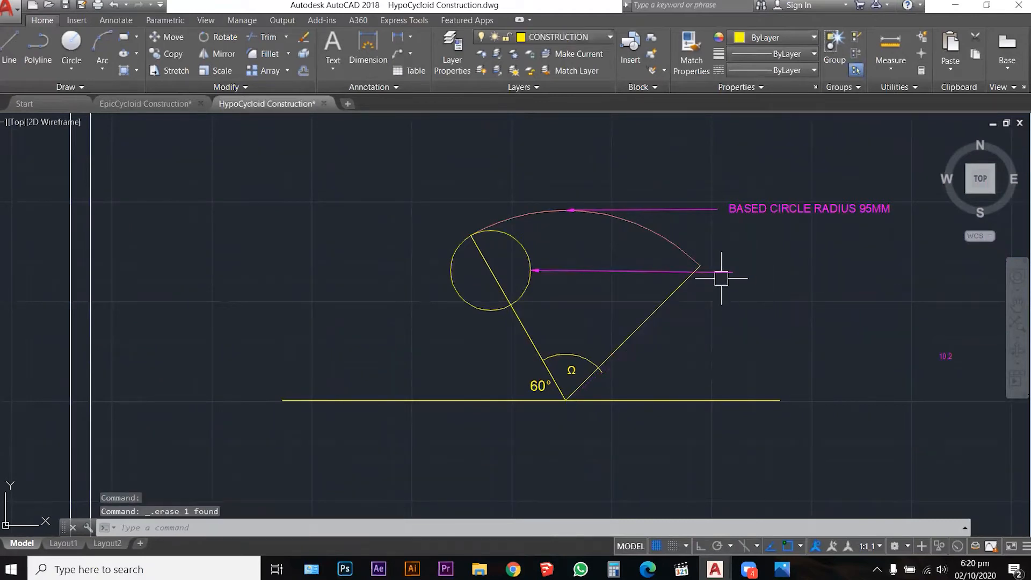
{"action": "key", "text": "Delete"}
{"action": "left_click", "coordinate": [708, 209]}
{"action": "key", "text": "Delete"}
{"action": "left_click", "coordinate": [790, 210]}
{"action": "key", "text": "Delete"}
Delete the line from the apex to the base arc's right end and the arc marking the Ω angle
{"action": "left_click", "coordinate": [668, 299]}
{"action": "key", "text": "Delete"}
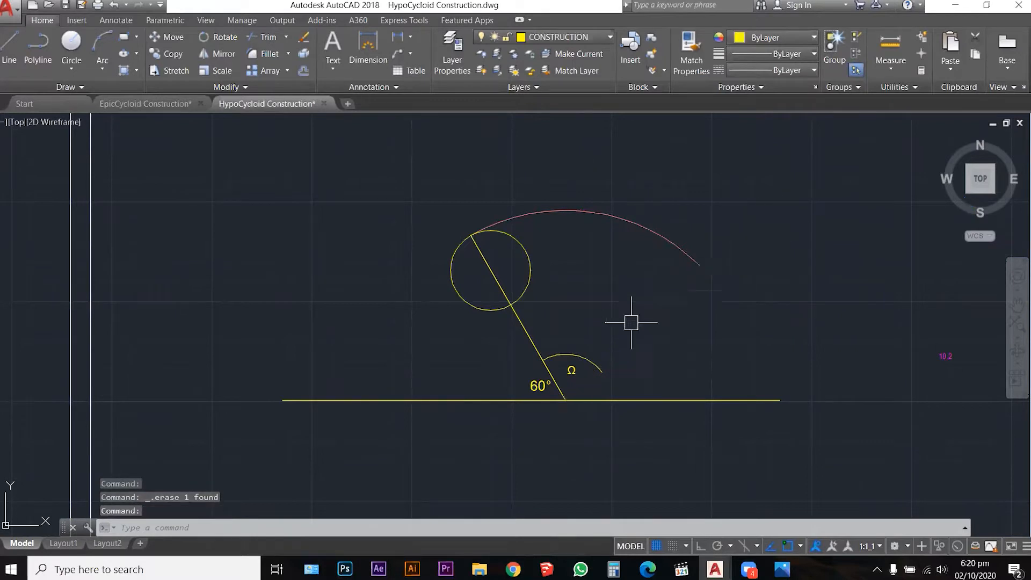
{"action": "left_click", "coordinate": [595, 351]}
{"action": "key", "text": "Delete"}
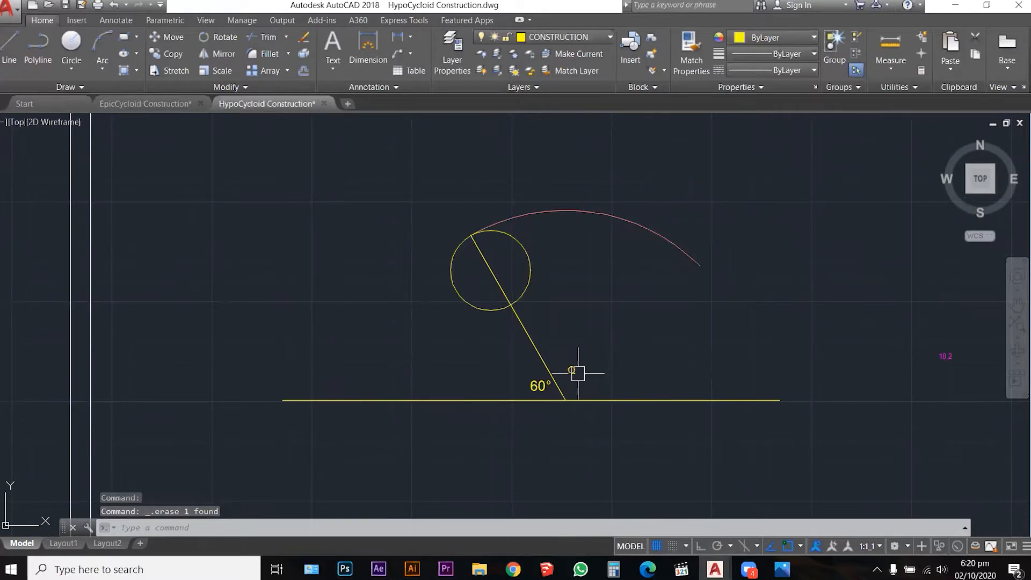
Draw a line from the apex at a 45° angle, extending past the right end of the base circle arc
{"action": "scroll", "coordinate": [571, 376], "scroll_direction": "up", "scroll_amount": 2}
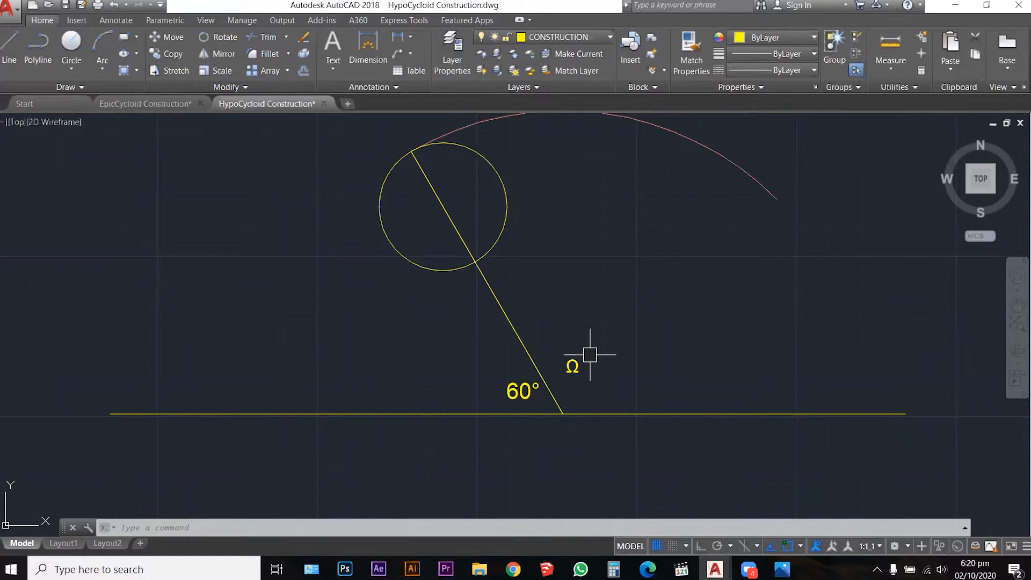
{"action": "type", "text": "l"}
{"action": "key", "text": "Return"}
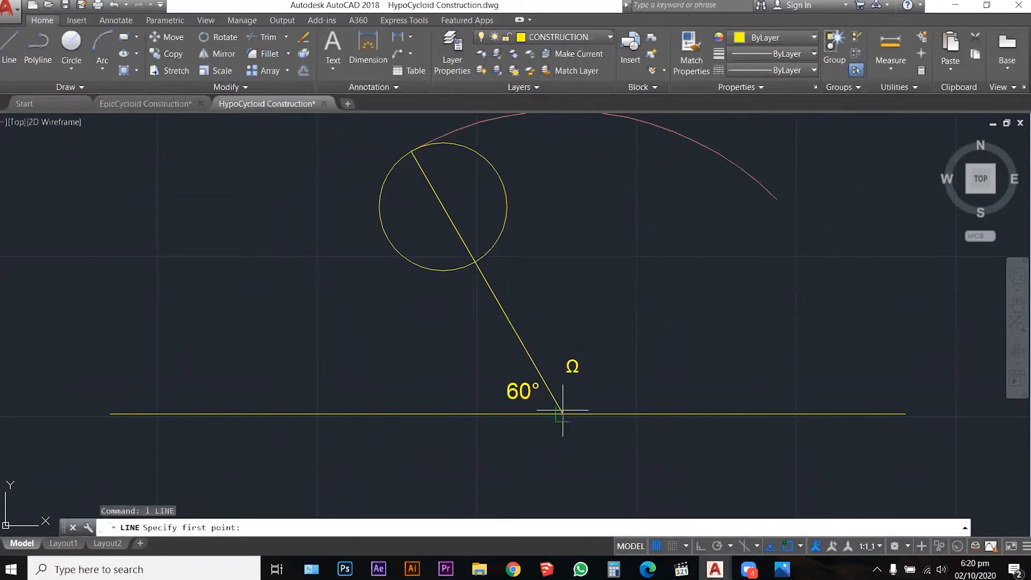
{"action": "left_click", "coordinate": [562, 414]}
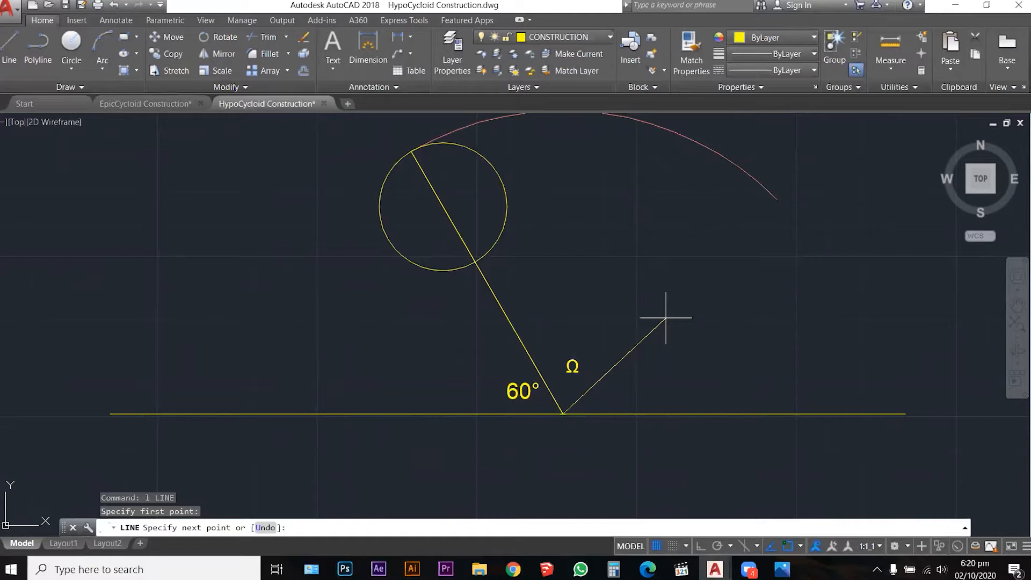
{"action": "type", "text": "<45"}
{"action": "key", "text": "Return"}
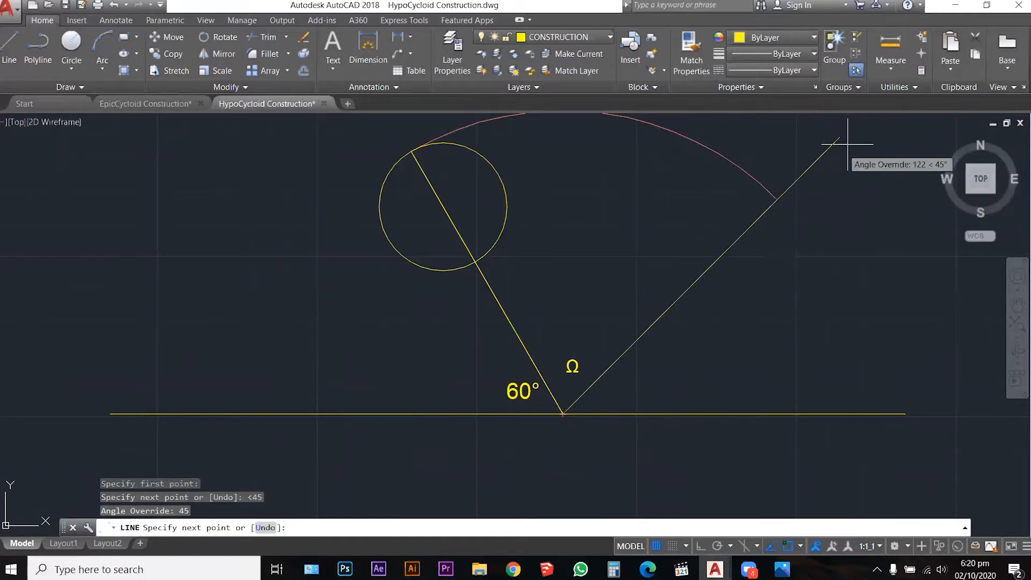
{"action": "left_click", "coordinate": [852, 125]}
{"action": "key", "text": "Escape"}
{"action": "key", "text": "Escape"}
{"action": "key", "text": "Escape"}
{"action": "key", "text": "Escape"}
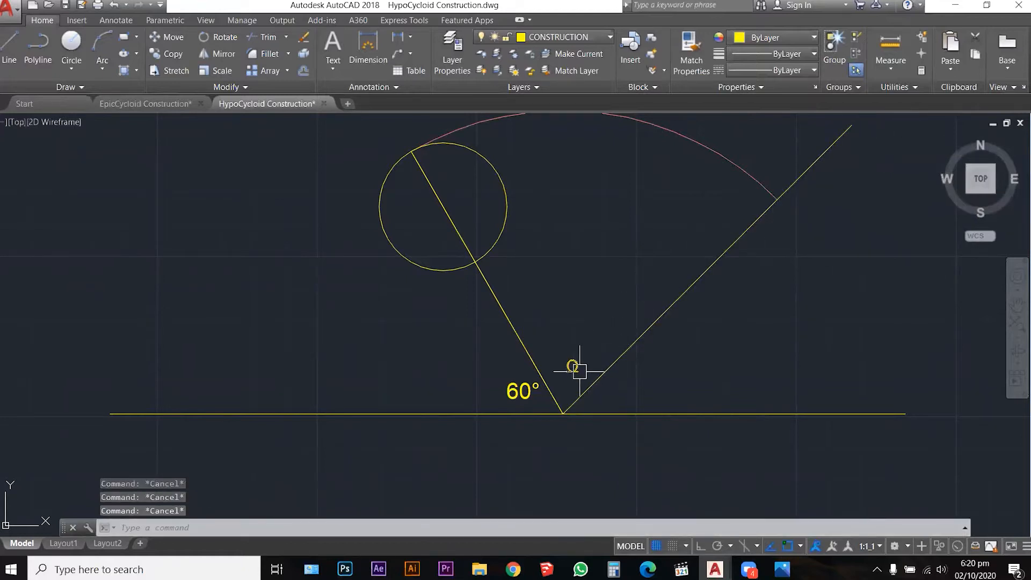
{"action": "scroll", "coordinate": [576, 377], "scroll_direction": "up", "scroll_amount": 3}
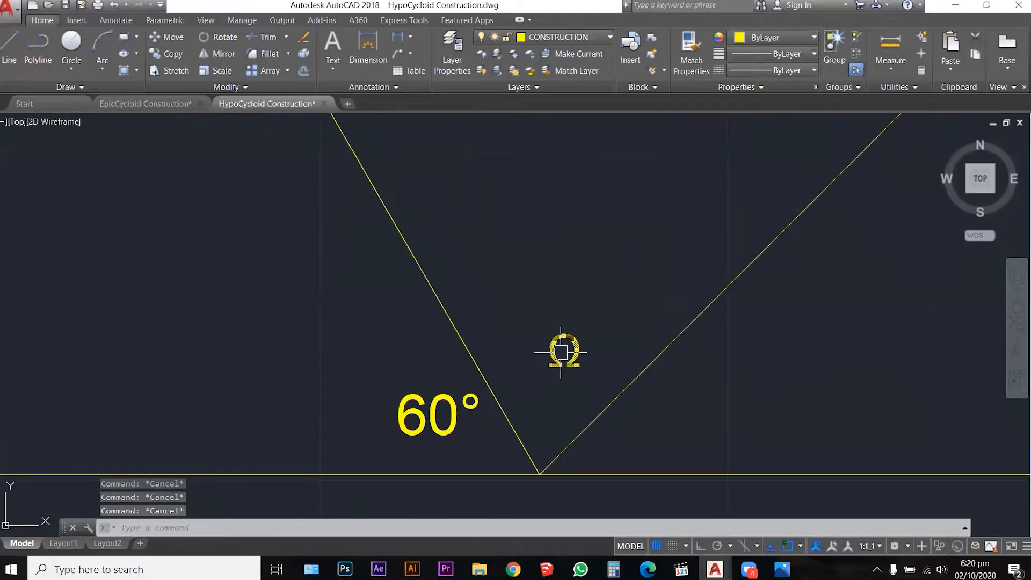
Draw a circle of about 23 mm radius centred on the apex, enclosing the Ω label
{"action": "scroll", "coordinate": [563, 345], "scroll_direction": "down", "scroll_amount": 1}
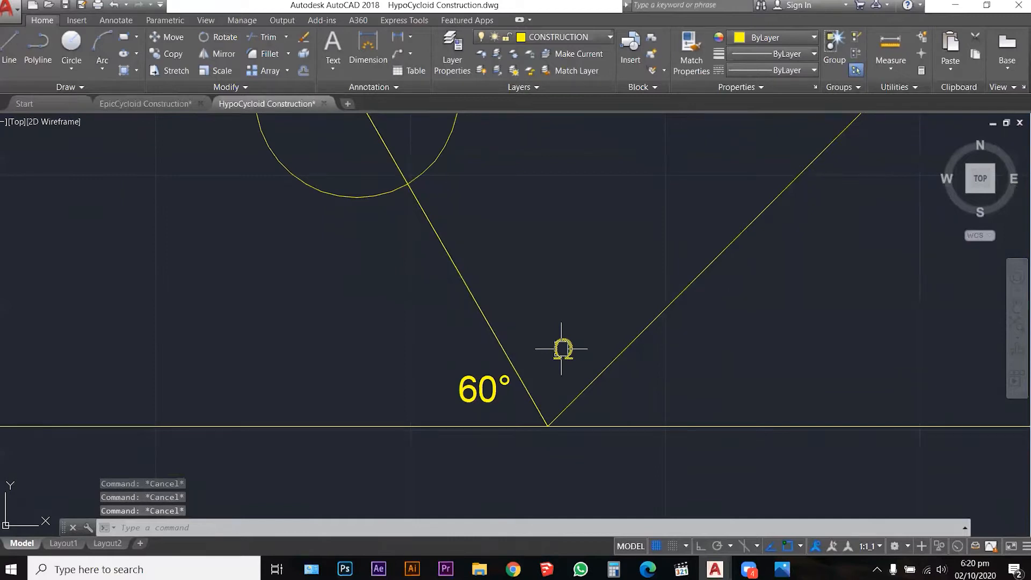
{"action": "type", "text": "c"}
{"action": "key", "text": "Return"}
{"action": "left_click", "coordinate": [548, 425]}
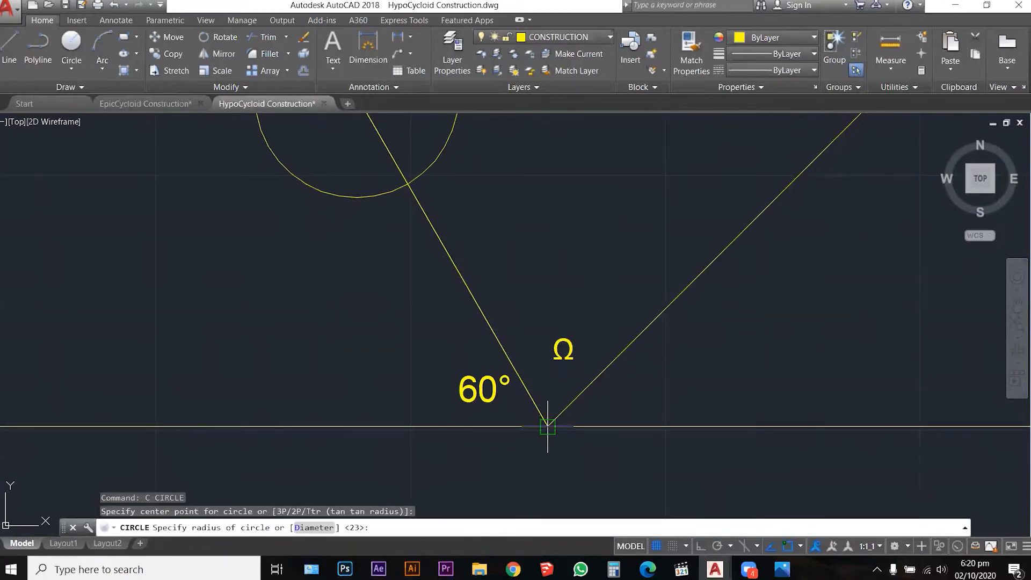
{"action": "key", "text": "Escape"}
{"action": "key", "text": "Escape"}
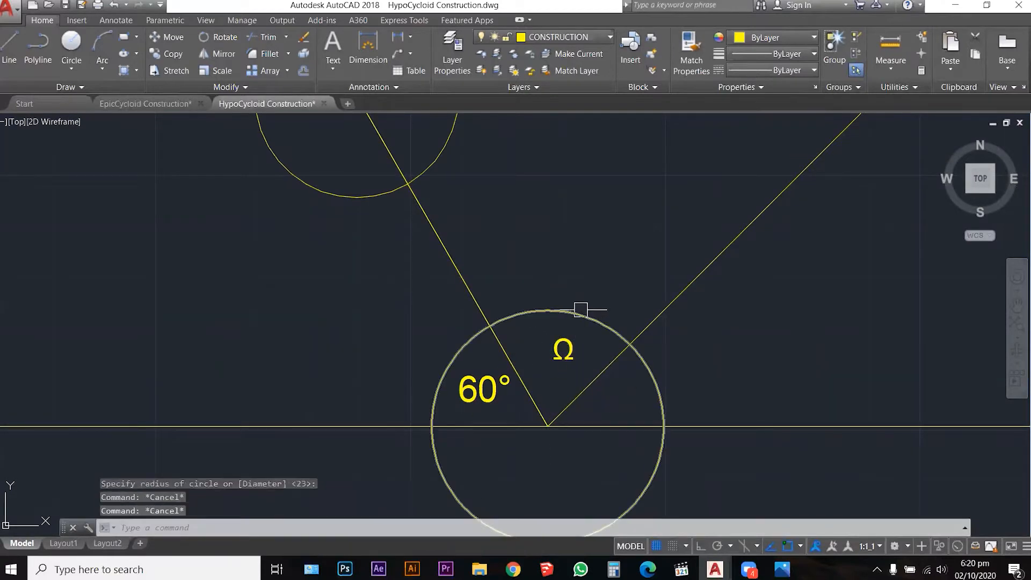
Trim the circle around the apex to the arc spanning the Ω angle between the two sloping lines
{"action": "type", "text": "tr"}
{"action": "key", "text": "Return"}
{"action": "scroll", "coordinate": [597, 307], "scroll_direction": "down", "scroll_amount": 2}
{"action": "left_click", "coordinate": [681, 417]}
{"action": "left_click", "coordinate": [548, 321]}
{"action": "key", "text": "Return"}
{"action": "left_click", "coordinate": [533, 442]}
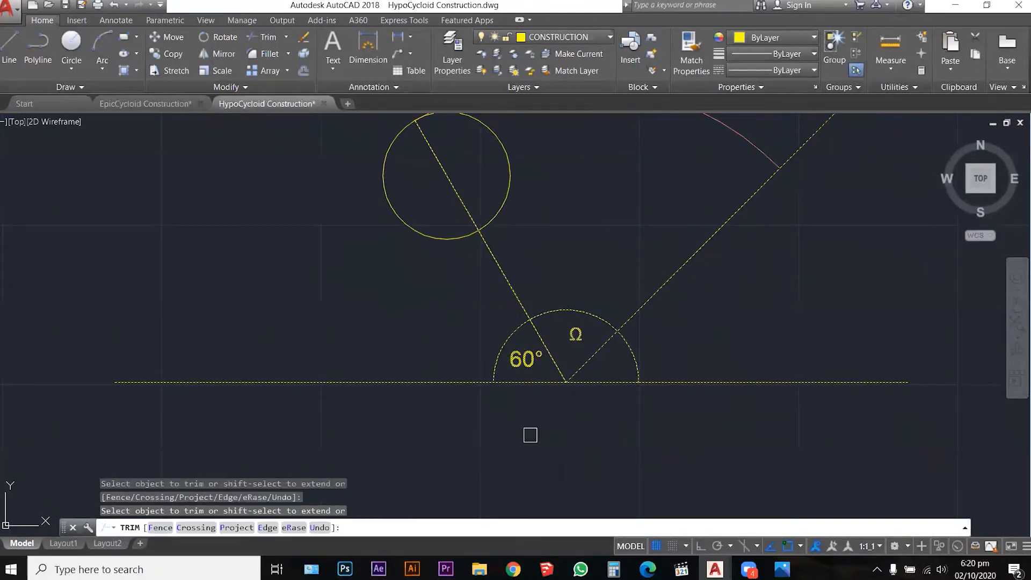
{"action": "left_click", "coordinate": [505, 343]}
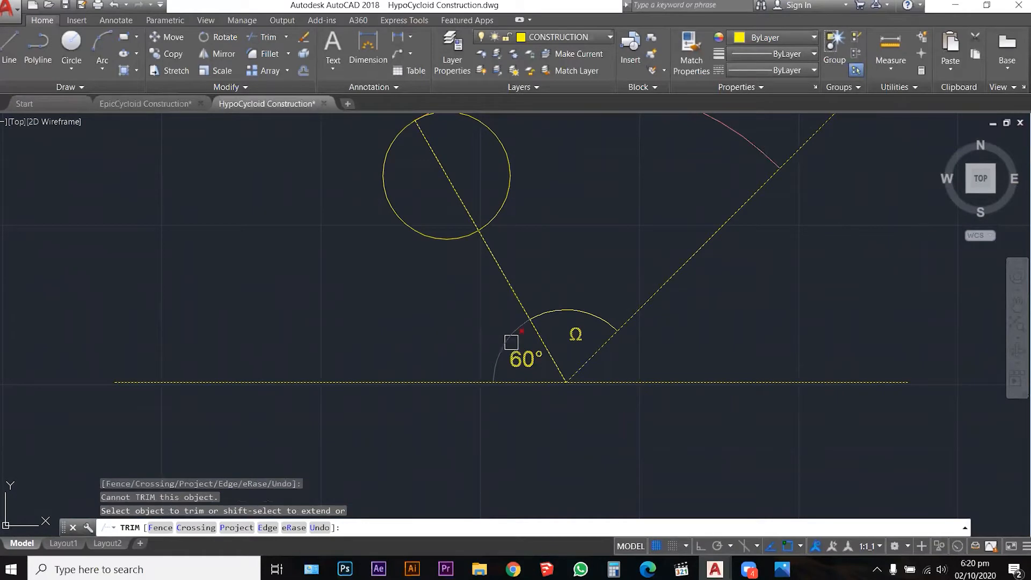
{"action": "key", "text": "Escape"}
{"action": "key", "text": "Escape"}
Replace the Ω label under the arc with 75°, including the degree symbol
{"action": "scroll", "coordinate": [576, 332], "scroll_direction": "up", "scroll_amount": 2}
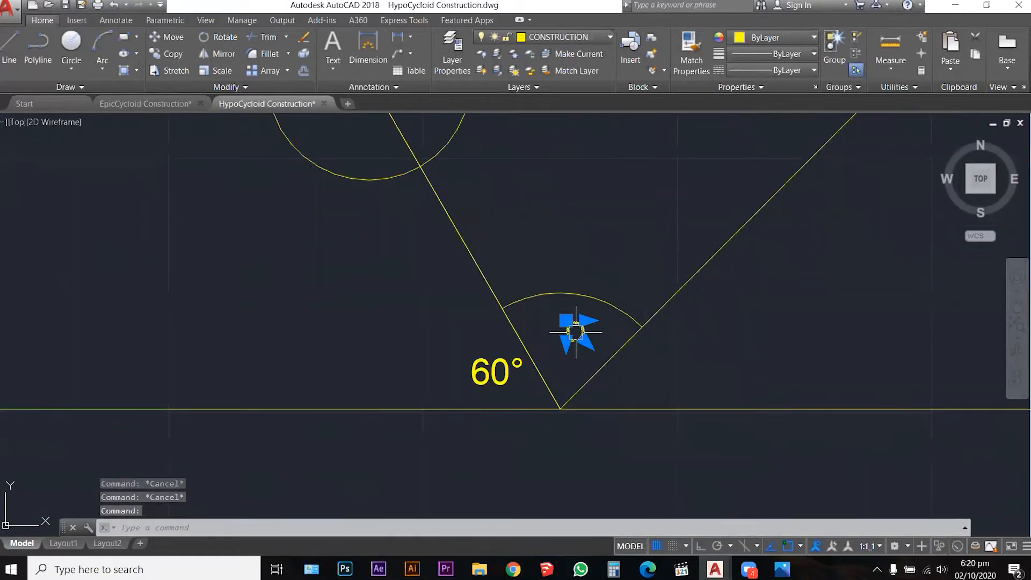
{"action": "double_click", "coordinate": [575, 332]}
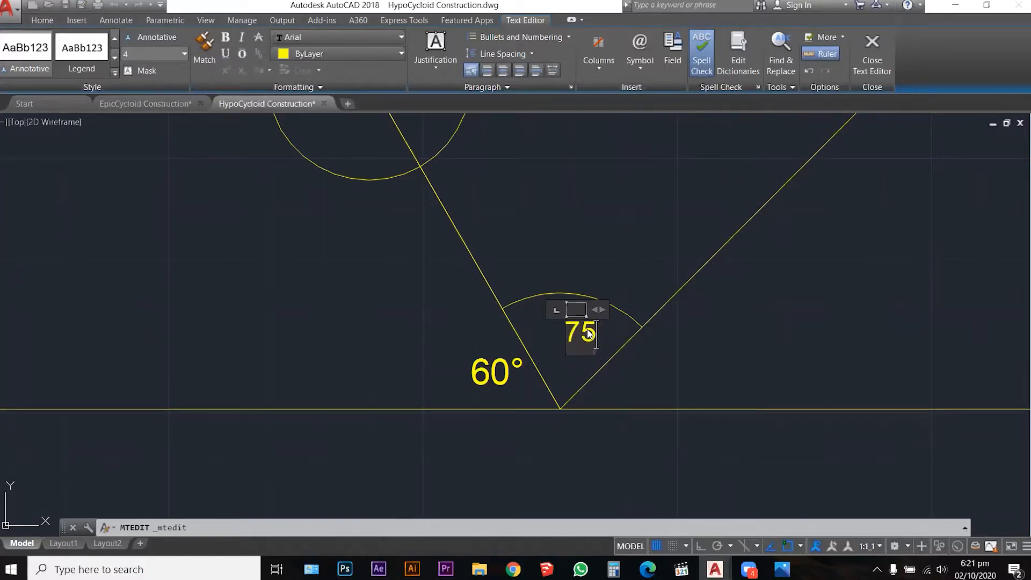
{"action": "left_click", "coordinate": [643, 72]}
{"action": "left_click", "coordinate": [698, 89]}
{"action": "left_click", "coordinate": [613, 254]}
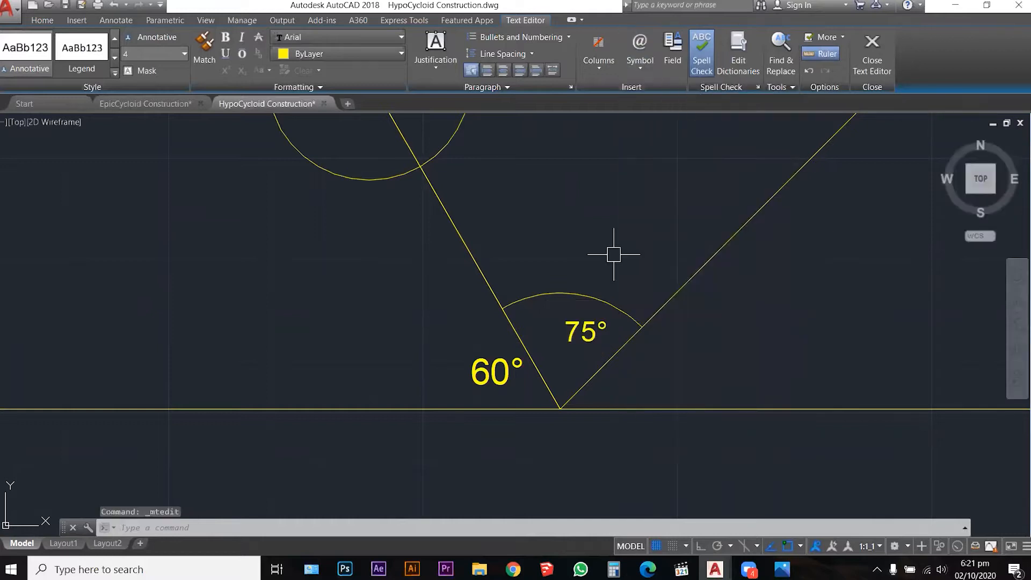
{"action": "scroll", "coordinate": [557, 260], "scroll_direction": "down", "scroll_amount": 4}
{"action": "key", "text": "Escape"}
{"action": "key", "text": "Escape"}
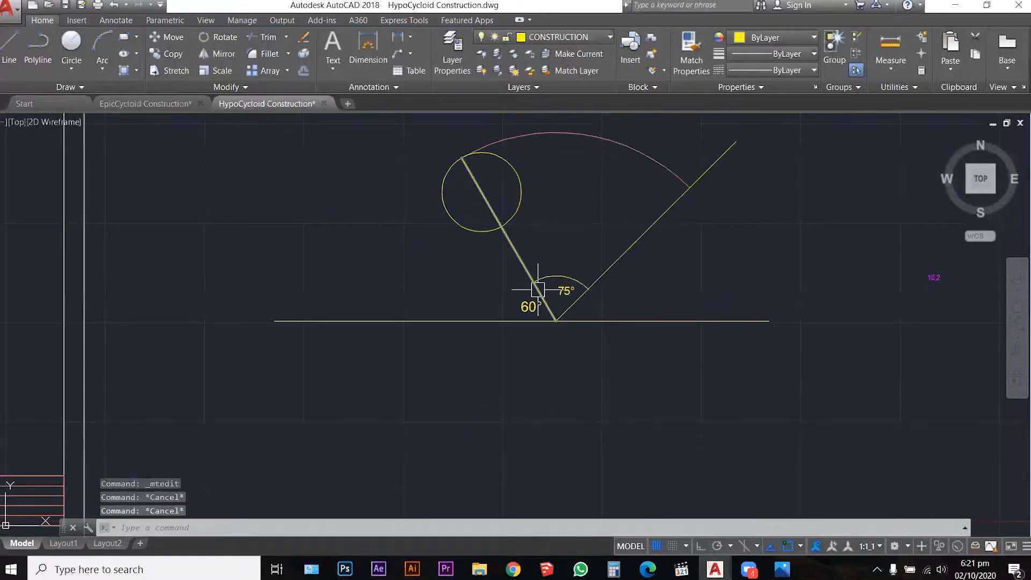
Draw a circle of about 48 mm radius centred on the apex, around the 75° arc
{"action": "scroll", "coordinate": [537, 290], "scroll_direction": "up", "scroll_amount": 2}
{"action": "type", "text": "c"}
{"action": "key", "text": "Return"}
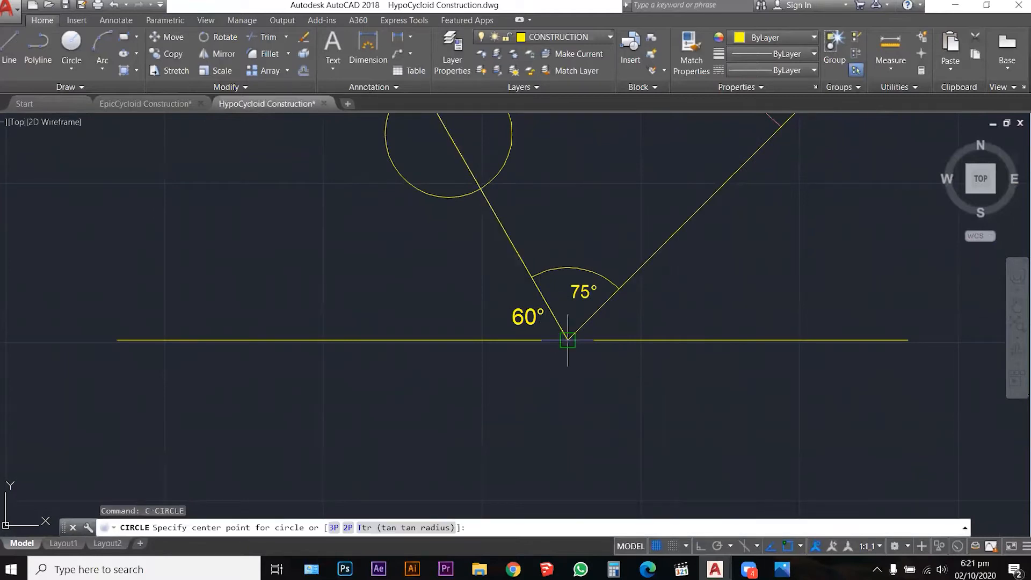
{"action": "left_click", "coordinate": [567, 338]}
{"action": "left_click", "coordinate": [493, 210]}
{"action": "key", "text": "Escape"}
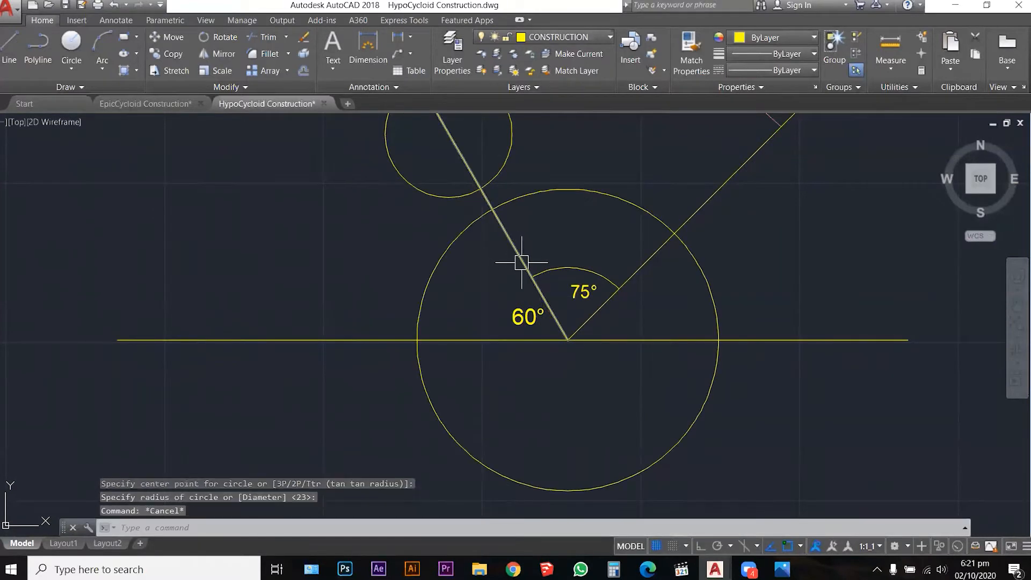
Shrink the large circle around the apex by pulling its upper quadrant inward, closer to the 75° arc
{"action": "left_click_drag", "start_coordinate": [540, 205], "coordinate": [540, 187]}
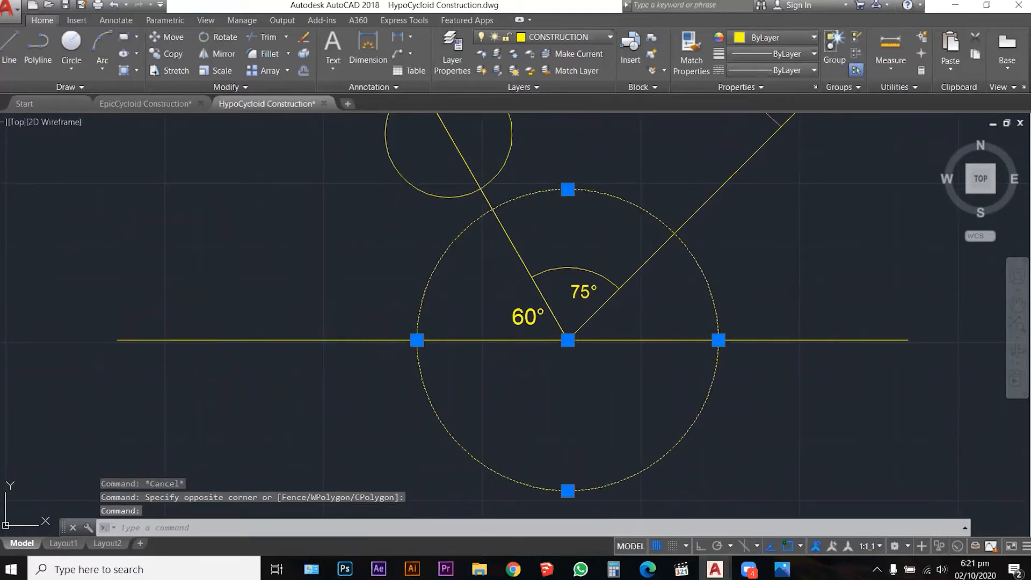
{"action": "left_click", "coordinate": [568, 189]}
{"action": "left_click", "coordinate": [565, 225]}
{"action": "key", "text": "Escape"}
{"action": "key", "text": "Escape"}
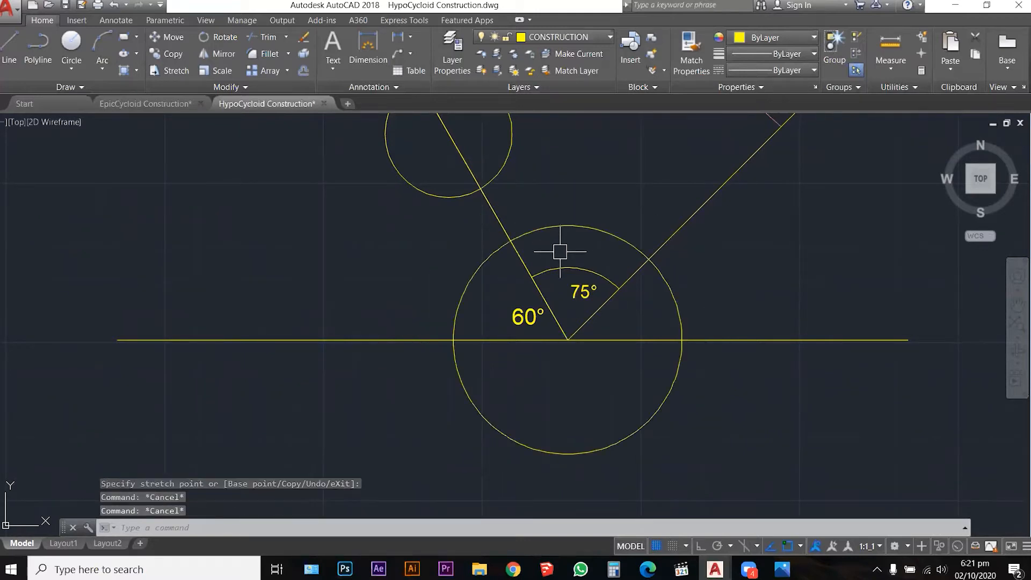
Trim the large circle to an arc running from the baseline's left side over to the 45° line
{"action": "type", "text": "tr"}
{"action": "key", "text": "Return"}
{"action": "left_click_drag", "start_coordinate": [623, 369], "coordinate": [459, 210]}
{"action": "key", "text": "Return"}
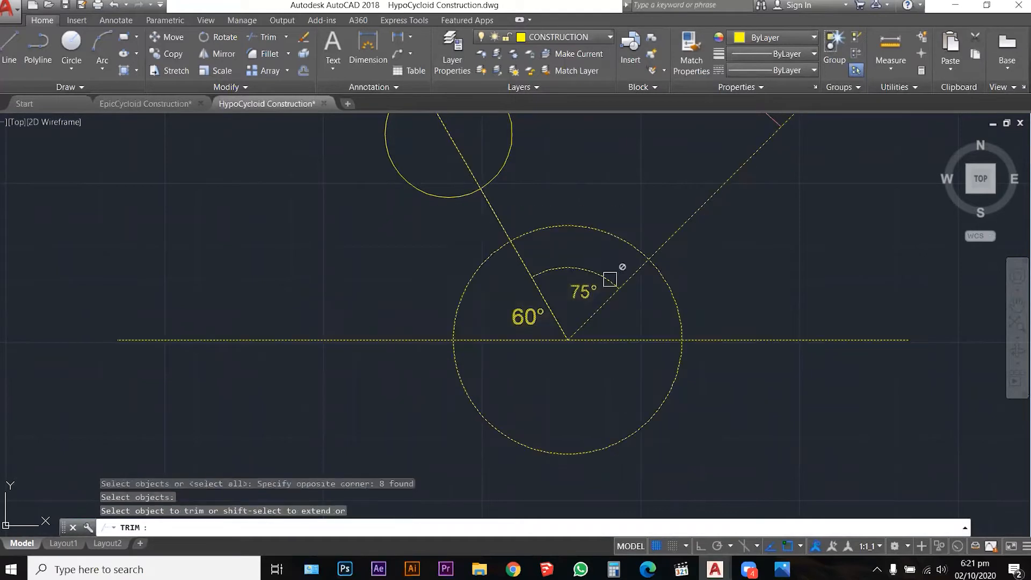
{"action": "left_click", "coordinate": [659, 285]}
{"action": "left_click", "coordinate": [630, 427]}
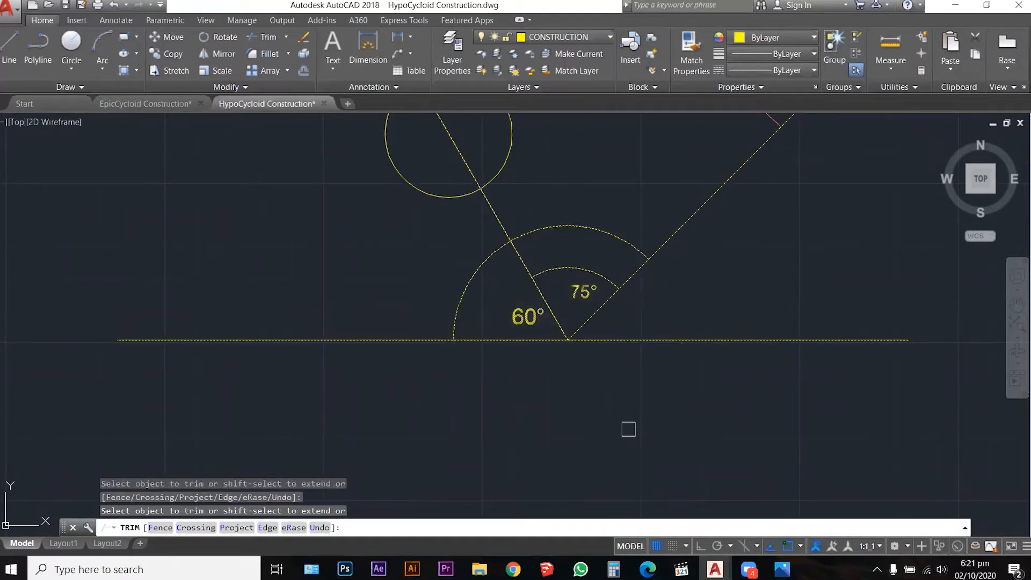
{"action": "key", "text": "Escape"}
{"action": "key", "text": "Escape"}
{"action": "key", "text": "Escape"}
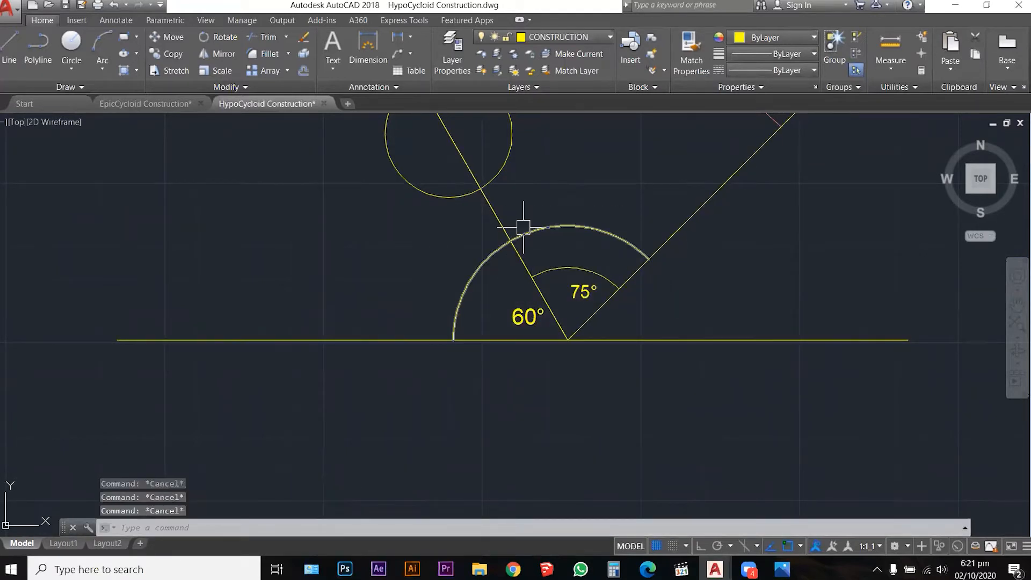
Copy the 75° label to the crown of the outer arc
{"action": "type", "text": "co"}
{"action": "key", "text": "Return"}
{"action": "left_click", "coordinate": [574, 293]}
{"action": "key", "text": "Return"}
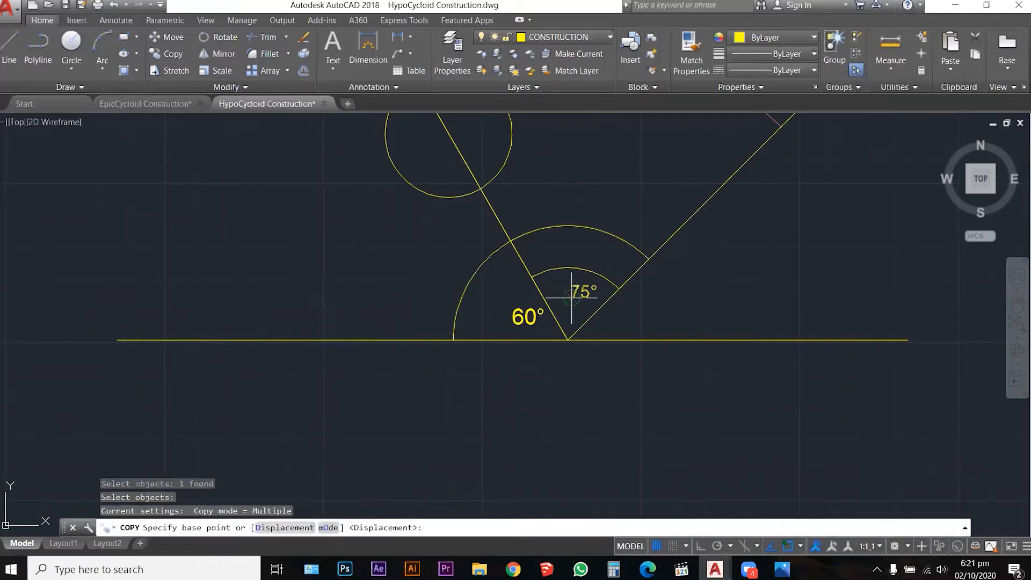
{"action": "left_click", "coordinate": [571, 297]}
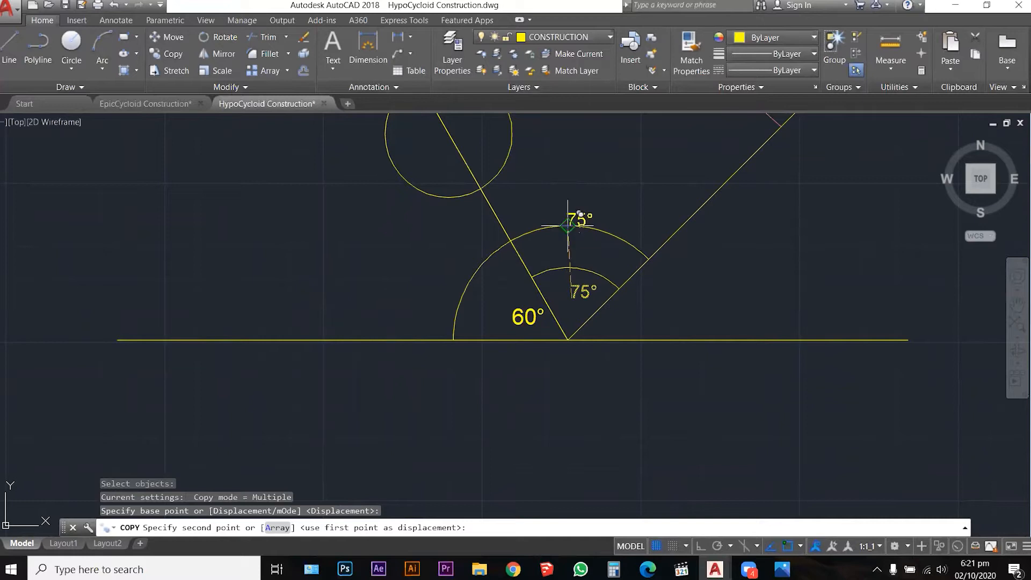
{"action": "left_click", "coordinate": [568, 223]}
{"action": "key", "text": "Escape"}
{"action": "key", "text": "Escape"}
{"action": "key", "text": "Escape"}
{"action": "key", "text": "Escape"}
Change the copied label on the outer arc to 135°, including the degree symbol
{"action": "double_click", "coordinate": [580, 218]}
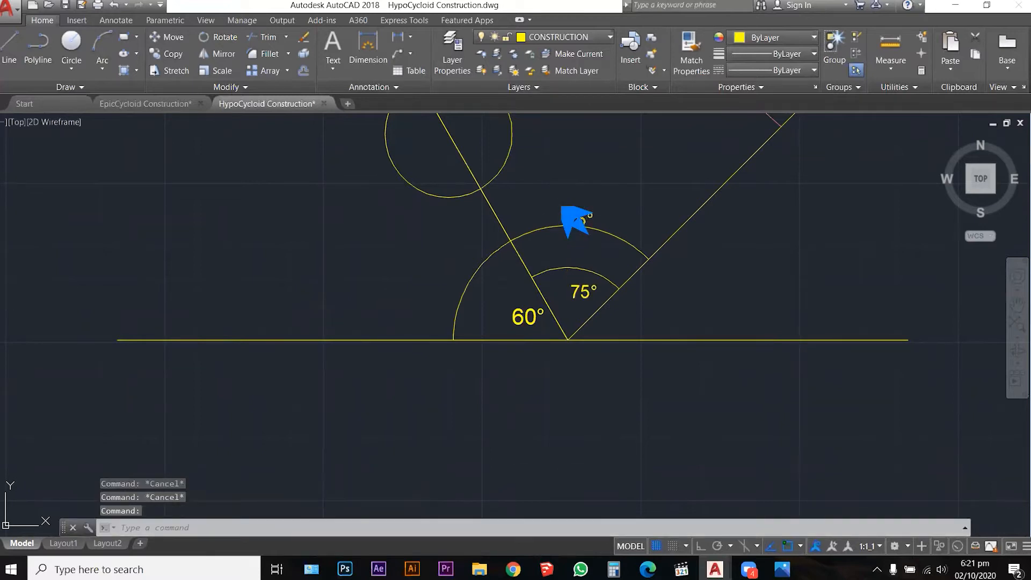
{"action": "type", "text": "13"}
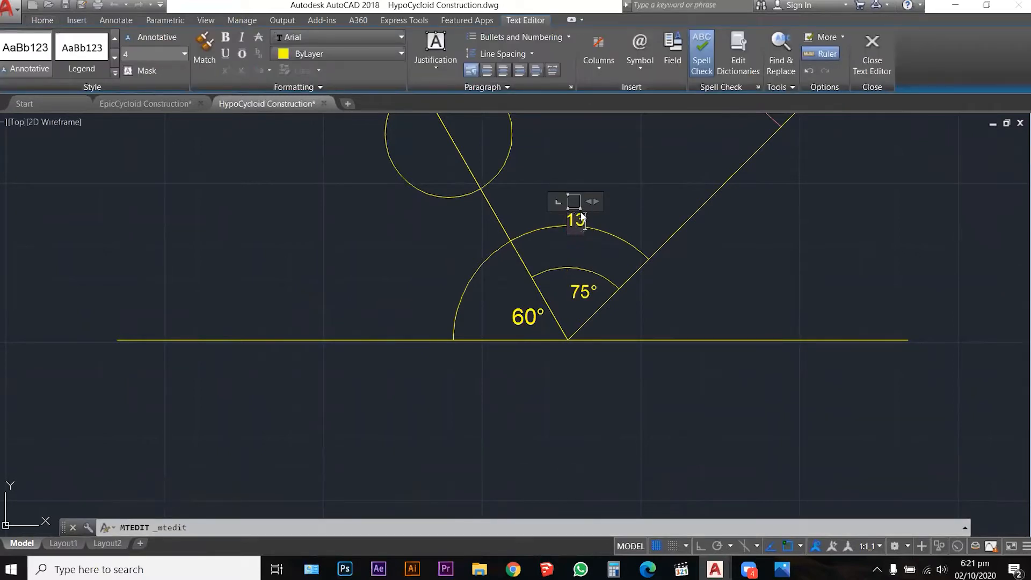
{"action": "type", "text": "5"}
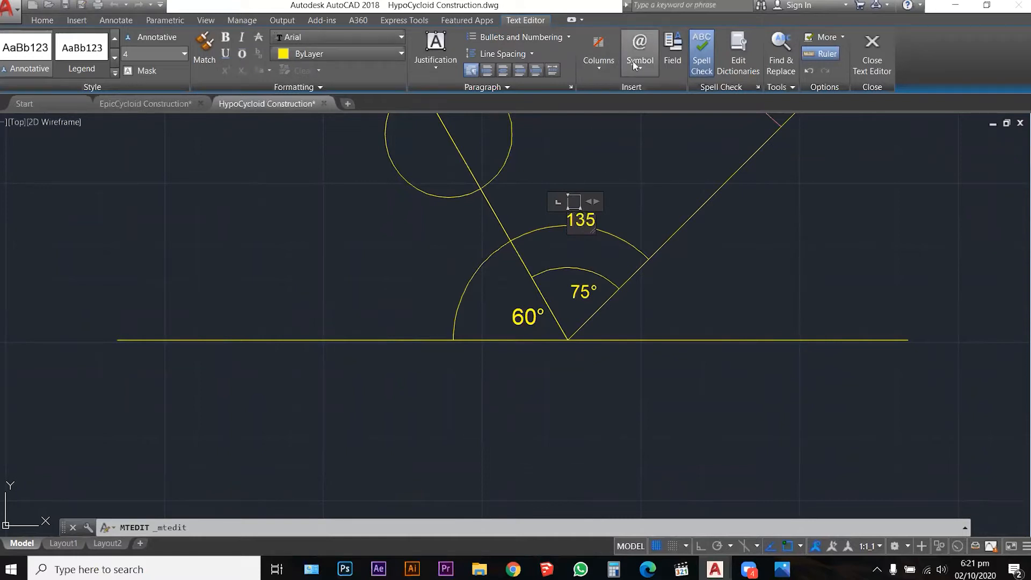
{"action": "left_click", "coordinate": [642, 62]}
{"action": "left_click", "coordinate": [670, 87]}
{"action": "key", "text": "Escape"}
{"action": "key", "text": "Escape"}
{"action": "key", "text": "Escape"}
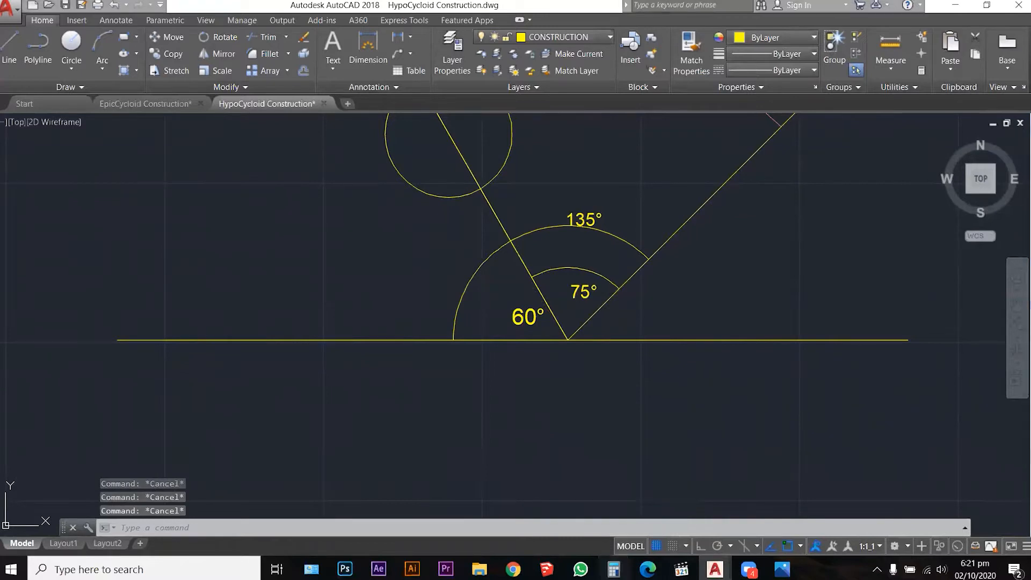
Add 60 and 75 in Calculator to check the outer angle, and close it
{"action": "left_click", "coordinate": [614, 569]}
{"action": "left_click", "coordinate": [748, 369]}
{"action": "left_click", "coordinate": [685, 443]}
{"action": "left_click", "coordinate": [801, 410]}
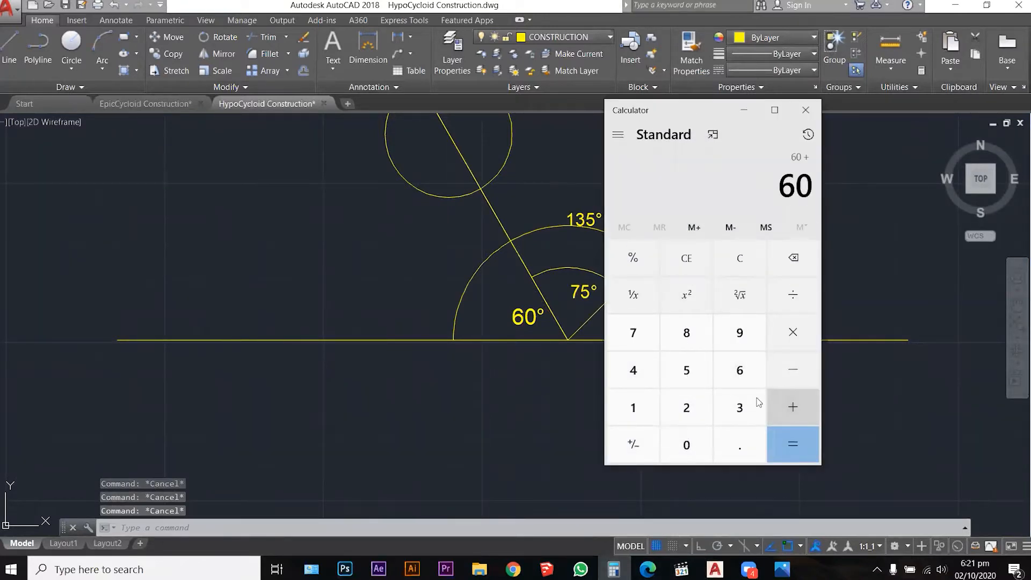
{"action": "left_click", "coordinate": [623, 336]}
{"action": "left_click", "coordinate": [701, 374]}
{"action": "left_click", "coordinate": [807, 429]}
{"action": "left_click", "coordinate": [806, 111]}
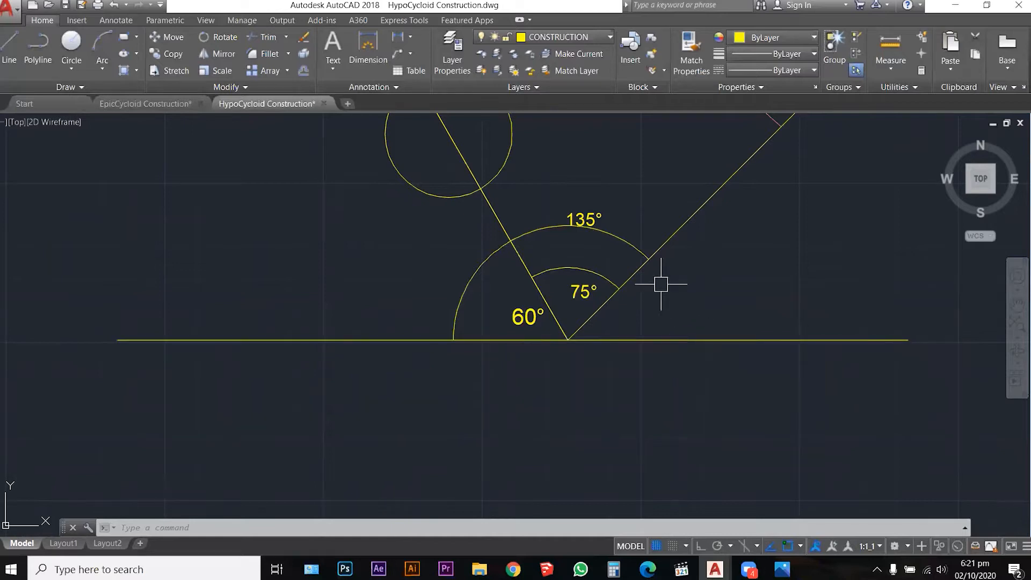
Draw a small circle around the apex, smaller than the 75° arc
{"action": "type", "text": "c"}
{"action": "key", "text": "Return"}
{"action": "left_click", "coordinate": [567, 339]}
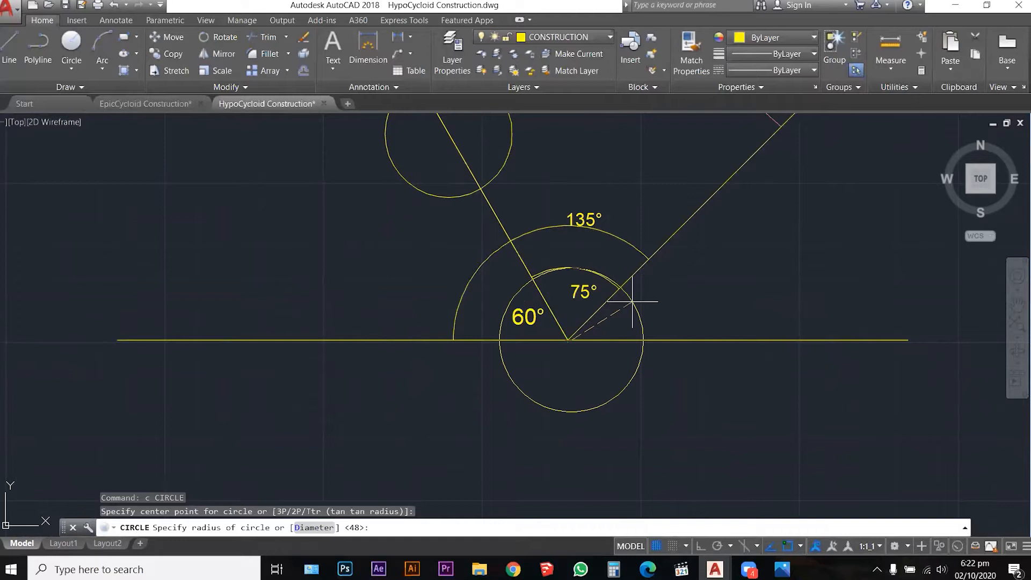
{"action": "scroll", "coordinate": [604, 315], "scroll_direction": "up", "scroll_amount": 4}
{"action": "left_click", "coordinate": [603, 310]}
{"action": "key", "text": "Escape"}
{"action": "key", "text": "Escape"}
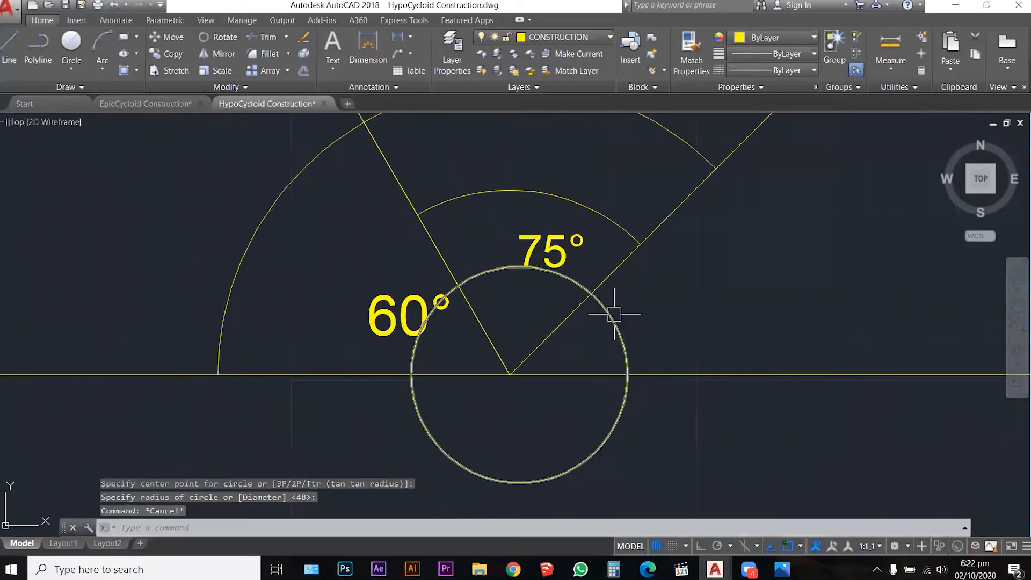
Trim the small circle to the arc between the right sloping line and the baseline's right side
{"action": "type", "text": "tr"}
{"action": "key", "text": "Return"}
{"action": "left_click", "coordinate": [686, 410]}
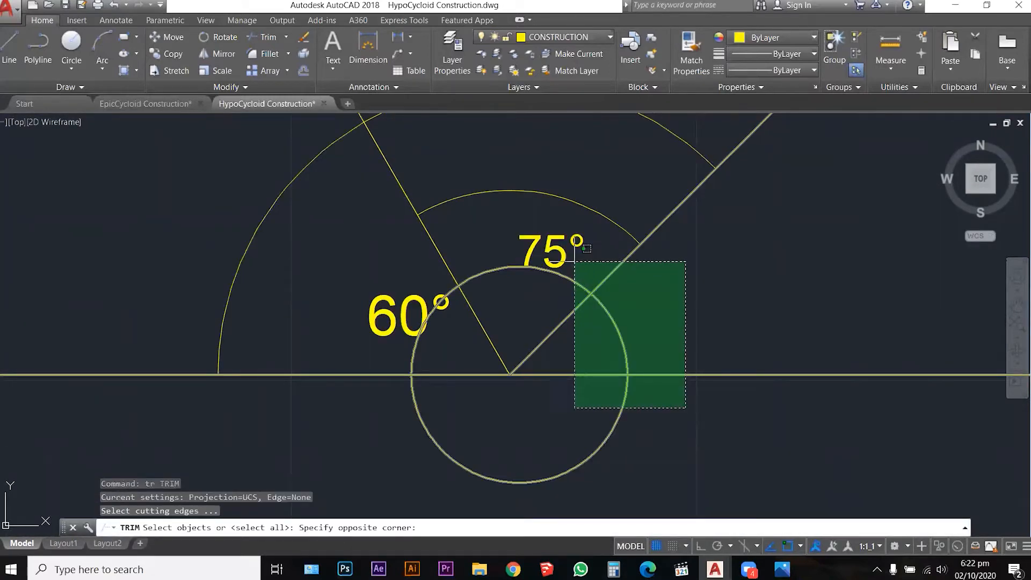
{"action": "left_click", "coordinate": [573, 260]}
{"action": "key", "text": "Return"}
{"action": "left_click", "coordinate": [568, 280]}
{"action": "left_click", "coordinate": [590, 442]}
{"action": "key", "text": "Escape"}
{"action": "key", "text": "Escape"}
{"action": "key", "text": "Escape"}
Copy the 75° label to just outside the small arc on the apex's right side
{"action": "type", "text": "co"}
{"action": "key", "text": "Return"}
{"action": "left_click", "coordinate": [564, 257]}
{"action": "key", "text": "Return"}
{"action": "left_click", "coordinate": [534, 244]}
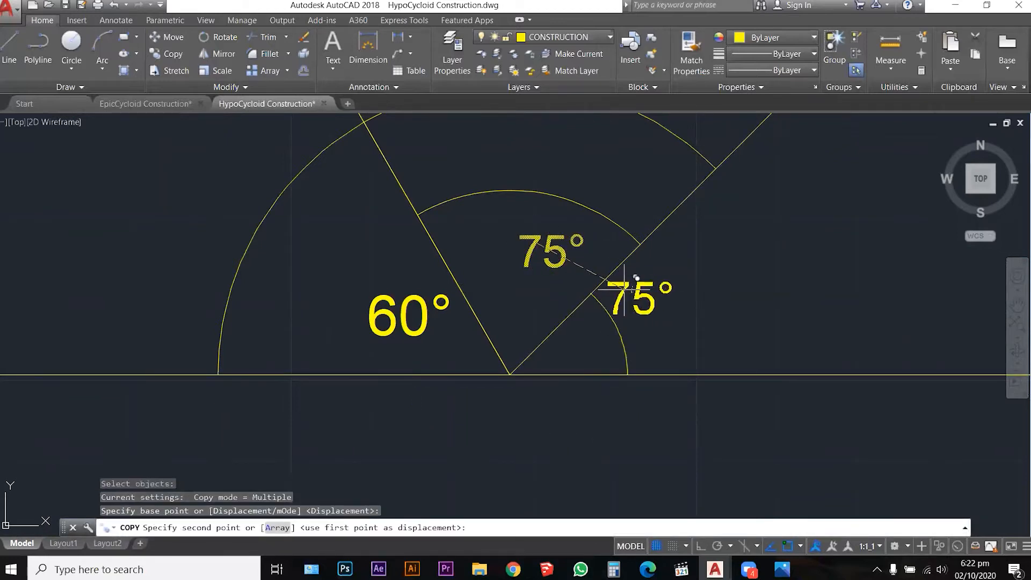
{"action": "left_click", "coordinate": [654, 310]}
{"action": "key", "text": "Escape"}
Change the copied label beside the small arc to 45°
{"action": "double_click", "coordinate": [662, 320]}
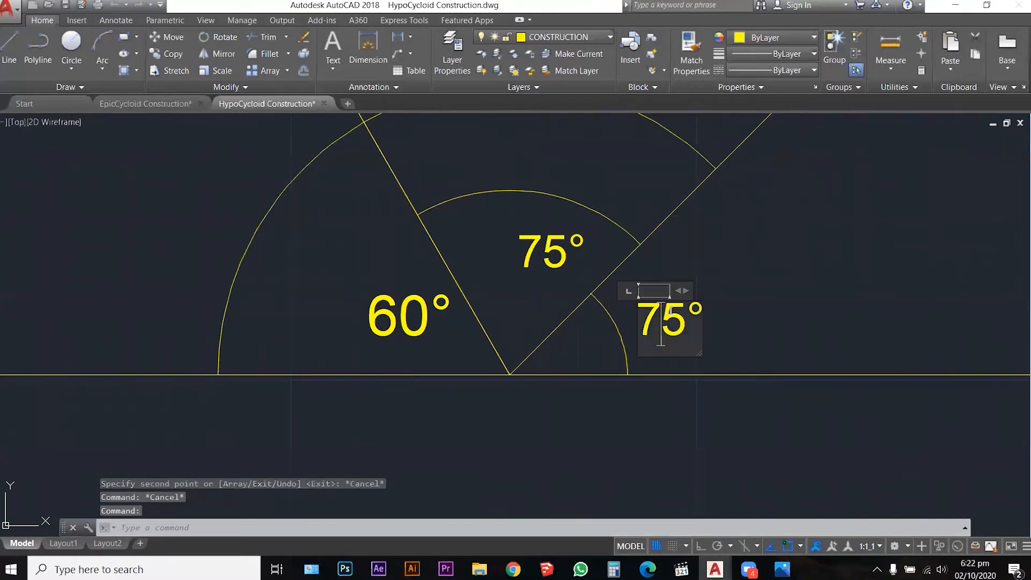
{"action": "key", "text": "BackSpace"}
{"action": "type", "text": "4"}
{"action": "left_click", "coordinate": [750, 256]}
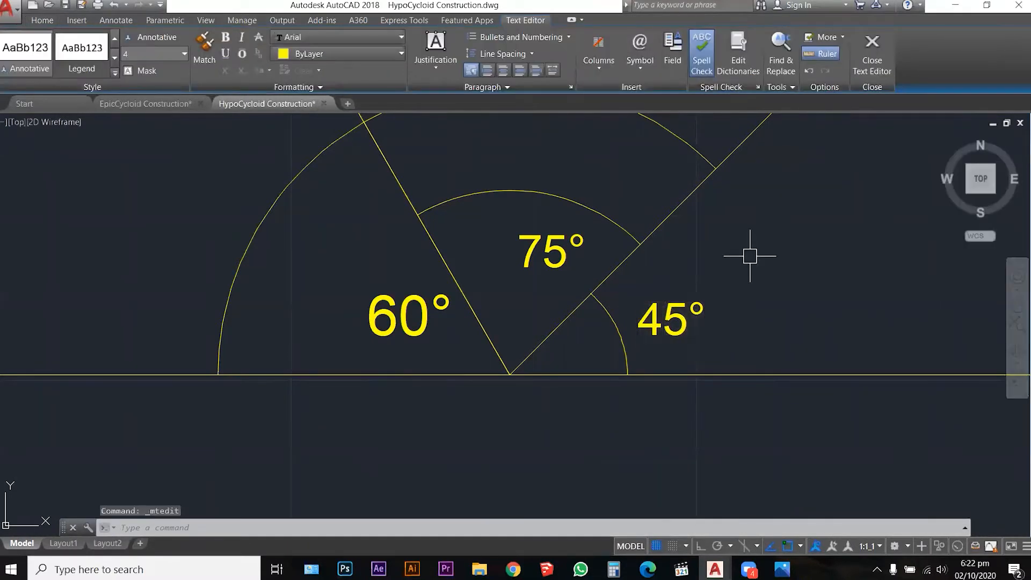
{"action": "scroll", "coordinate": [649, 287], "scroll_direction": "down", "scroll_amount": 2}
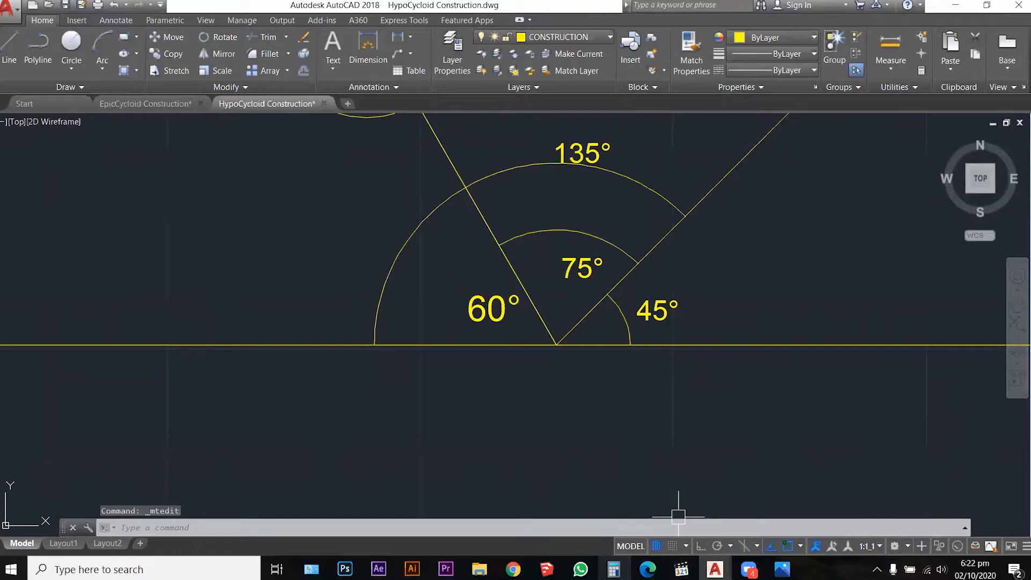
Add 45, 75 and 60 in Calculator to check the angles along the baseline, and close it
{"action": "left_click", "coordinate": [614, 569]}
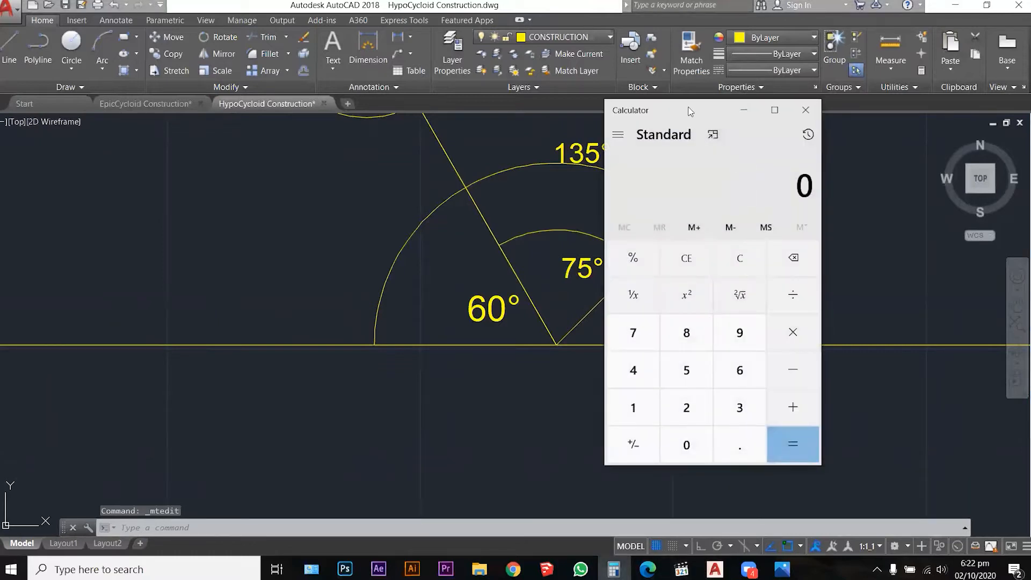
{"action": "left_click_drag", "start_coordinate": [690, 111], "coordinate": [878, 111]}
{"action": "left_click", "coordinate": [835, 371]}
{"action": "left_click", "coordinate": [873, 370]}
{"action": "left_click", "coordinate": [980, 406]}
{"action": "left_click", "coordinate": [827, 339]}
{"action": "left_click", "coordinate": [874, 369]}
{"action": "left_click", "coordinate": [968, 393]}
{"action": "left_click", "coordinate": [927, 370]}
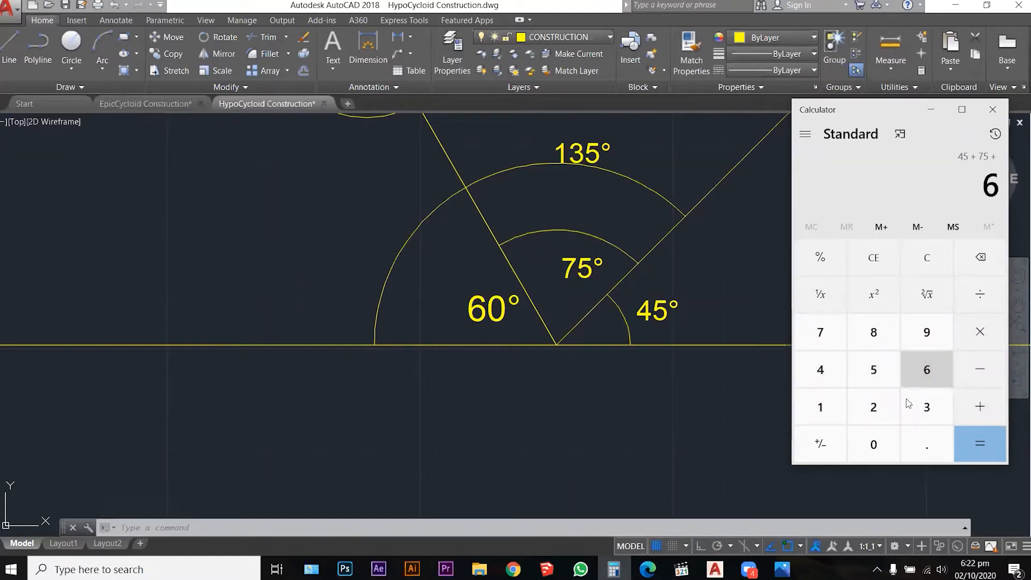
{"action": "left_click", "coordinate": [879, 447]}
{"action": "left_click", "coordinate": [994, 444]}
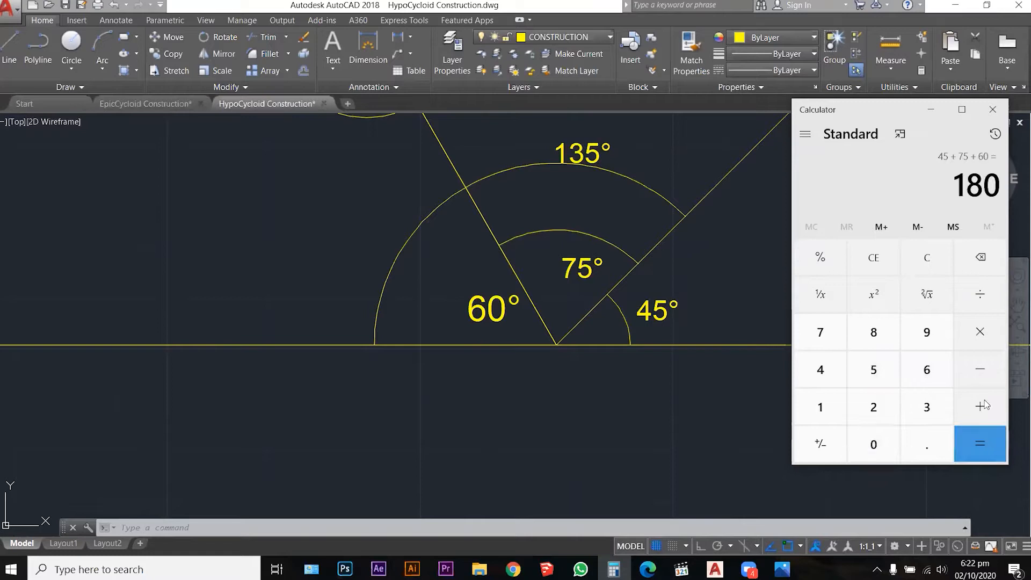
{"action": "left_click", "coordinate": [992, 110]}
{"action": "scroll", "coordinate": [526, 379], "scroll_direction": "down", "scroll_amount": 2}
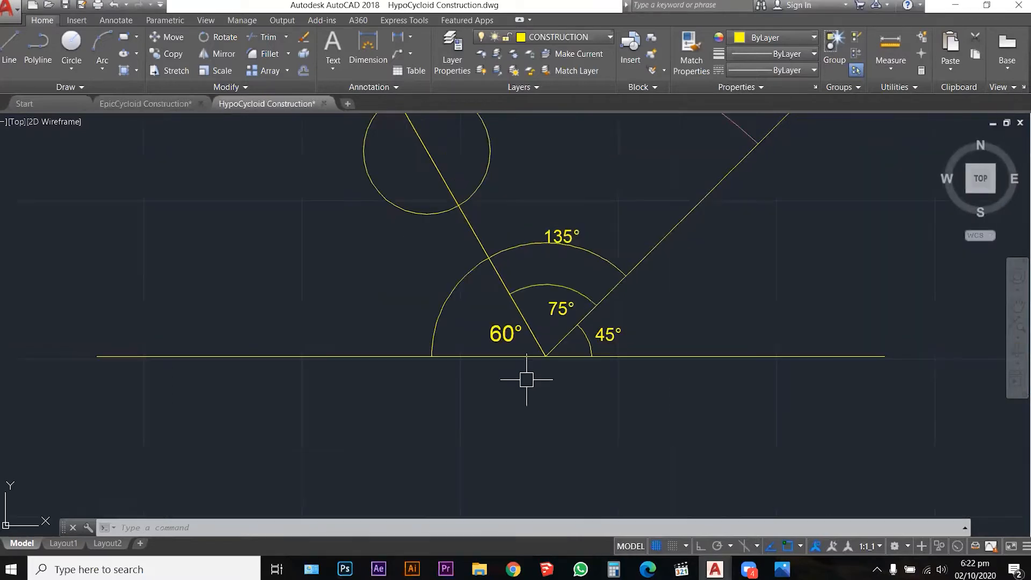
{"action": "scroll", "coordinate": [542, 376], "scroll_direction": "down", "scroll_amount": 4}
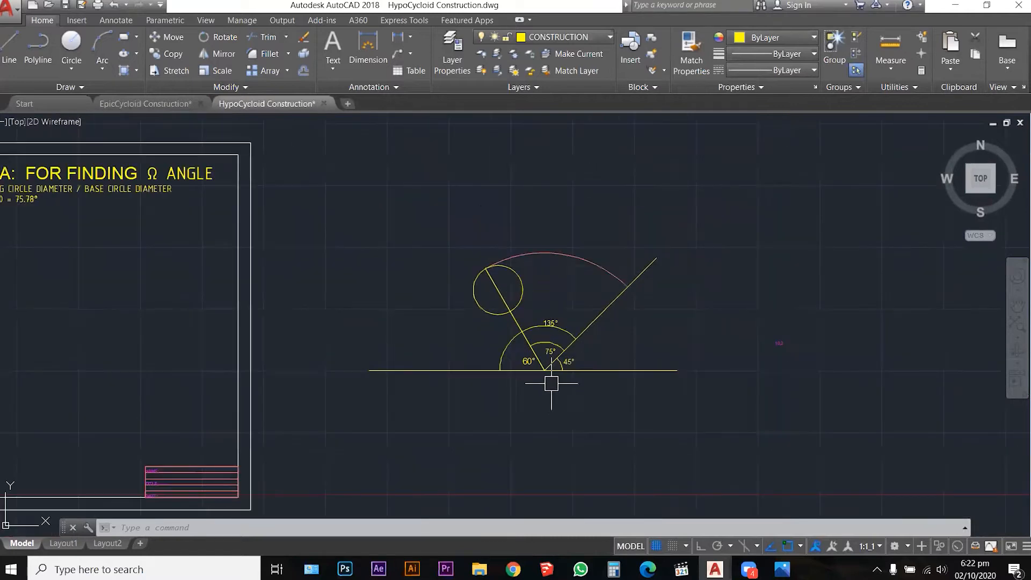
{"action": "scroll", "coordinate": [748, 356], "scroll_direction": "up", "scroll_amount": 2}
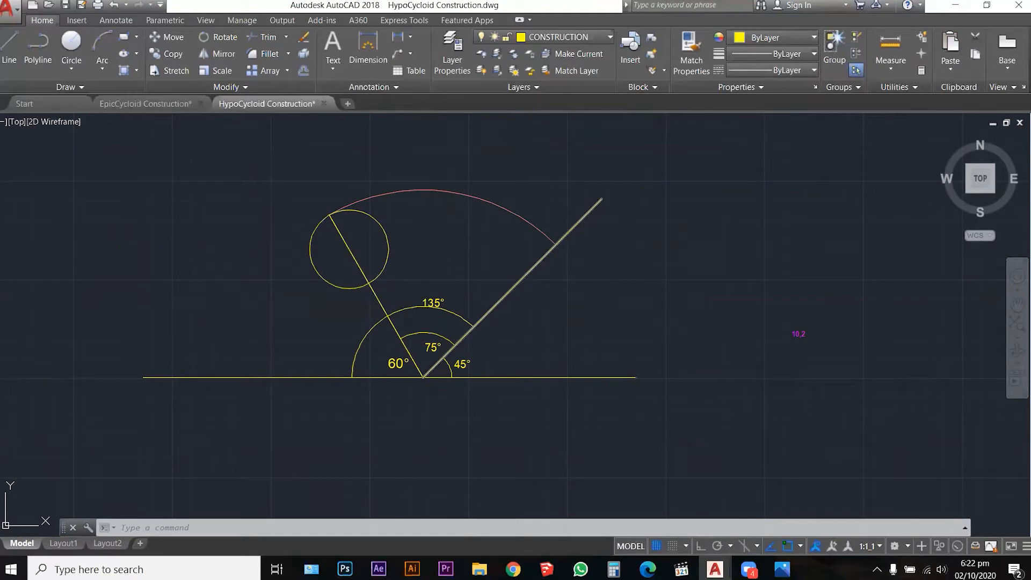
{"action": "scroll", "coordinate": [467, 331], "scroll_direction": "up", "scroll_amount": 2}
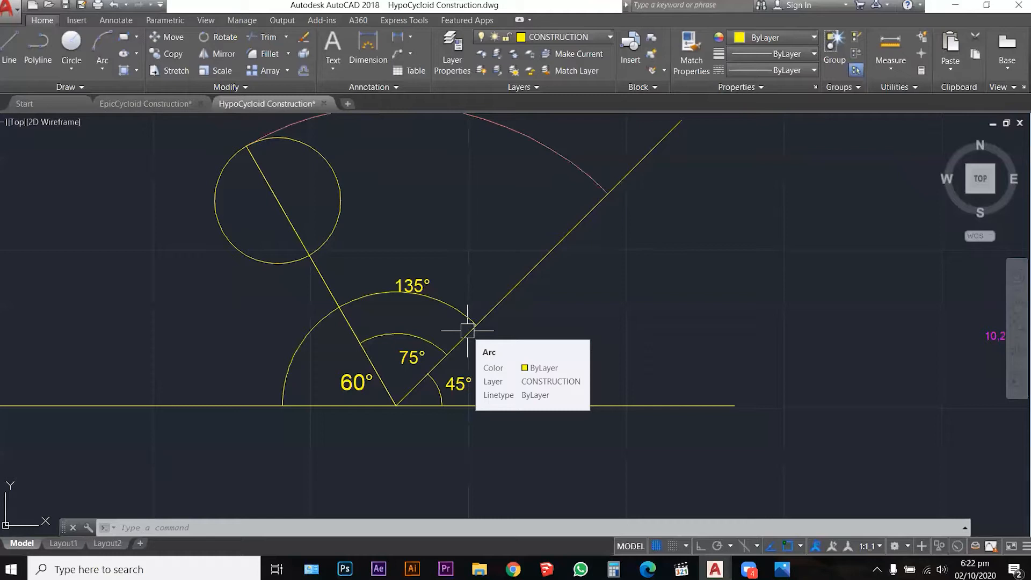
{"action": "key", "text": "Escape"}
{"action": "key", "text": "Escape"}
{"action": "key", "text": "Escape"}
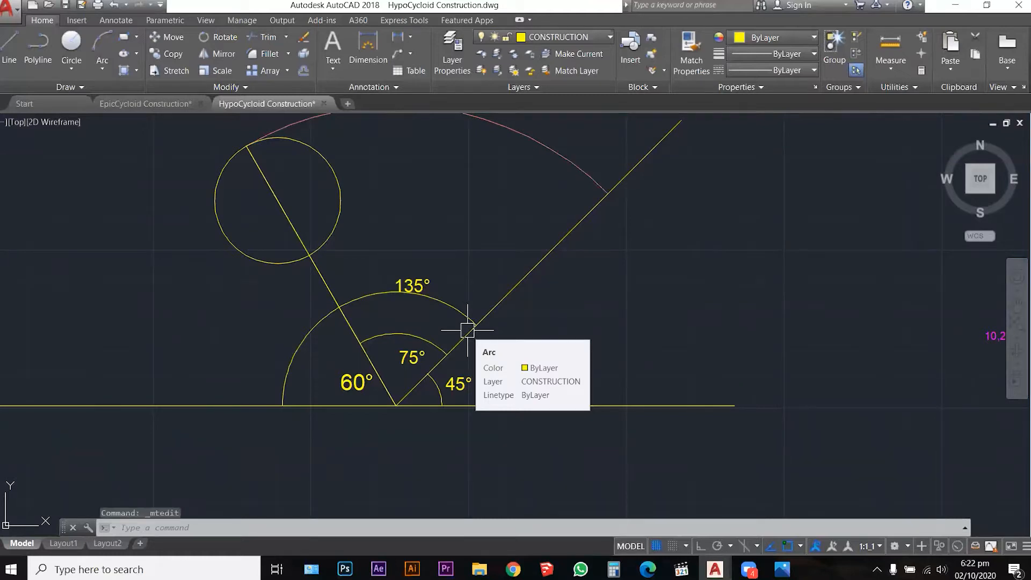
{"action": "scroll", "coordinate": [444, 396], "scroll_direction": "down", "scroll_amount": 2}
{"action": "scroll", "coordinate": [342, 284], "scroll_direction": "up", "scroll_amount": 2}
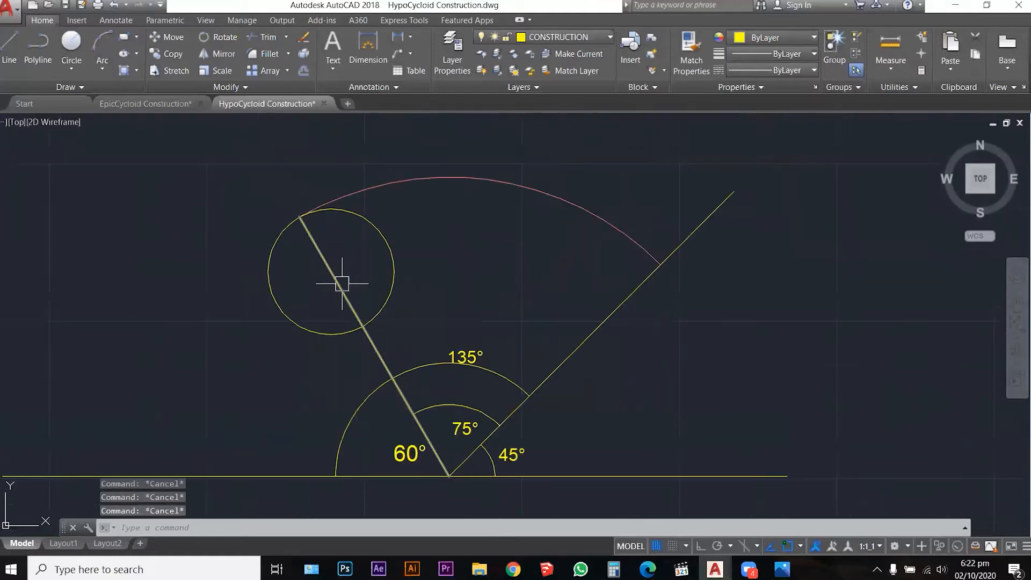
Divide the rolling circle into 12 equal segments with the Divide command
{"action": "left_click", "coordinate": [391, 258]}
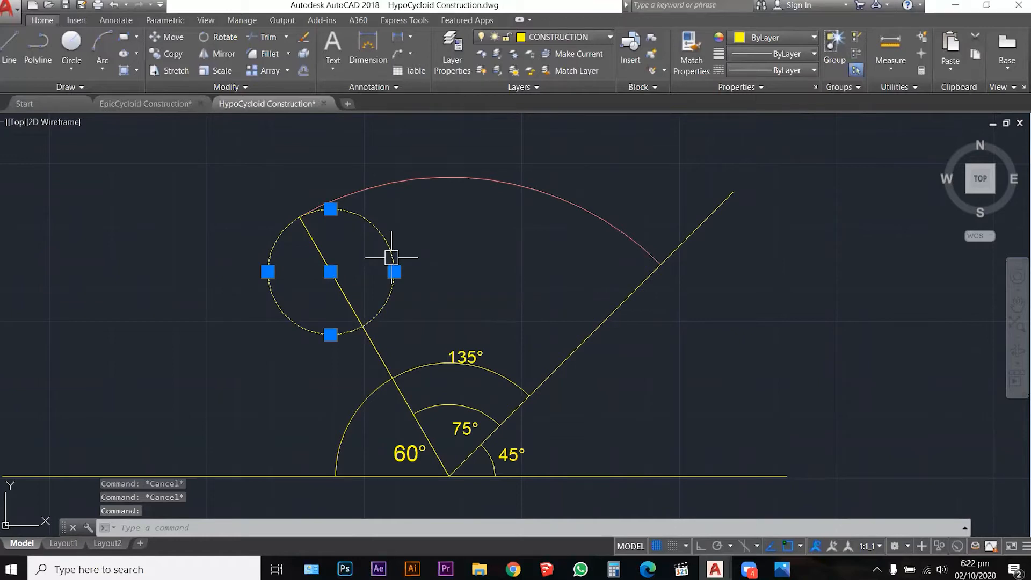
{"action": "type", "text": "d"}
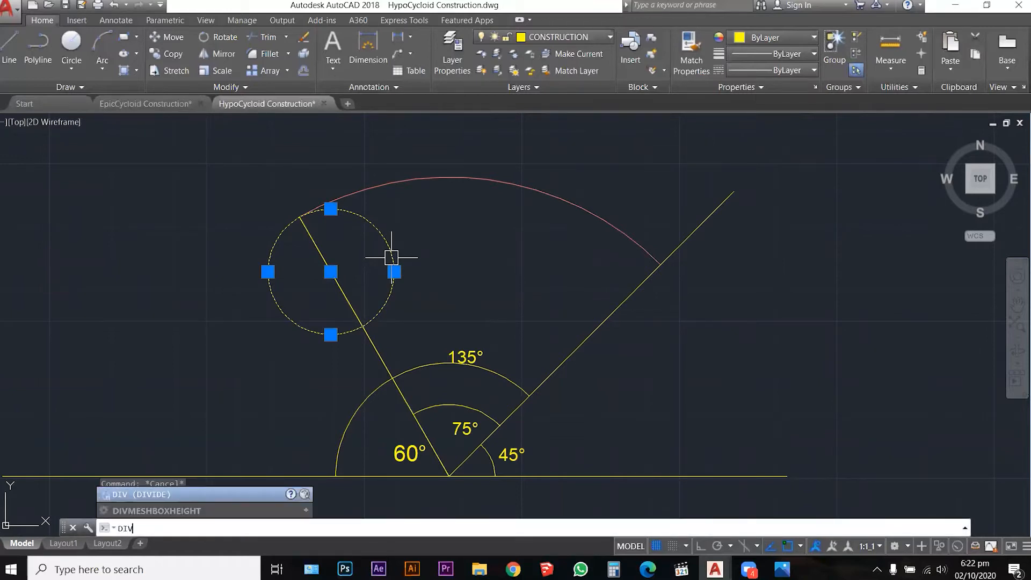
{"action": "key", "text": "Return"}
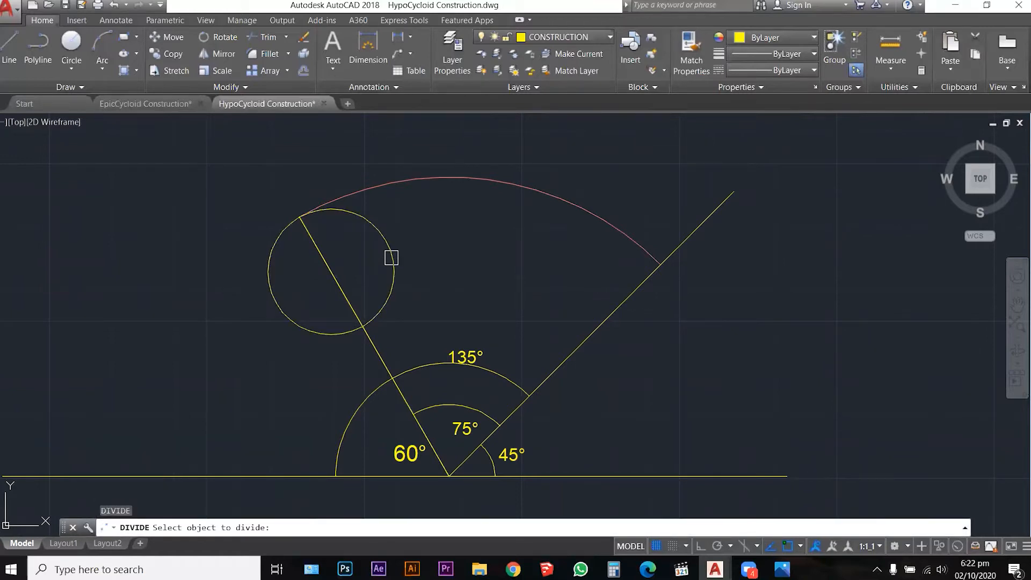
{"action": "left_click", "coordinate": [388, 236]}
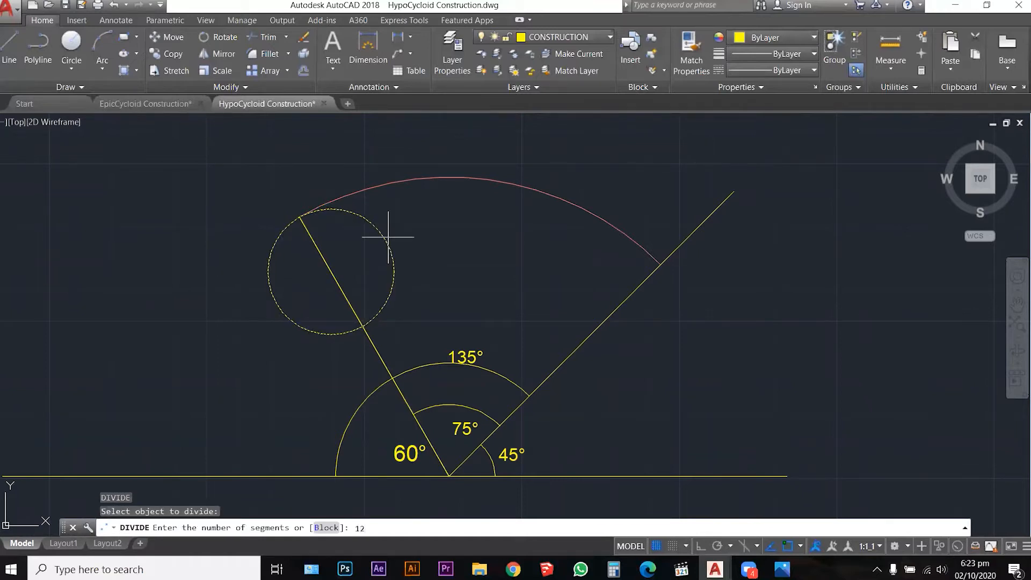
{"action": "key", "text": "Return"}
{"action": "key", "text": "Escape"}
{"action": "key", "text": "Escape"}
{"action": "key", "text": "Escape"}
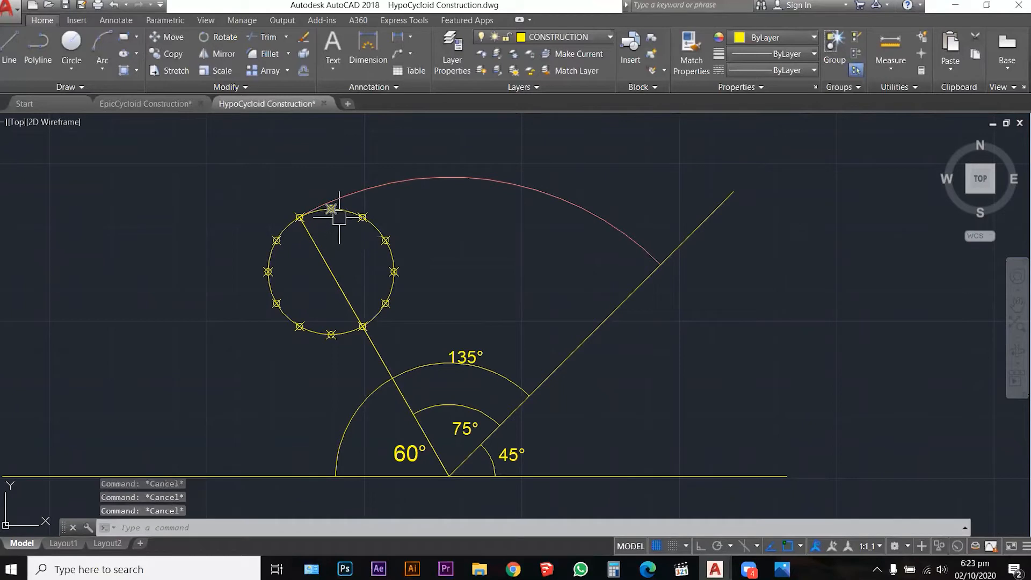
{"action": "type", "text": "c"}
{"action": "key", "text": "Return"}
{"action": "key", "text": "Escape"}
{"action": "key", "text": "Escape"}
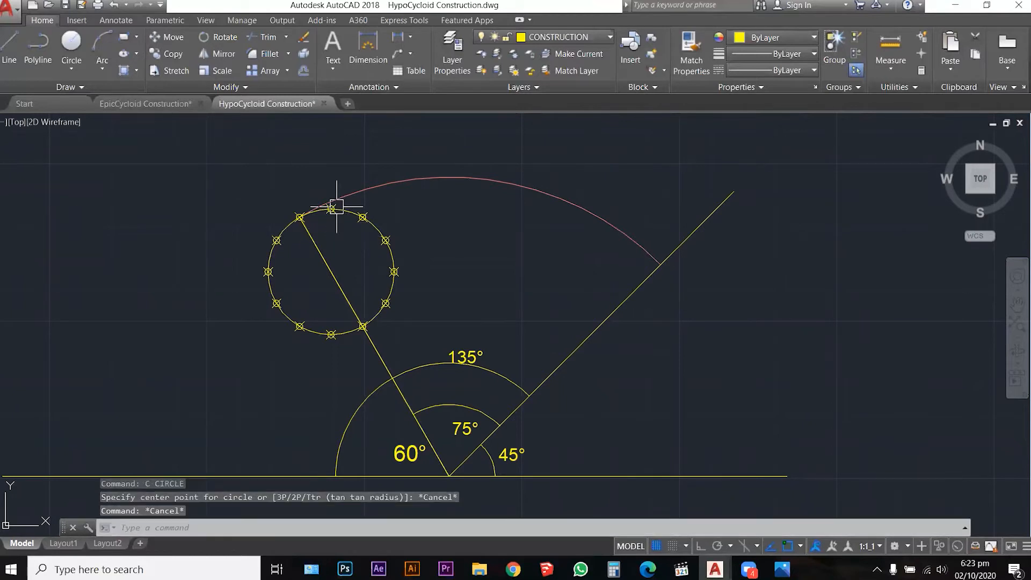
Draw the rolling circle's vertical diameter as a line between its topmost and bottommost division points
{"action": "type", "text": "l"}
{"action": "key", "text": "Return"}
{"action": "scroll", "coordinate": [331, 209], "scroll_direction": "up", "scroll_amount": 3}
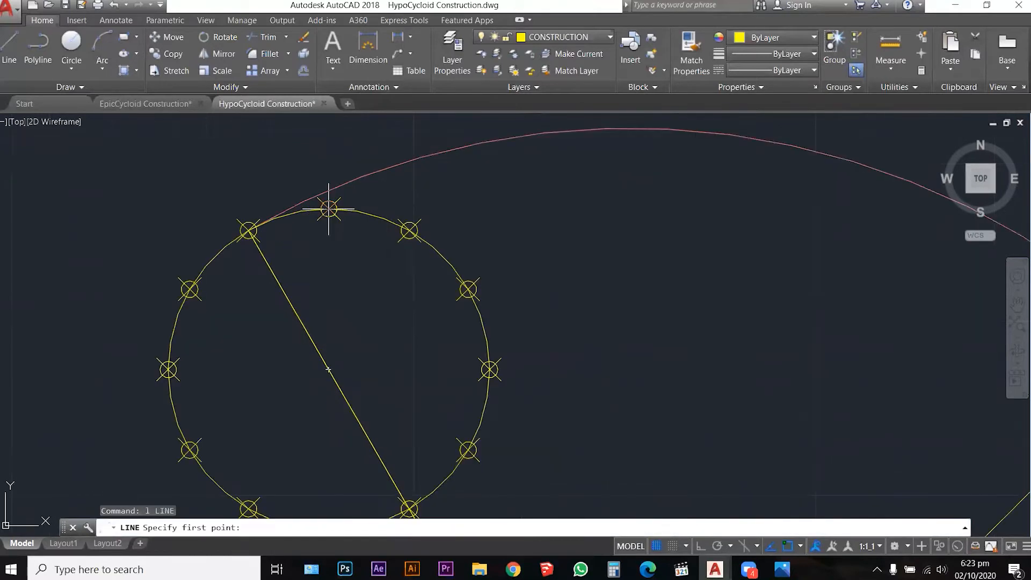
{"action": "left_click", "coordinate": [331, 209]}
{"action": "scroll", "coordinate": [331, 272], "scroll_direction": "down", "scroll_amount": 3}
{"action": "left_click", "coordinate": [330, 333]}
{"action": "key", "text": "Escape"}
Draw two sloping diameters from the two upper-right division points of the rolling circle to their opposite division points
{"action": "key", "text": "Return"}
{"action": "left_click", "coordinate": [361, 215]}
{"action": "left_click", "coordinate": [298, 324]}
{"action": "key", "text": "Escape"}
{"action": "key", "text": "Return"}
{"action": "left_click", "coordinate": [384, 238]}
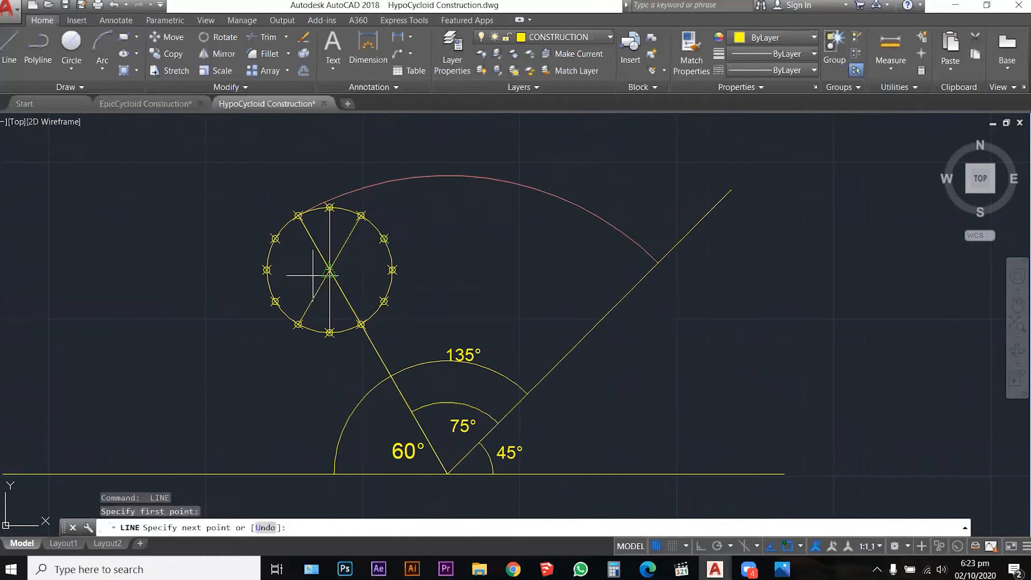
{"action": "left_click", "coordinate": [275, 302]}
{"action": "key", "text": "Escape"}
Draw the rolling circle's horizontal diameter and the one from the lower-right division point to the opposite upper-left point
{"action": "key", "text": "Return"}
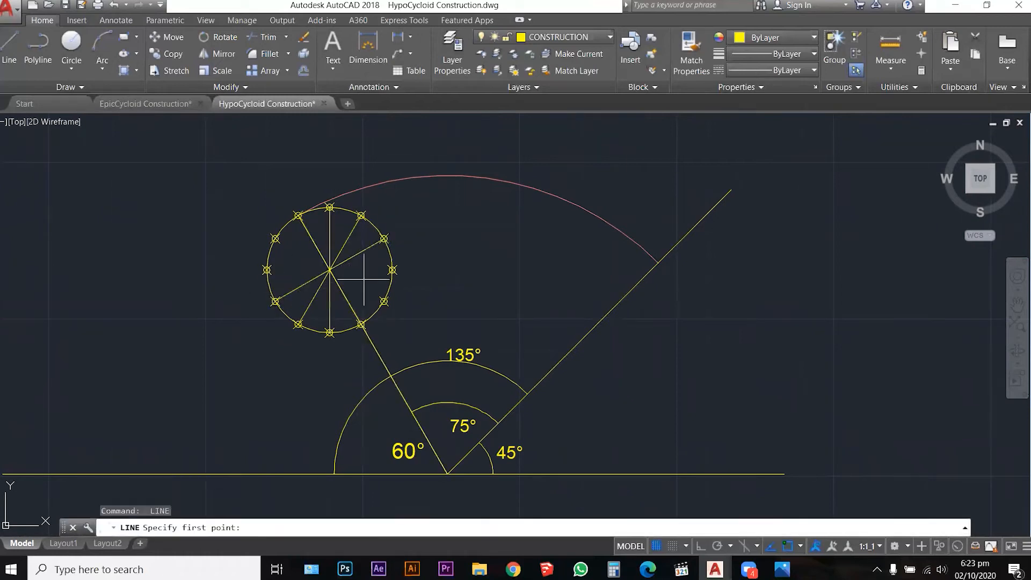
{"action": "left_click", "coordinate": [392, 270]}
{"action": "left_click", "coordinate": [267, 270]}
{"action": "key", "text": "Escape"}
{"action": "key", "text": "Return"}
{"action": "left_click", "coordinate": [384, 301]}
{"action": "left_click", "coordinate": [275, 239]}
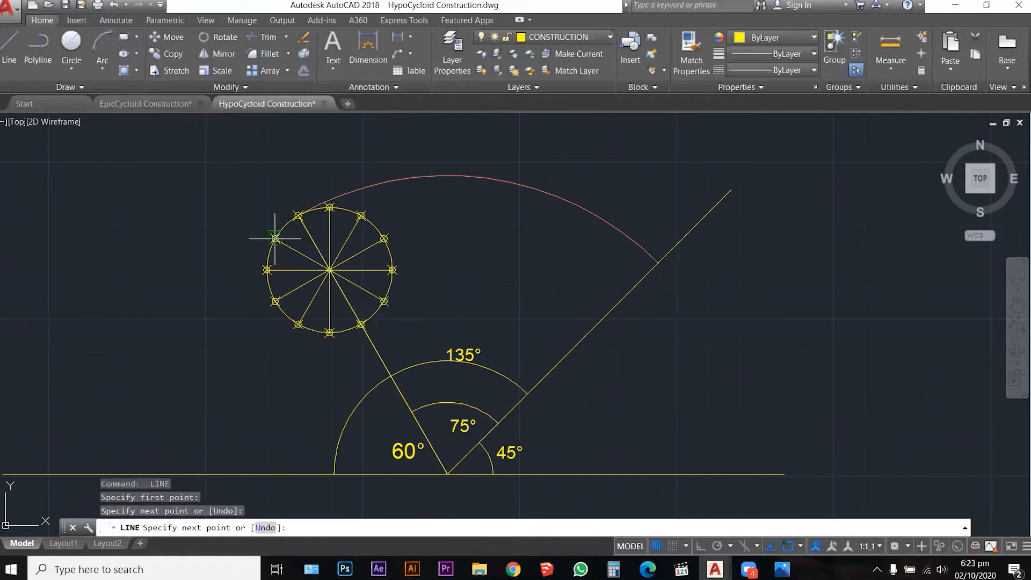
{"action": "key", "text": "Escape"}
{"action": "scroll", "coordinate": [506, 300], "scroll_direction": "up", "scroll_amount": 2}
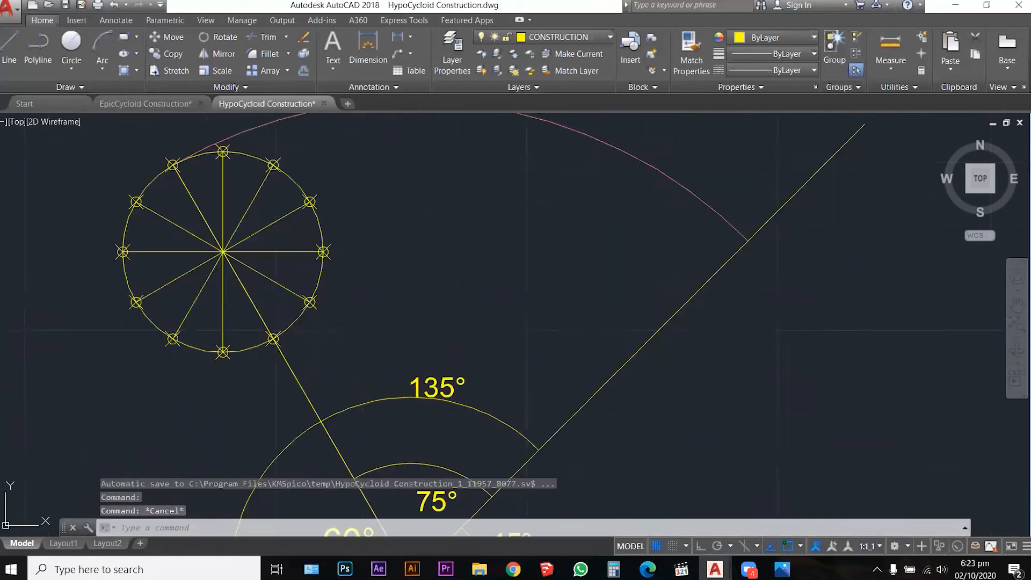
{"action": "scroll", "coordinate": [516, 312], "scroll_direction": "down", "scroll_amount": 4}
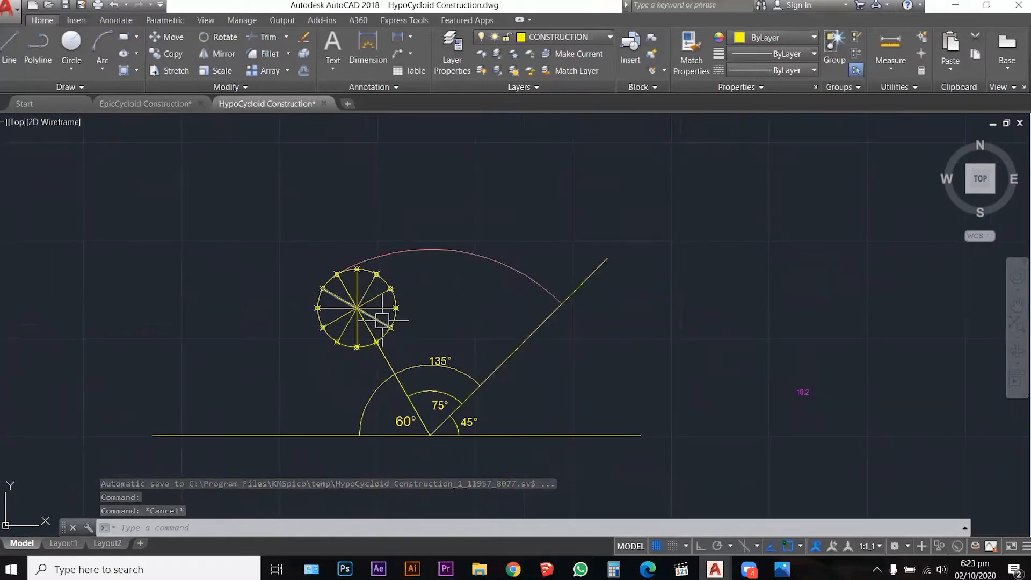
{"action": "scroll", "coordinate": [382, 320], "scroll_direction": "up", "scroll_amount": 2}
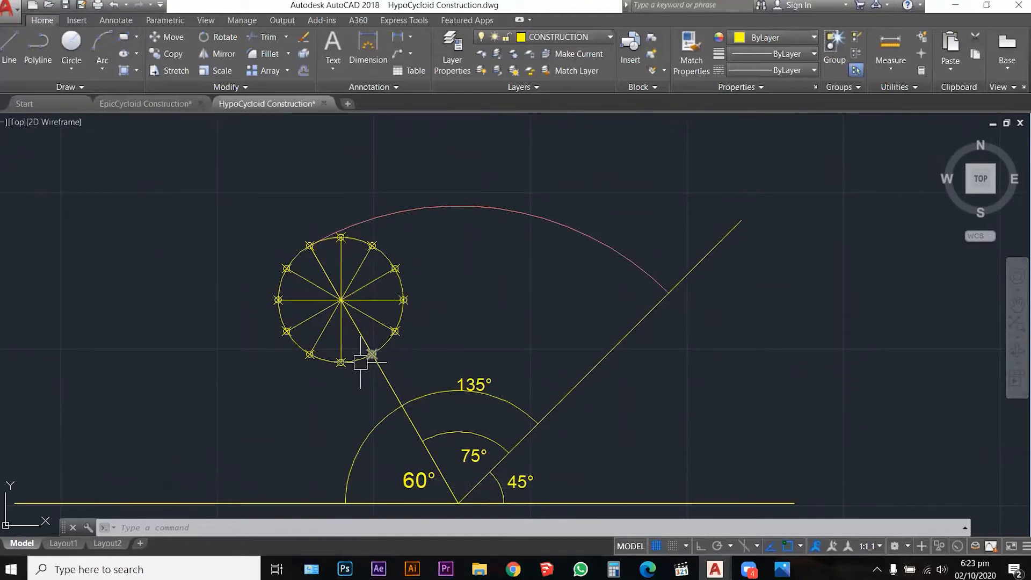
{"action": "scroll", "coordinate": [470, 497], "scroll_direction": "down", "scroll_amount": 2}
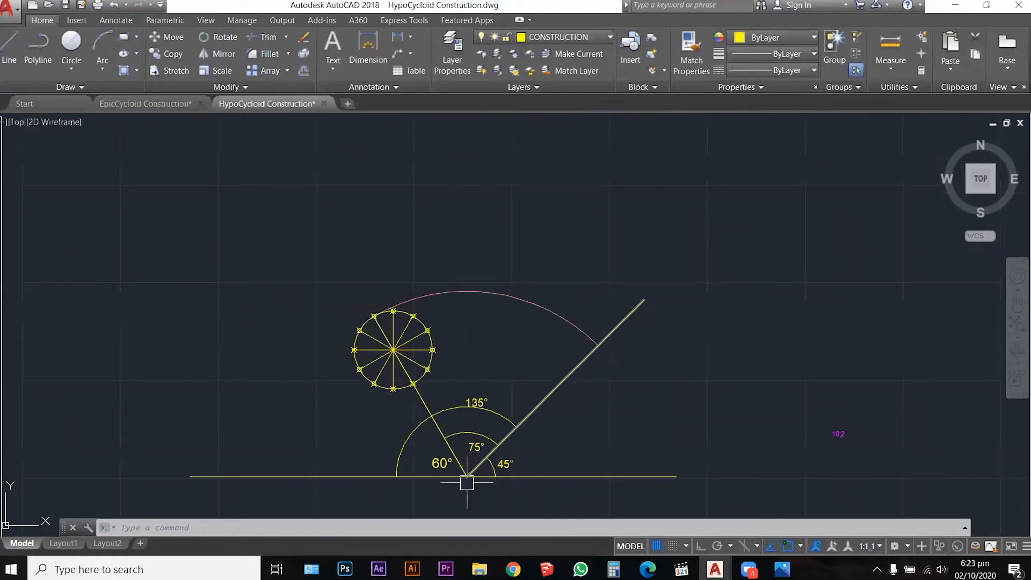
{"action": "scroll", "coordinate": [477, 476], "scroll_direction": "up", "scroll_amount": 3}
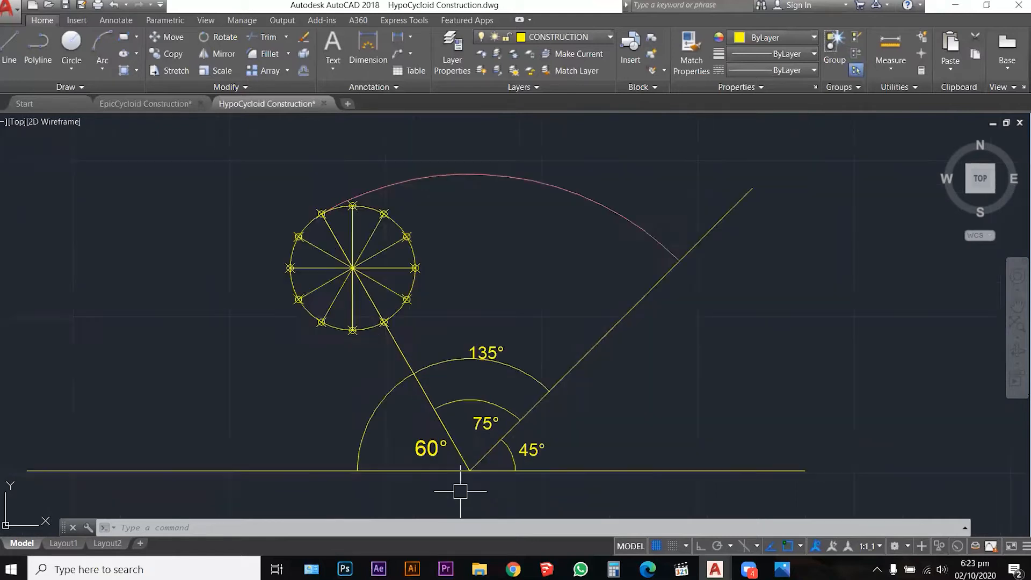
Add the multiline text label C just below the vertex where both sloping lines meet the baseline
{"action": "scroll", "coordinate": [473, 468], "scroll_direction": "down", "scroll_amount": 2}
{"action": "type", "text": "MT"}
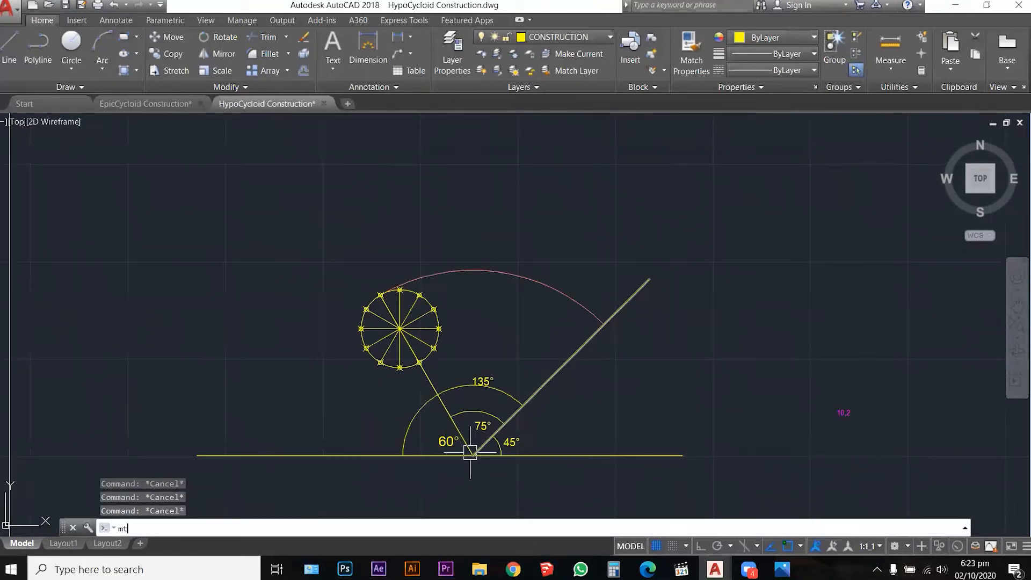
{"action": "key", "text": "Return"}
{"action": "scroll", "coordinate": [471, 453], "scroll_direction": "up", "scroll_amount": 4}
{"action": "left_click", "coordinate": [474, 450]}
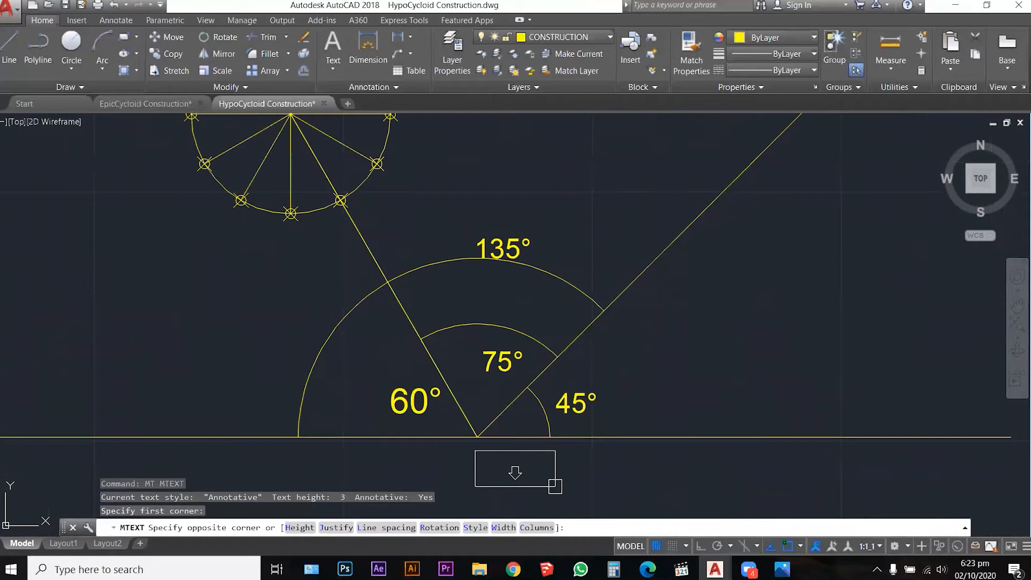
{"action": "left_click", "coordinate": [555, 485]}
{"action": "type", "text": "C"}
{"action": "left_click", "coordinate": [581, 427]}
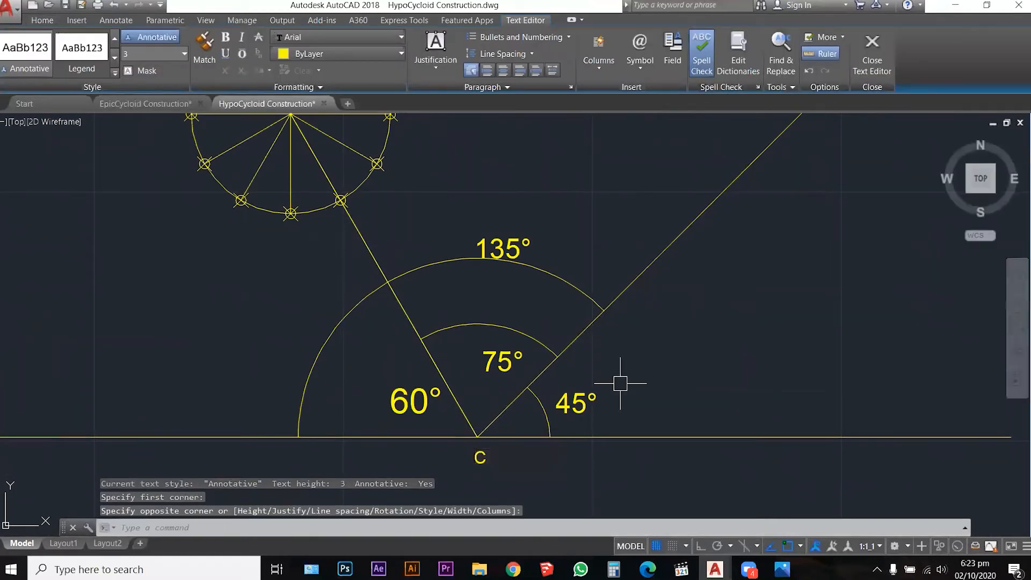
{"action": "left_click", "coordinate": [480, 455]}
{"action": "double_click", "coordinate": [480, 457]}
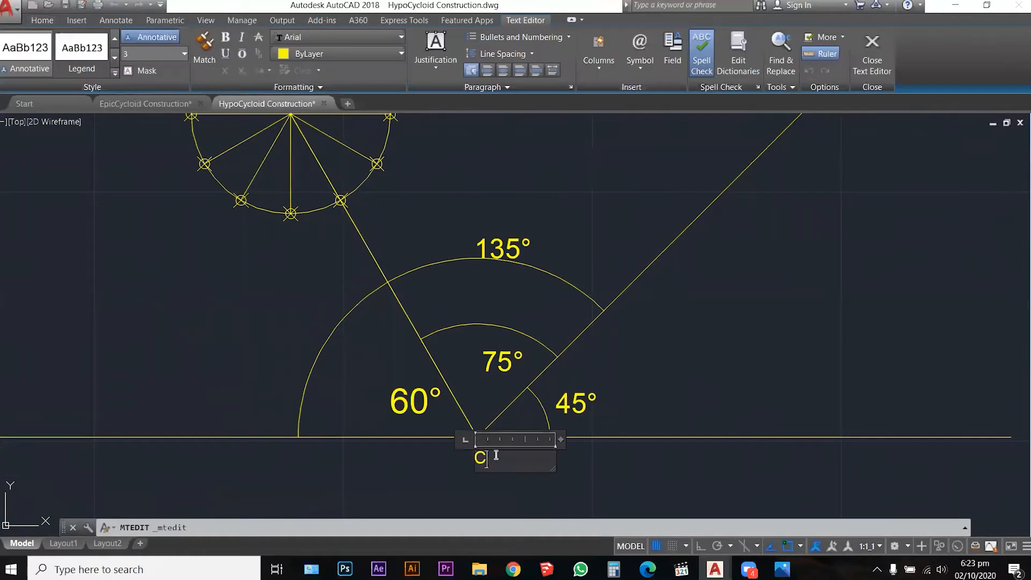
{"action": "left_click", "coordinate": [462, 450]}
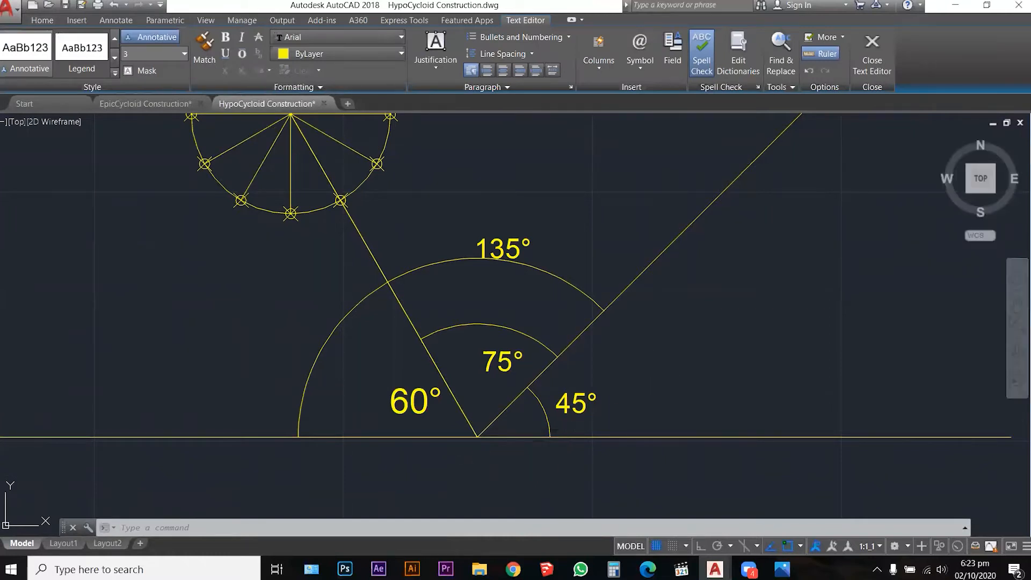
Add the multiline text label B where the base arc's right end meets the right sloping line
{"action": "scroll", "coordinate": [483, 452], "scroll_direction": "down", "scroll_amount": 3}
{"action": "scroll", "coordinate": [596, 338], "scroll_direction": "up", "scroll_amount": 5}
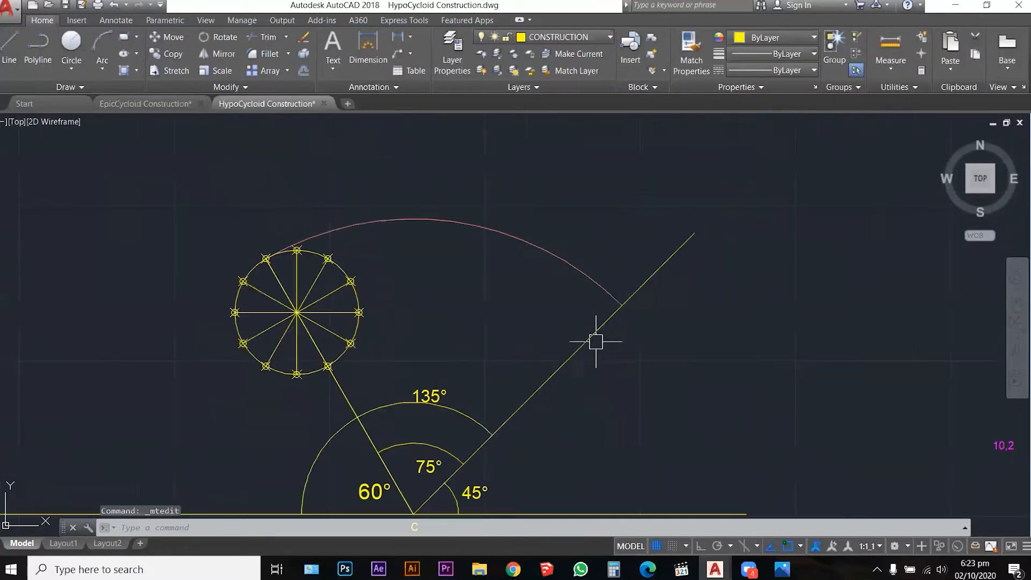
{"action": "type", "text": "my"}
{"action": "key", "text": "Escape"}
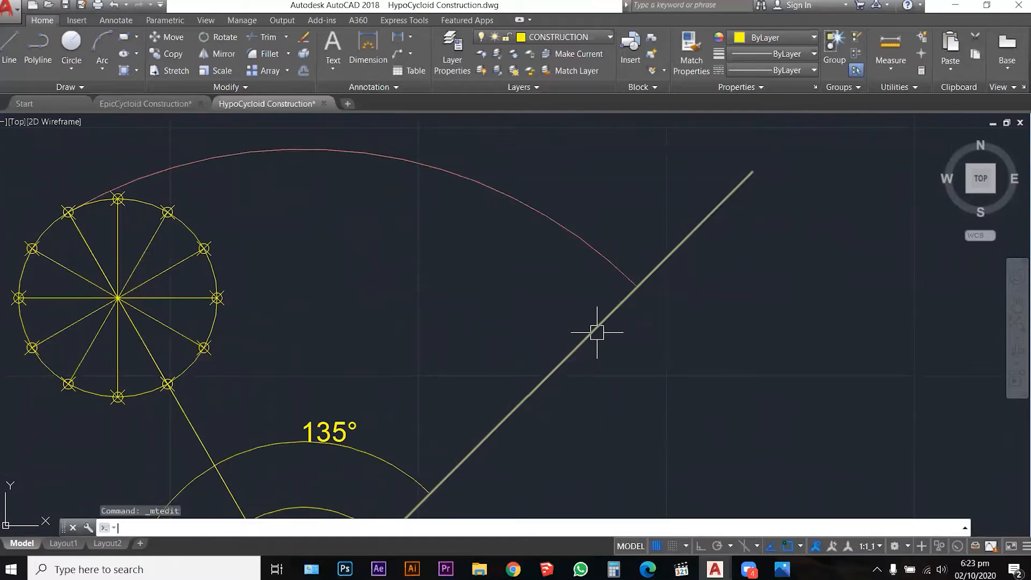
{"action": "type", "text": "mt"}
{"action": "key", "text": "Return"}
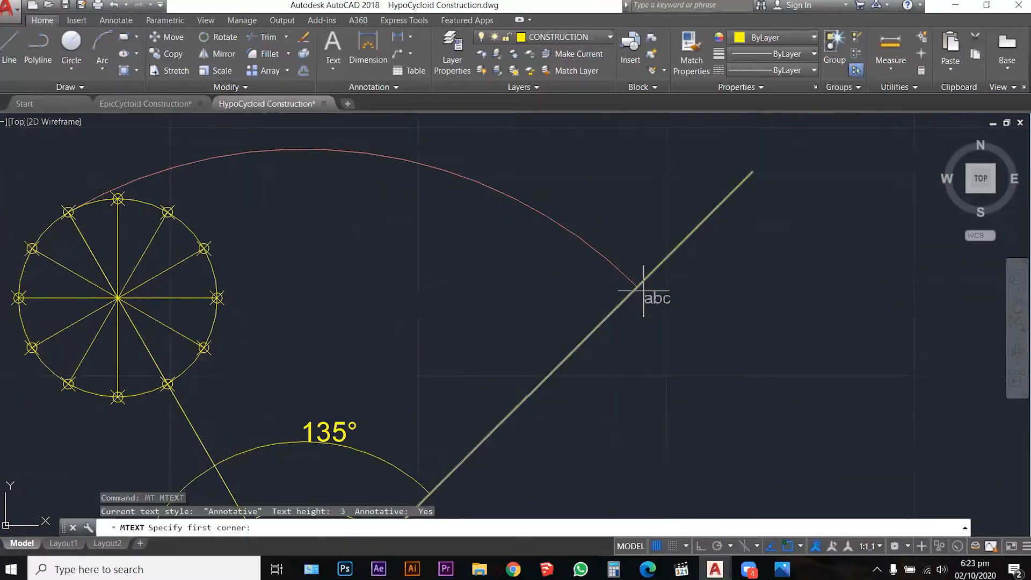
{"action": "left_click", "coordinate": [637, 286]}
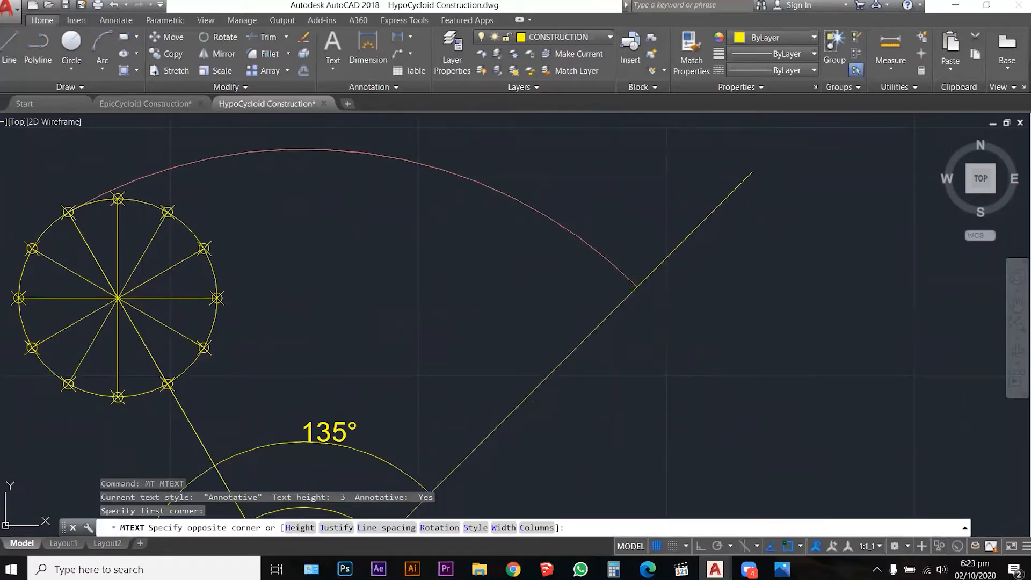
{"action": "left_click", "coordinate": [752, 327]}
{"action": "type", "text": "B"}
{"action": "left_click", "coordinate": [805, 292]}
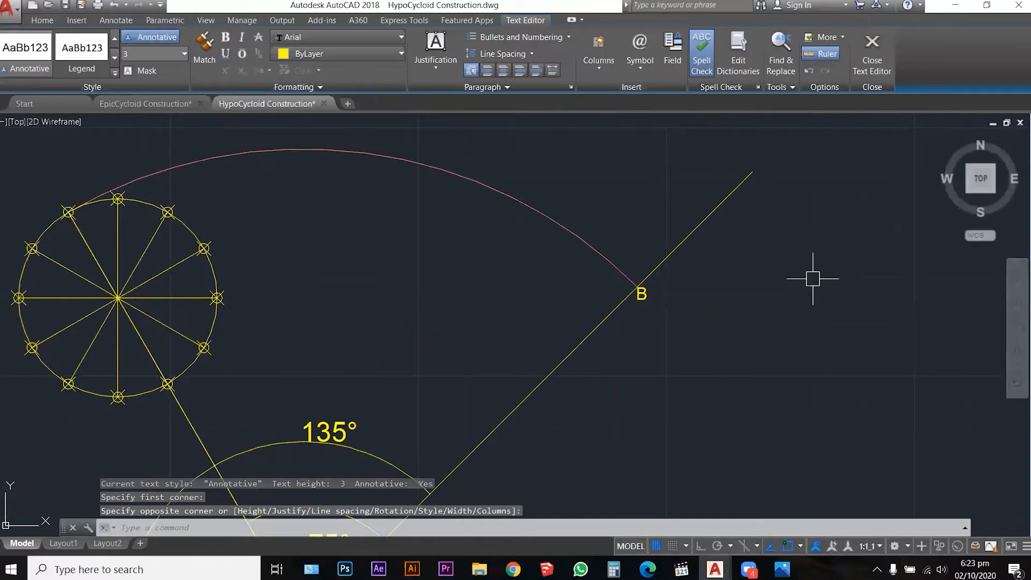
Add the multiline text label A at the base arc's left end, where it touches the rolling circle
{"action": "key", "text": "Return"}
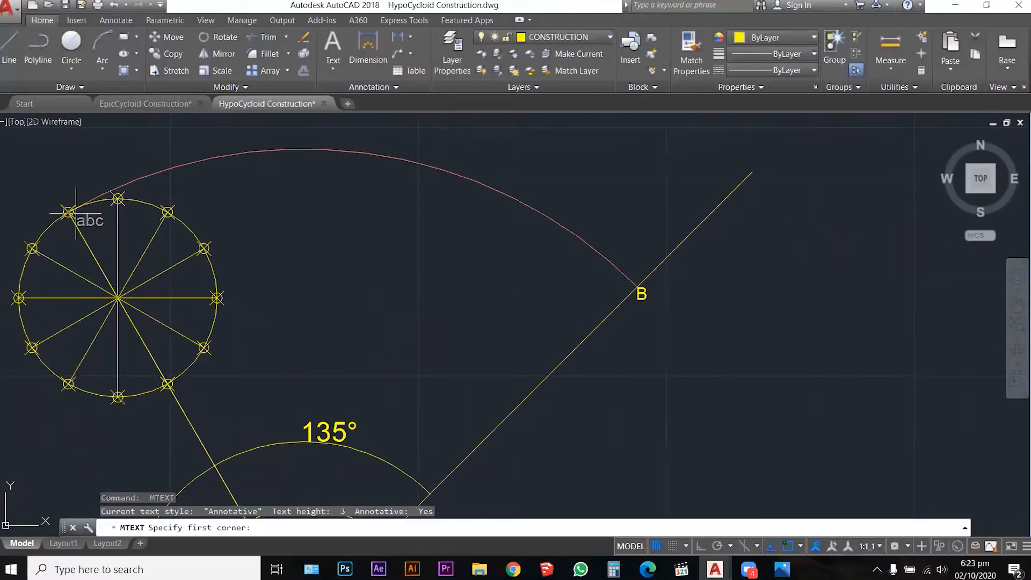
{"action": "scroll", "coordinate": [68, 212], "scroll_direction": "up", "scroll_amount": 6}
{"action": "left_click", "coordinate": [63, 217]}
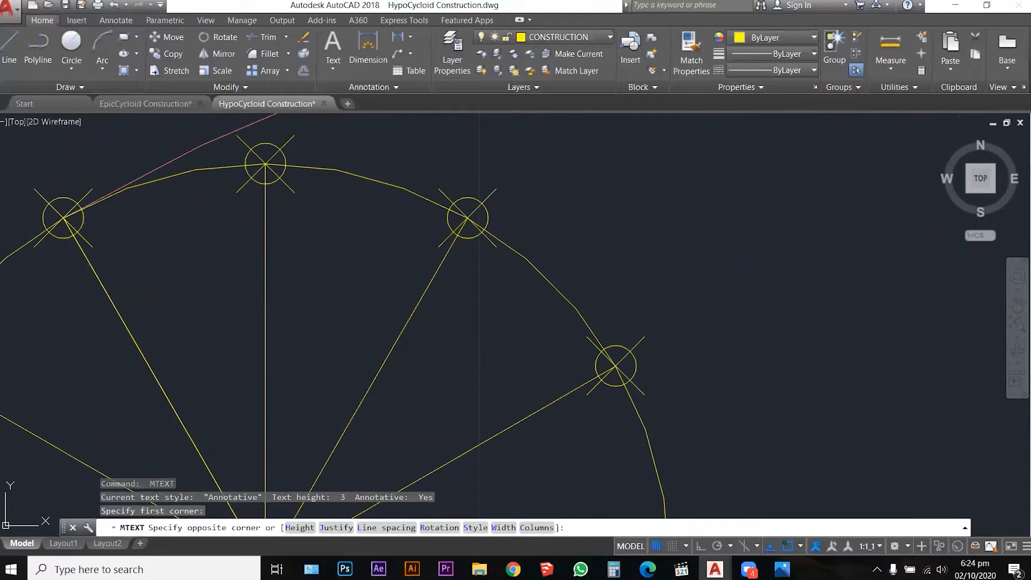
{"action": "left_click", "coordinate": [292, 299]}
{"action": "type", "text": "A"}
{"action": "left_click", "coordinate": [357, 264]}
{"action": "scroll", "coordinate": [356, 265], "scroll_direction": "down", "scroll_amount": 2}
{"action": "scroll", "coordinate": [356, 264], "scroll_direction": "down", "scroll_amount": 6}
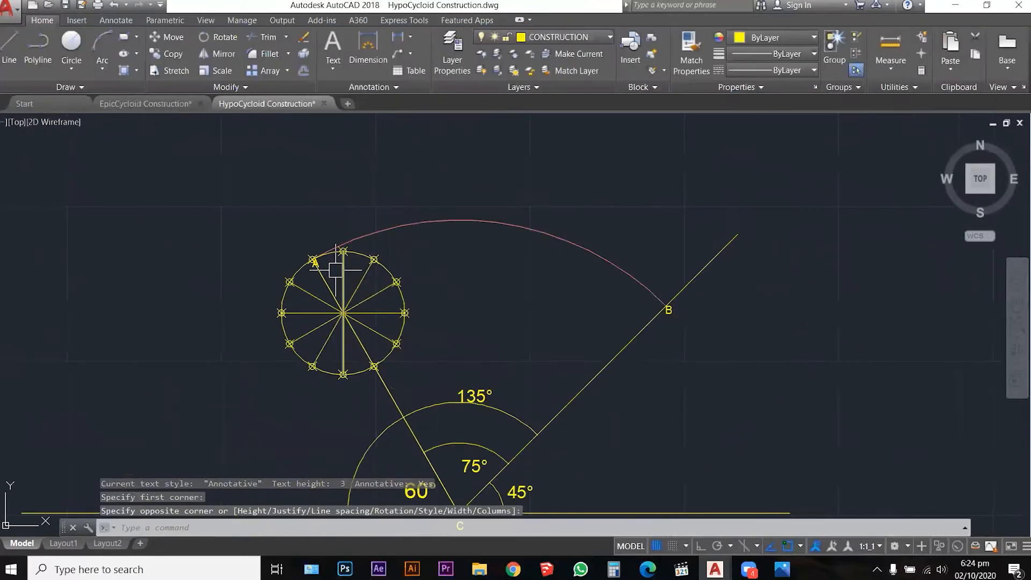
{"action": "key", "text": "Escape"}
Match the properties of the existing magenta text onto the point labels B and C
{"action": "scroll", "coordinate": [432, 292], "scroll_direction": "down", "scroll_amount": 2}
{"action": "type", "text": "ma"}
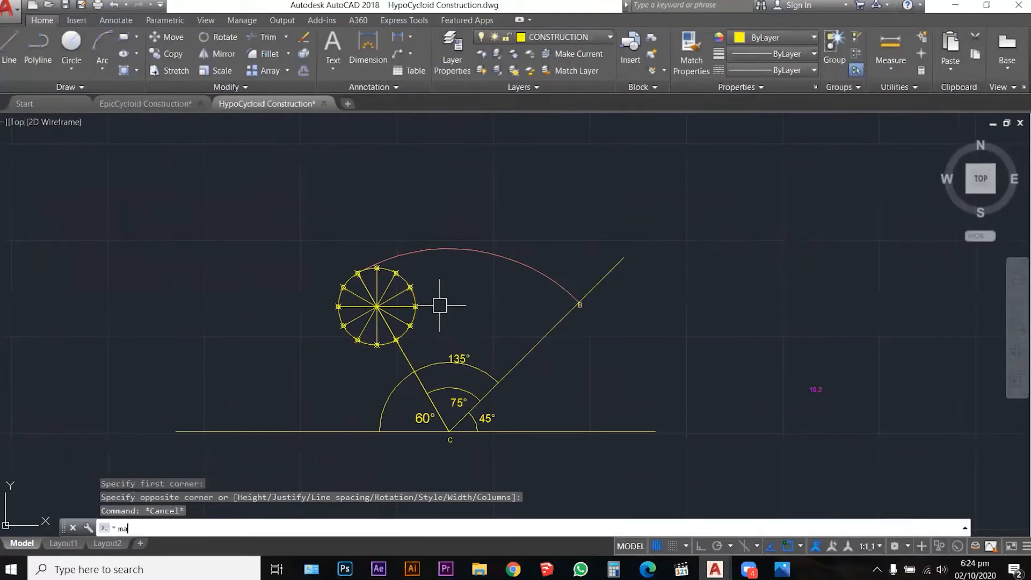
{"action": "key", "text": "Return"}
{"action": "scroll", "coordinate": [603, 331], "scroll_direction": "up", "scroll_amount": 2}
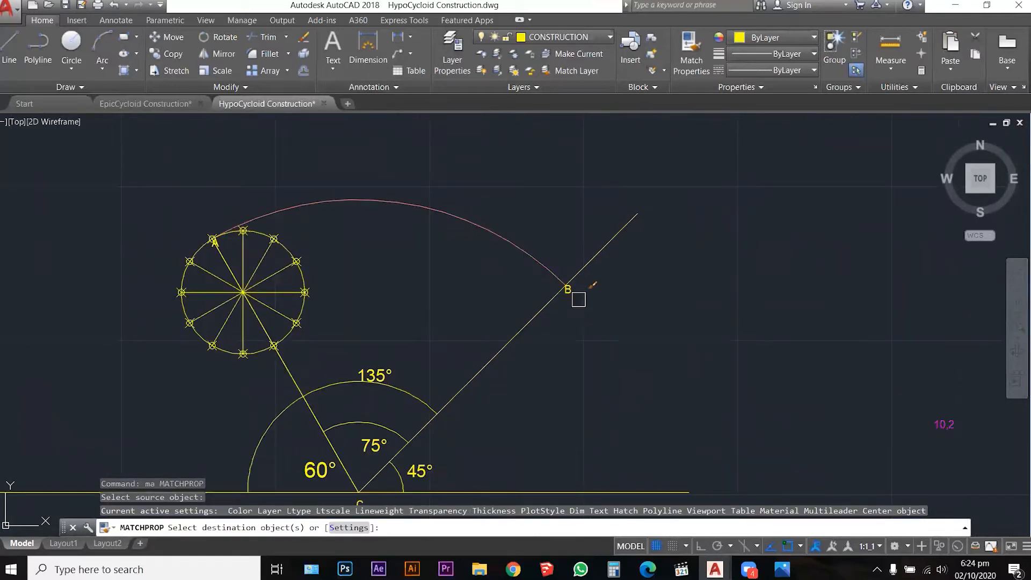
{"action": "left_click", "coordinate": [571, 294]}
{"action": "scroll", "coordinate": [472, 338], "scroll_direction": "down", "scroll_amount": 3}
{"action": "scroll", "coordinate": [463, 355], "scroll_direction": "up", "scroll_amount": 4}
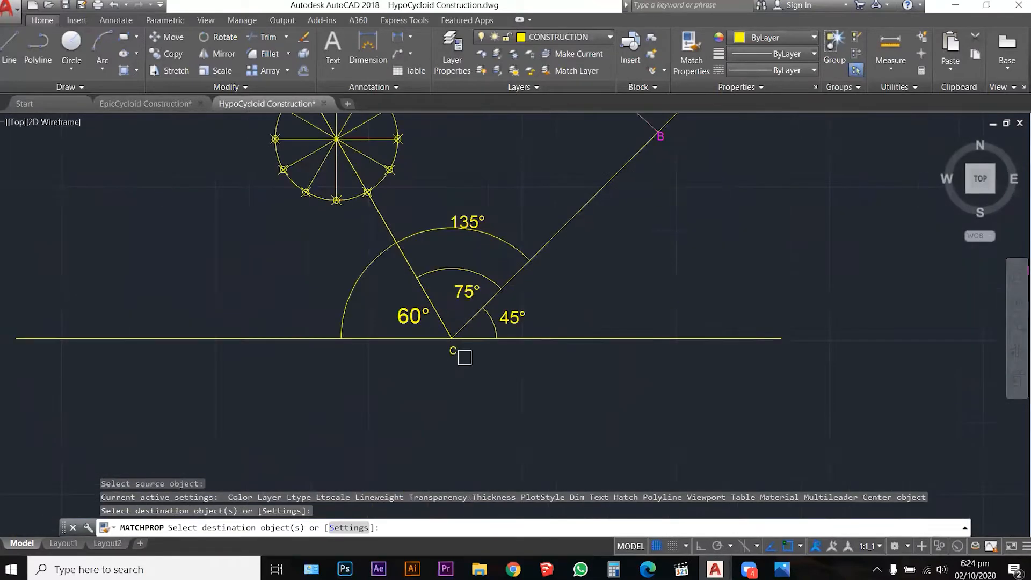
Apply the matched magenta text properties to the 45°, 75°, 135° and 60° angle labels
{"action": "left_click", "coordinate": [537, 293]}
{"action": "left_click", "coordinate": [472, 249]}
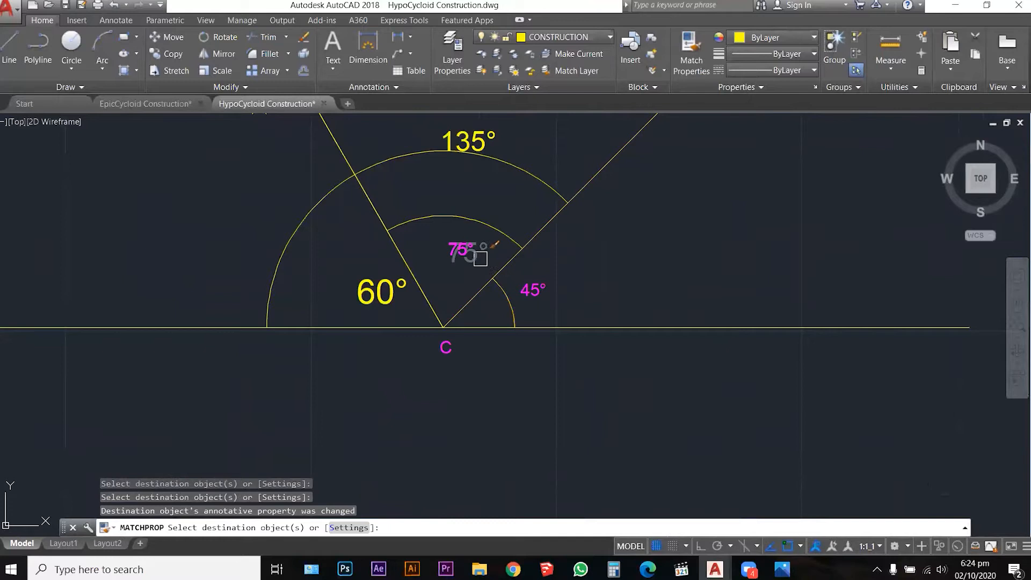
{"action": "left_click", "coordinate": [468, 141]}
{"action": "left_click", "coordinate": [393, 298]}
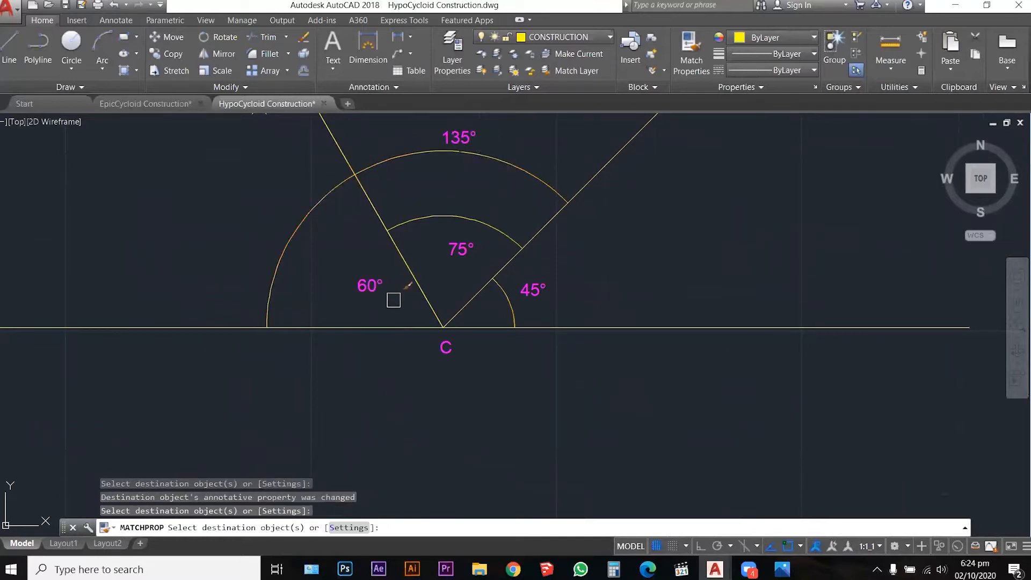
Apply the matched magenta text properties to label A on the rolling circle and end the property matching
{"action": "scroll", "coordinate": [430, 405], "scroll_direction": "down", "scroll_amount": 2}
{"action": "scroll", "coordinate": [326, 212], "scroll_direction": "up", "scroll_amount": 6}
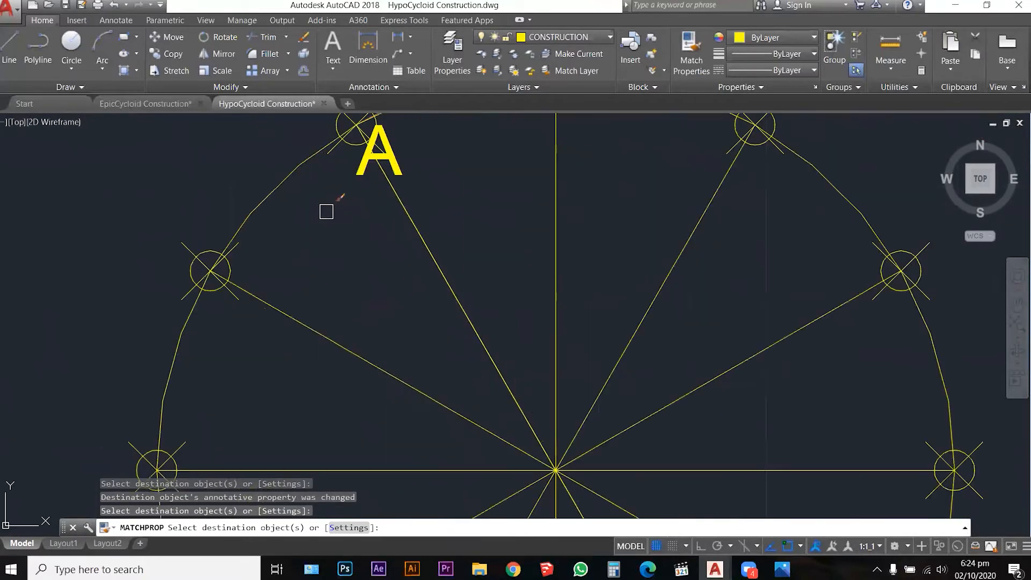
{"action": "left_click", "coordinate": [391, 156]}
{"action": "scroll", "coordinate": [427, 223], "scroll_direction": "down", "scroll_amount": 6}
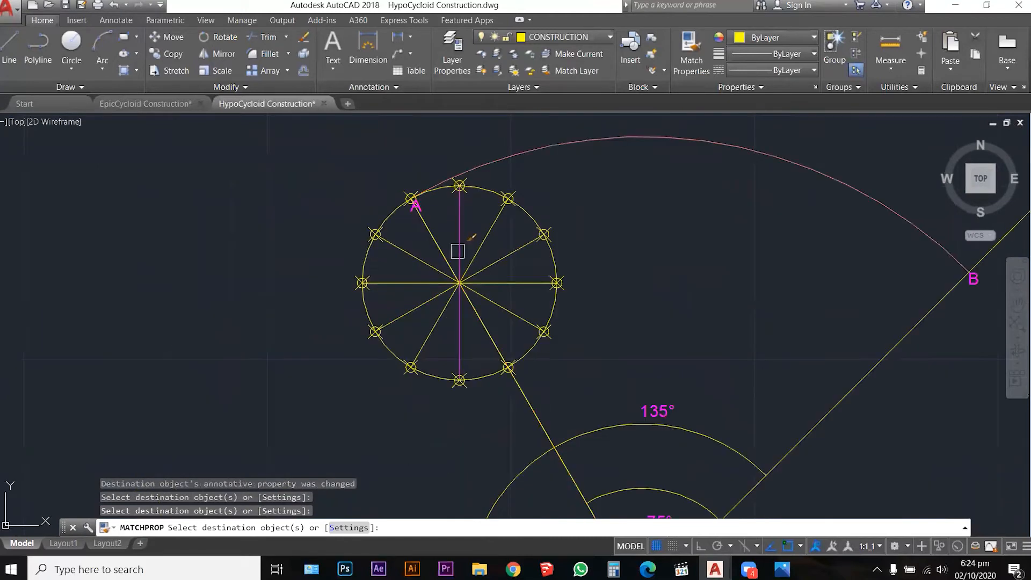
{"action": "key", "text": "Escape"}
{"action": "scroll", "coordinate": [495, 283], "scroll_direction": "down", "scroll_amount": 2}
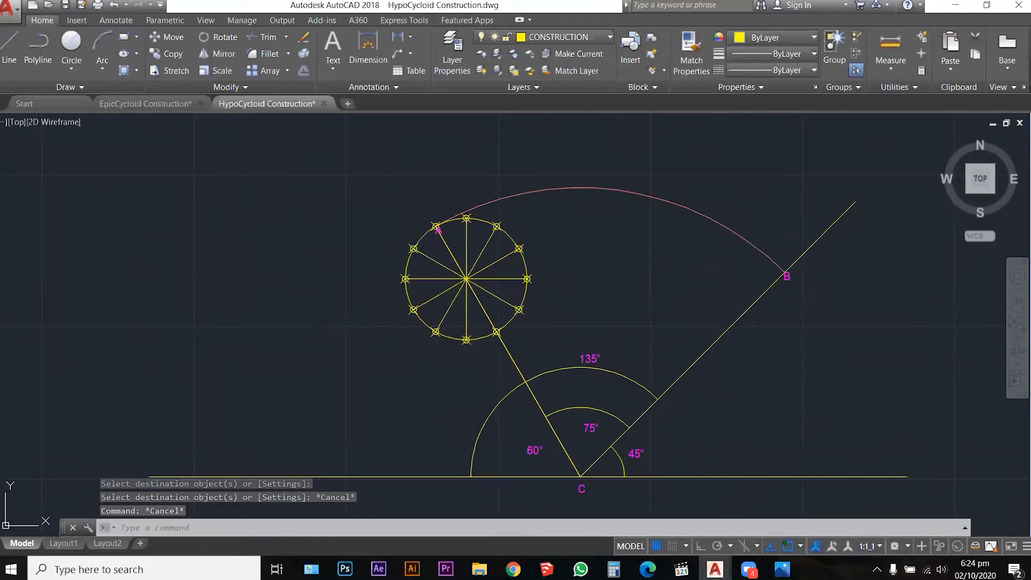
Erase the large 135° angle arc around vertex C
{"action": "scroll", "coordinate": [575, 373], "scroll_direction": "up", "scroll_amount": 2}
{"action": "left_click", "coordinate": [516, 377]}
{"action": "left_click", "coordinate": [516, 377]}
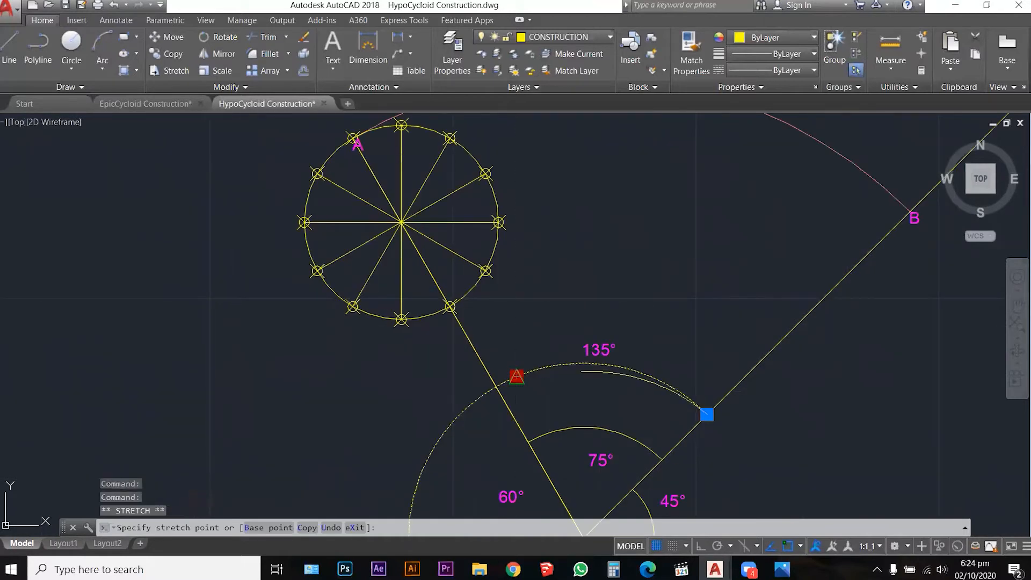
{"action": "scroll", "coordinate": [532, 411], "scroll_direction": "down", "scroll_amount": 3}
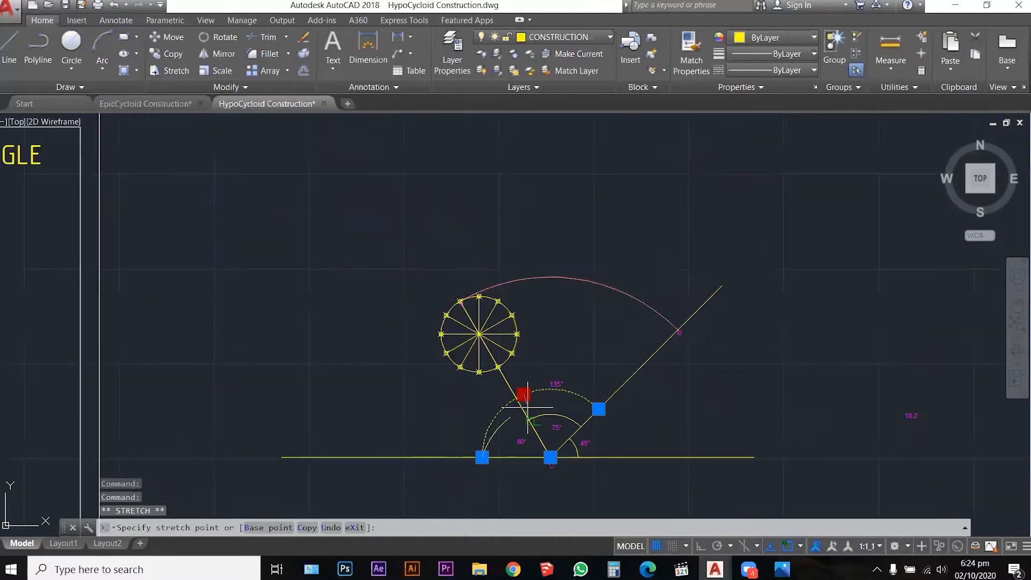
{"action": "key", "text": "Escape"}
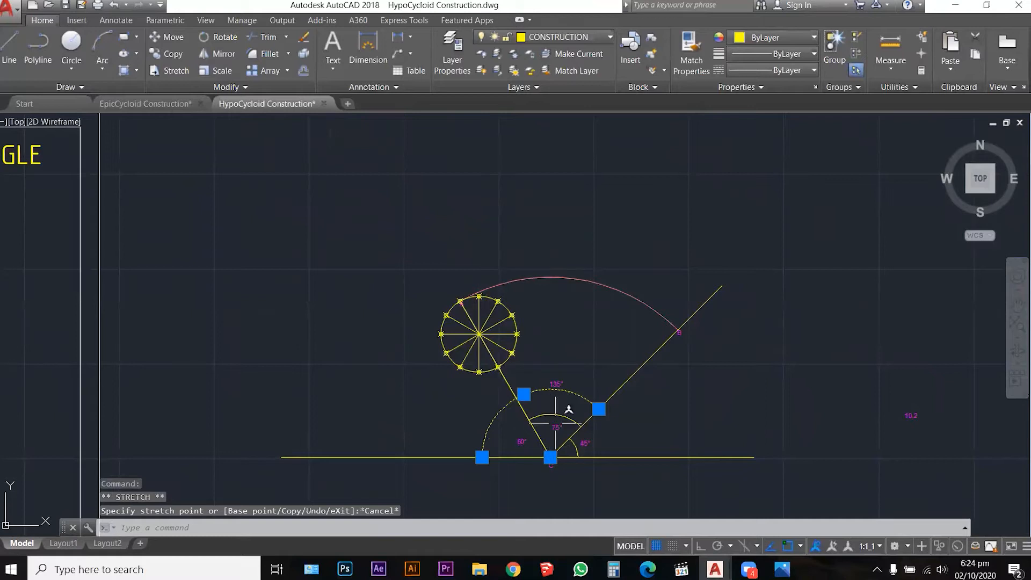
{"action": "scroll", "coordinate": [562, 407], "scroll_direction": "up", "scroll_amount": 3}
{"action": "key", "text": "Delete"}
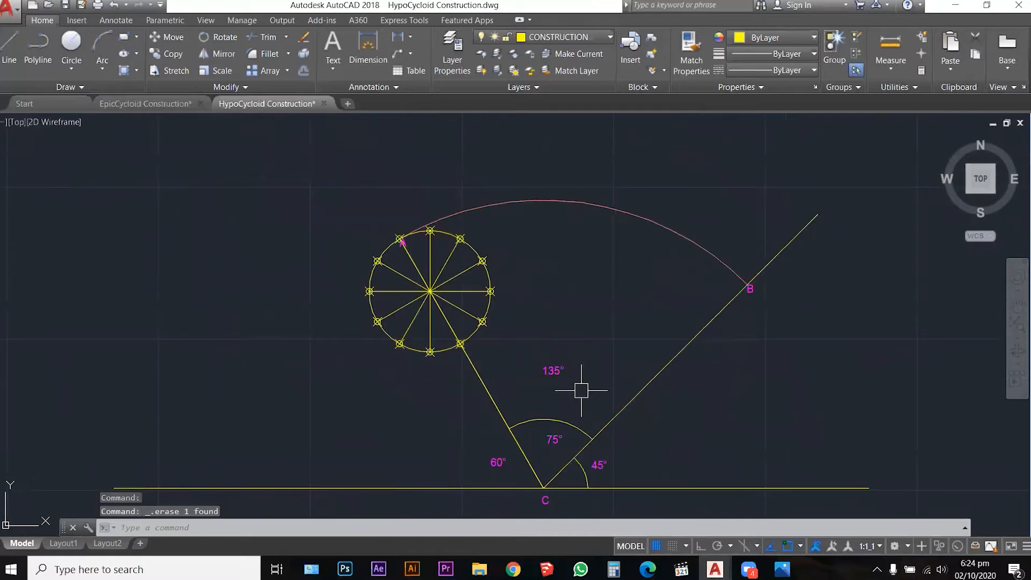
Move the 135° label straight down to just above the 75° angle arc
{"action": "scroll", "coordinate": [544, 370], "scroll_direction": "up", "scroll_amount": 6}
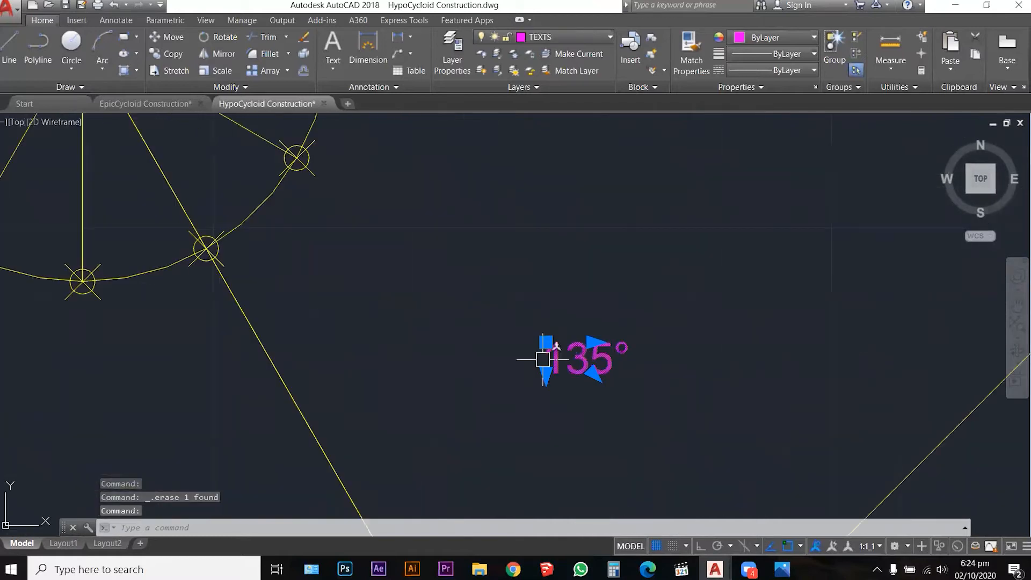
{"action": "left_click", "coordinate": [546, 342]}
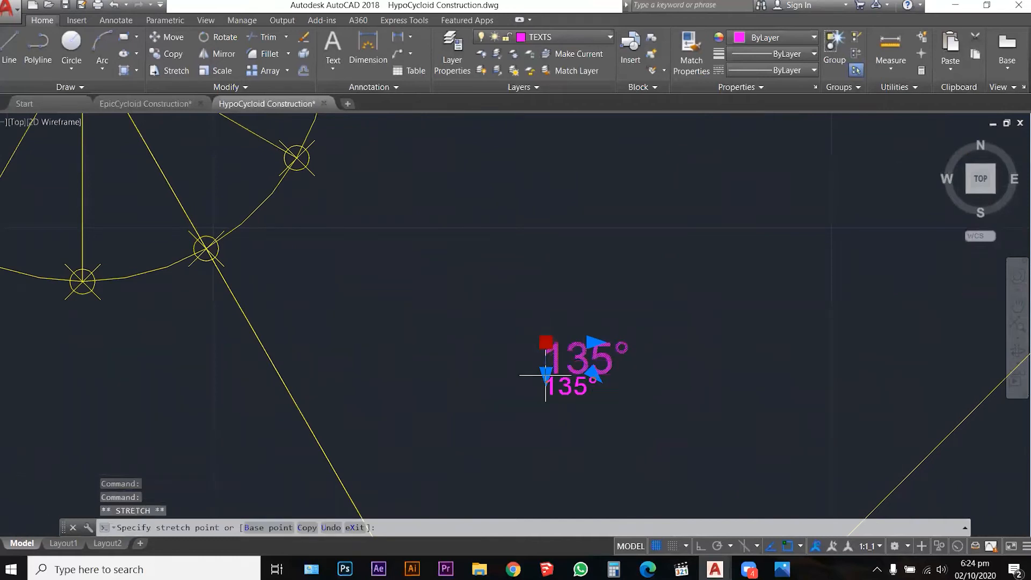
{"action": "scroll", "coordinate": [541, 403], "scroll_direction": "down", "scroll_amount": 6}
{"action": "scroll", "coordinate": [544, 402], "scroll_direction": "up", "scroll_amount": 5}
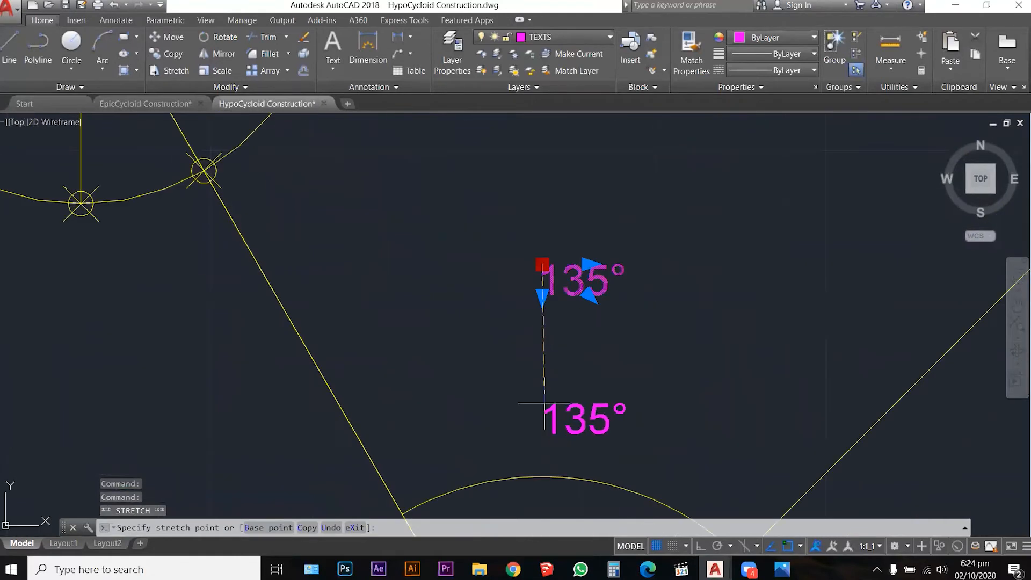
{"action": "left_click", "coordinate": [548, 410]}
Draw a circle of about 26 mm radius centred on vertex C, just outside the 75° arc
{"action": "scroll", "coordinate": [553, 369], "scroll_direction": "down", "scroll_amount": 3}
{"action": "type", "text": "c"}
{"action": "key", "text": "Return"}
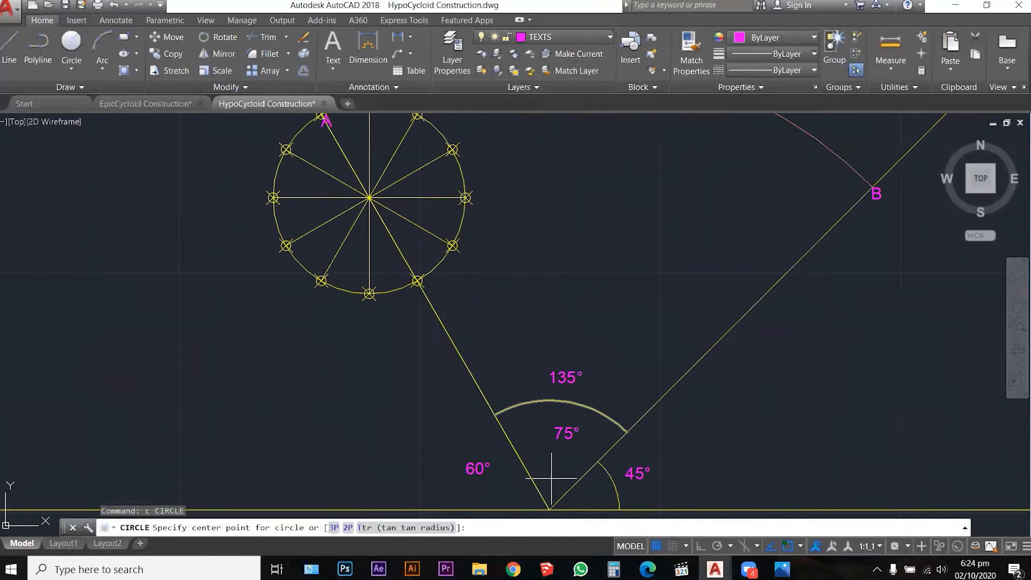
{"action": "left_click", "coordinate": [549, 508]}
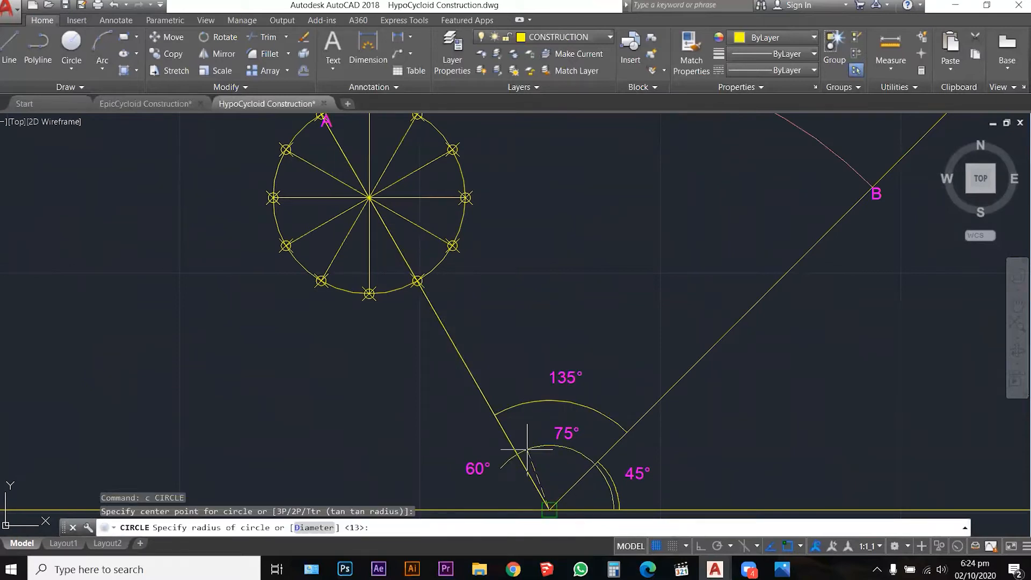
{"action": "left_click", "coordinate": [497, 395]}
{"action": "scroll", "coordinate": [535, 350], "scroll_direction": "down", "scroll_amount": 2}
{"action": "key", "text": "Escape"}
{"action": "key", "text": "Escape"}
Trim the new circle to an arc running from the baseline's left part to the right sloping line
{"action": "type", "text": "tr"}
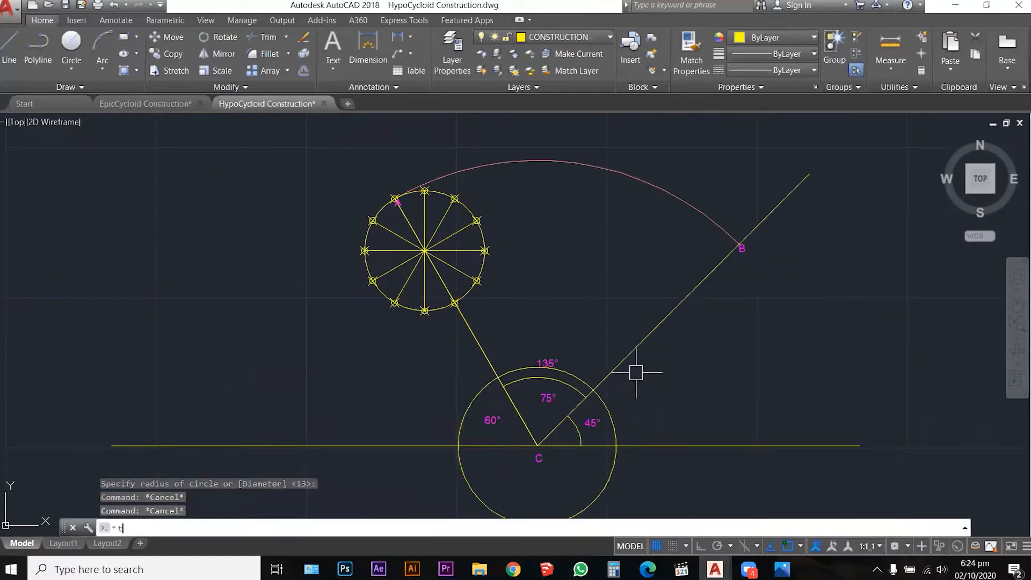
{"action": "key", "text": "Return"}
{"action": "left_click", "coordinate": [708, 513]}
{"action": "left_click", "coordinate": [471, 360]}
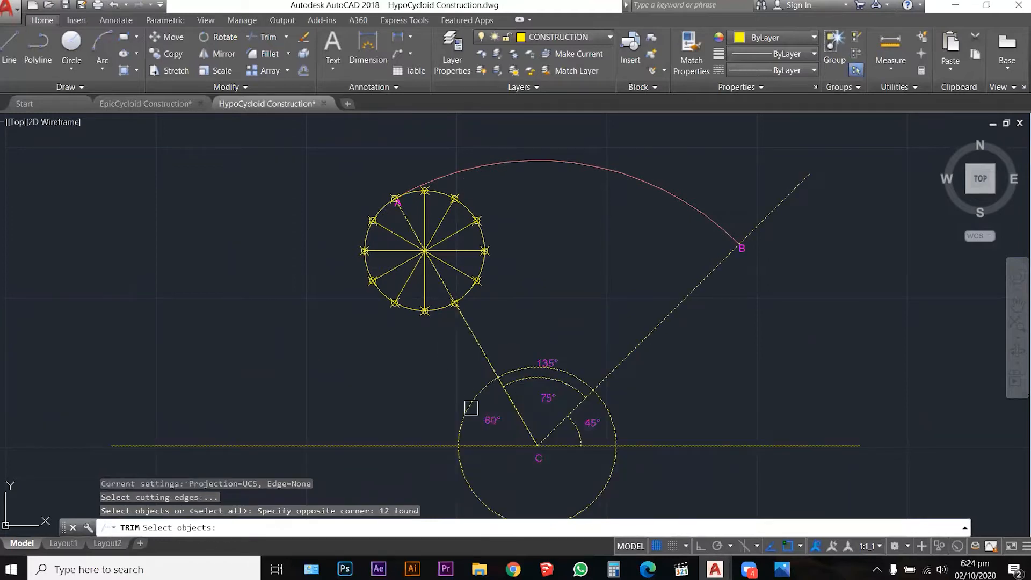
{"action": "key", "text": "Return"}
{"action": "left_click", "coordinate": [465, 475]}
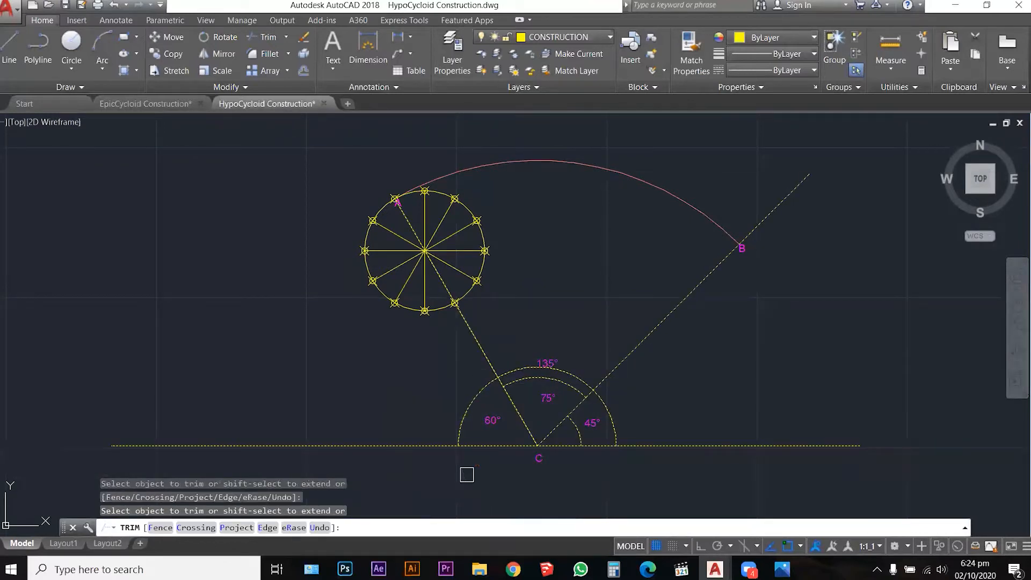
{"action": "left_click", "coordinate": [615, 416]}
{"action": "key", "text": "Escape"}
{"action": "key", "text": "Escape"}
Erase the 75° angle arc between the two sloping lines
{"action": "scroll", "coordinate": [572, 381], "scroll_direction": "up", "scroll_amount": 5}
{"action": "left_click", "coordinate": [556, 395]}
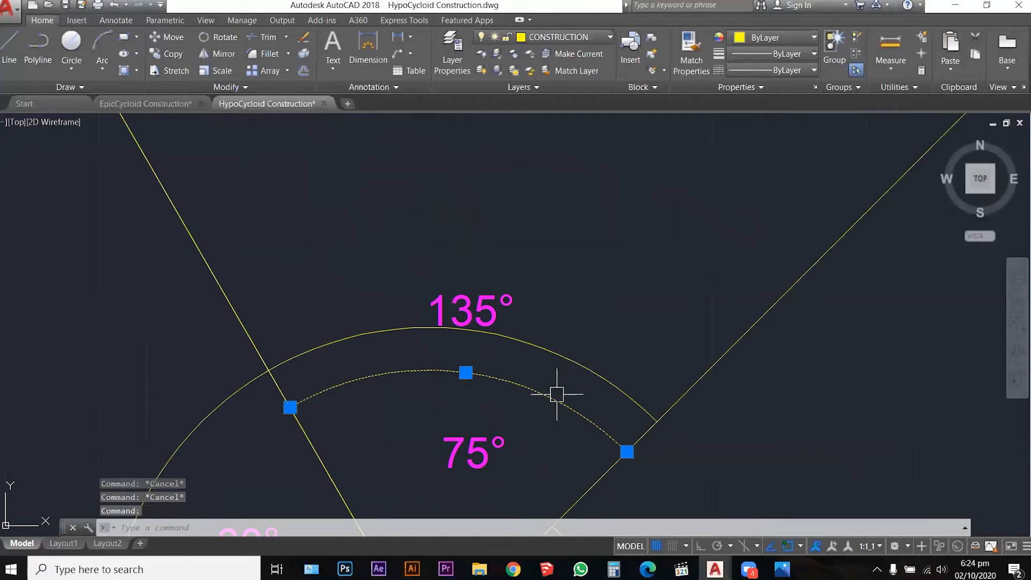
{"action": "scroll", "coordinate": [532, 344], "scroll_direction": "down", "scroll_amount": 4}
{"action": "key", "text": "Delete"}
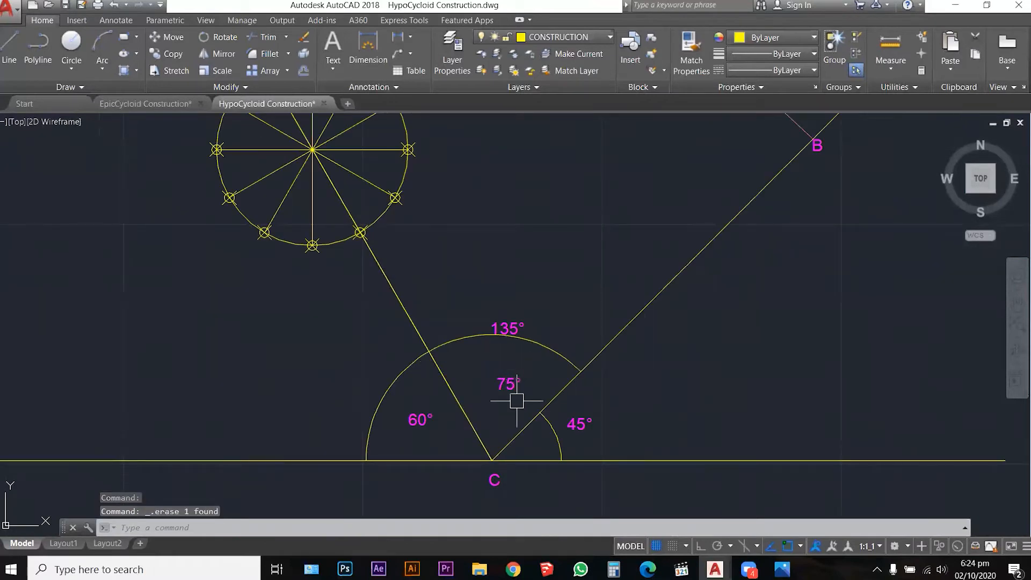
Draw a circle centred on vertex C, sized between the 45° and 135° arcs
{"action": "key", "text": "Return"}
{"action": "left_click", "coordinate": [492, 460]}
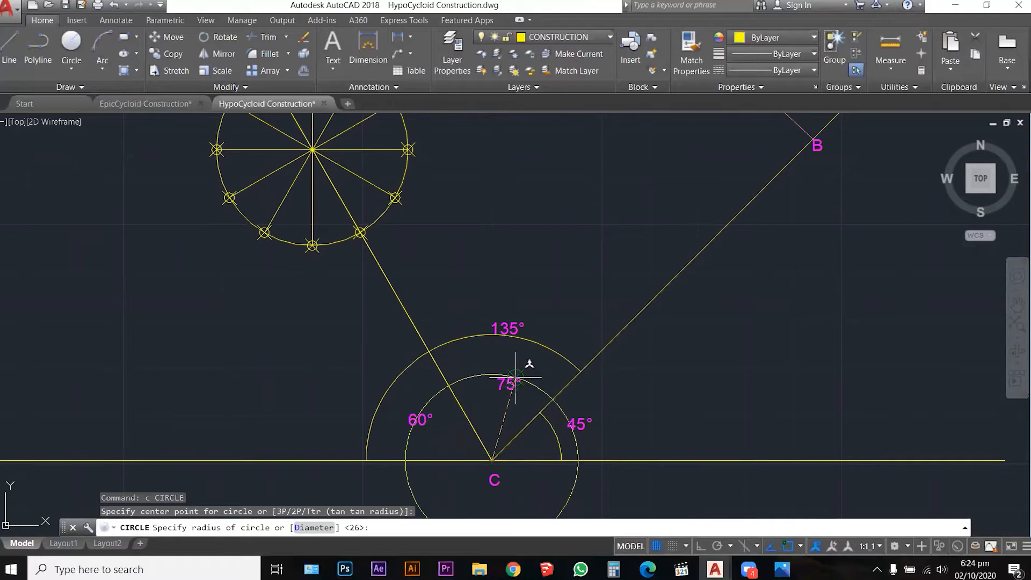
{"action": "left_click", "coordinate": [521, 377]}
{"action": "key", "text": "Escape"}
{"action": "key", "text": "Escape"}
Trim the inner circle to the 75° arc between the two sloping lines
{"action": "type", "text": "tr"}
{"action": "key", "text": "Return"}
{"action": "left_click", "coordinate": [608, 410]}
{"action": "left_click", "coordinate": [401, 329]}
{"action": "key", "text": "Return"}
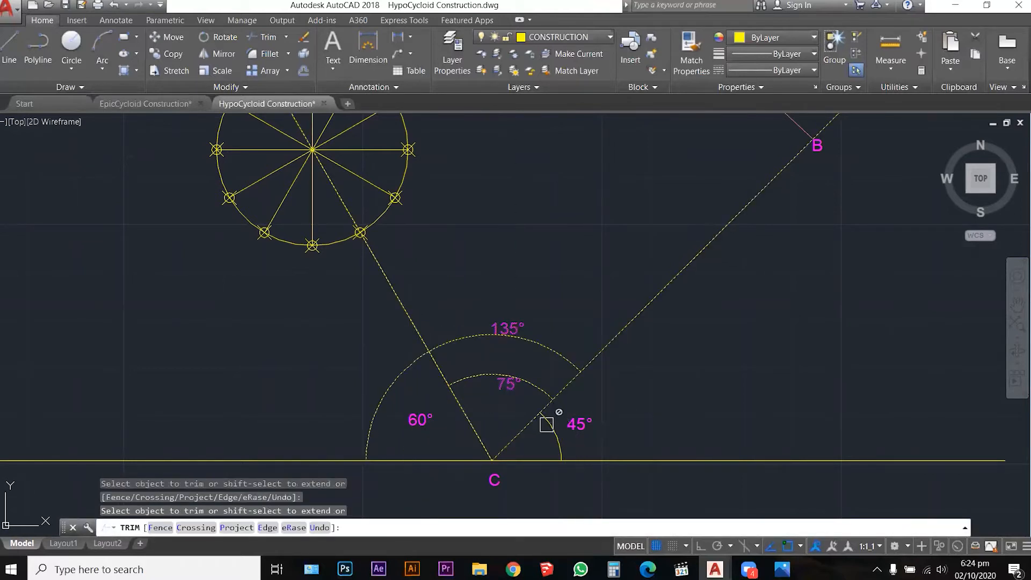
{"action": "key", "text": "Escape"}
{"action": "key", "text": "Escape"}
Move the 75° label straight down so it sits clear below its arc
{"action": "left_click", "coordinate": [509, 380]}
{"action": "scroll", "coordinate": [495, 376], "scroll_direction": "up", "scroll_amount": 5}
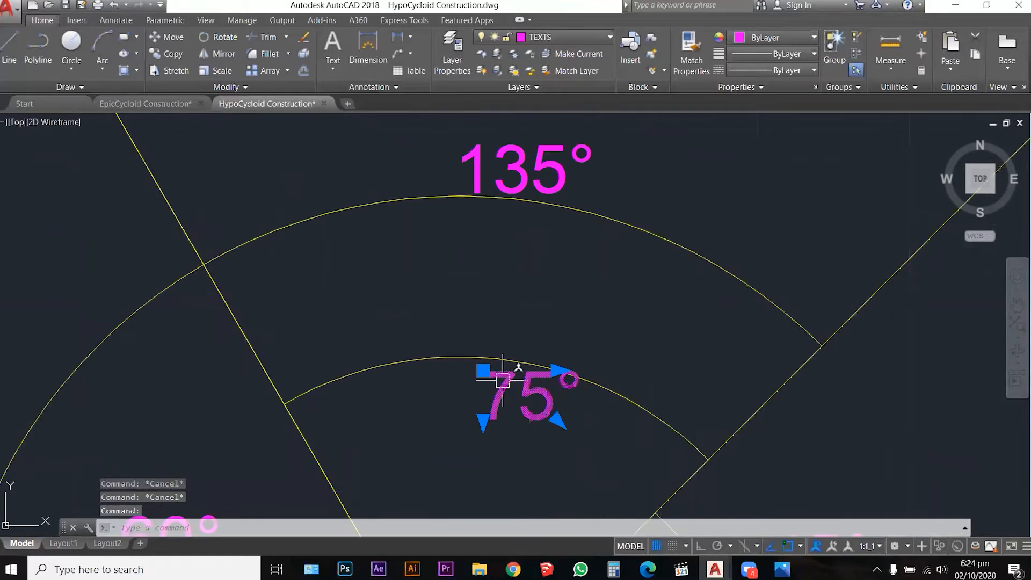
{"action": "left_click", "coordinate": [483, 370]}
{"action": "left_click", "coordinate": [483, 422]}
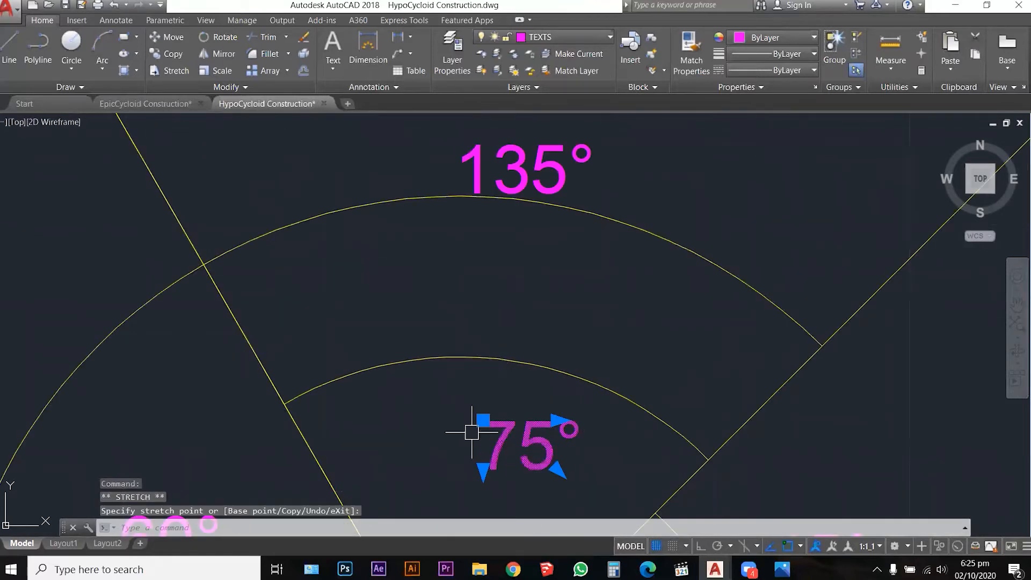
{"action": "key", "text": "Escape"}
Move the 135° label down into the gap between the 135° and 75° arcs
{"action": "left_click", "coordinate": [491, 151]}
{"action": "left_click", "coordinate": [462, 144]}
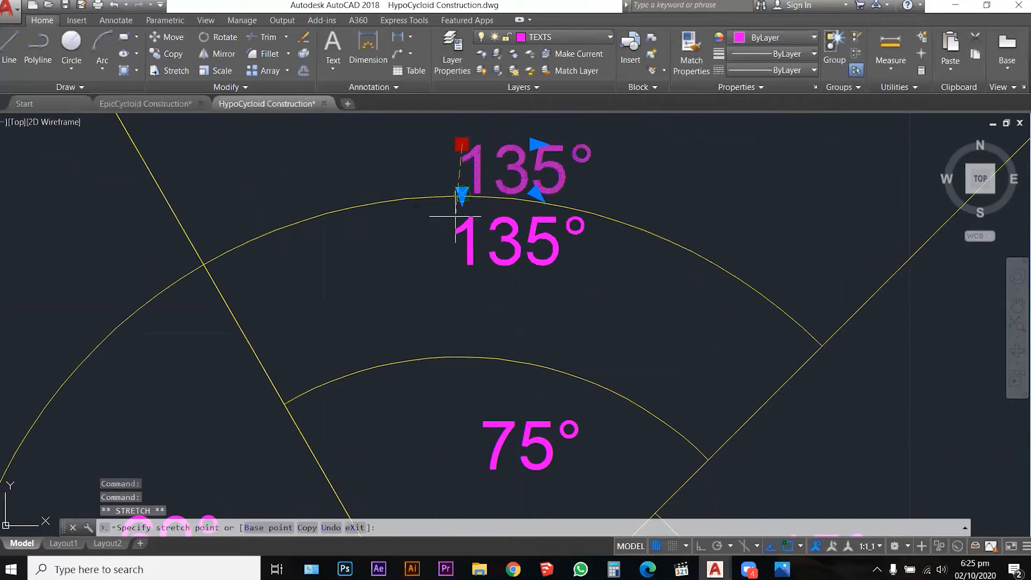
{"action": "left_click", "coordinate": [453, 214]}
{"action": "scroll", "coordinate": [438, 190], "scroll_direction": "down", "scroll_amount": 5}
{"action": "left_click", "coordinate": [498, 243]}
{"action": "key", "text": "Escape"}
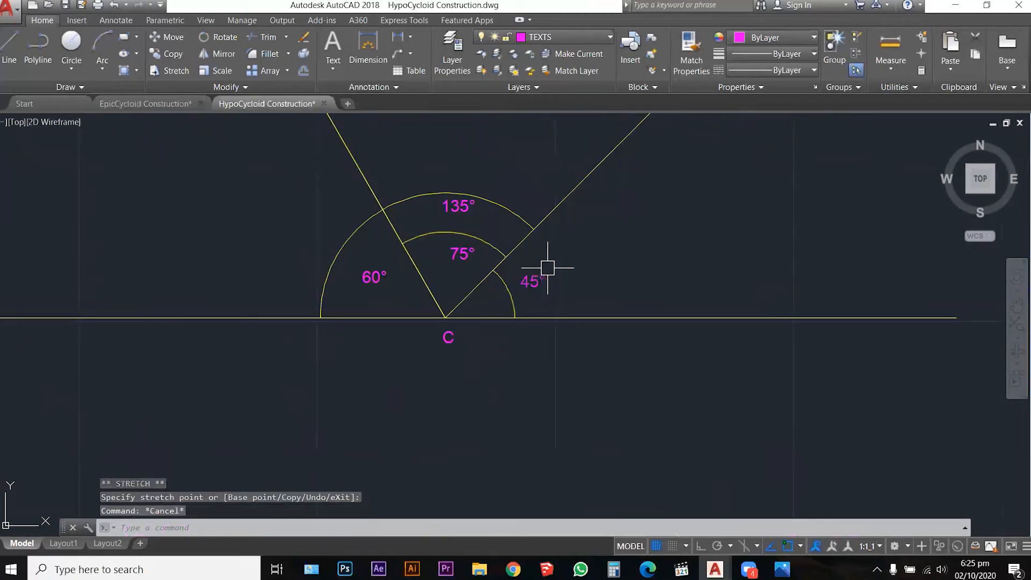
{"action": "key", "text": "Escape"}
Move the 45° label inside its arc, between the right sloping line and the baseline
{"action": "left_click", "coordinate": [531, 280]}
{"action": "left_click", "coordinate": [520, 275]}
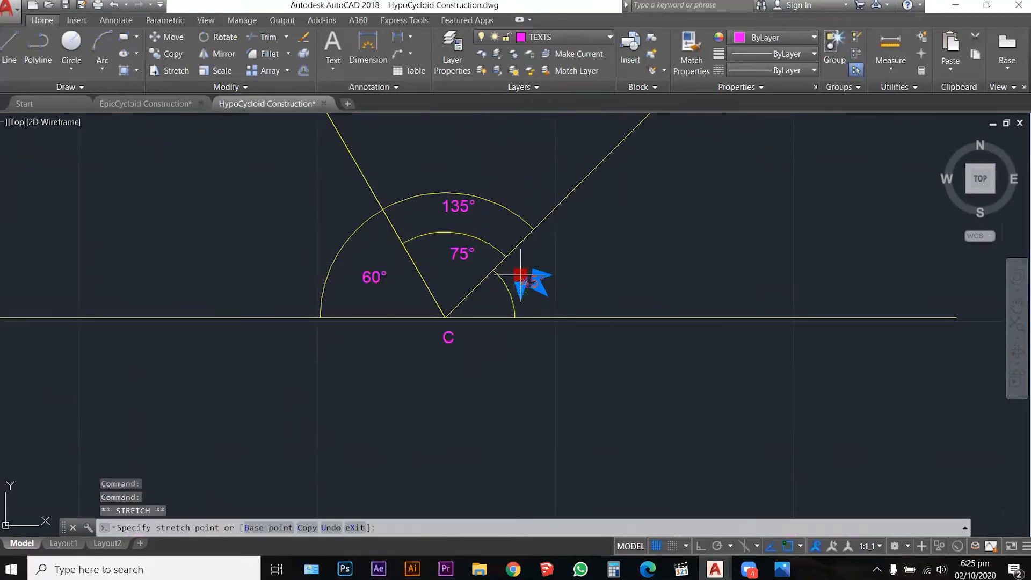
{"action": "left_click", "coordinate": [487, 293]}
{"action": "key", "text": "Escape"}
{"action": "key", "text": "Escape"}
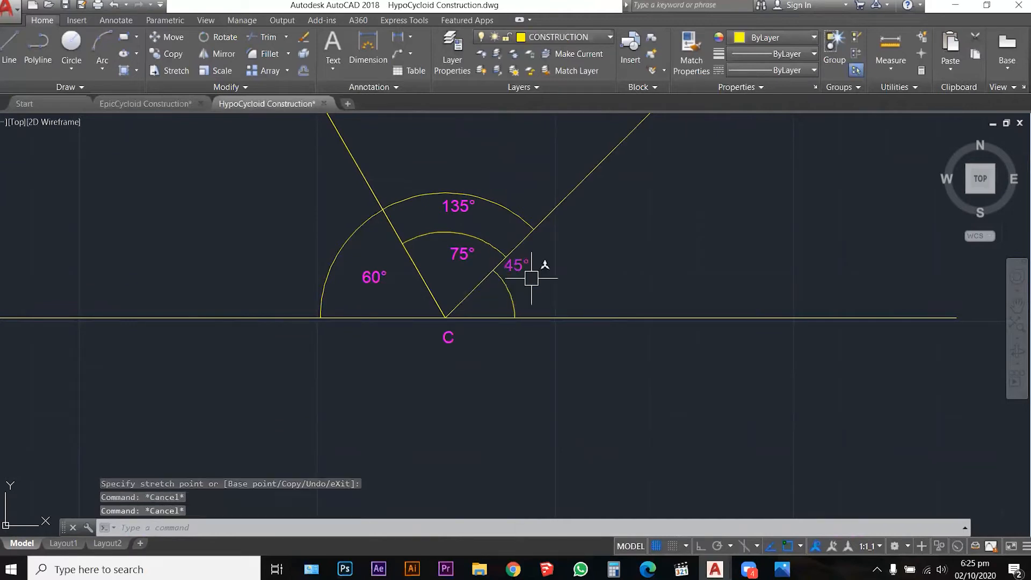
{"action": "scroll", "coordinate": [514, 261], "scroll_direction": "up", "scroll_amount": 5}
{"action": "left_click", "coordinate": [501, 258]}
{"action": "left_click", "coordinate": [500, 255]}
{"action": "left_click", "coordinate": [394, 404]}
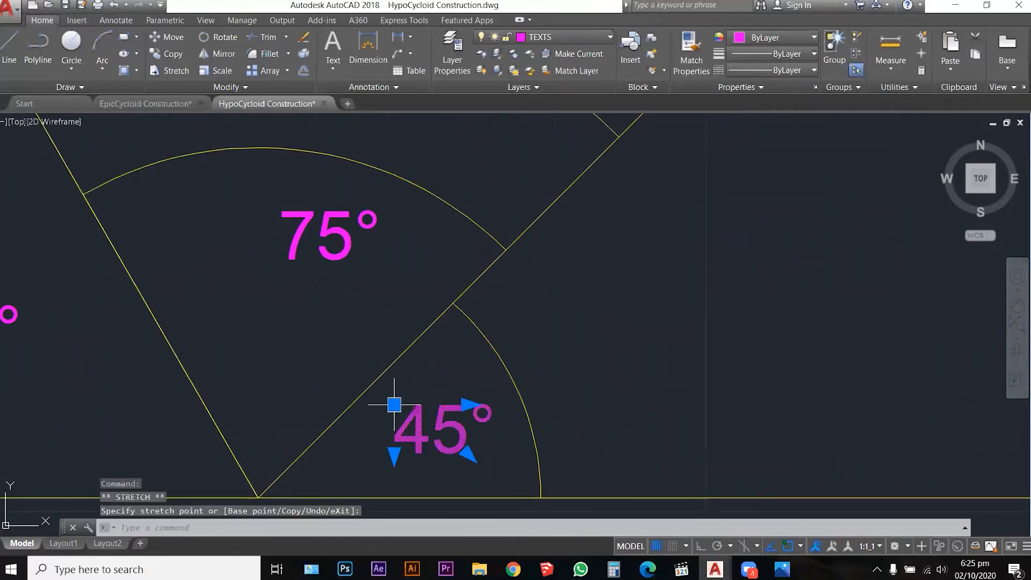
{"action": "key", "text": "Escape"}
Add a multiline text label 1 at the topmost division point of the rolling circle
{"action": "scroll", "coordinate": [640, 361], "scroll_direction": "down", "scroll_amount": 8}
{"action": "scroll", "coordinate": [626, 300], "scroll_direction": "up", "scroll_amount": 2}
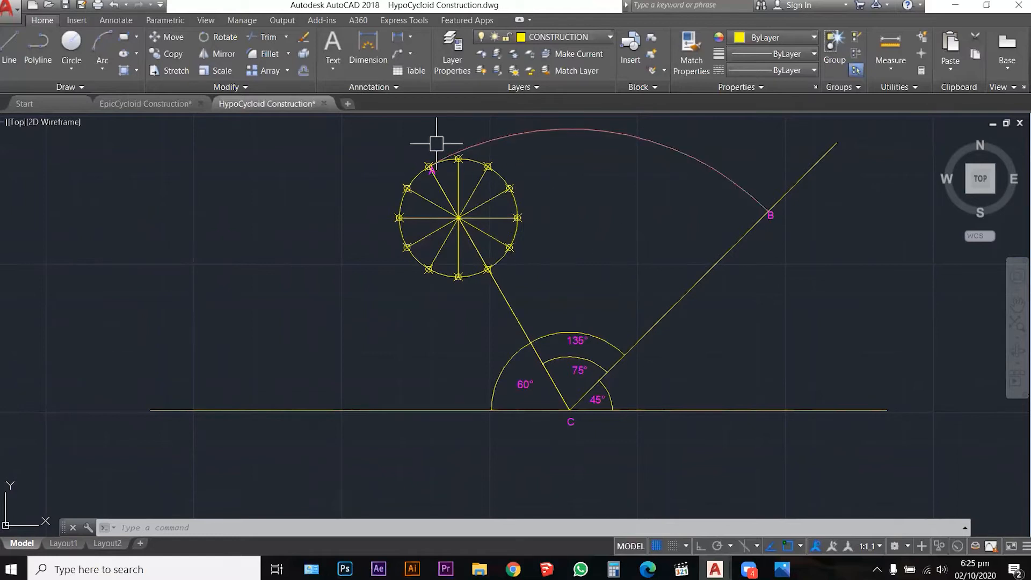
{"action": "scroll", "coordinate": [436, 143], "scroll_direction": "up", "scroll_amount": 2}
{"action": "scroll", "coordinate": [425, 178], "scroll_direction": "up", "scroll_amount": 2}
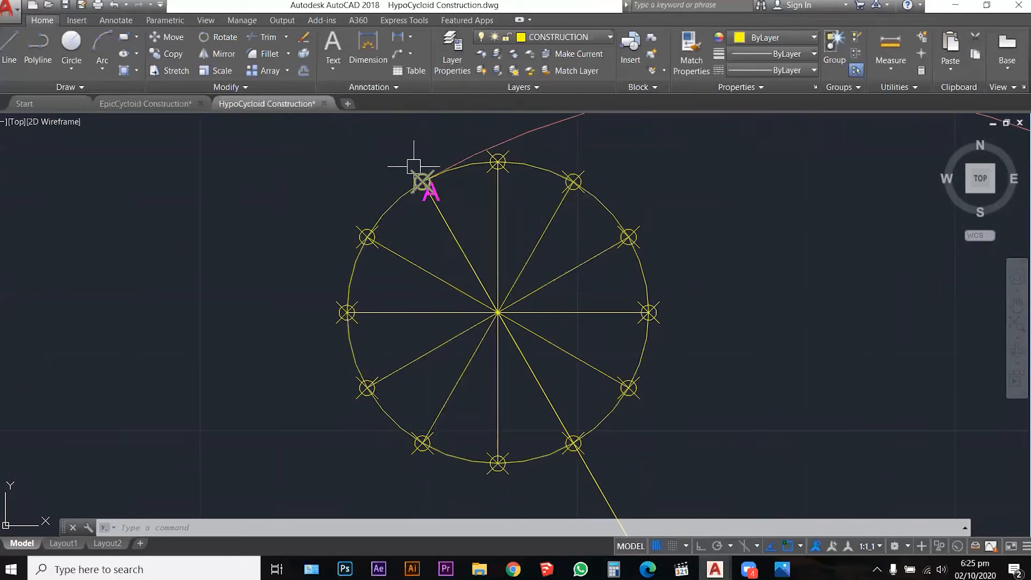
{"action": "scroll", "coordinate": [414, 166], "scroll_direction": "up", "scroll_amount": 2}
{"action": "type", "text": "mt"}
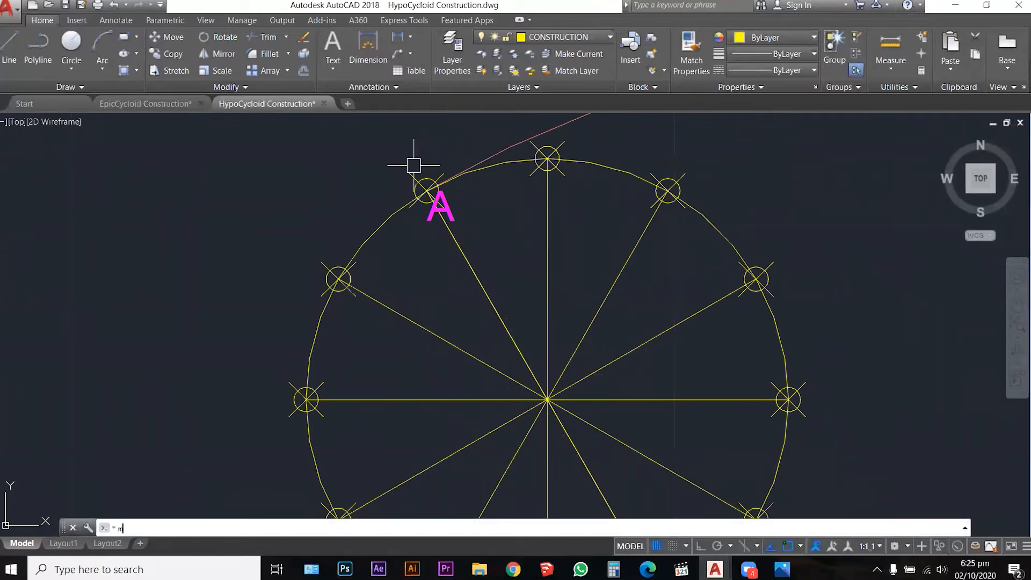
{"action": "key", "text": "Return"}
{"action": "left_click", "coordinate": [547, 158]}
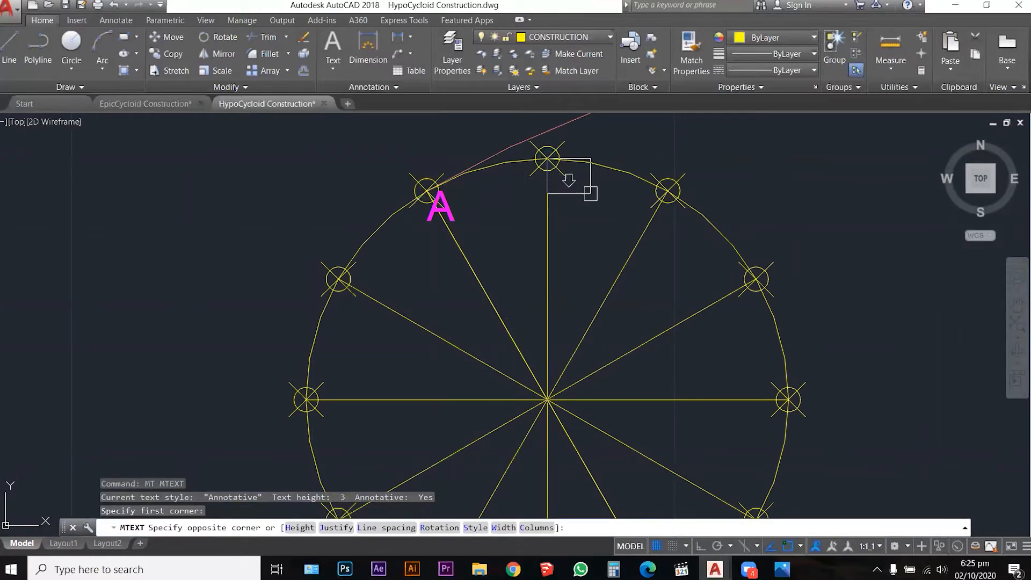
{"action": "left_click", "coordinate": [602, 200]}
{"action": "type", "text": "1"}
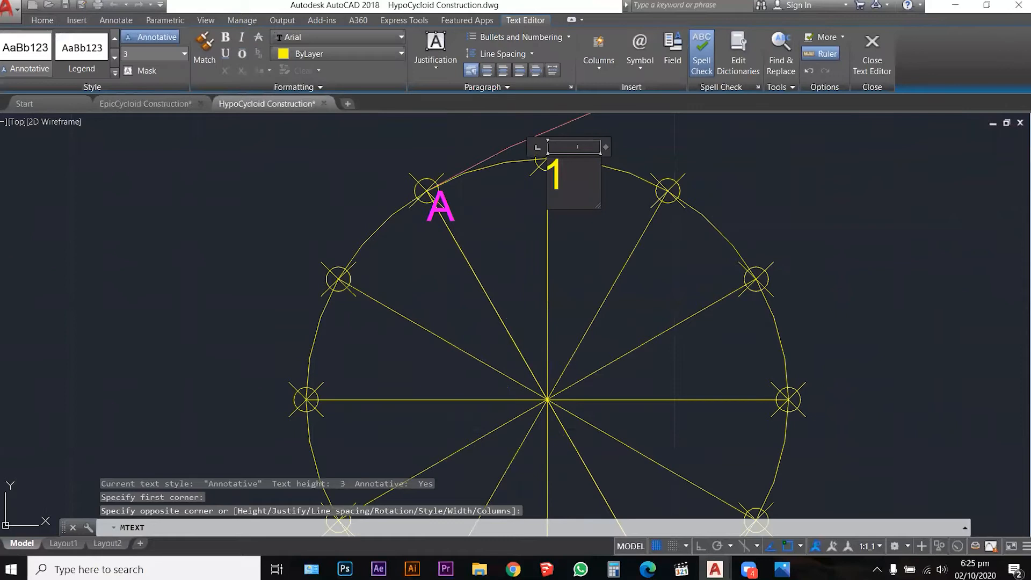
{"action": "key", "text": "Escape"}
{"action": "key", "text": "Escape"}
Copy the 1 label from its division point to the other ten division points of the rolling circle, leaving out point A
{"action": "left_click", "coordinate": [555, 161]}
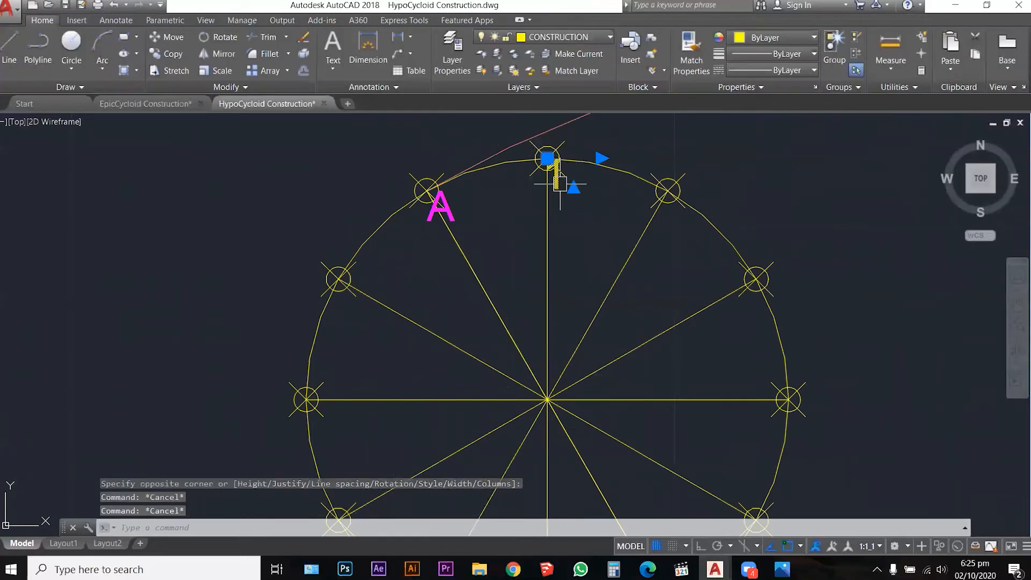
{"action": "type", "text": "co"}
{"action": "key", "text": "Return"}
{"action": "left_click", "coordinate": [547, 158]}
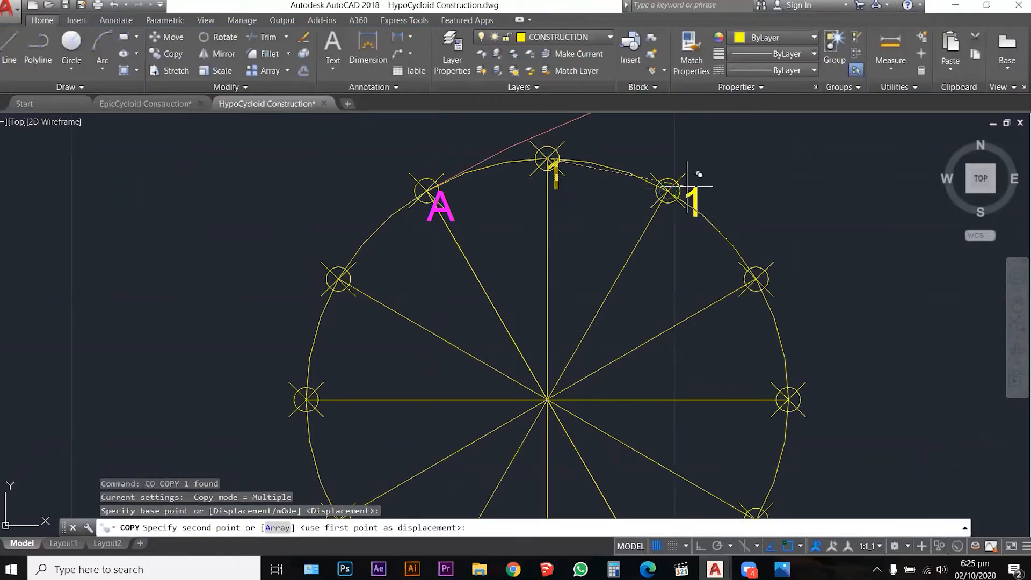
{"action": "left_click", "coordinate": [668, 191]}
{"action": "left_click", "coordinate": [757, 280]}
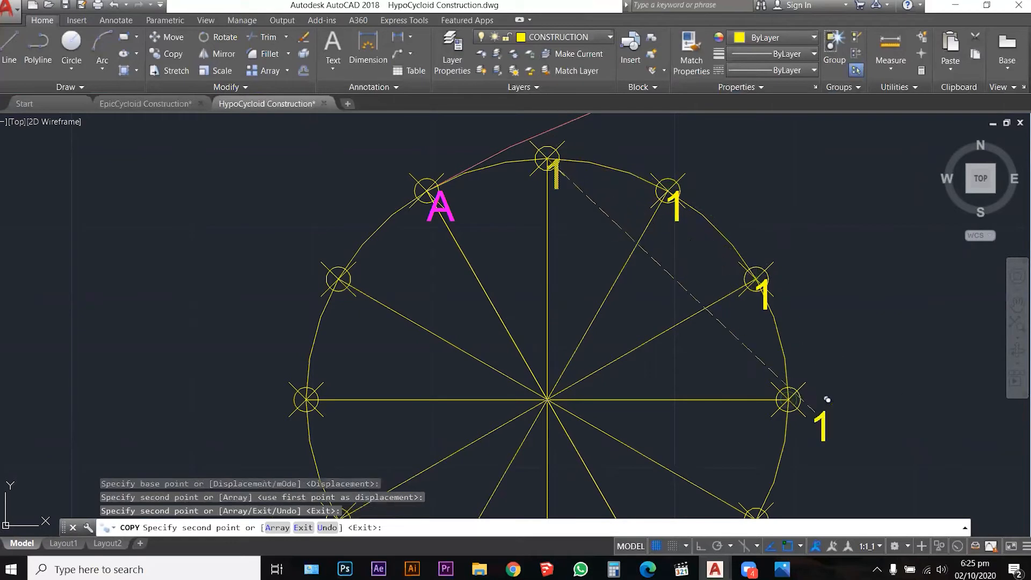
{"action": "left_click", "coordinate": [789, 399]}
{"action": "scroll", "coordinate": [775, 209], "scroll_direction": "down", "scroll_amount": 4}
{"action": "scroll", "coordinate": [781, 353], "scroll_direction": "up", "scroll_amount": 6}
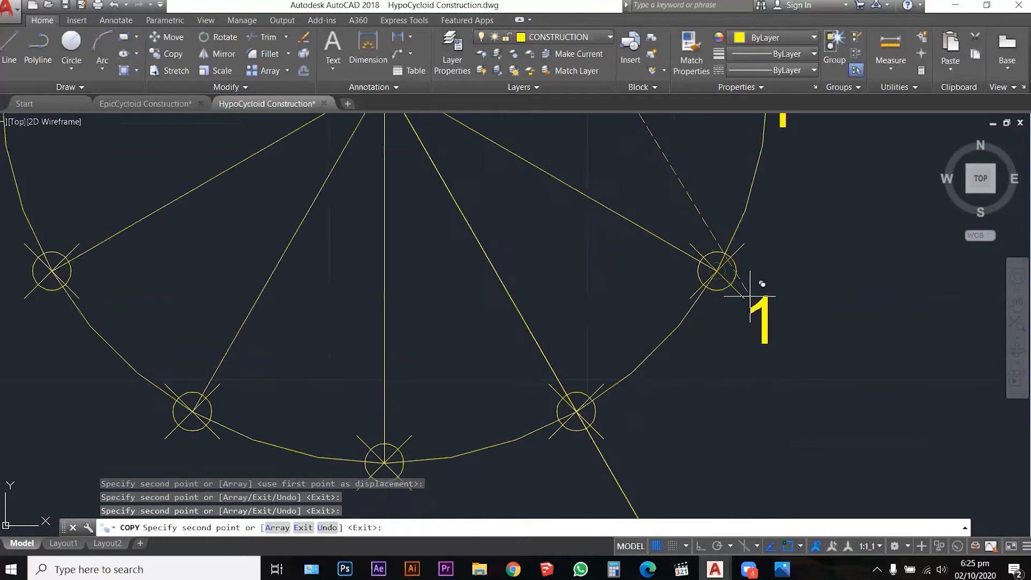
{"action": "left_click", "coordinate": [717, 271]}
{"action": "left_click", "coordinate": [576, 412]}
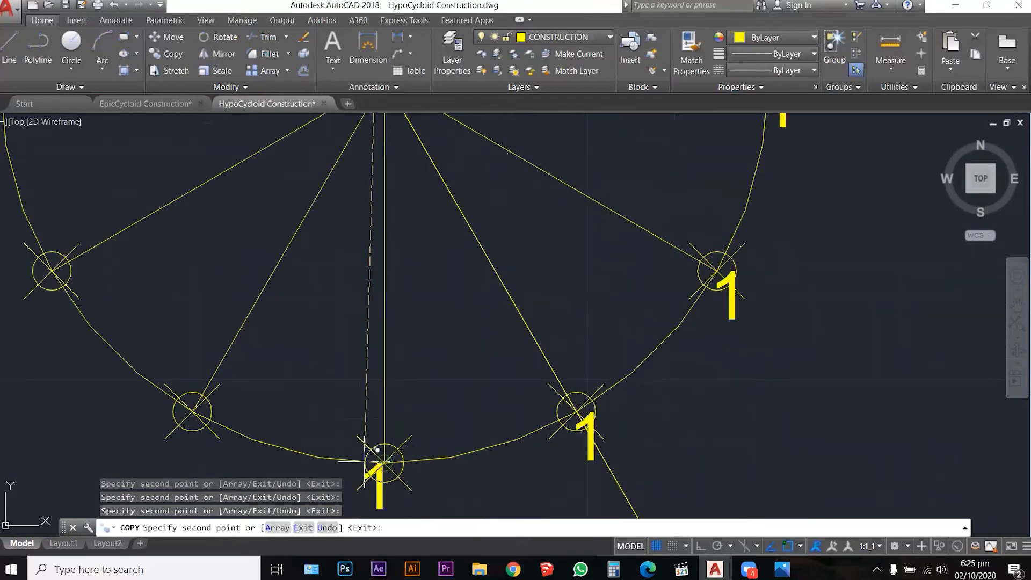
{"action": "left_click", "coordinate": [385, 461]}
{"action": "left_click", "coordinate": [192, 412]}
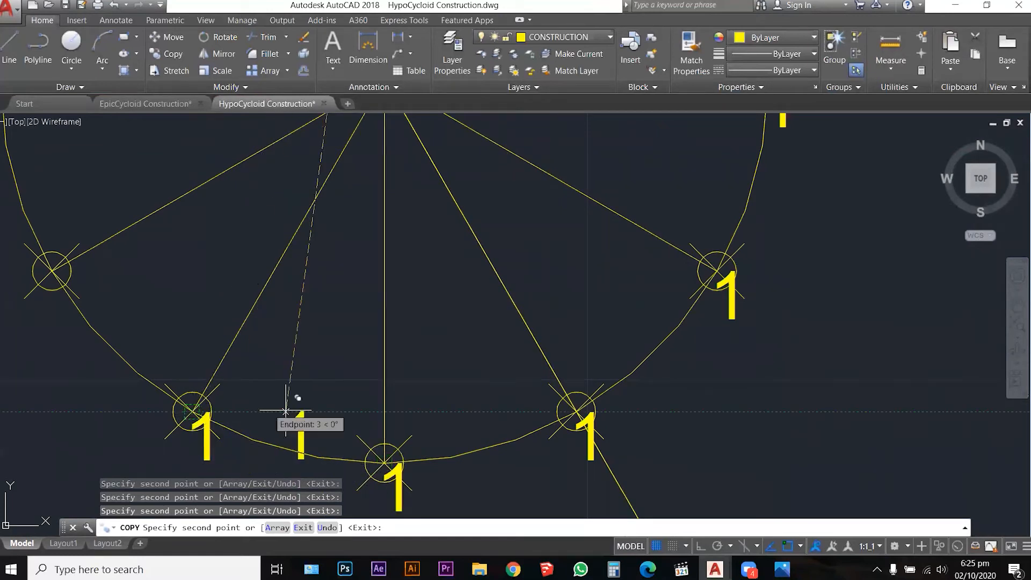
{"action": "scroll", "coordinate": [285, 411], "scroll_direction": "down", "scroll_amount": 4}
{"action": "left_click", "coordinate": [319, 277]}
{"action": "left_click", "coordinate": [340, 203]}
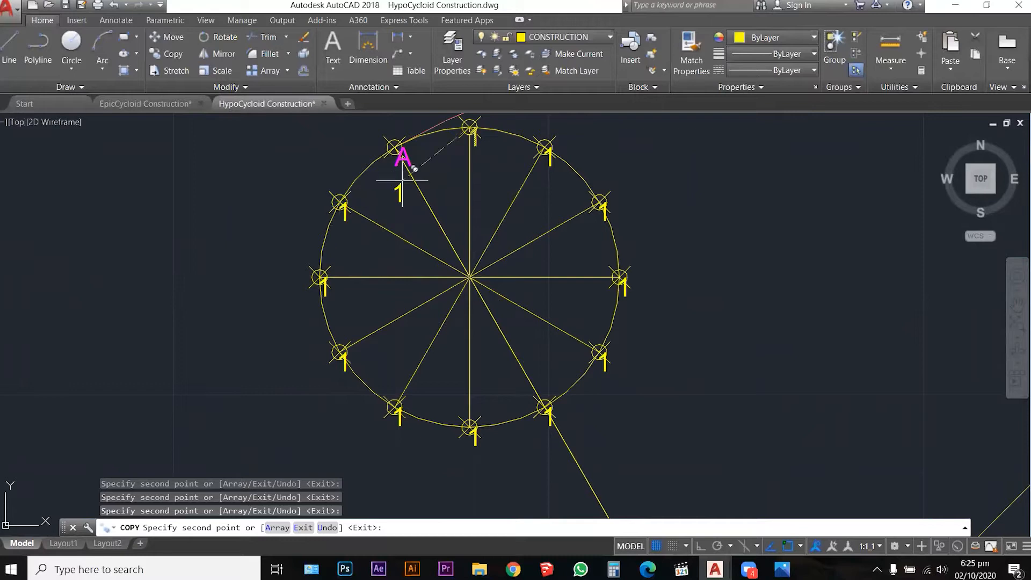
{"action": "key", "text": "Escape"}
Change the two copied labels clockwise from the topmost point to 2 and 3
{"action": "double_click", "coordinate": [552, 169]}
{"action": "left_click", "coordinate": [614, 240]}
{"action": "left_click", "coordinate": [547, 160]}
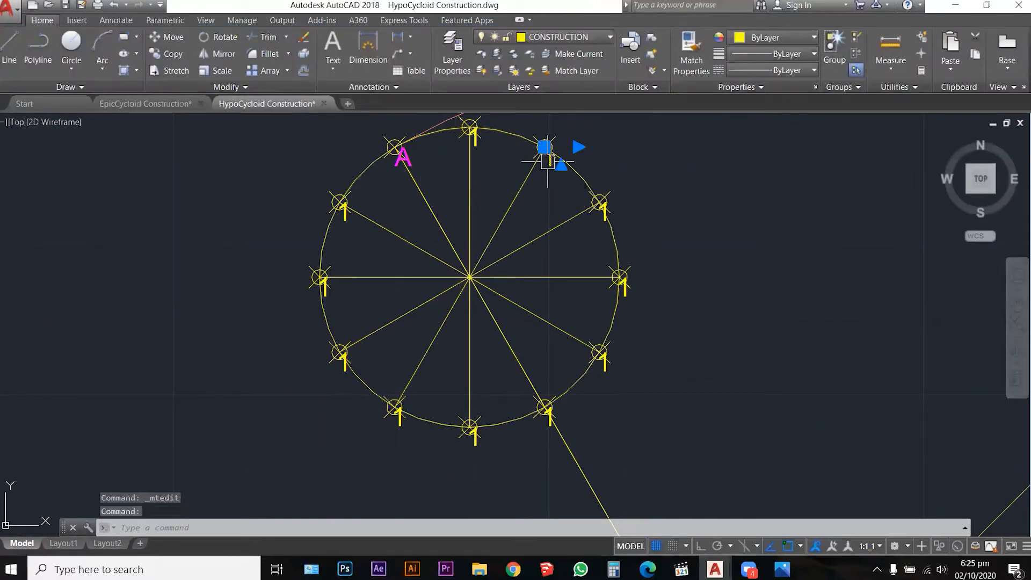
{"action": "double_click", "coordinate": [550, 159]}
{"action": "type", "text": "2"}
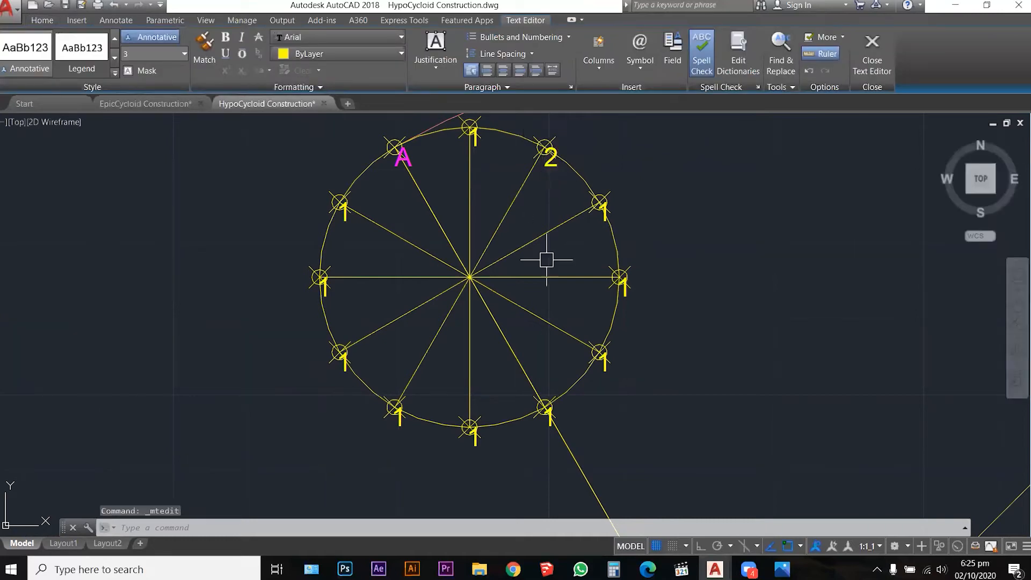
{"action": "left_click", "coordinate": [613, 206]}
{"action": "scroll", "coordinate": [607, 212], "scroll_direction": "up", "scroll_amount": 3}
{"action": "left_click", "coordinate": [600, 209]}
{"action": "double_click", "coordinate": [602, 208]}
{"action": "type", "text": "3"}
{"action": "left_click", "coordinate": [569, 256]}
Change the next two labels clockwise after 3 to 4 and 5
{"action": "left_click", "coordinate": [655, 412]}
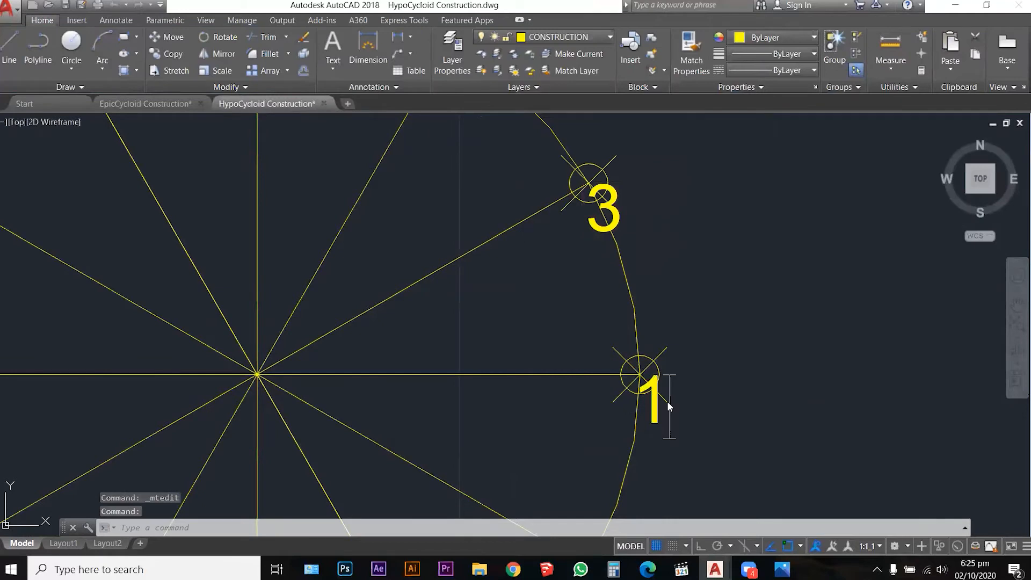
{"action": "double_click", "coordinate": [668, 402]}
{"action": "type", "text": "4"}
{"action": "left_click", "coordinate": [613, 253]}
{"action": "scroll", "coordinate": [609, 254], "scroll_direction": "down", "scroll_amount": 4}
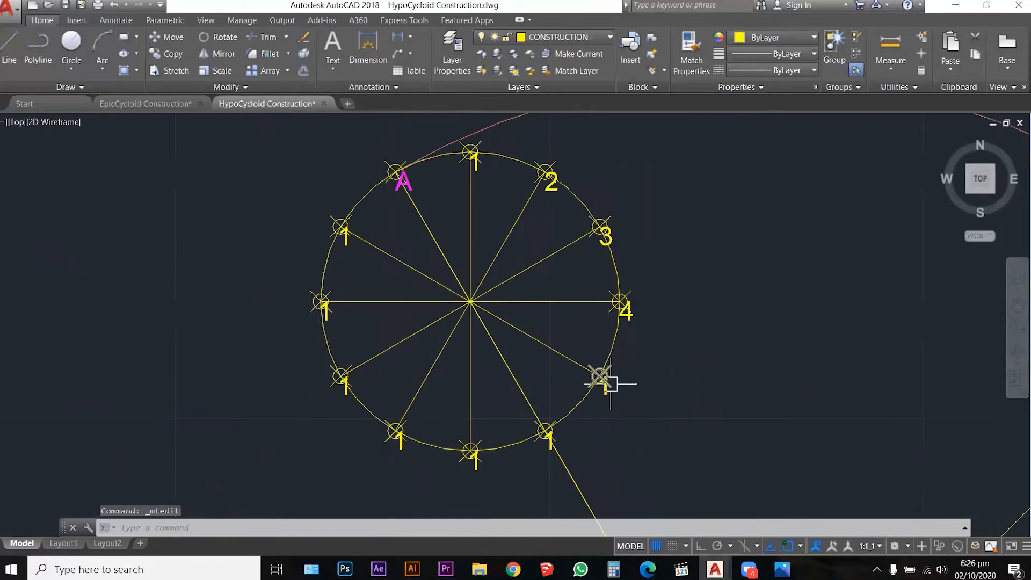
{"action": "scroll", "coordinate": [610, 384], "scroll_direction": "up", "scroll_amount": 4}
{"action": "double_click", "coordinate": [590, 392]}
{"action": "type", "text": "4"}
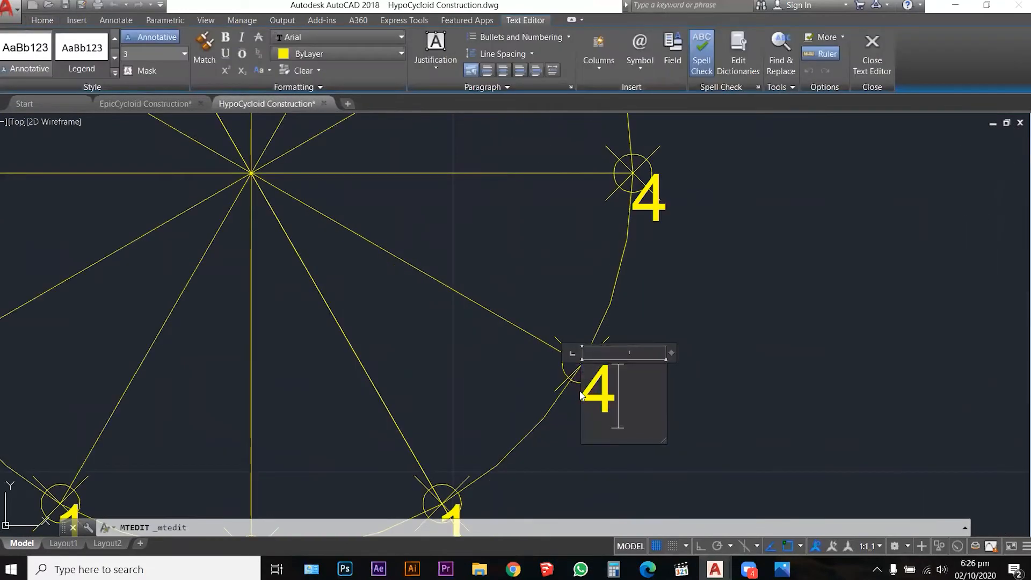
{"action": "key", "text": "BackSpace"}
{"action": "type", "text": "5"}
{"action": "left_click", "coordinate": [552, 450]}
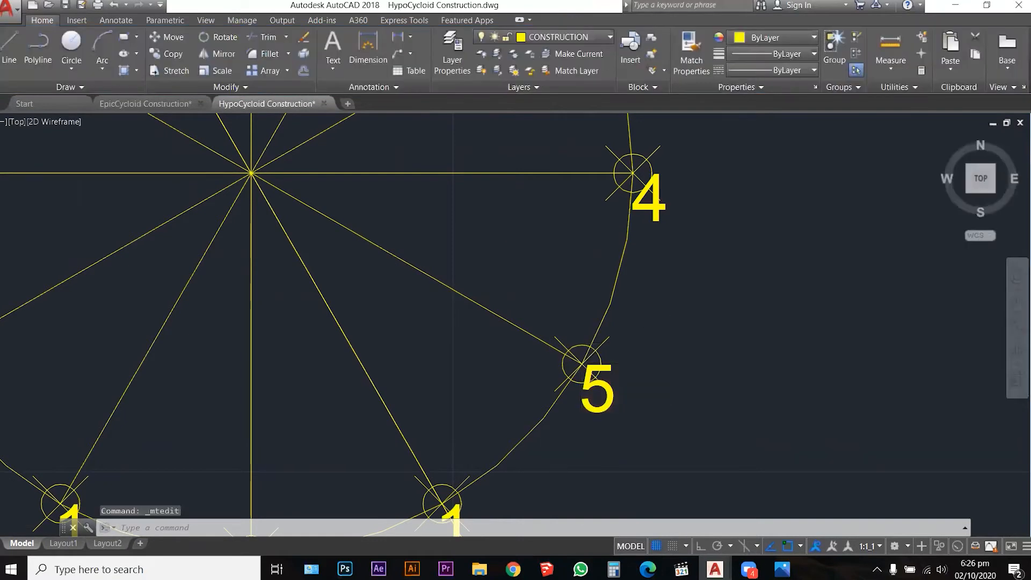
Renumber the label where the radial line leaves the rolling circle as 6 and the one at its lowest point as 7
{"action": "scroll", "coordinate": [552, 450], "scroll_direction": "down", "scroll_amount": 4}
{"action": "scroll", "coordinate": [534, 475], "scroll_direction": "up", "scroll_amount": 4}
{"action": "double_click", "coordinate": [519, 461]}
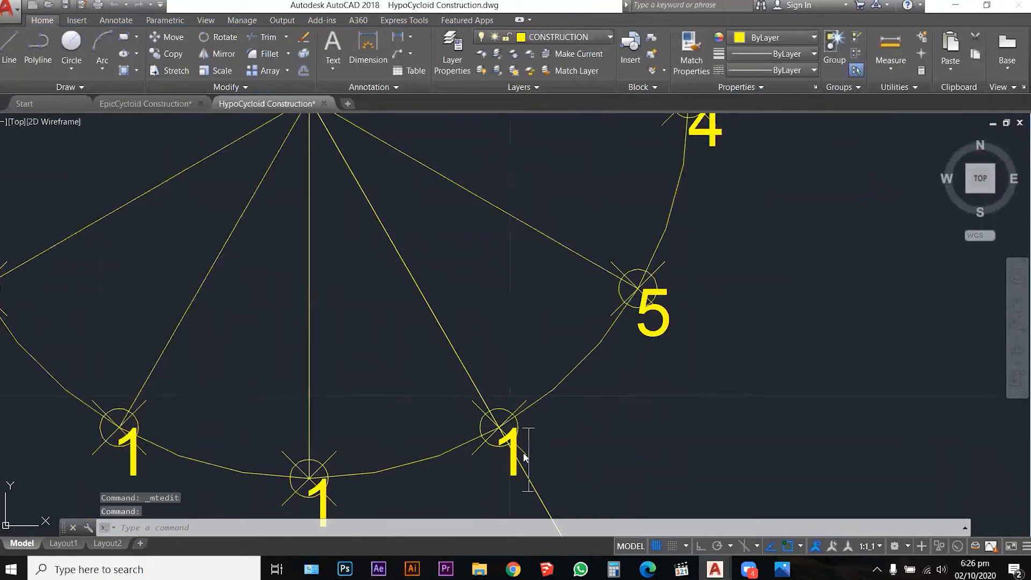
{"action": "type", "text": "6"}
{"action": "left_click", "coordinate": [700, 372]}
{"action": "scroll", "coordinate": [480, 437], "scroll_direction": "down", "scroll_amount": 3}
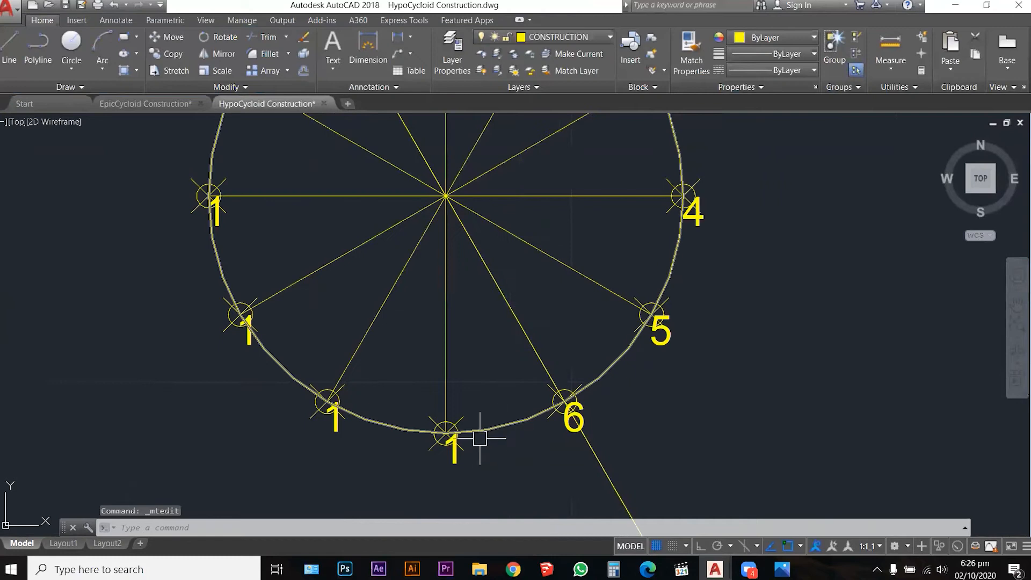
{"action": "double_click", "coordinate": [456, 449]}
{"action": "type", "text": "7"}
{"action": "left_click", "coordinate": [409, 414]}
Change the two labels clockwise after 7 to 8 and 9
{"action": "left_click", "coordinate": [322, 428]}
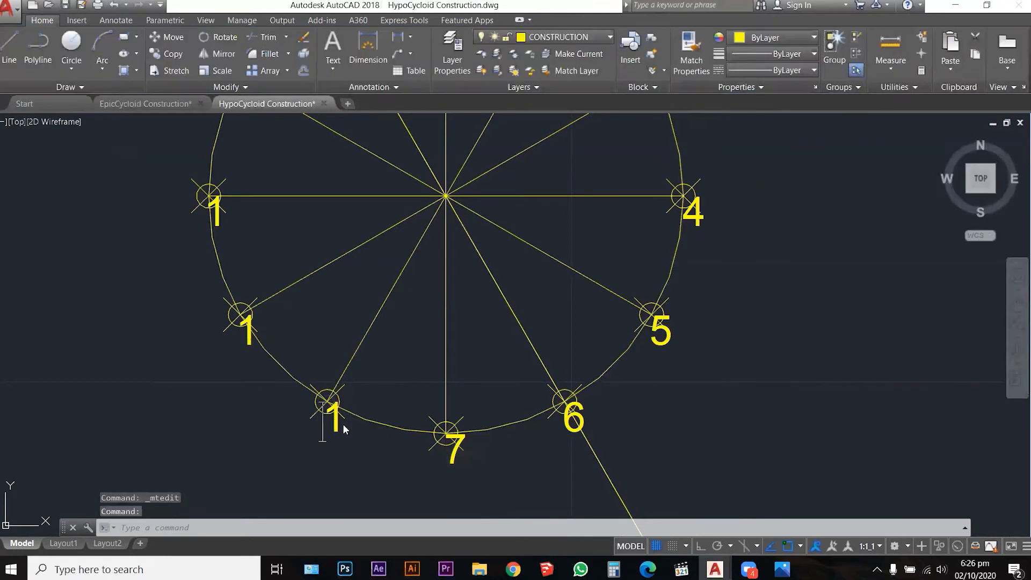
{"action": "double_click", "coordinate": [343, 424]}
{"action": "type", "text": "8"}
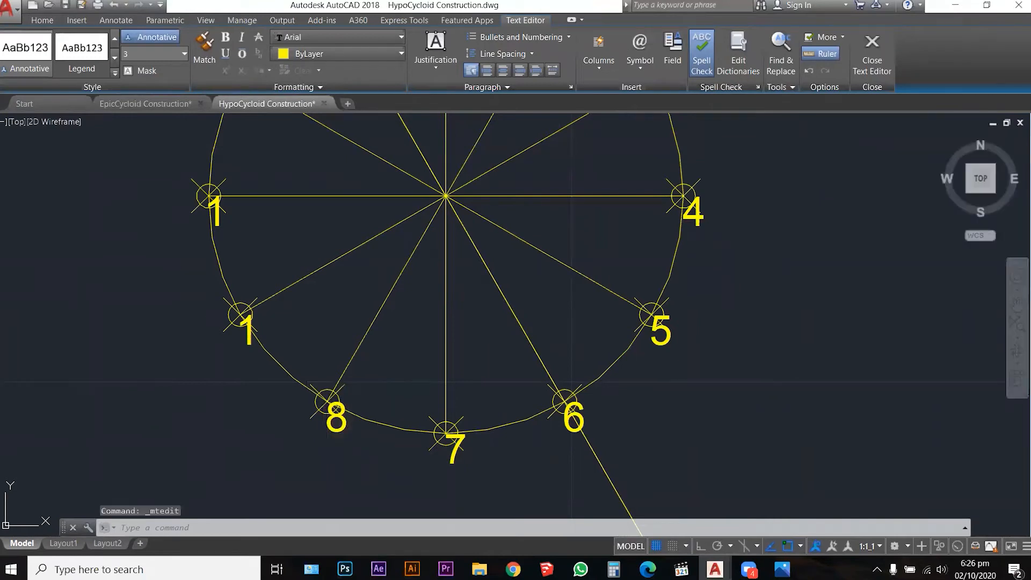
{"action": "left_click", "coordinate": [214, 302]}
{"action": "left_click", "coordinate": [249, 329]}
{"action": "double_click", "coordinate": [249, 330]}
{"action": "left_click_drag", "start_coordinate": [249, 342], "coordinate": [215, 344]}
{"action": "type", "text": "9"}
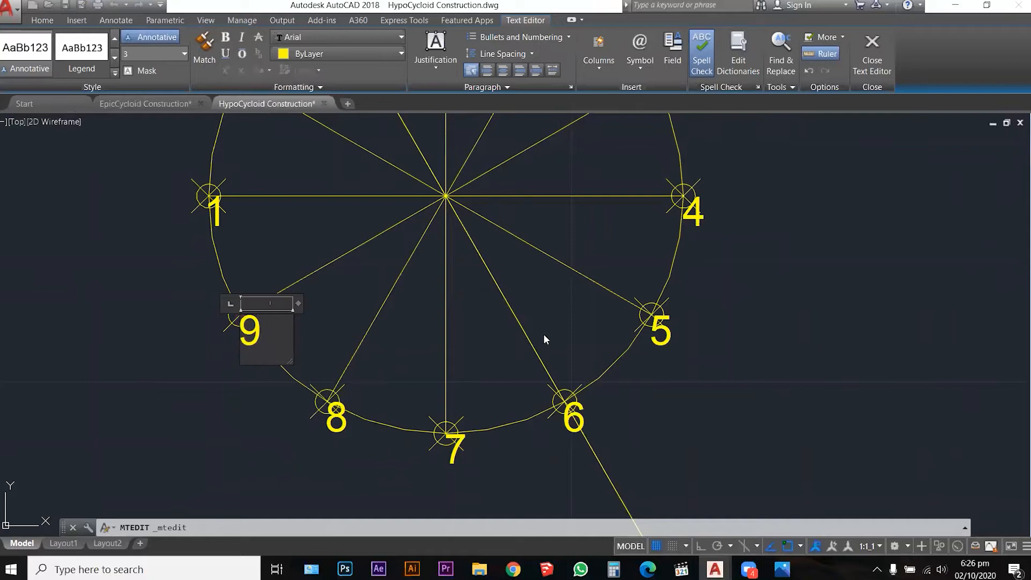
{"action": "left_click", "coordinate": [544, 334]}
Change the last two labels before point A to 10 and 11
{"action": "left_click", "coordinate": [212, 212]}
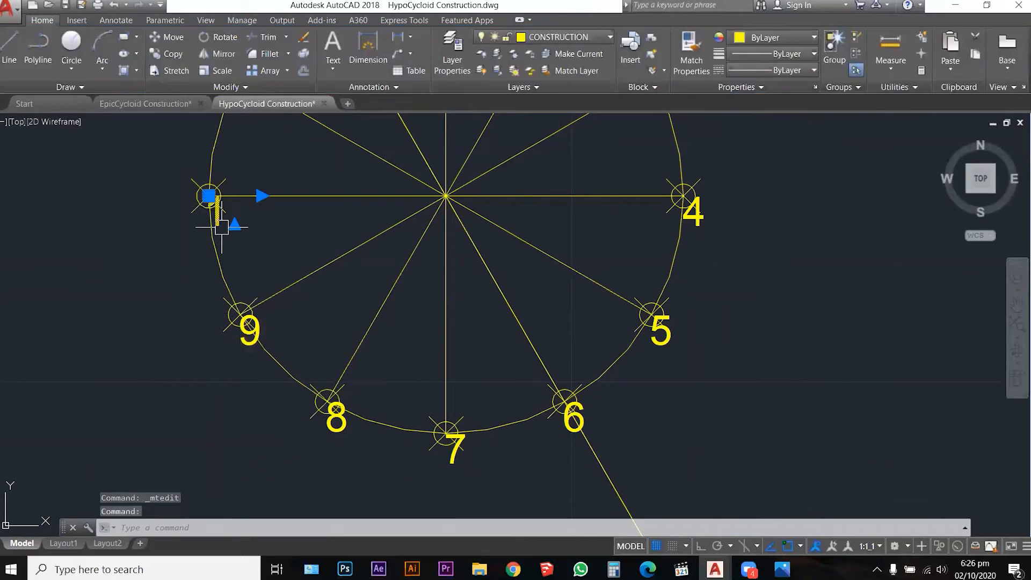
{"action": "double_click", "coordinate": [215, 215]}
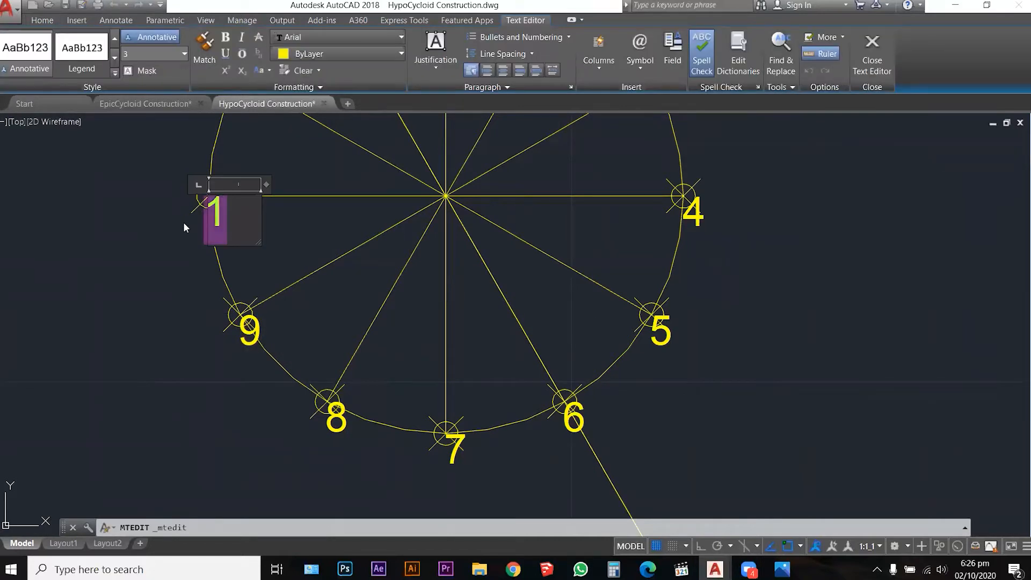
{"action": "type", "text": "10"}
{"action": "left_click", "coordinate": [182, 221]}
{"action": "scroll", "coordinate": [323, 357], "scroll_direction": "down", "scroll_amount": 3}
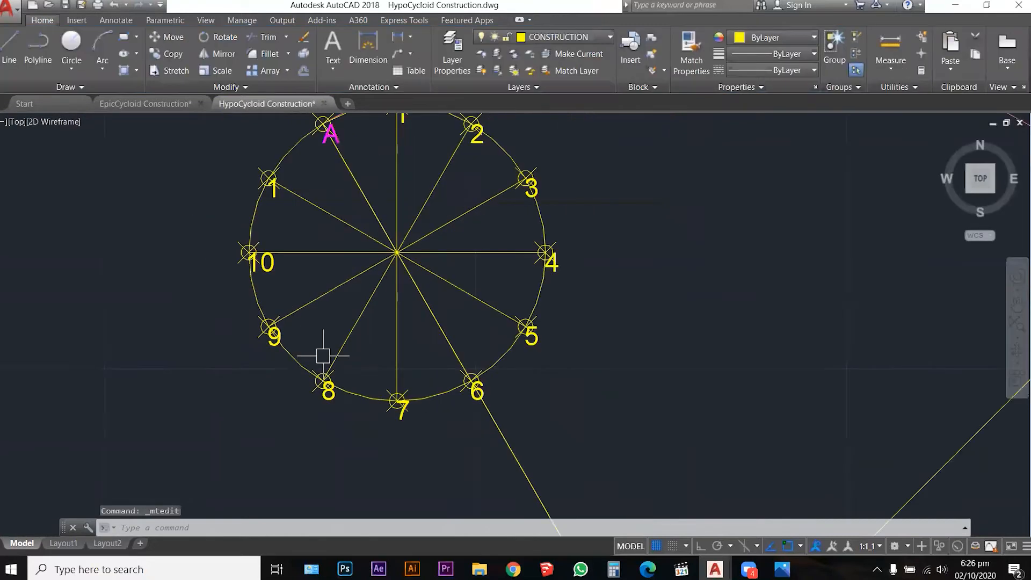
{"action": "scroll", "coordinate": [295, 242], "scroll_direction": "up", "scroll_amount": 5}
{"action": "left_click", "coordinate": [285, 292]}
{"action": "double_click", "coordinate": [295, 273]}
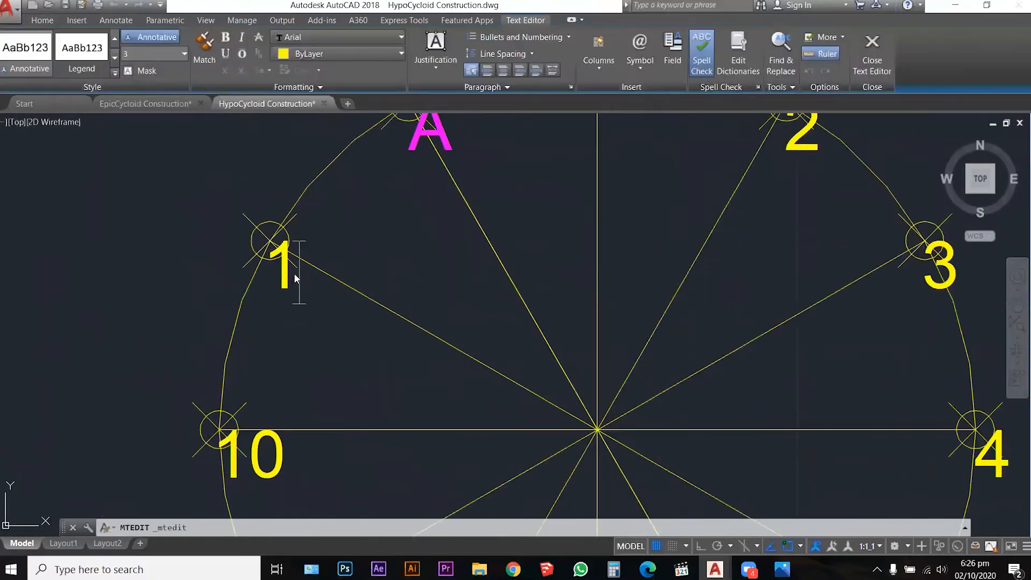
{"action": "left_click", "coordinate": [394, 314]}
{"action": "scroll", "coordinate": [434, 245], "scroll_direction": "down", "scroll_amount": 4}
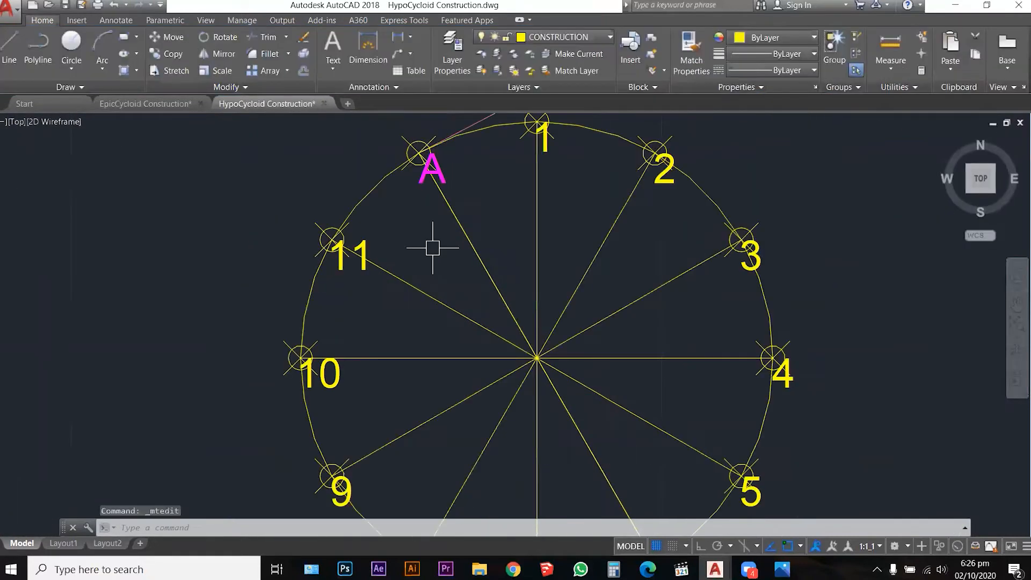
{"action": "scroll", "coordinate": [444, 195], "scroll_direction": "up", "scroll_amount": 6}
{"action": "left_click", "coordinate": [422, 204]}
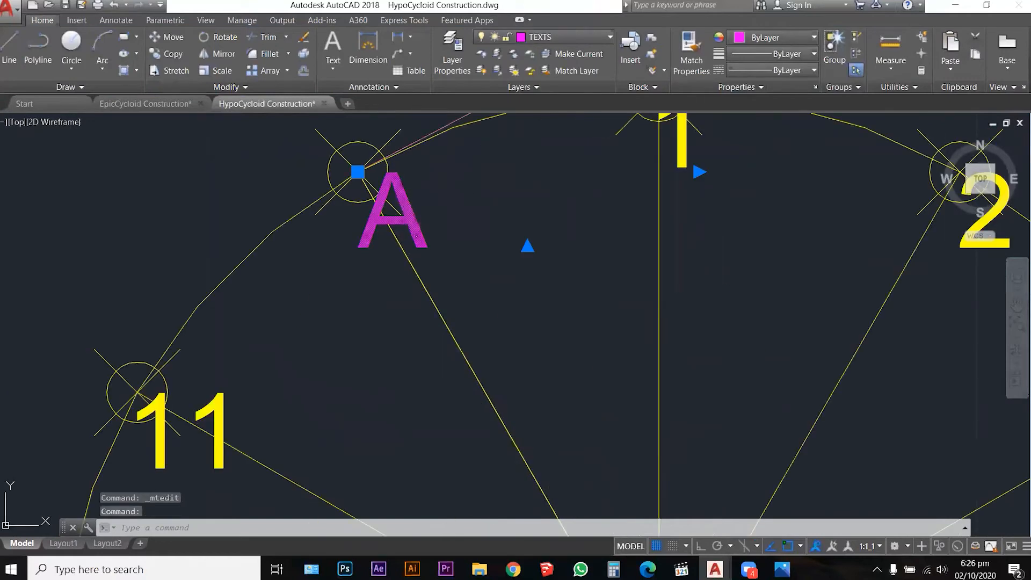
{"action": "double_click", "coordinate": [434, 211]}
{"action": "type", "text": ",12"}
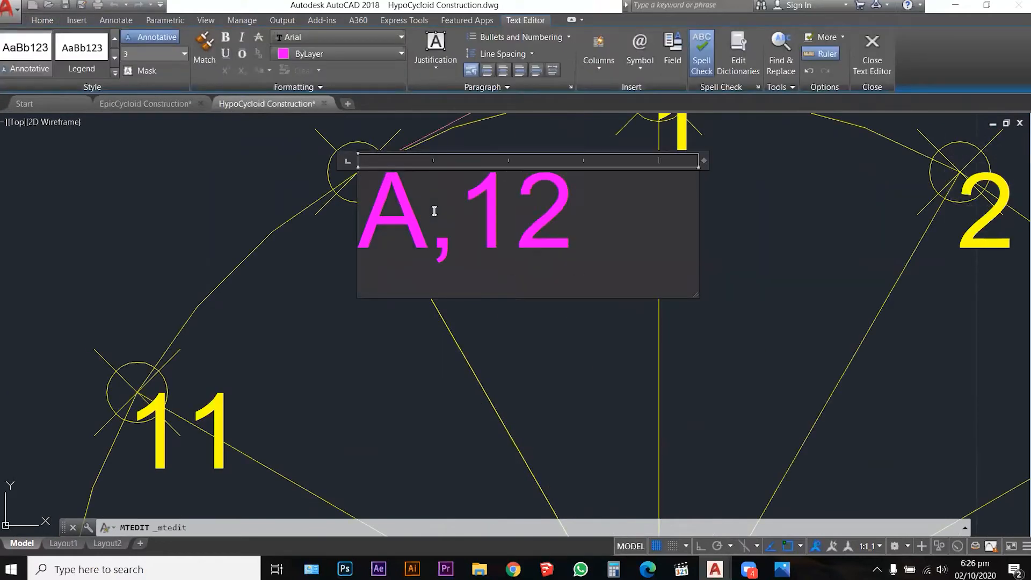
{"action": "key", "text": "BackSpace"}
{"action": "key", "text": "BackSpace"}
{"action": "key", "text": "BackSpace"}
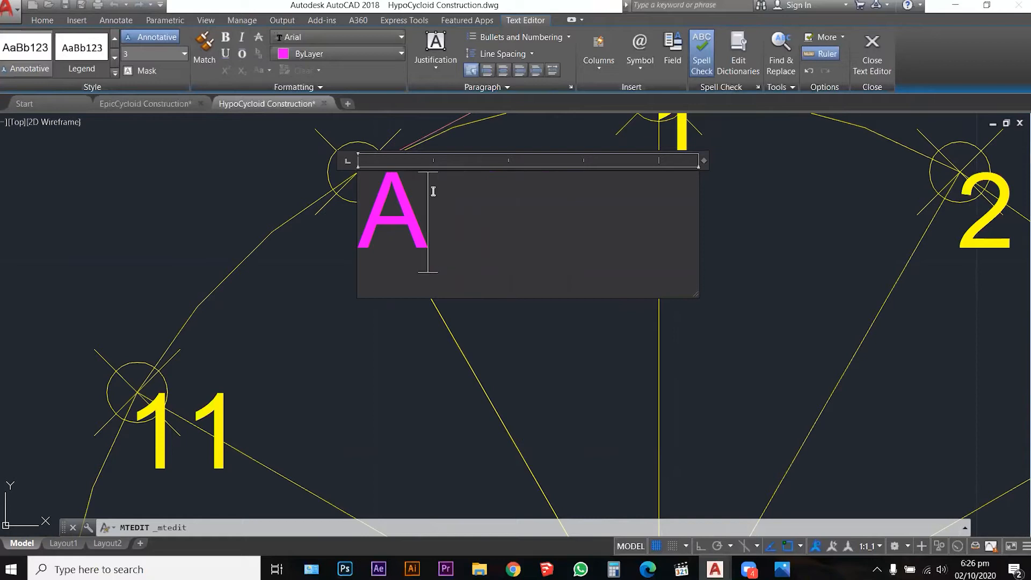
{"action": "key", "text": "Escape"}
{"action": "key", "text": "Escape"}
Copy the 11 label from its division point to point A on the rolling circle
{"action": "type", "text": "c"}
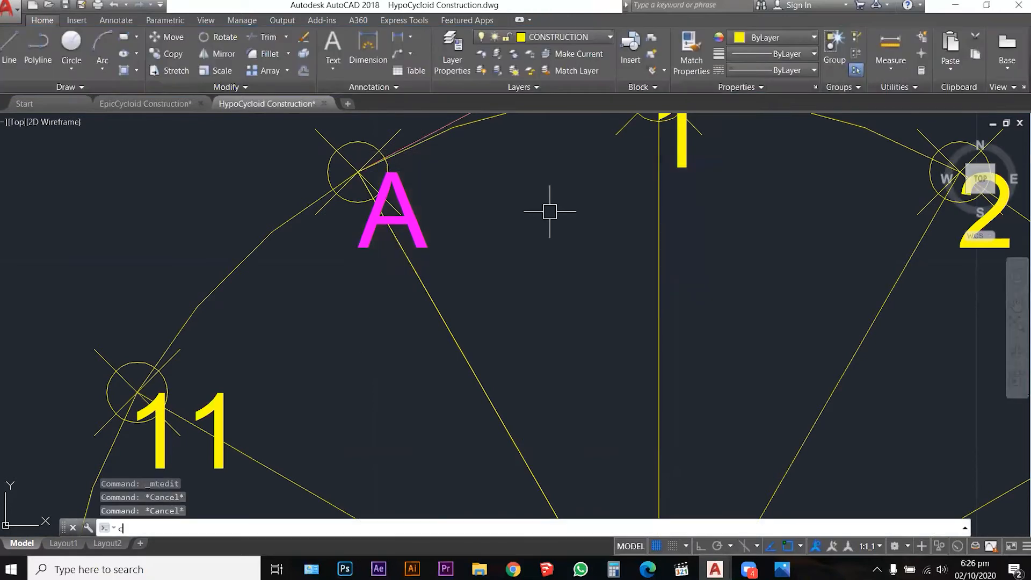
{"action": "type", "text": "o"}
{"action": "key", "text": "Return"}
{"action": "left_click", "coordinate": [145, 426]}
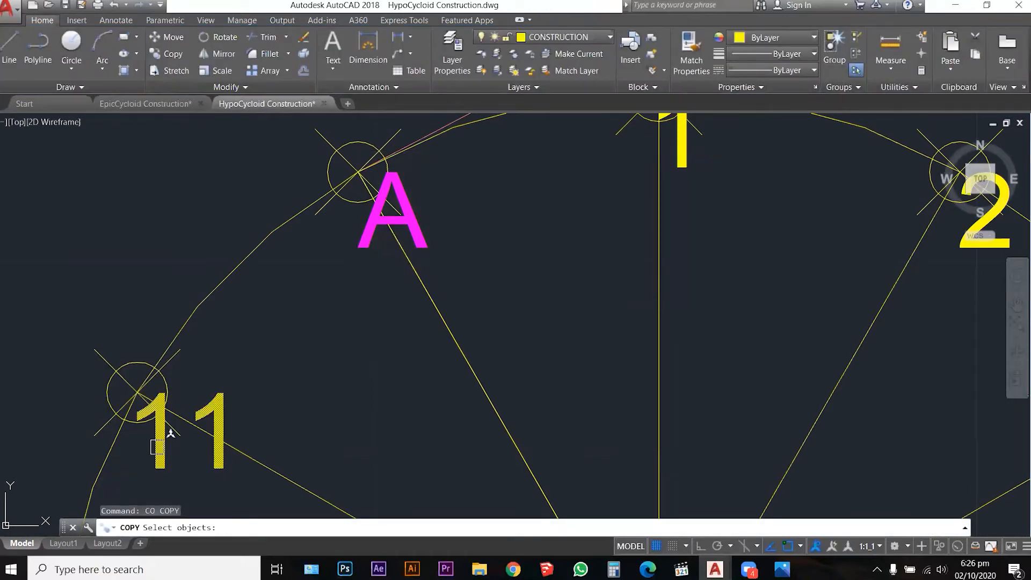
{"action": "key", "text": "Return"}
{"action": "left_click", "coordinate": [138, 392]}
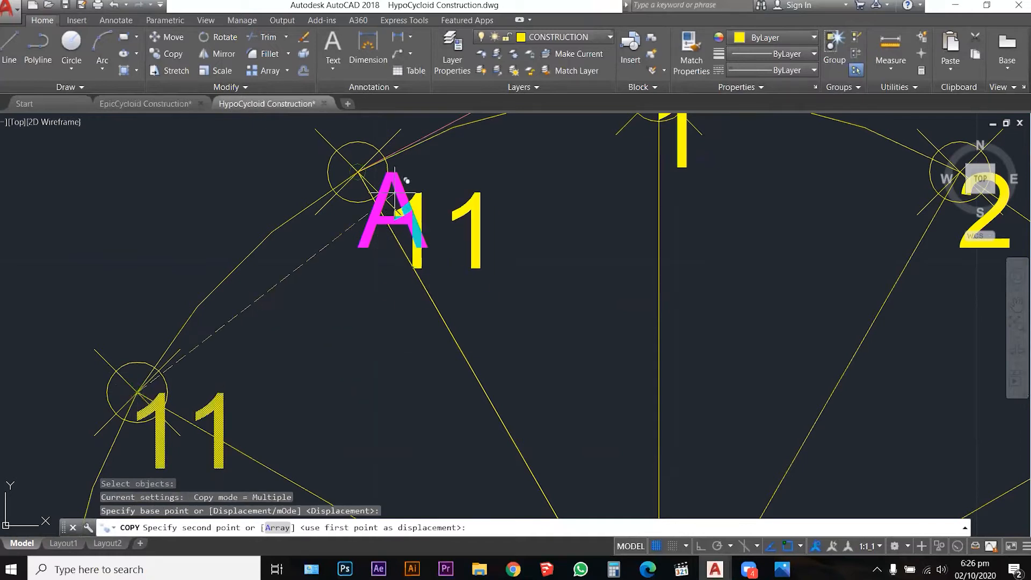
{"action": "left_click", "coordinate": [357, 172]}
{"action": "key", "text": "Escape"}
Change the copied label at point A to 12
{"action": "double_click", "coordinate": [435, 177]}
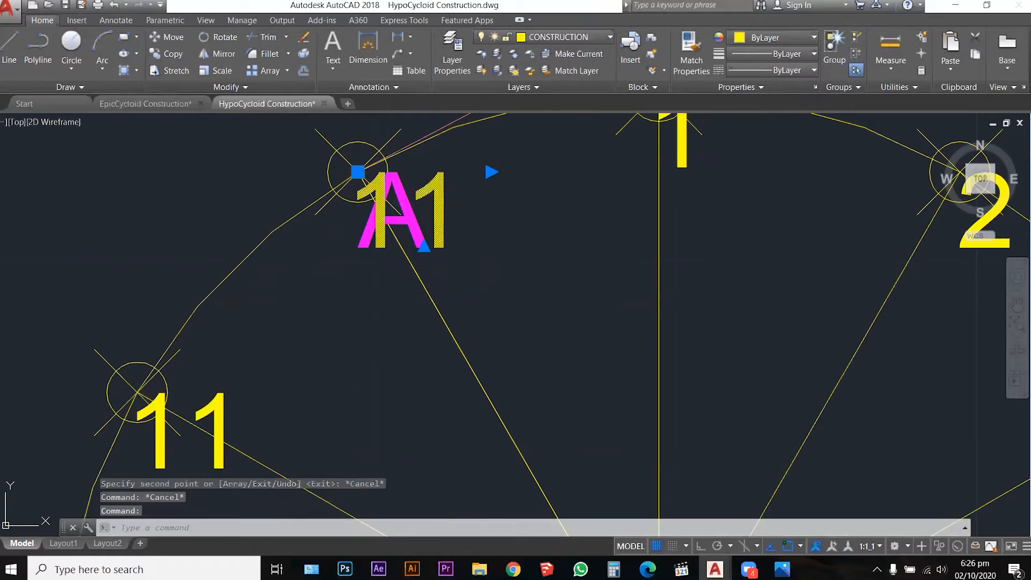
{"action": "left_click_drag", "start_coordinate": [448, 198], "coordinate": [434, 197]}
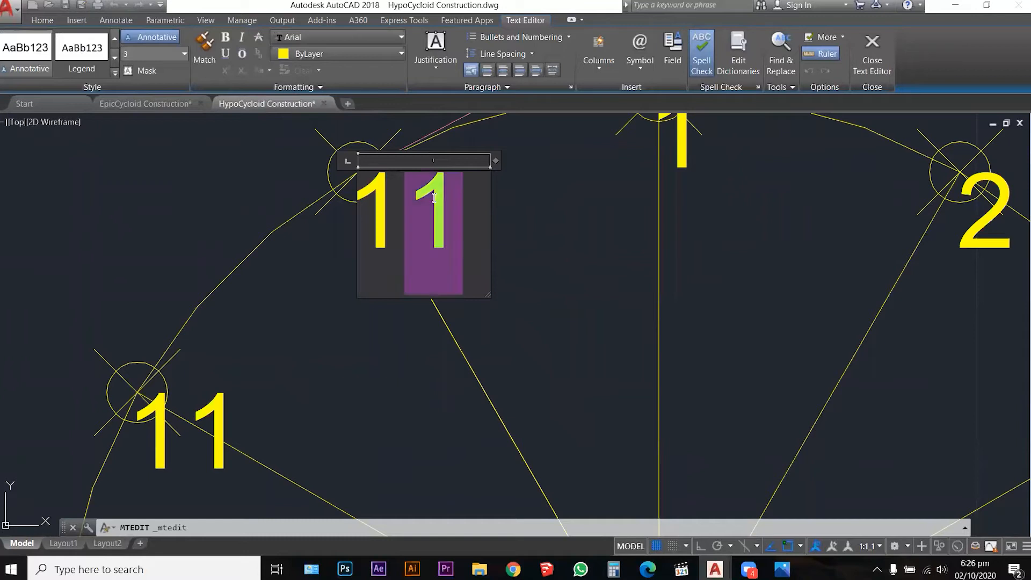
{"action": "type", "text": "2"}
{"action": "key", "text": "Escape"}
{"action": "key", "text": "Escape"}
Draw a construction circle centred on C that passes through division point 6
{"action": "scroll", "coordinate": [505, 242], "scroll_direction": "down", "scroll_amount": 10}
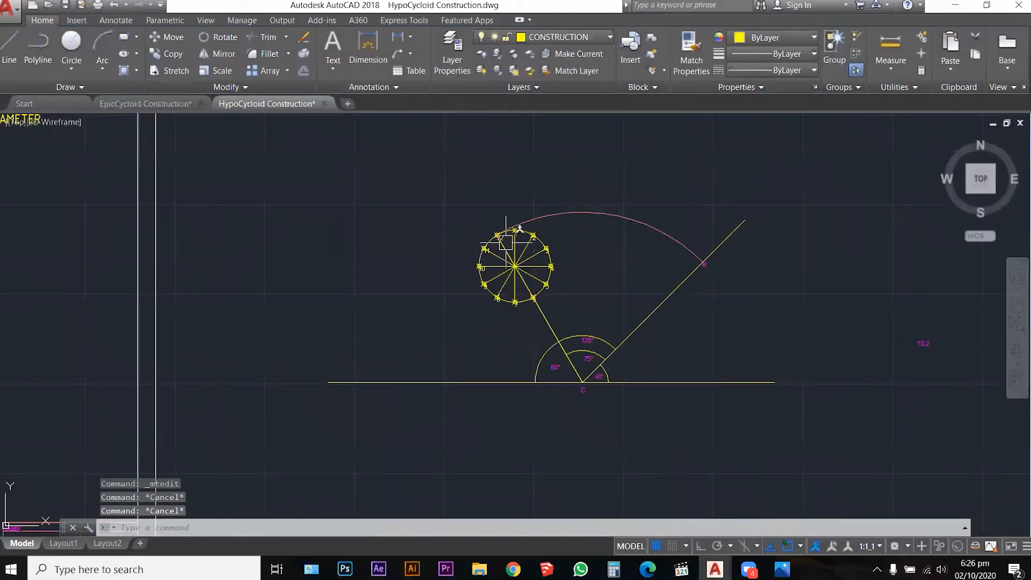
{"action": "scroll", "coordinate": [545, 276], "scroll_direction": "up", "scroll_amount": 5}
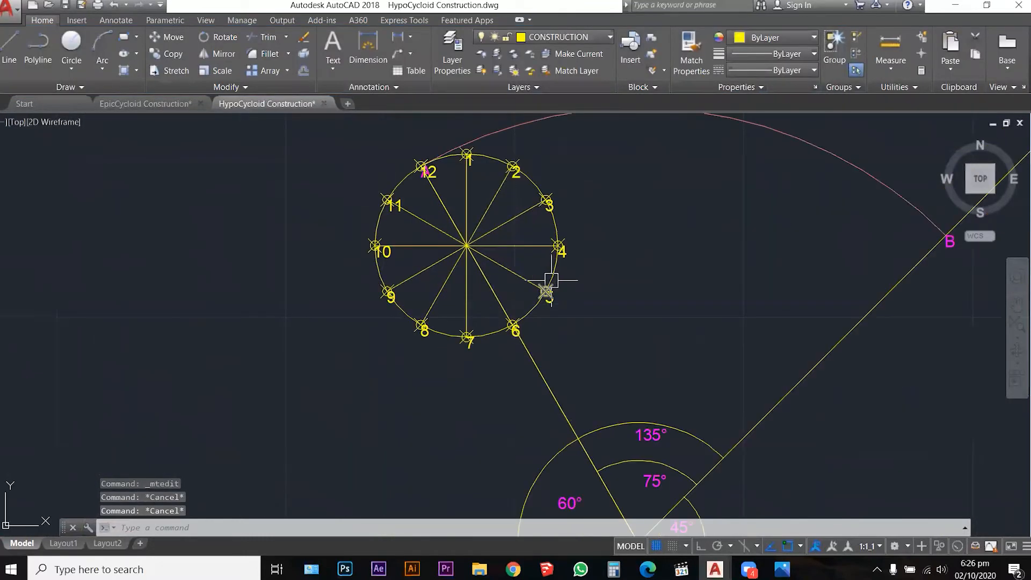
{"action": "scroll", "coordinate": [605, 307], "scroll_direction": "down", "scroll_amount": 2}
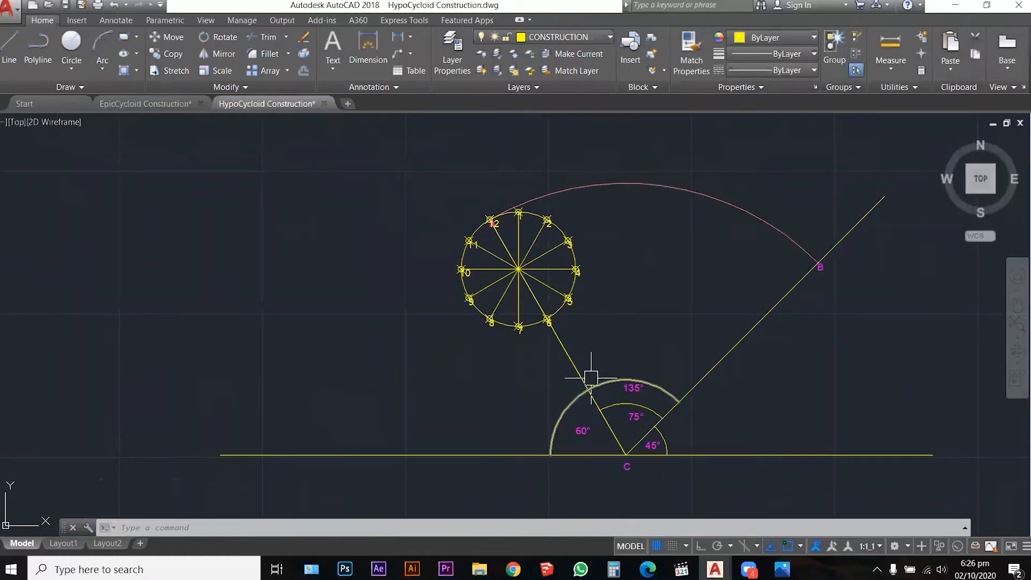
{"action": "type", "text": "c"}
{"action": "key", "text": "Return"}
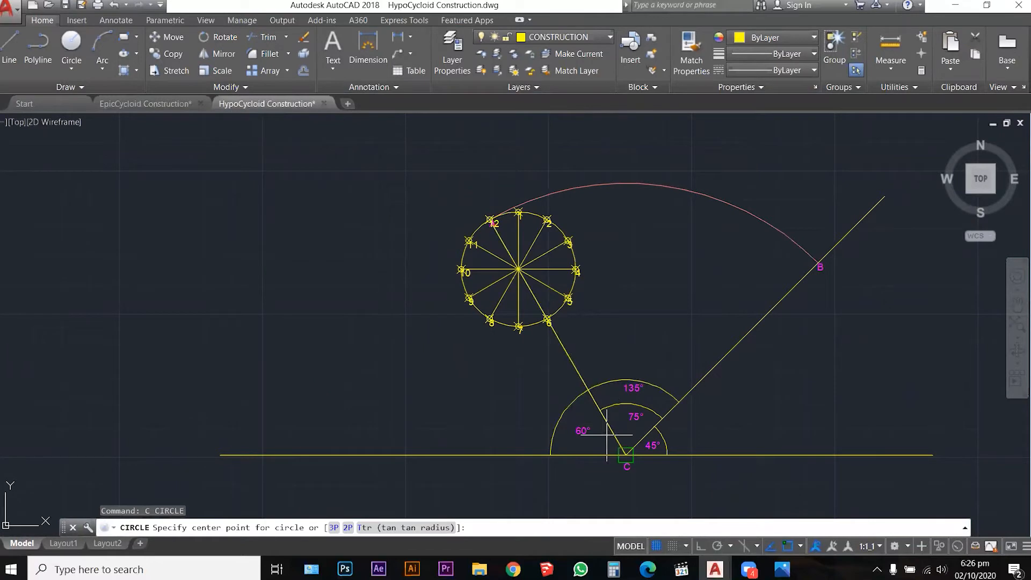
{"action": "left_click", "coordinate": [626, 456]}
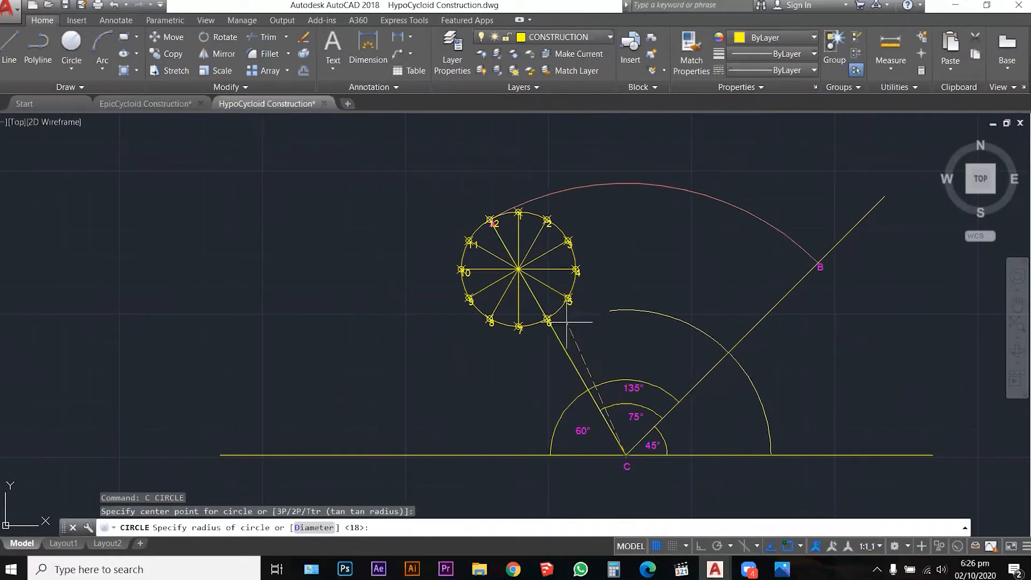
{"action": "scroll", "coordinate": [560, 319], "scroll_direction": "up", "scroll_amount": 4}
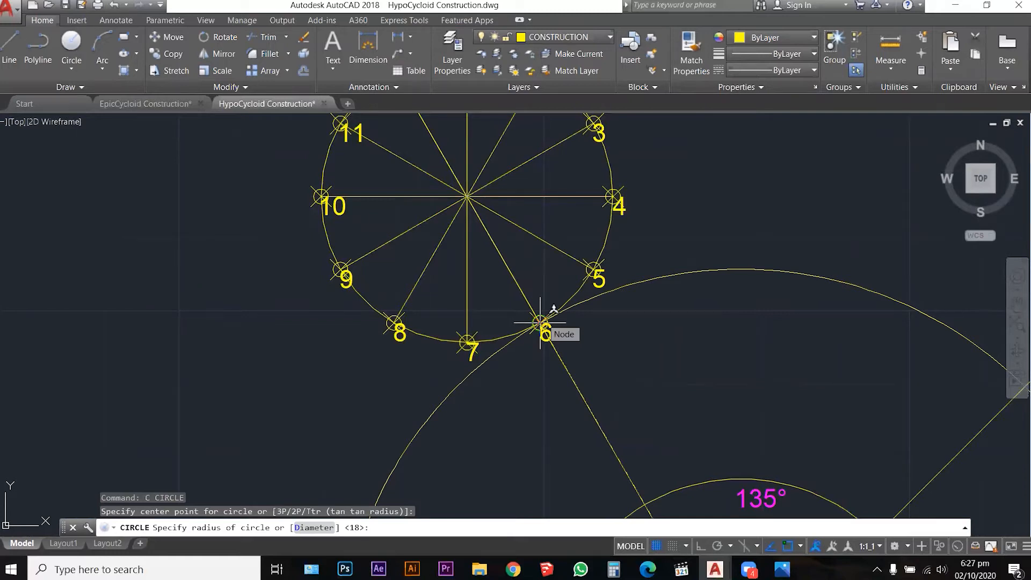
{"action": "left_click", "coordinate": [539, 323]}
Draw a concentric circle centred on C through division point 5
{"action": "scroll", "coordinate": [543, 271], "scroll_direction": "down", "scroll_amount": 5}
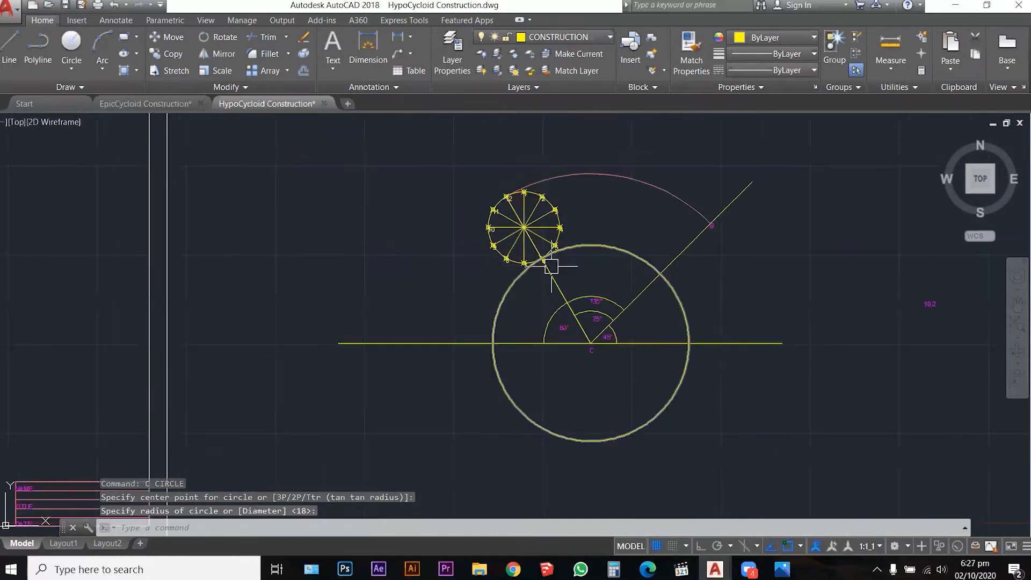
{"action": "key", "text": "Return"}
{"action": "left_click", "coordinate": [586, 344]}
{"action": "scroll", "coordinate": [554, 239], "scroll_direction": "up", "scroll_amount": 5}
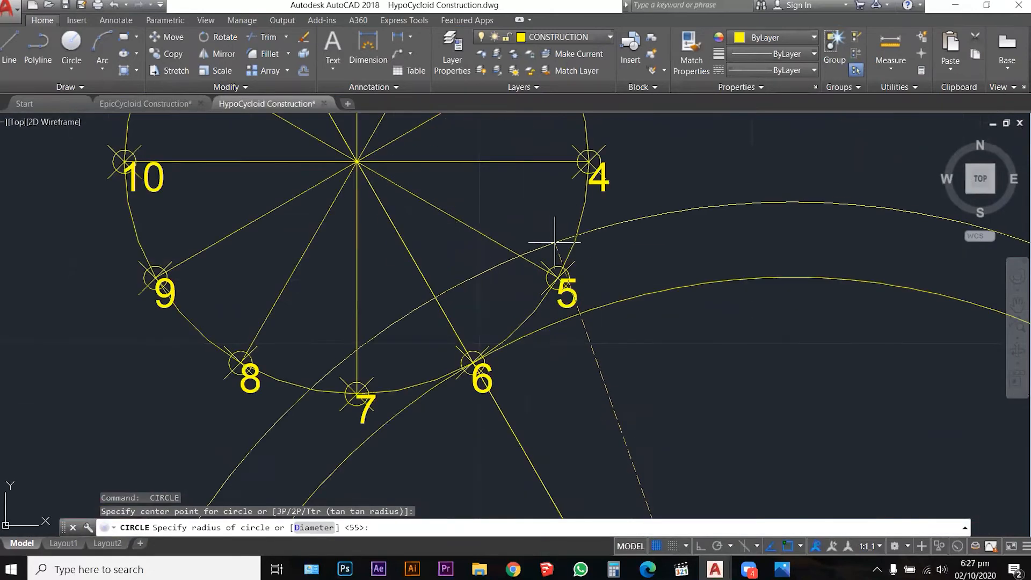
{"action": "left_click", "coordinate": [558, 278]}
Draw another circle centred on C with its radius reaching division point 4
{"action": "scroll", "coordinate": [454, 210], "scroll_direction": "down", "scroll_amount": 5}
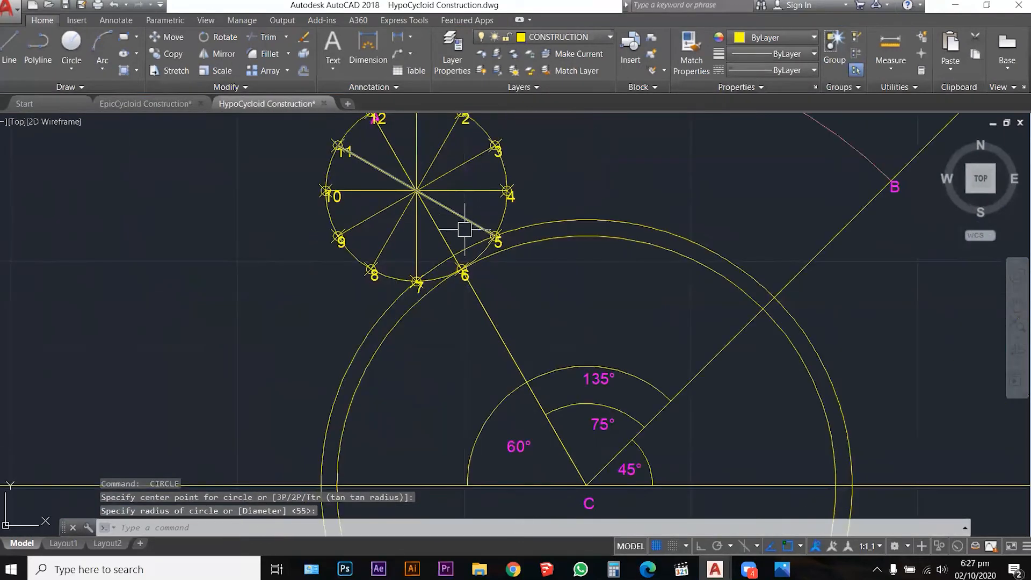
{"action": "scroll", "coordinate": [450, 271], "scroll_direction": "up", "scroll_amount": 4}
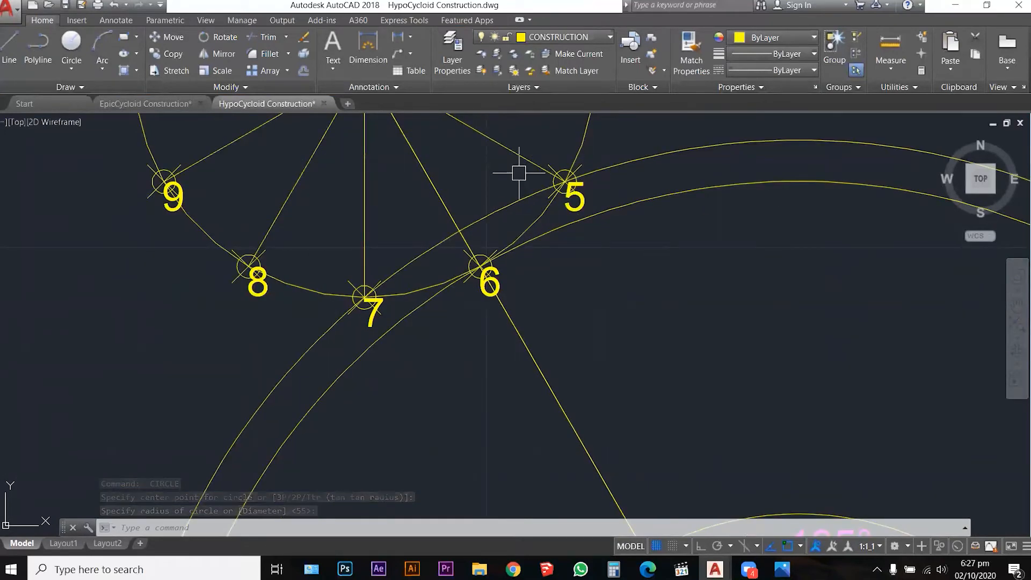
{"action": "scroll", "coordinate": [520, 168], "scroll_direction": "down", "scroll_amount": 2}
{"action": "scroll", "coordinate": [575, 265], "scroll_direction": "down", "scroll_amount": 4}
{"action": "key", "text": "Return"}
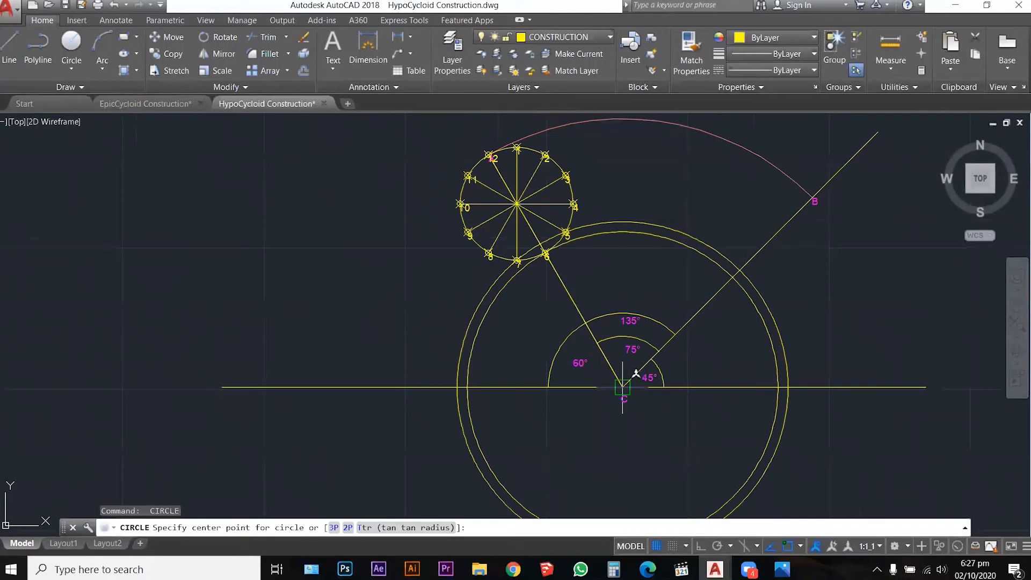
{"action": "left_click", "coordinate": [622, 386]}
{"action": "scroll", "coordinate": [538, 204], "scroll_direction": "up", "scroll_amount": 6}
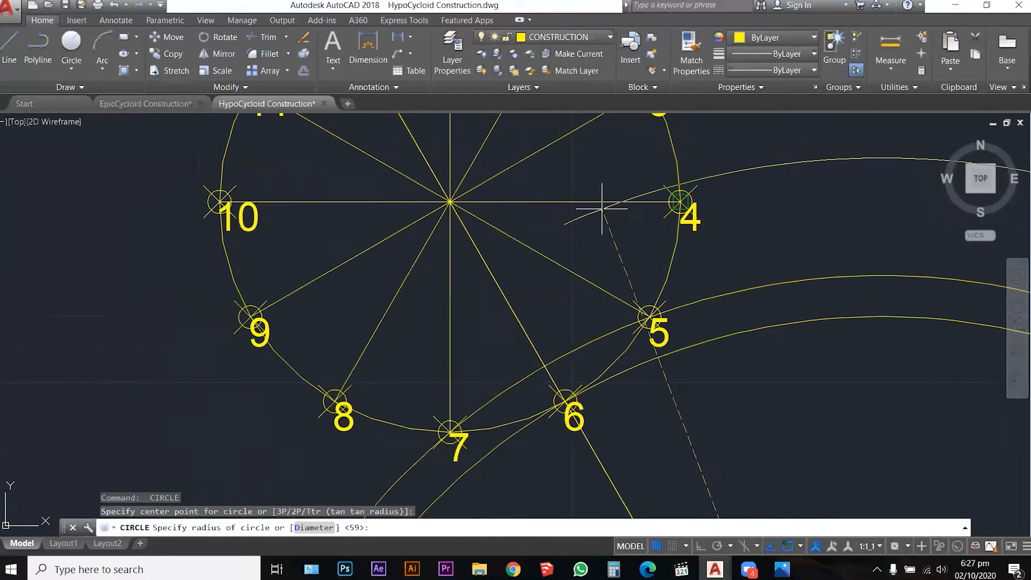
{"action": "left_click", "coordinate": [681, 202]}
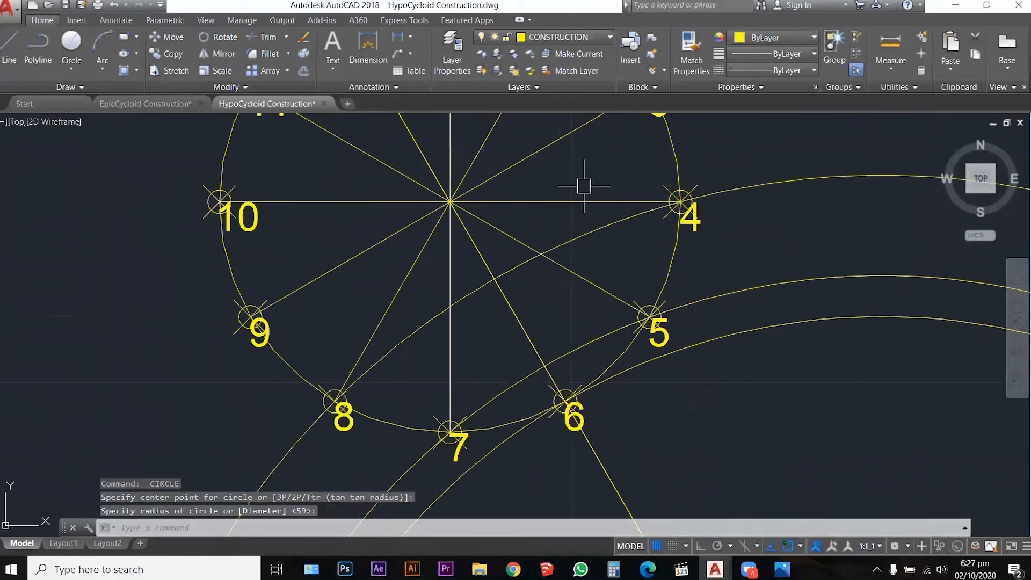
Add a concentric construction circle about C through division point 3
{"action": "scroll", "coordinate": [532, 192], "scroll_direction": "down", "scroll_amount": 6}
{"action": "left_click", "coordinate": [615, 377]}
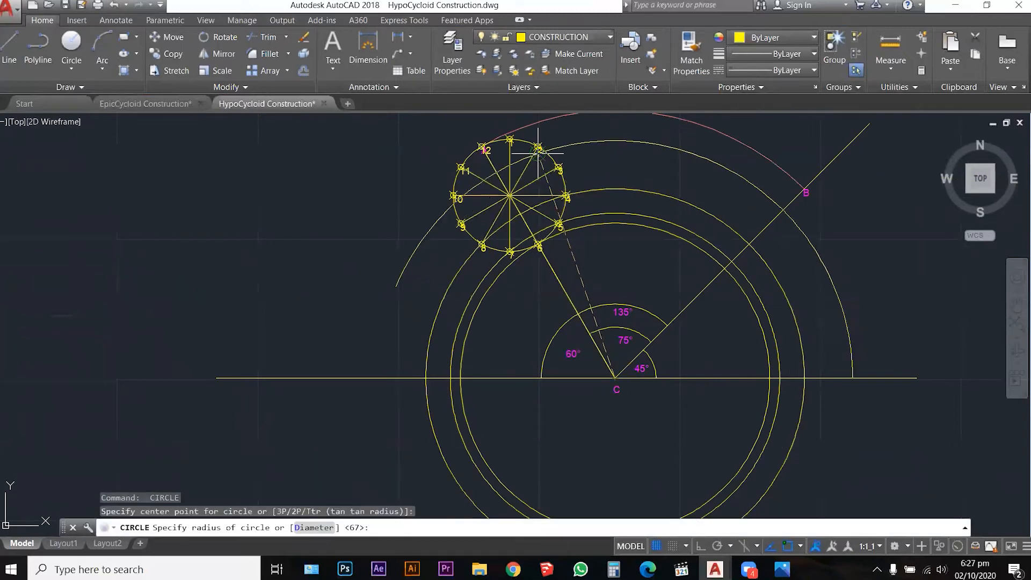
{"action": "scroll", "coordinate": [539, 162], "scroll_direction": "up", "scroll_amount": 4}
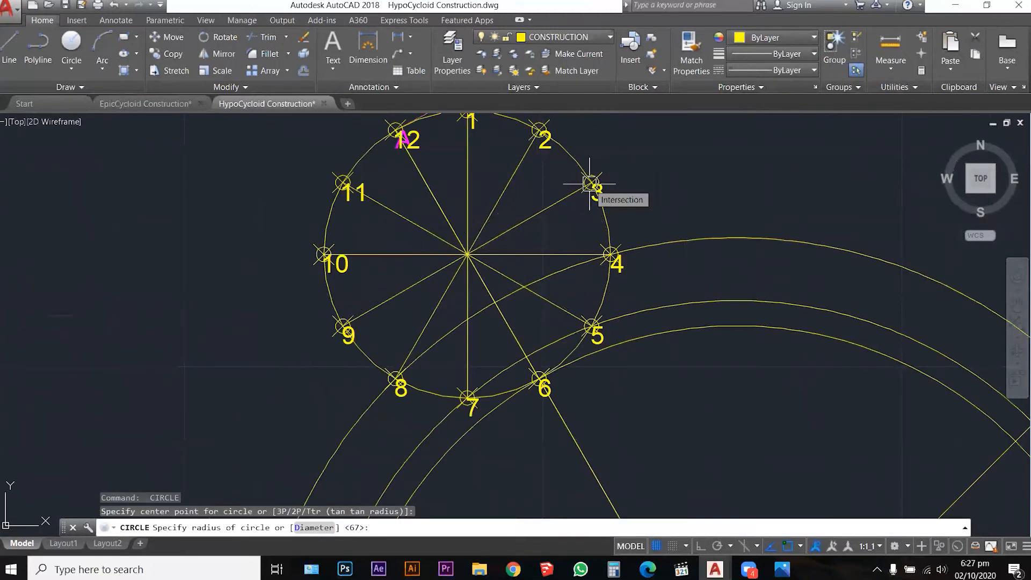
{"action": "left_click", "coordinate": [592, 183]}
Draw a circle centred on C that passes through division point 2
{"action": "scroll", "coordinate": [489, 164], "scroll_direction": "down", "scroll_amount": 4}
{"action": "key", "text": "Return"}
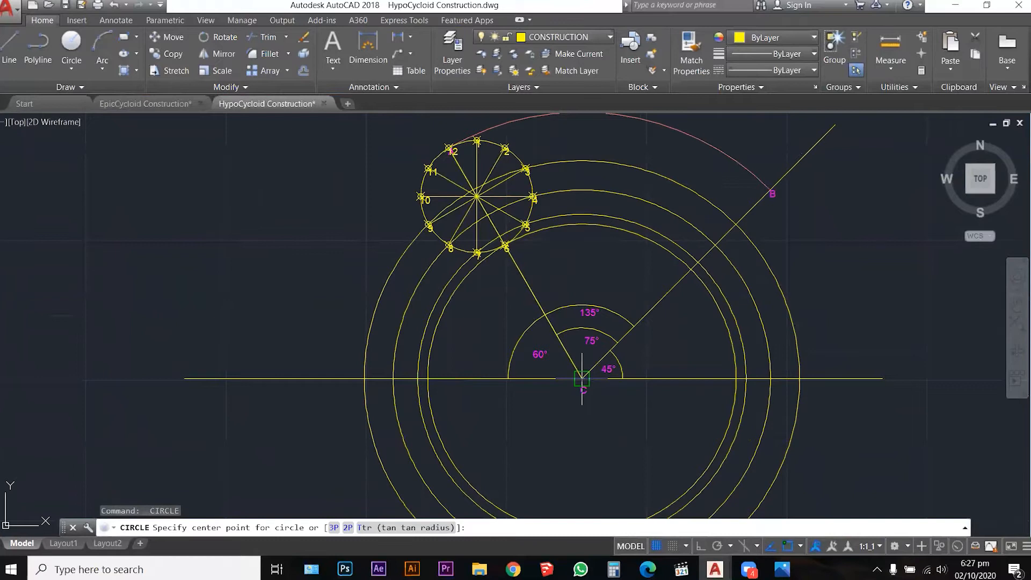
{"action": "left_click", "coordinate": [582, 378]}
{"action": "scroll", "coordinate": [505, 150], "scroll_direction": "up", "scroll_amount": 4}
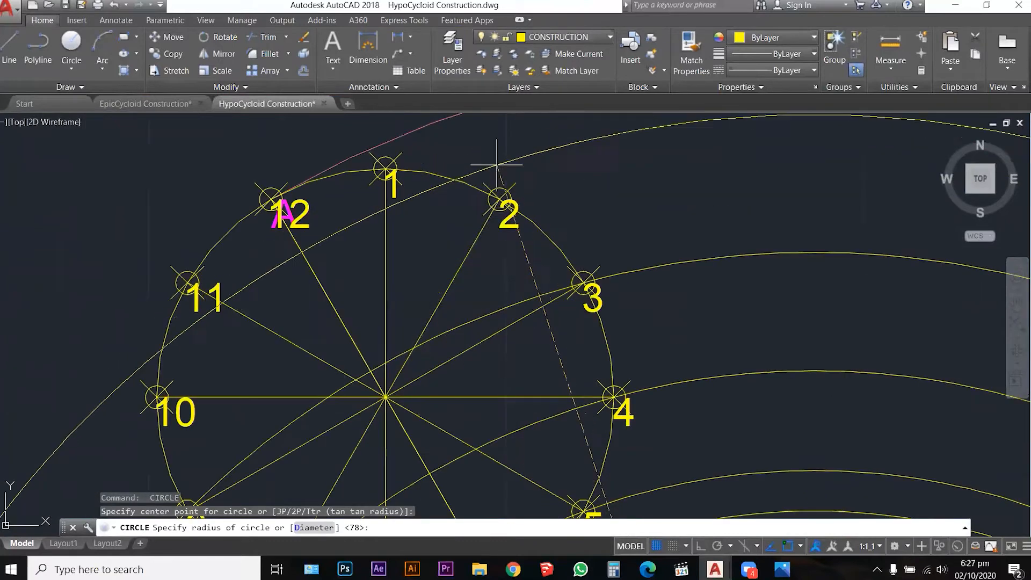
{"action": "left_click", "coordinate": [499, 200]}
Draw the outermost concentric circle about C through division point 1
{"action": "scroll", "coordinate": [488, 148], "scroll_direction": "down", "scroll_amount": 4}
{"action": "key", "text": "Return"}
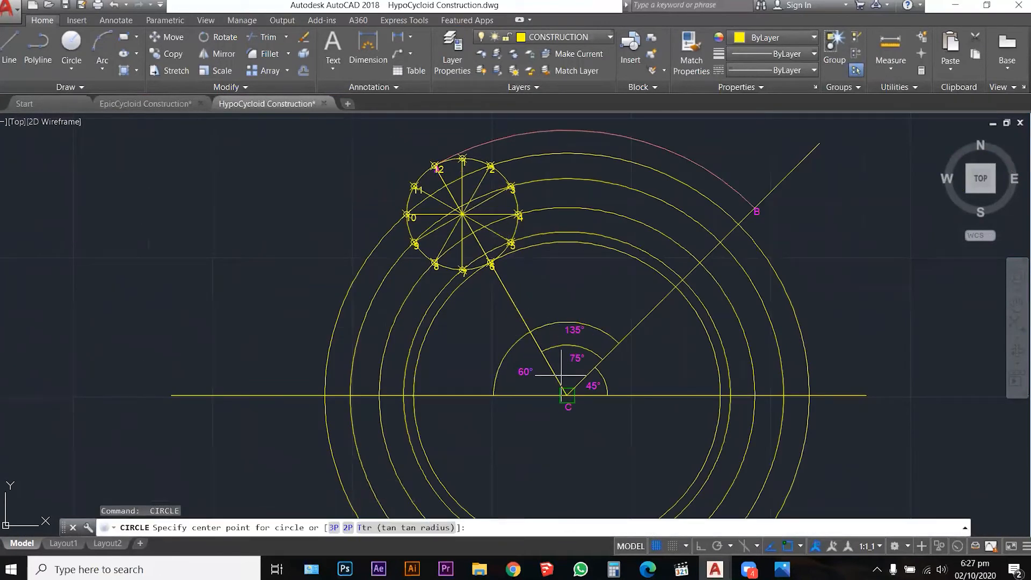
{"action": "left_click", "coordinate": [567, 396]}
{"action": "scroll", "coordinate": [462, 161], "scroll_direction": "up", "scroll_amount": 4}
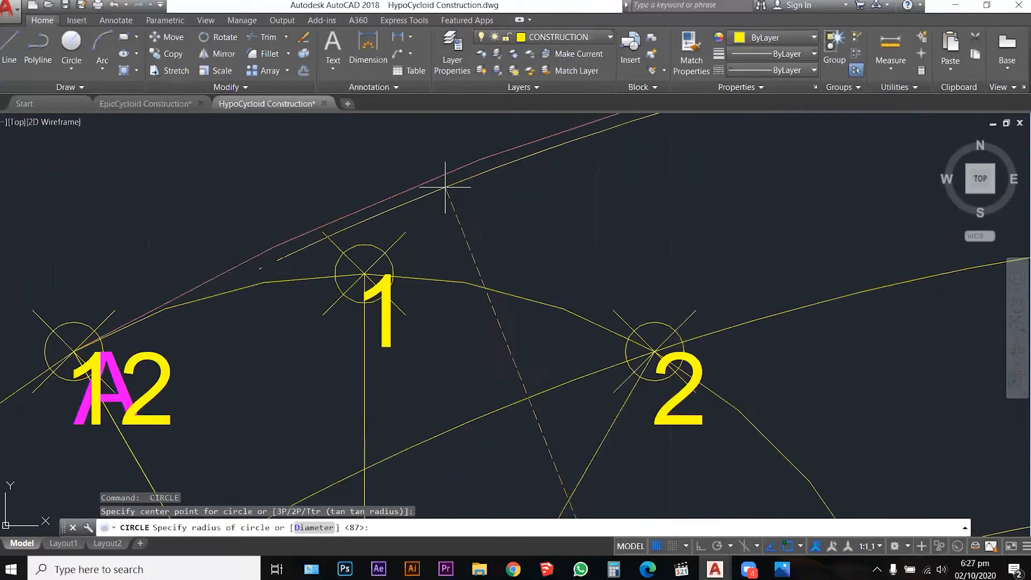
{"action": "left_click", "coordinate": [364, 274]}
{"action": "scroll", "coordinate": [424, 220], "scroll_direction": "down", "scroll_amount": 4}
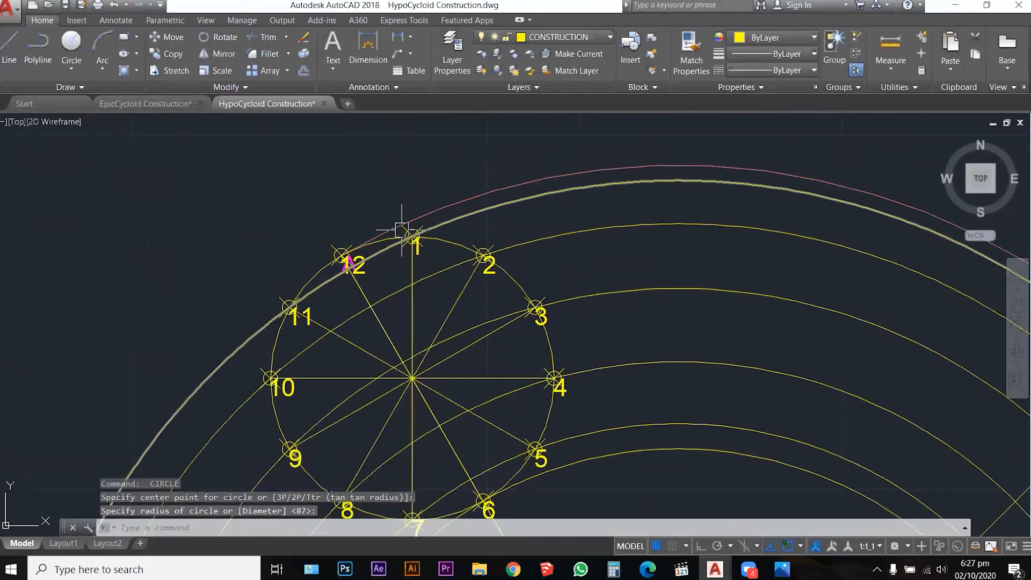
{"action": "key", "text": "Escape"}
{"action": "left_click", "coordinate": [422, 208]}
{"action": "scroll", "coordinate": [414, 168], "scroll_direction": "down", "scroll_amount": 4}
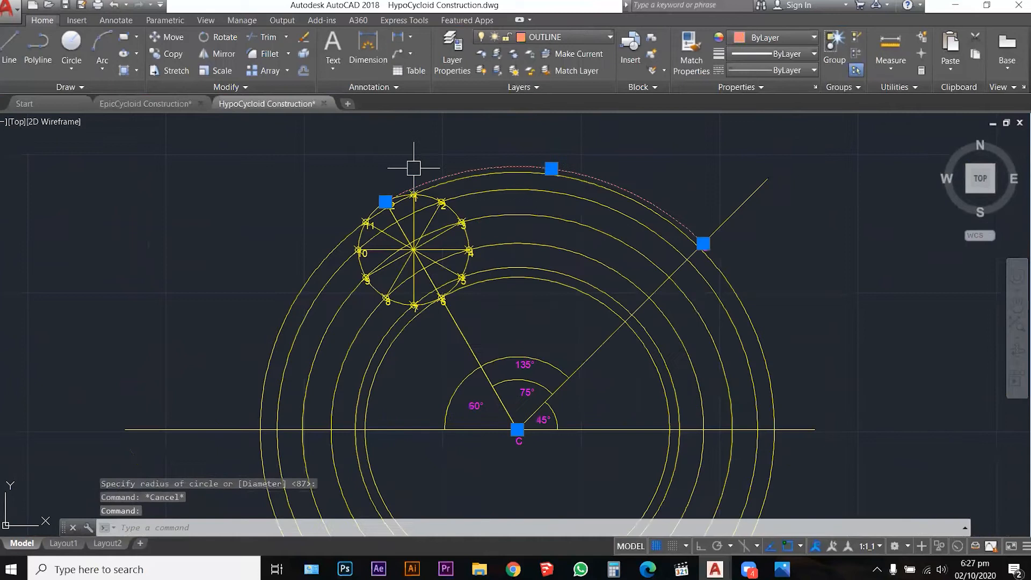
{"action": "scroll", "coordinate": [449, 177], "scroll_direction": "down", "scroll_amount": 2}
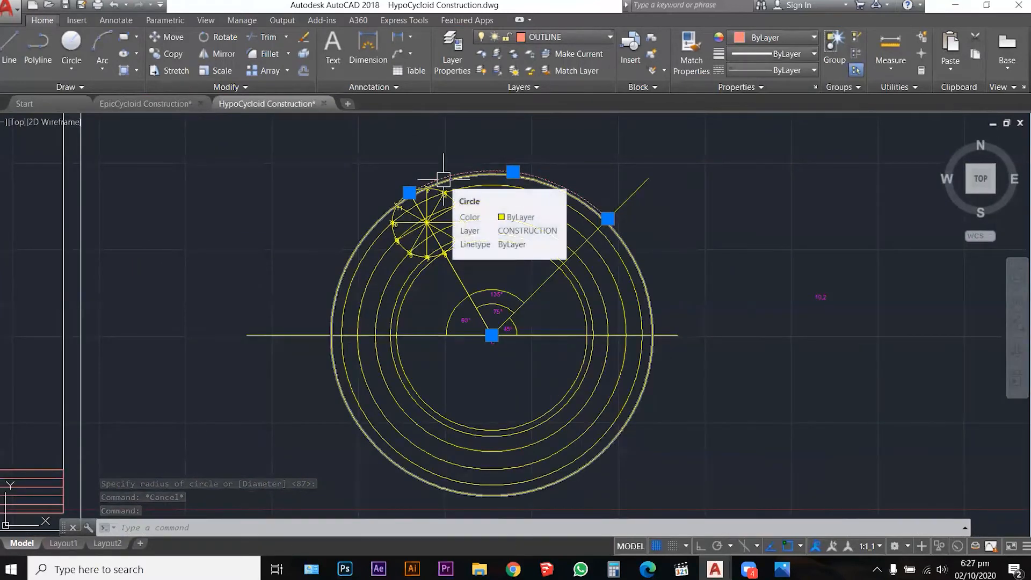
{"action": "scroll", "coordinate": [419, 166], "scroll_direction": "up", "scroll_amount": 2}
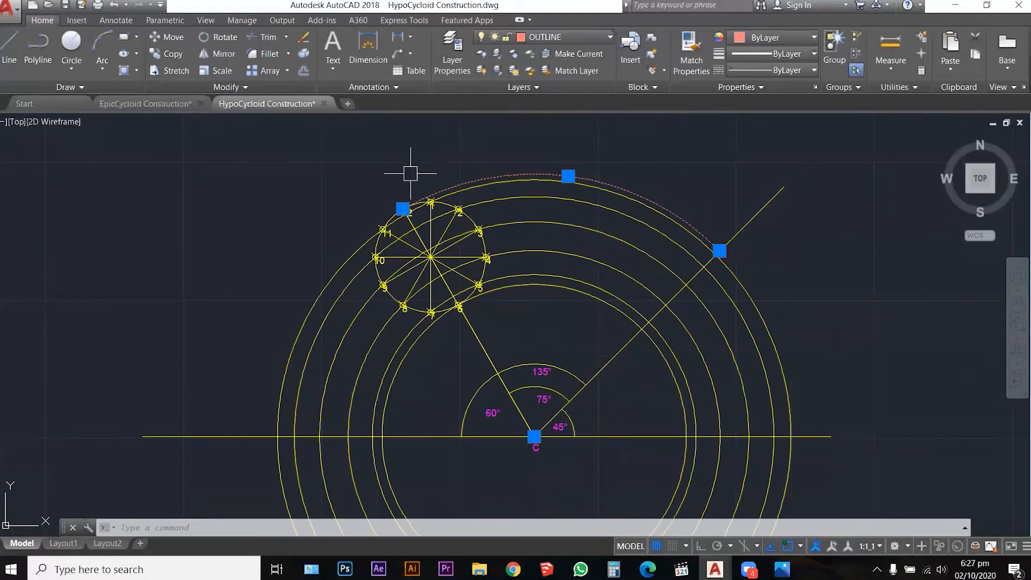
{"action": "key", "text": "Escape"}
{"action": "key", "text": "Escape"}
Using the whole construction as cutting edges, trim the concentric circles between the rolling circle and the horizontal line on the 60° side
{"action": "scroll", "coordinate": [427, 173], "scroll_direction": "down", "scroll_amount": 2}
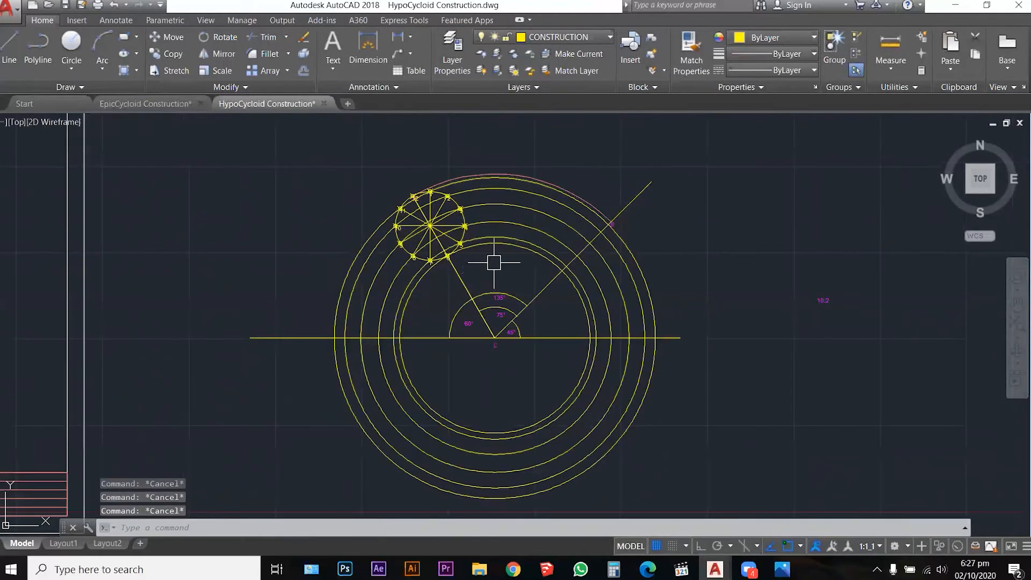
{"action": "type", "text": "tr"}
{"action": "key", "text": "Return"}
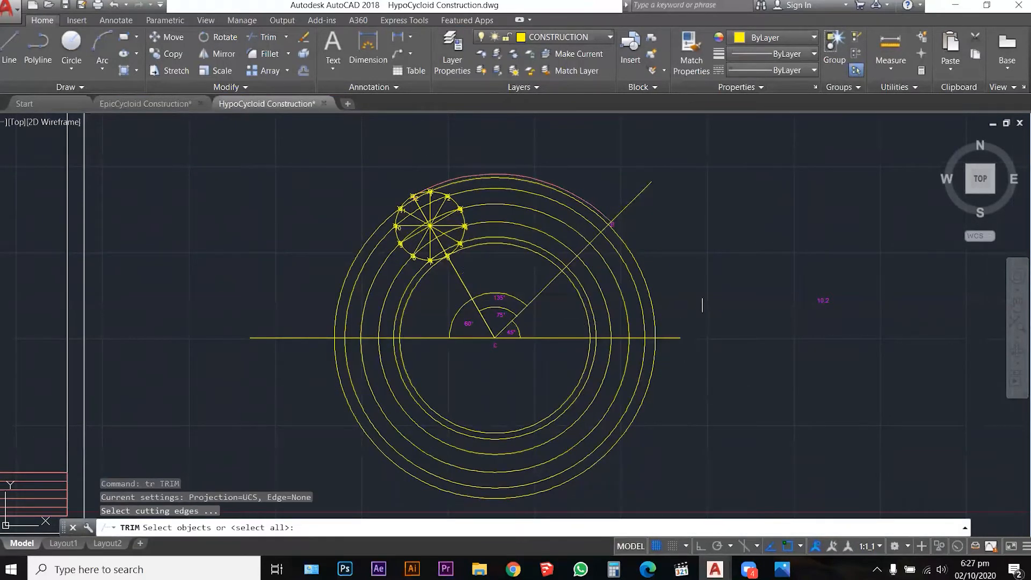
{"action": "left_click", "coordinate": [715, 352]}
{"action": "left_click", "coordinate": [271, 156]}
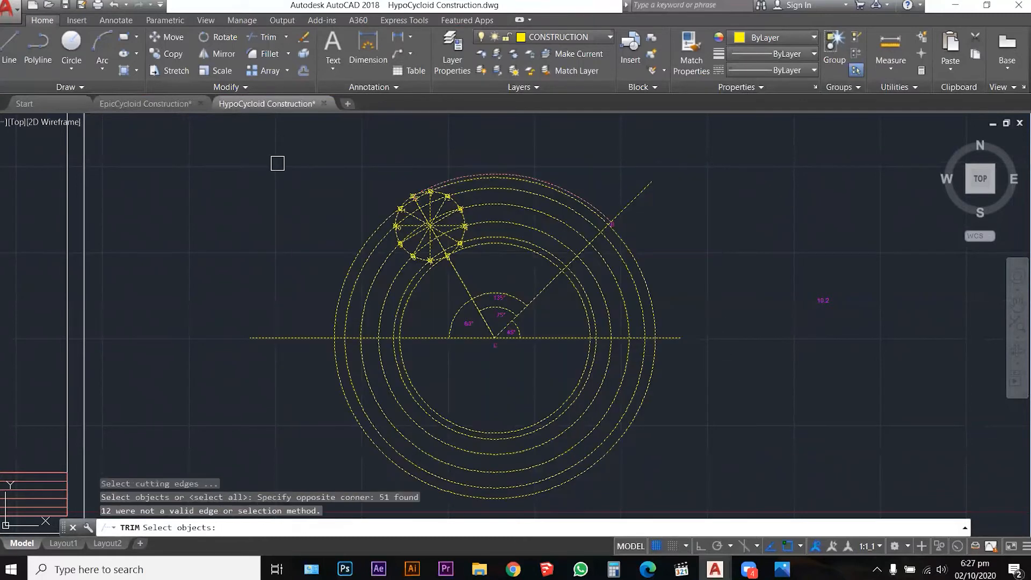
{"action": "key", "text": "Return"}
{"action": "left_click", "coordinate": [436, 306]}
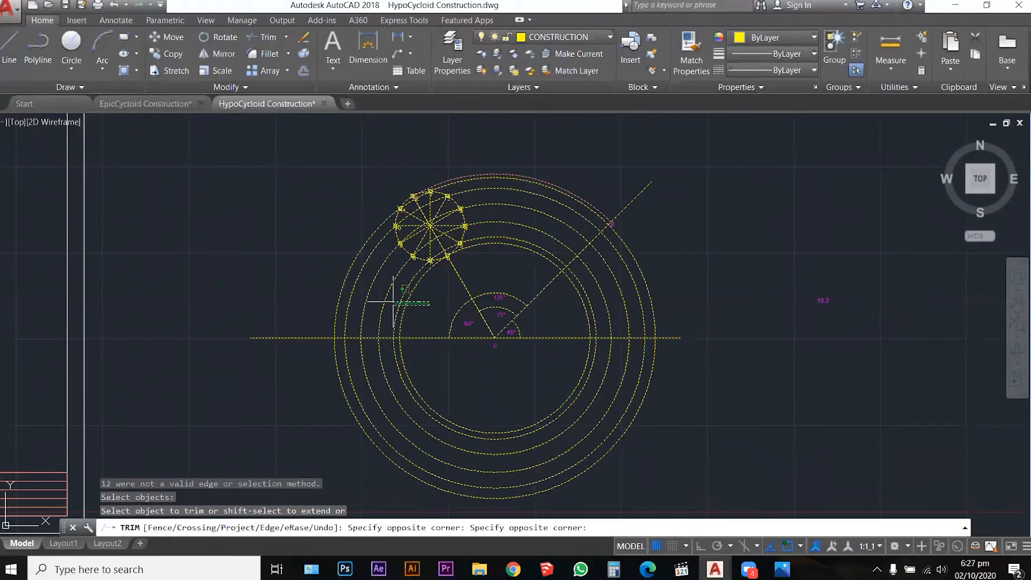
{"action": "left_click", "coordinate": [311, 288]}
Trim the concentric circles between line CB and the horizontal line on the 45° side
{"action": "left_click", "coordinate": [739, 272]}
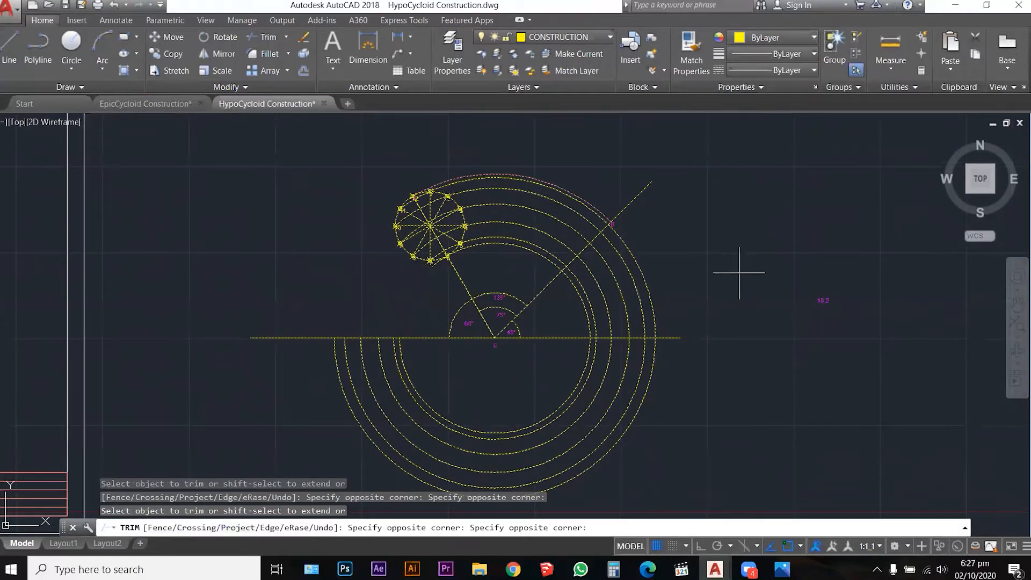
{"action": "left_click", "coordinate": [578, 322]}
{"action": "key", "text": "F1"}
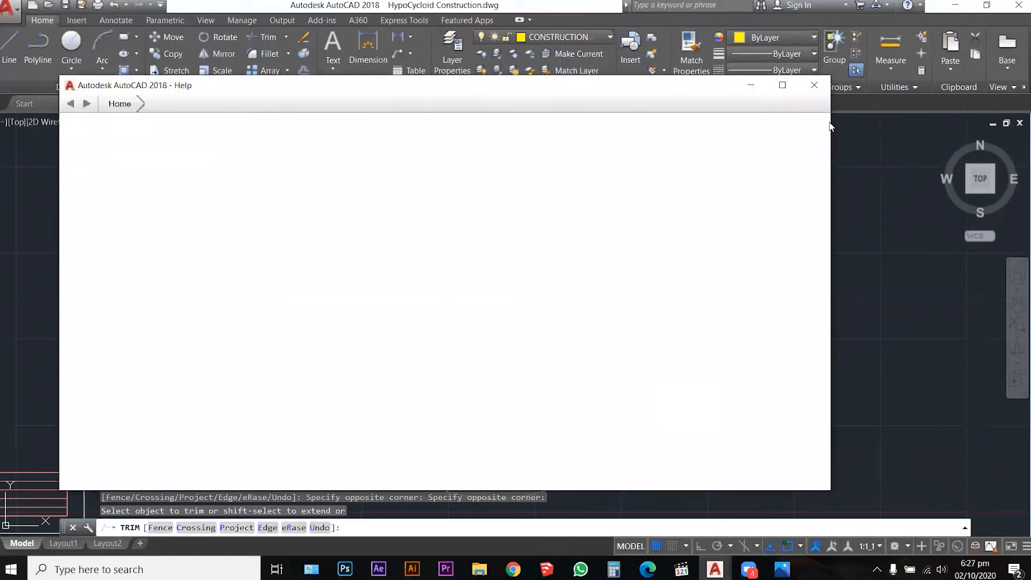
{"action": "left_click", "coordinate": [815, 85]}
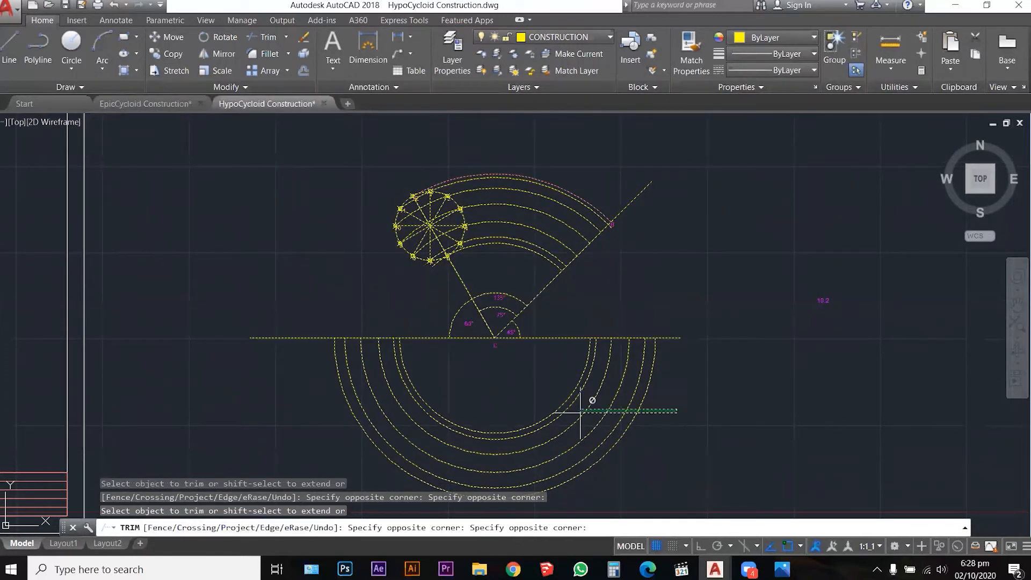
Leave the Trim command and erase the six leftover concentric arcs below the horizontal line through C
{"action": "left_click", "coordinate": [618, 409]}
{"action": "key", "text": "Escape"}
{"action": "key", "text": "Escape"}
{"action": "left_click", "coordinate": [678, 448]}
{"action": "left_click", "coordinate": [294, 403]}
{"action": "key", "text": "Delete"}
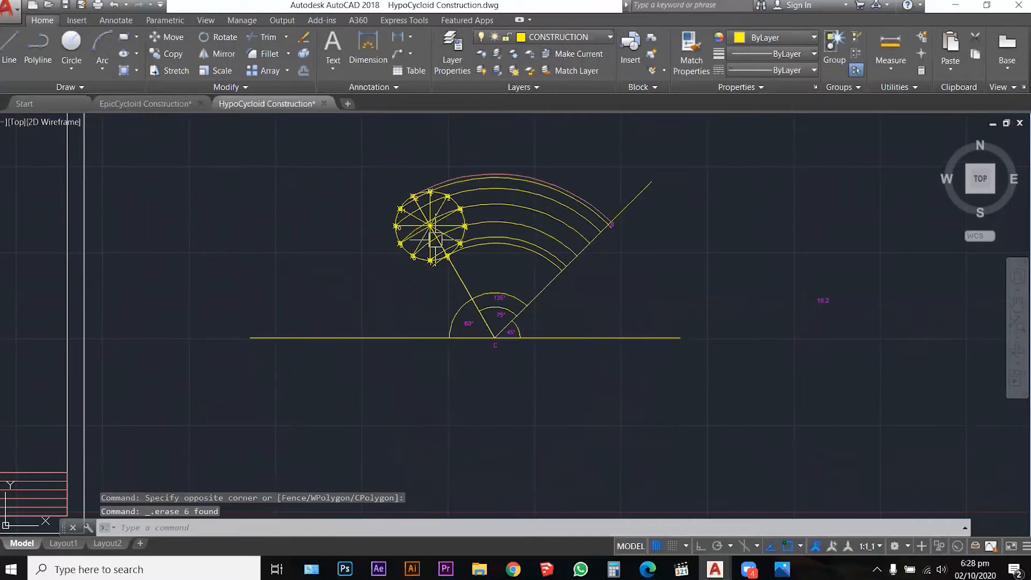
Start Trim with the rolling circle, its spokes and the concentric arcs crossing it as cutting edges
{"action": "scroll", "coordinate": [434, 238], "scroll_direction": "up", "scroll_amount": 6}
{"action": "scroll", "coordinate": [420, 204], "scroll_direction": "down", "scroll_amount": 2}
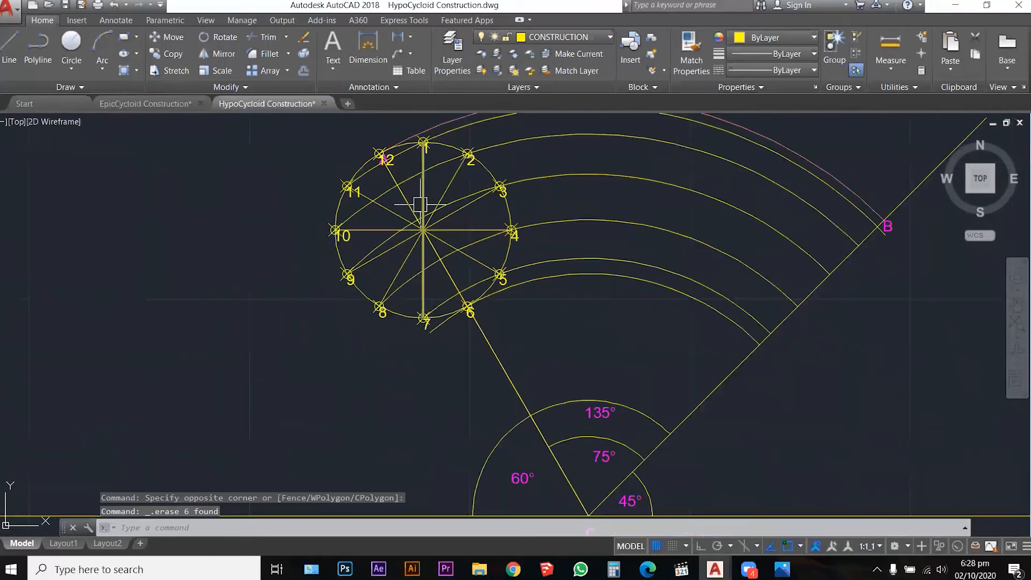
{"action": "type", "text": "tr"}
{"action": "key", "text": "Return"}
{"action": "left_click", "coordinate": [619, 355]}
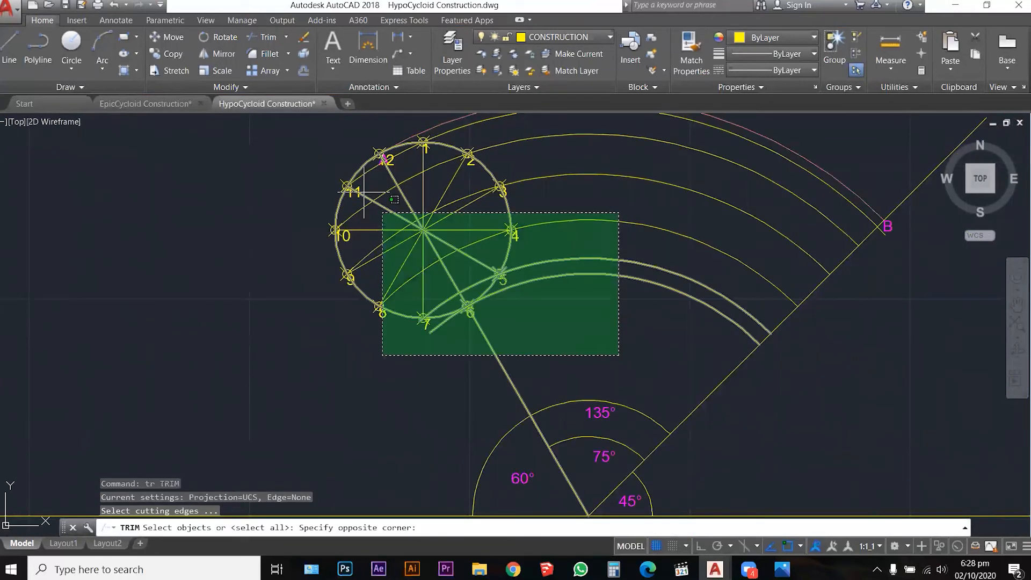
{"action": "left_click", "coordinate": [296, 131]}
{"action": "scroll", "coordinate": [329, 157], "scroll_direction": "up", "scroll_amount": 8}
{"action": "key", "text": "Return"}
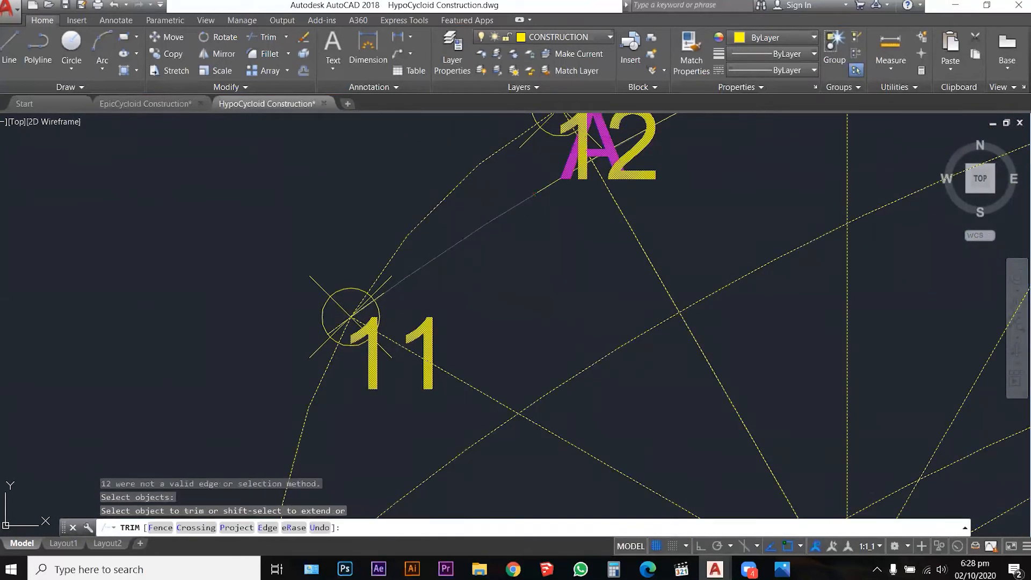
Try to trim the portions of the concentric arcs inside the rolling circle near points 9 to 11, and undo those trims
{"action": "scroll", "coordinate": [534, 236], "scroll_direction": "down", "scroll_amount": 4}
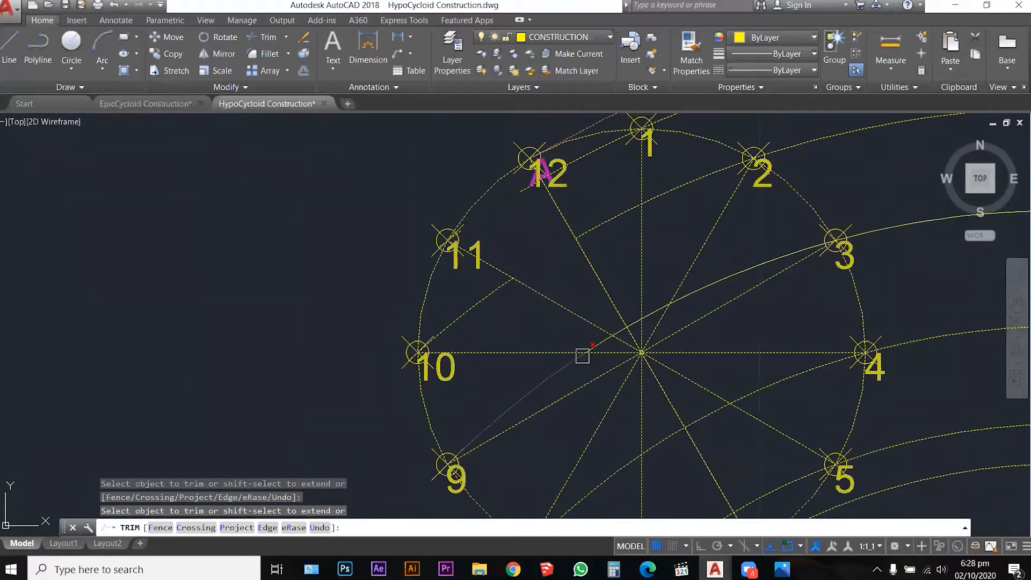
{"action": "left_click", "coordinate": [552, 375]}
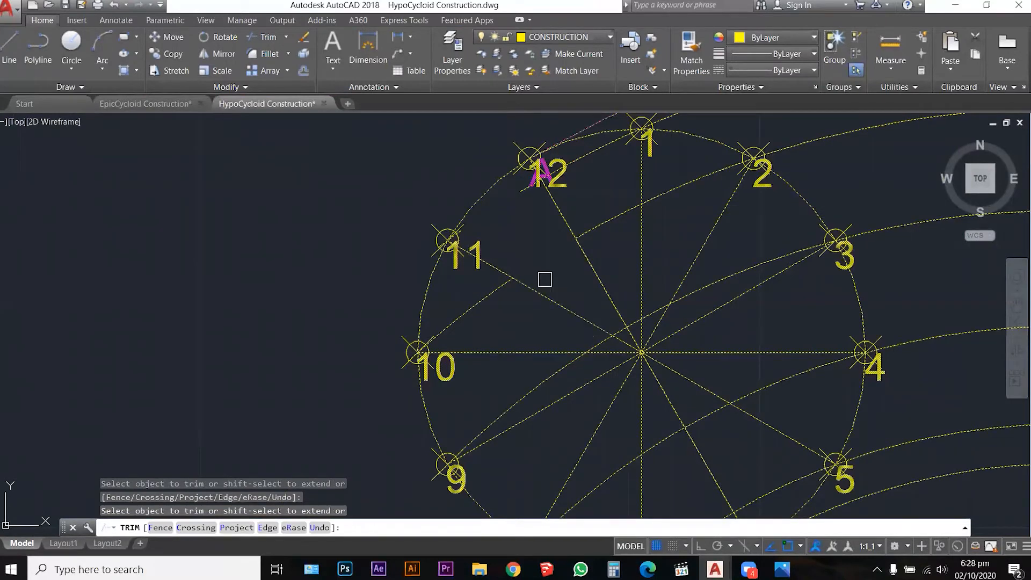
{"action": "scroll", "coordinate": [547, 261], "scroll_direction": "up", "scroll_amount": 4}
{"action": "key", "text": "ctrl+z"}
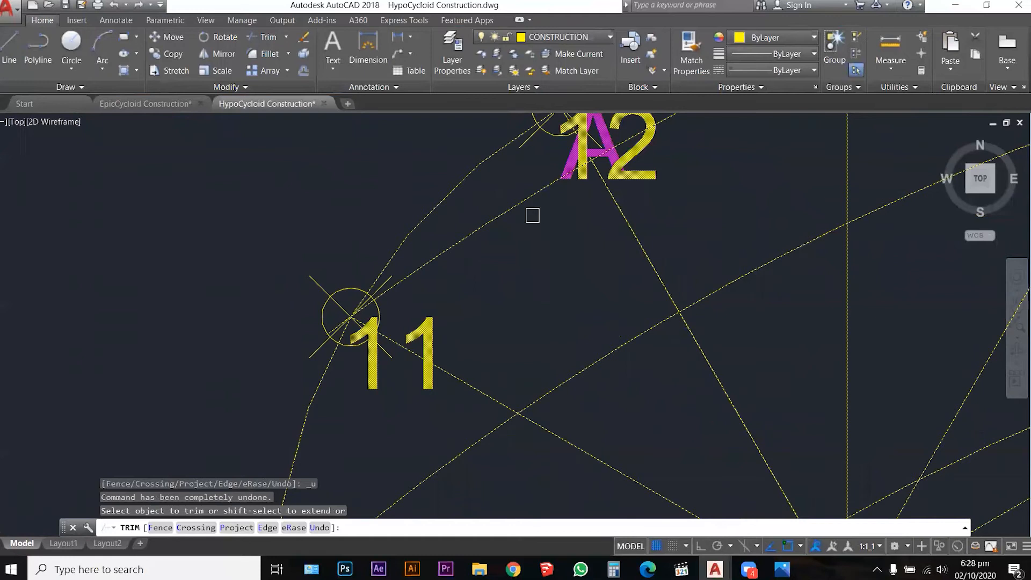
Trim the innermost arc's overhang between points 6 and 7 so that it starts at point 6
{"action": "scroll", "coordinate": [532, 215], "scroll_direction": "down", "scroll_amount": 5}
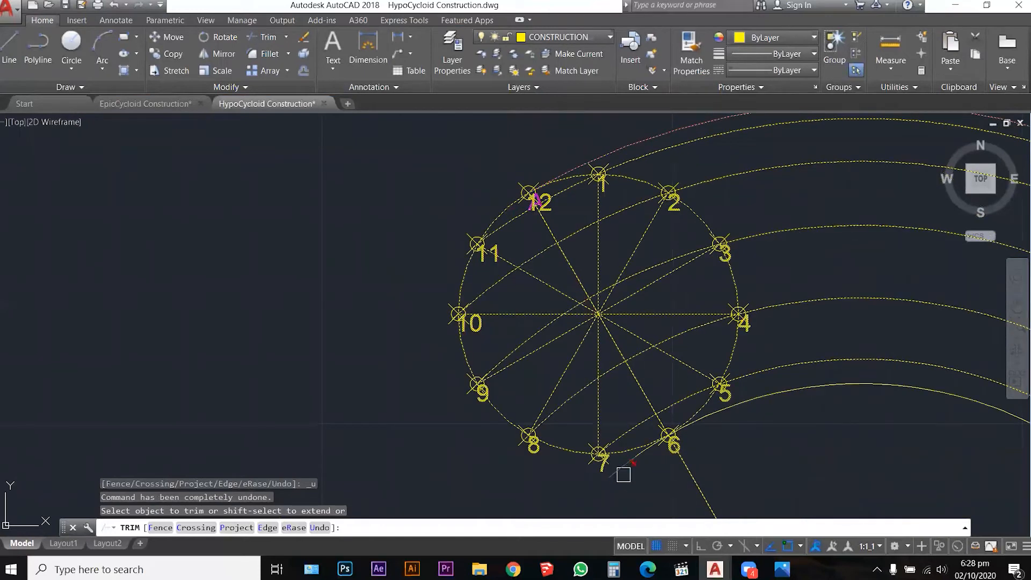
{"action": "scroll", "coordinate": [644, 467], "scroll_direction": "up", "scroll_amount": 5}
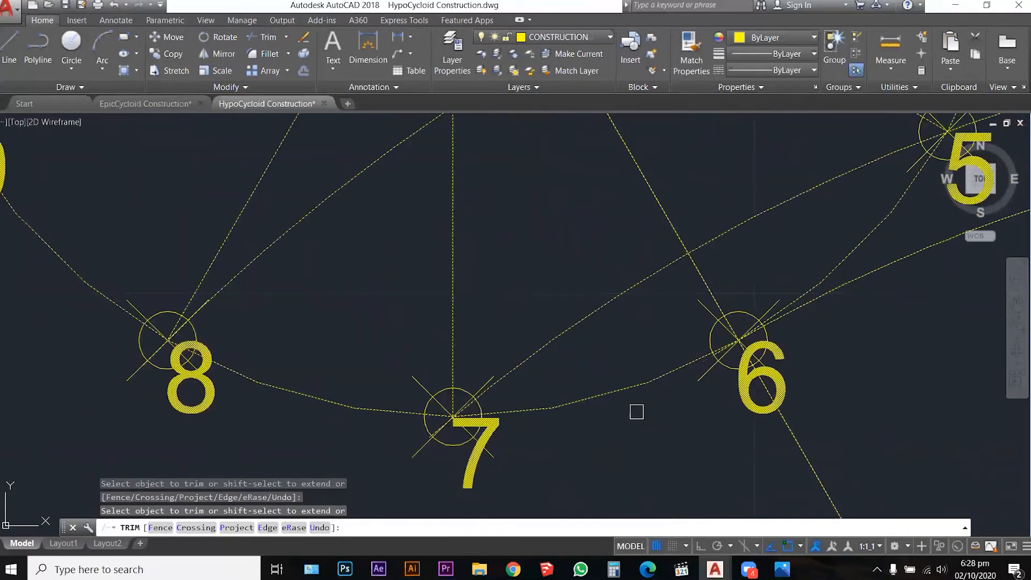
{"action": "scroll", "coordinate": [570, 410], "scroll_direction": "down", "scroll_amount": 4}
{"action": "left_click", "coordinate": [571, 410]}
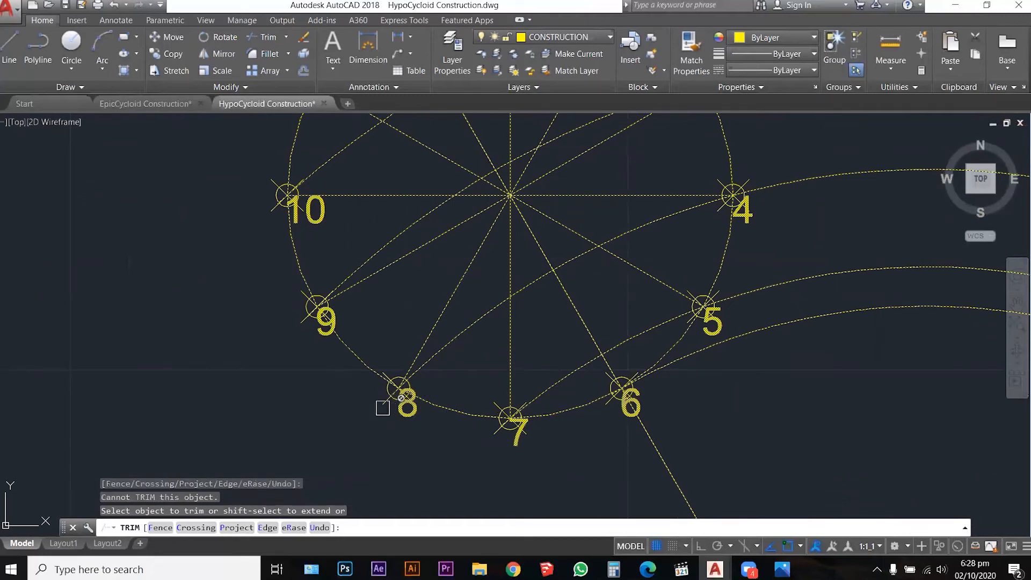
Try to trim the short overhang of point 1's arc past line CB at B, and leave the Trim command
{"action": "scroll", "coordinate": [351, 413], "scroll_direction": "down", "scroll_amount": 4}
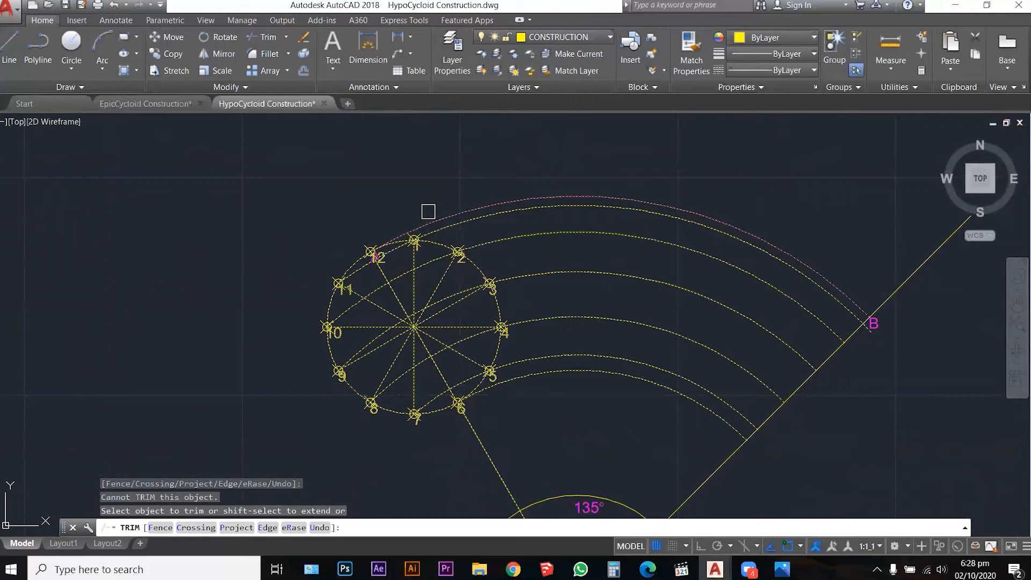
{"action": "scroll", "coordinate": [428, 211], "scroll_direction": "down", "scroll_amount": 2}
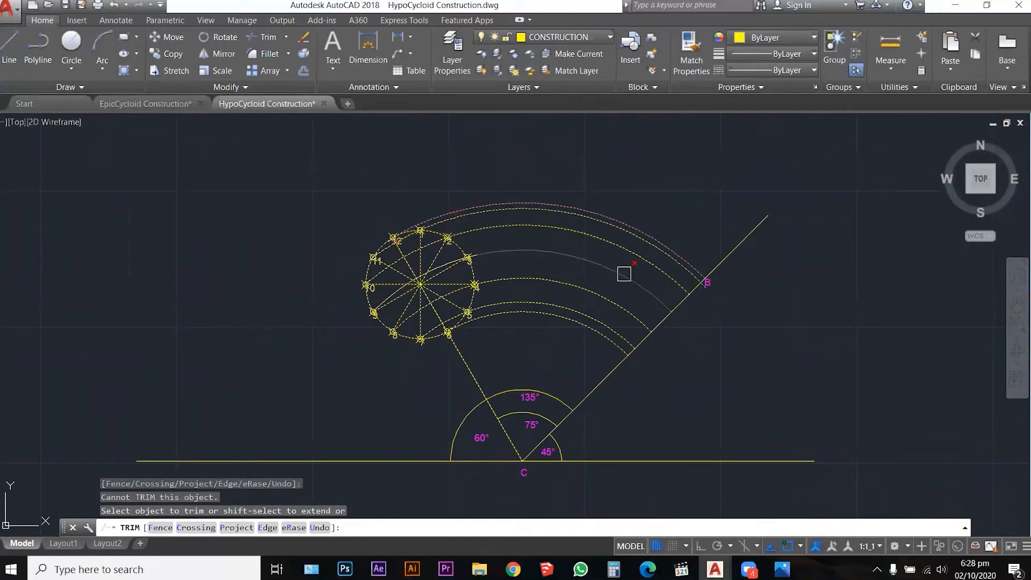
{"action": "scroll", "coordinate": [684, 290], "scroll_direction": "up", "scroll_amount": 4}
{"action": "left_click", "coordinate": [742, 284]}
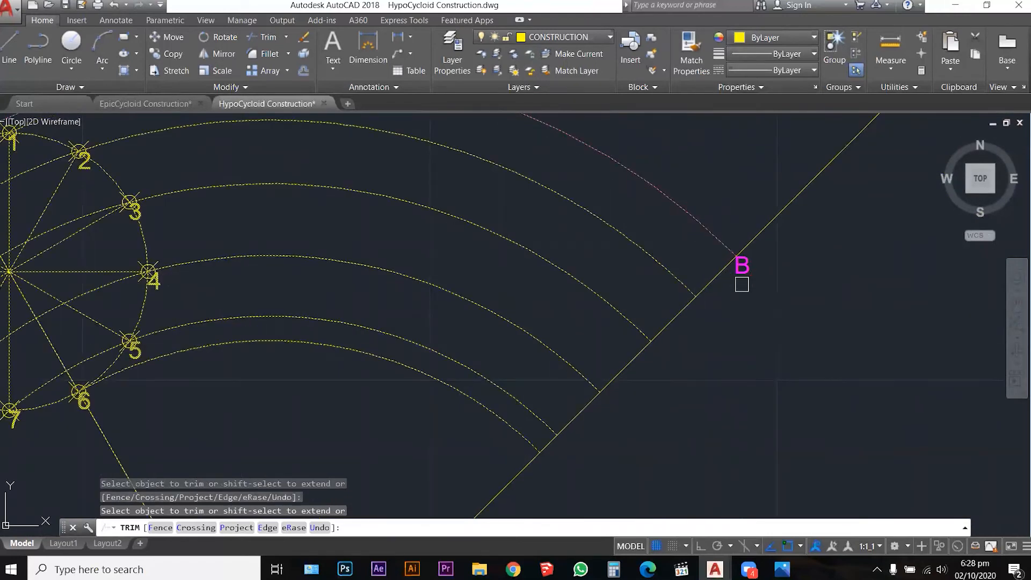
{"action": "key", "text": "Escape"}
{"action": "key", "text": "Escape"}
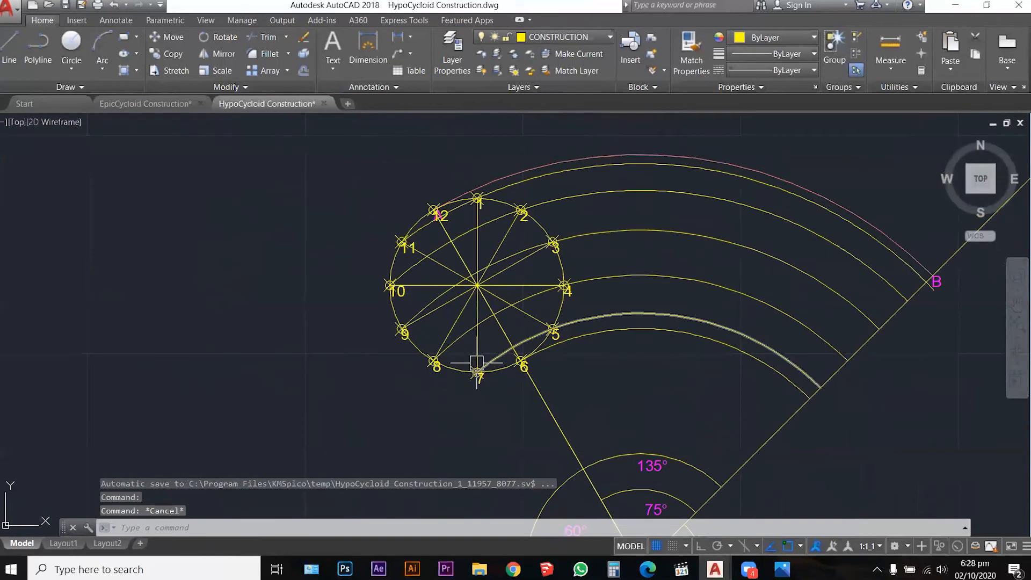
{"action": "key", "text": "Escape"}
On the HIDDEN LINES layer, draw a circle centred on C that passes through the rolling circle's centre
{"action": "scroll", "coordinate": [437, 306], "scroll_direction": "down", "scroll_amount": 2}
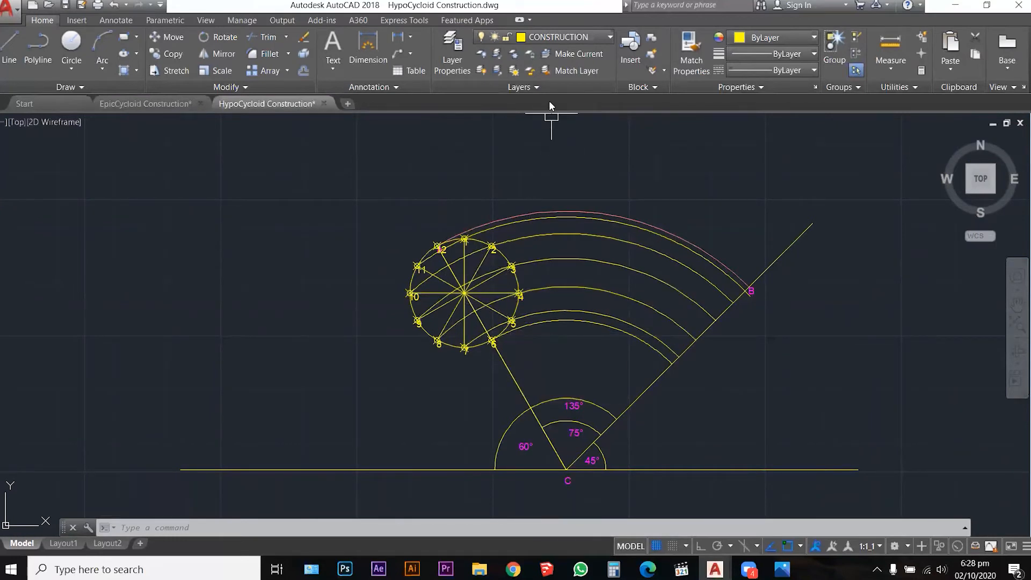
{"action": "left_click", "coordinate": [577, 40]}
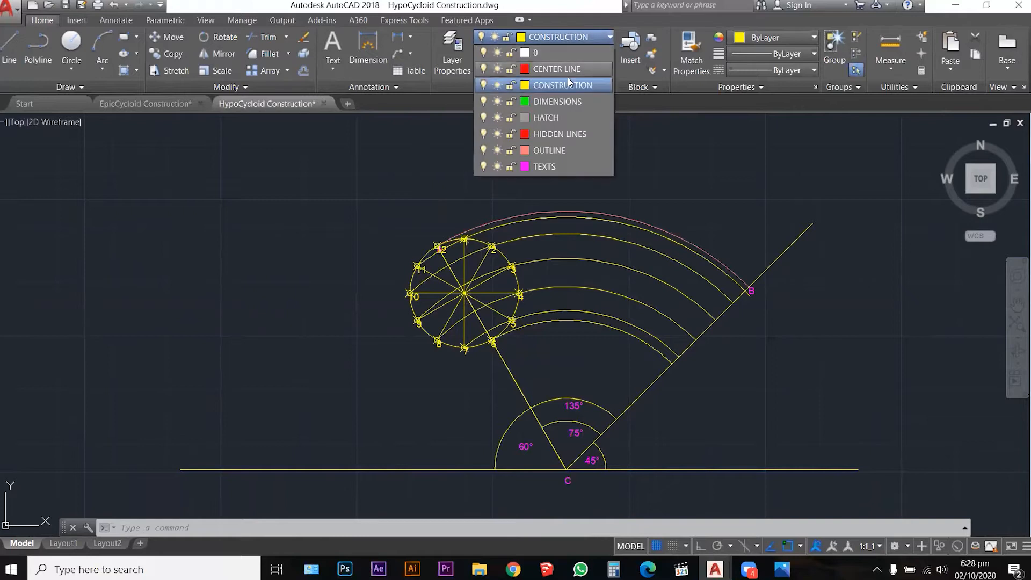
{"action": "left_click", "coordinate": [548, 134]}
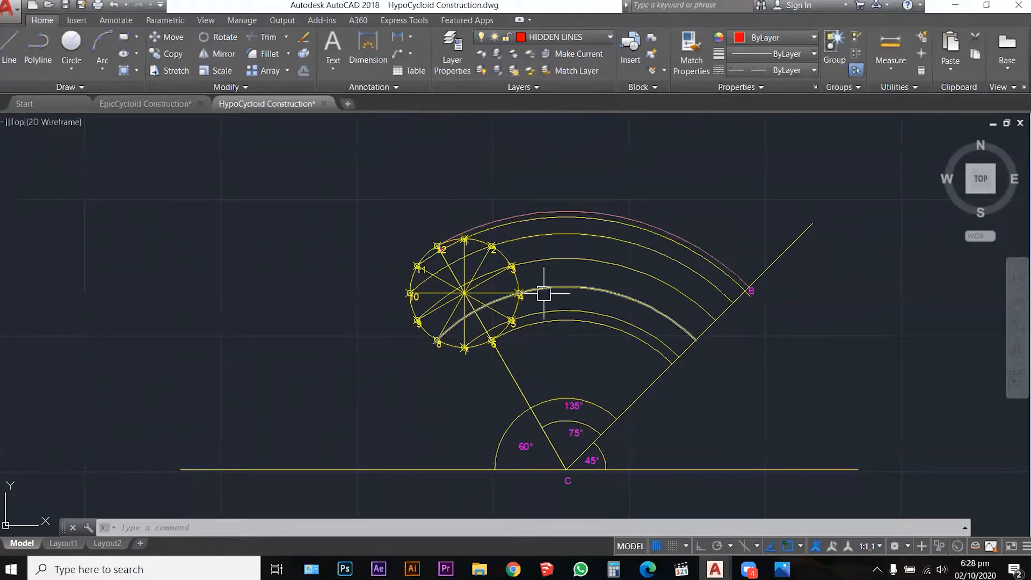
{"action": "type", "text": "c"}
{"action": "key", "text": "Return"}
{"action": "left_click", "coordinate": [566, 469]}
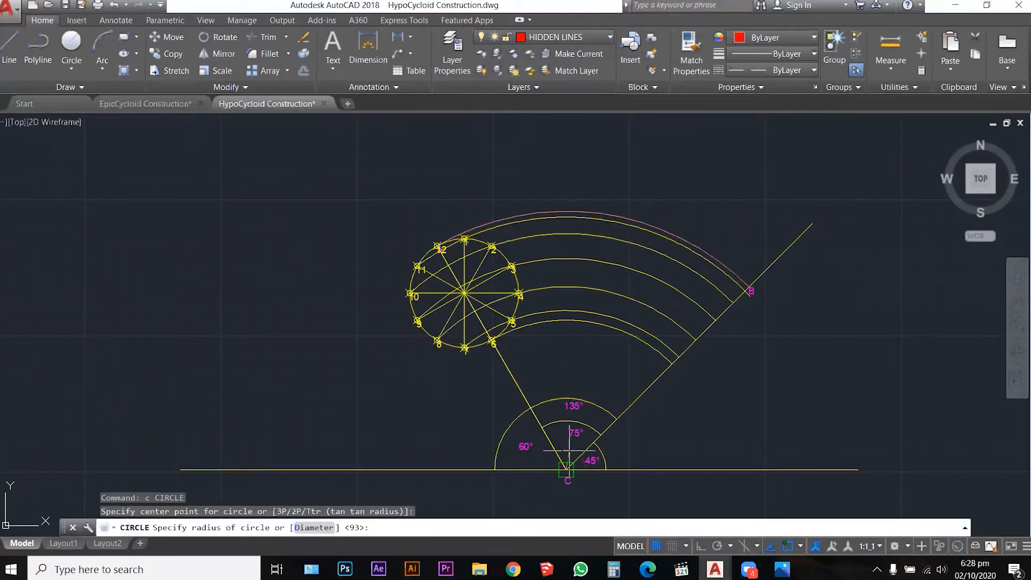
{"action": "scroll", "coordinate": [483, 290], "scroll_direction": "up", "scroll_amount": 2}
{"action": "scroll", "coordinate": [429, 301], "scroll_direction": "up", "scroll_amount": 5}
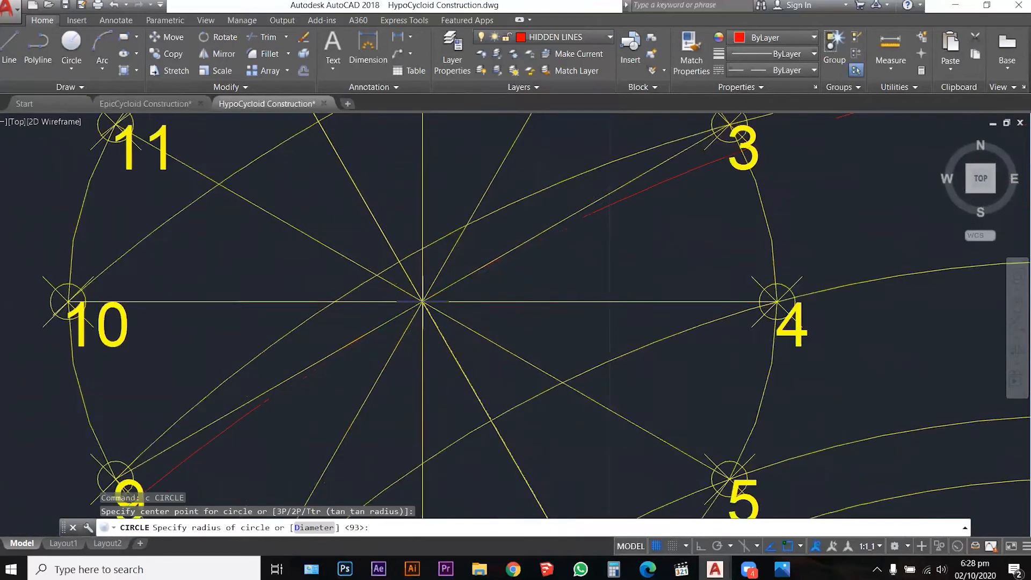
{"action": "scroll", "coordinate": [422, 302], "scroll_direction": "down", "scroll_amount": 4}
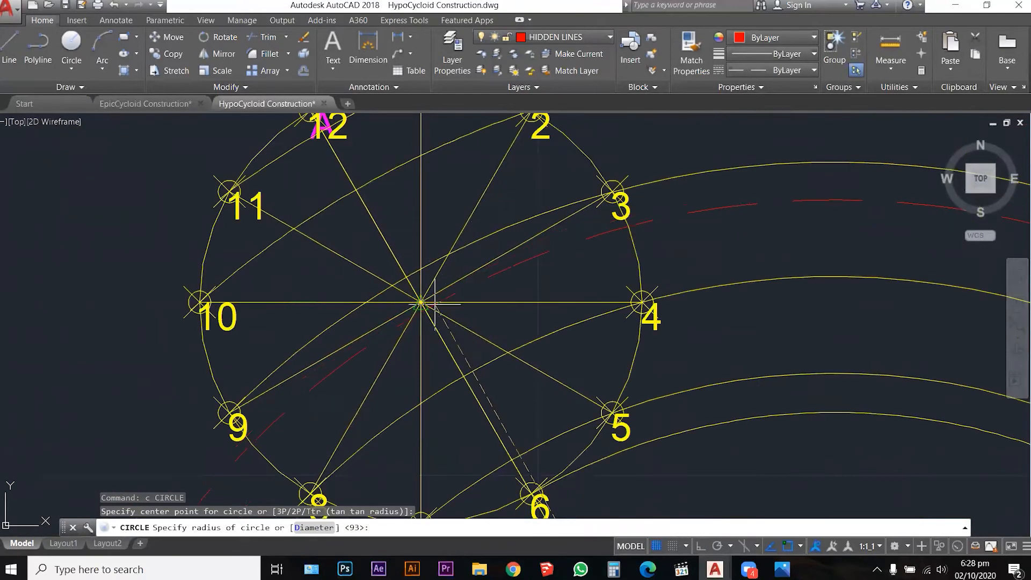
{"action": "scroll", "coordinate": [421, 302], "scroll_direction": "down", "scroll_amount": 2}
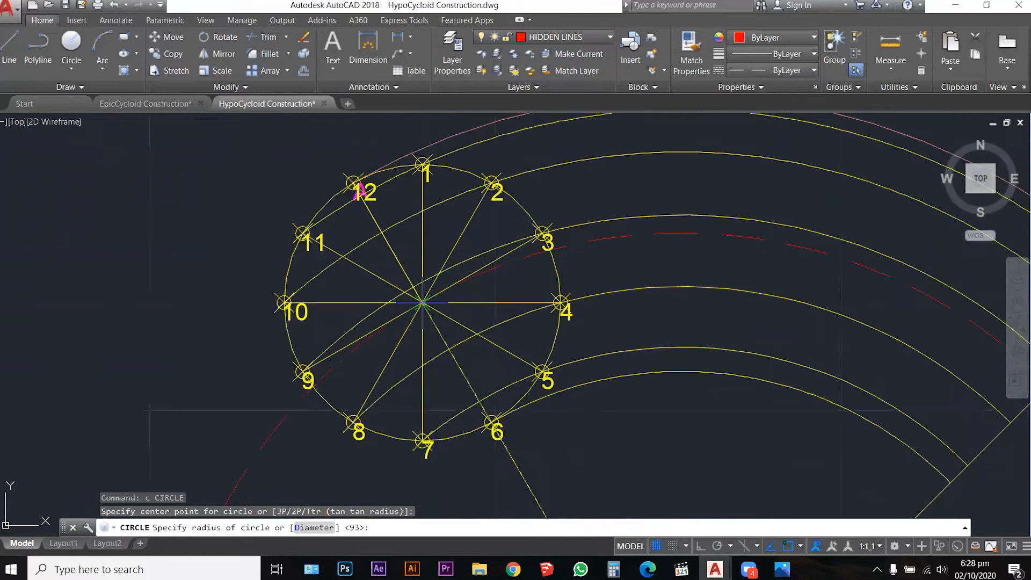
{"action": "left_click", "coordinate": [422, 303]}
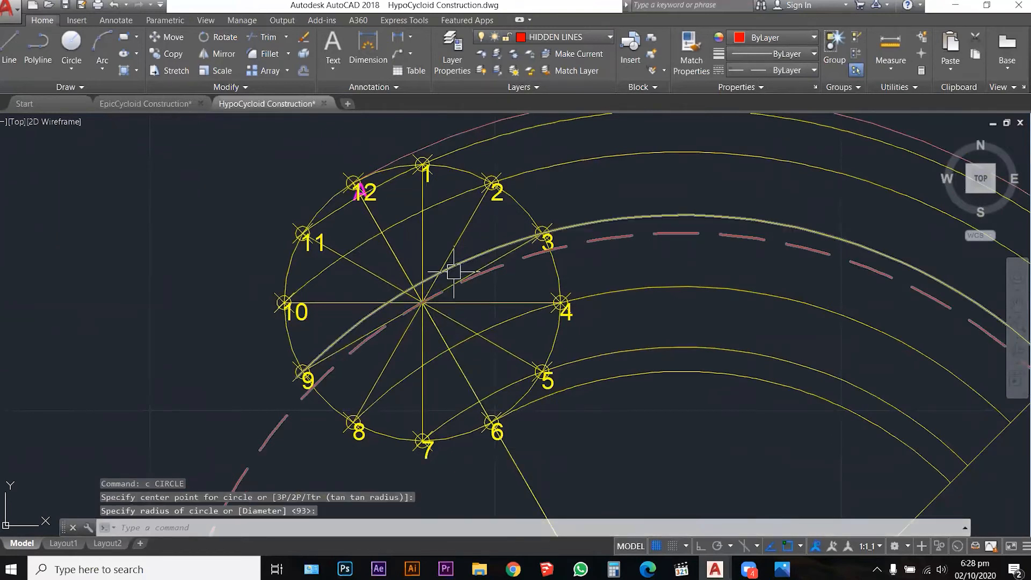
Trim the dashed circle outside the rolling circle and line CB, using the rolling circle, spokes, arcs and line CB as cutting edges
{"action": "scroll", "coordinate": [460, 274], "scroll_direction": "down", "scroll_amount": 3}
{"action": "key", "text": "Escape"}
{"action": "type", "text": "tr"}
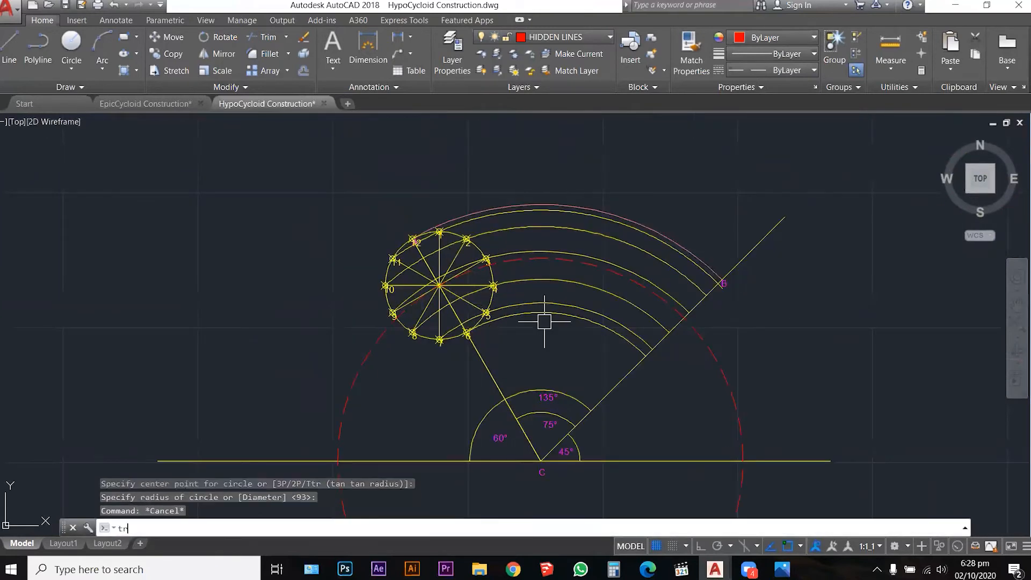
{"action": "key", "text": "Return"}
{"action": "left_click", "coordinate": [768, 364]}
{"action": "left_click", "coordinate": [364, 221]}
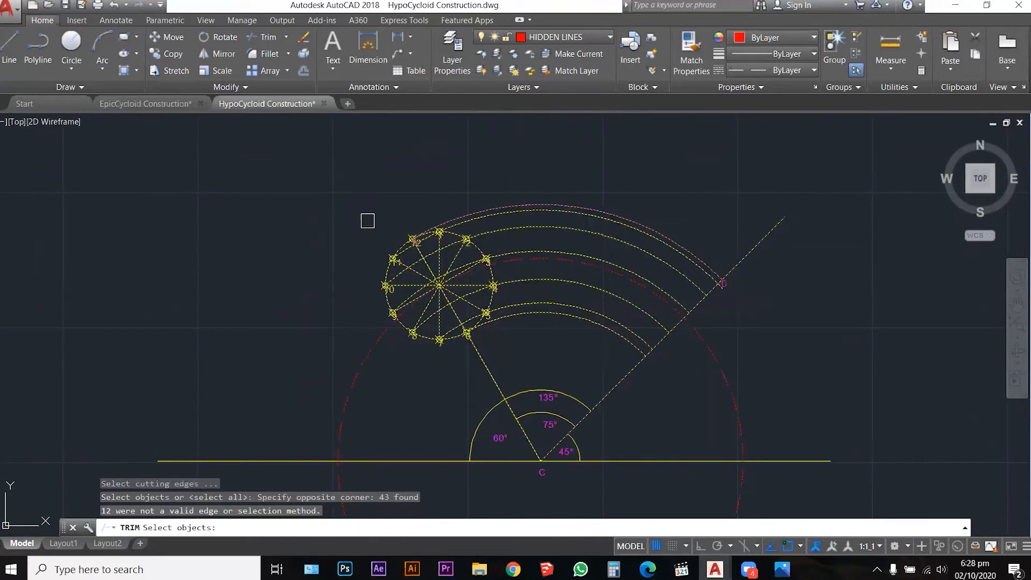
{"action": "key", "text": "Return"}
{"action": "scroll", "coordinate": [416, 290], "scroll_direction": "up", "scroll_amount": 8}
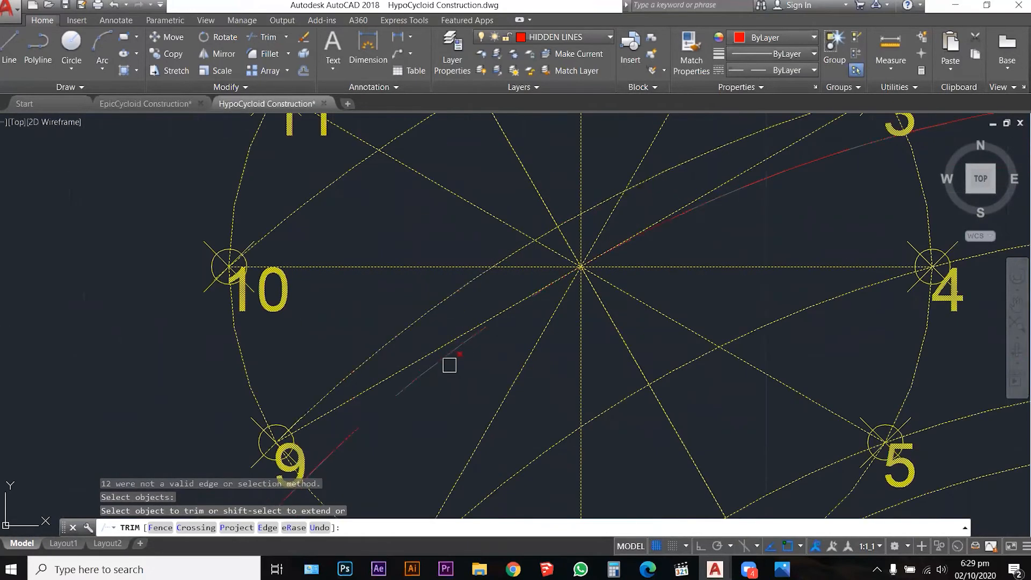
{"action": "left_click", "coordinate": [448, 362]}
{"action": "scroll", "coordinate": [394, 308], "scroll_direction": "down", "scroll_amount": 8}
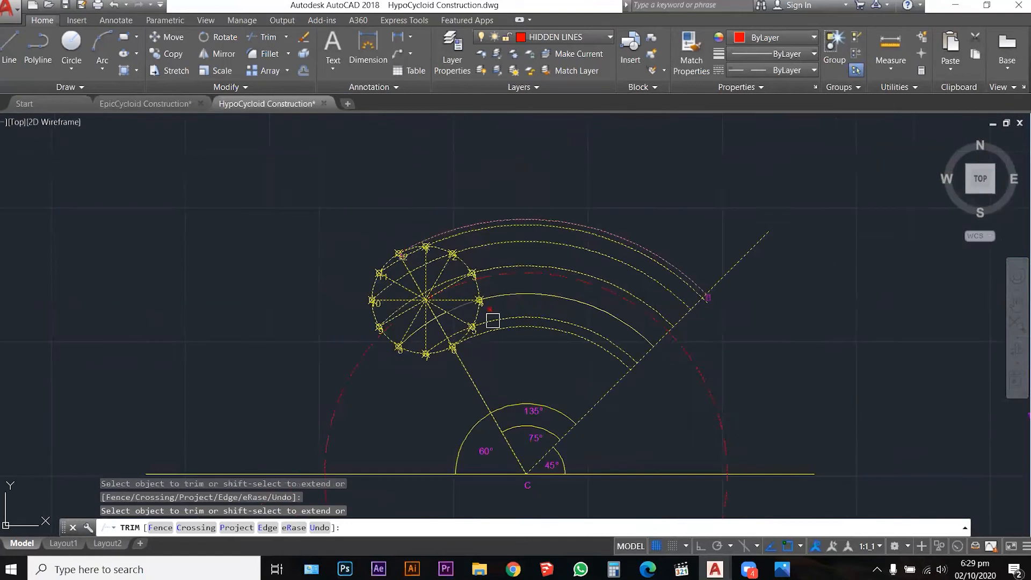
{"action": "key", "text": "Escape"}
{"action": "key", "text": "Escape"}
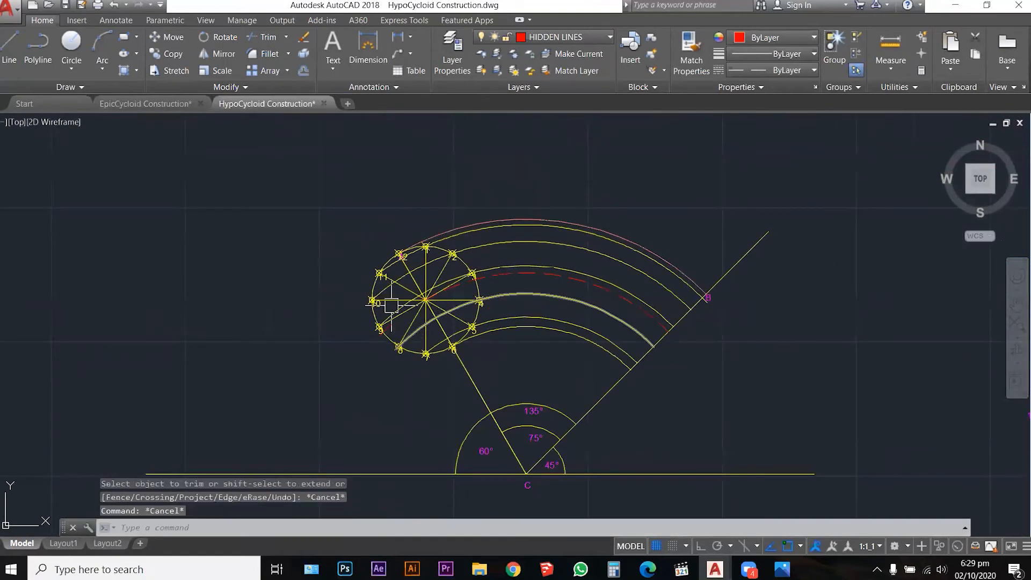
Erase the leftover dashed fragment inside the rolling circle near point 9
{"action": "scroll", "coordinate": [391, 301], "scroll_direction": "up", "scroll_amount": 5}
{"action": "left_click", "coordinate": [374, 338]}
{"action": "key", "text": "Delete"}
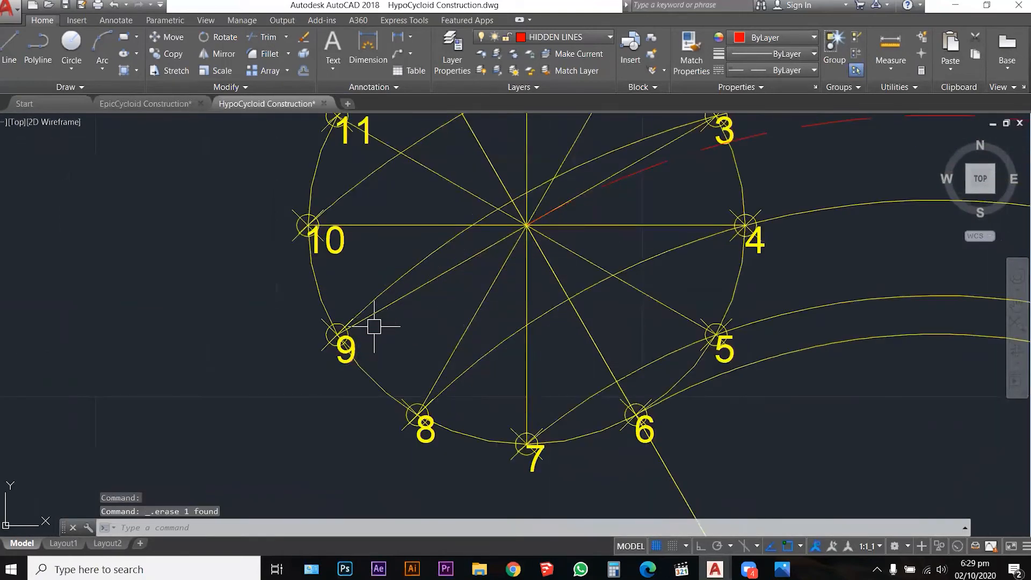
{"action": "scroll", "coordinate": [392, 301], "scroll_direction": "down", "scroll_amount": 4}
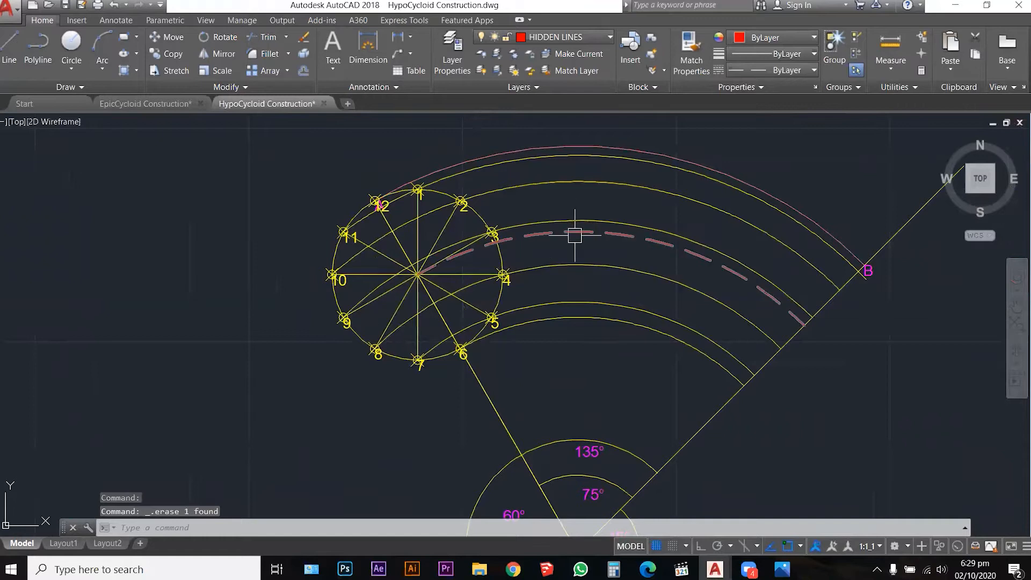
Divide the dashed arc between the rolling circle's centre and line CB into 12 equal segments
{"action": "left_click", "coordinate": [575, 234]}
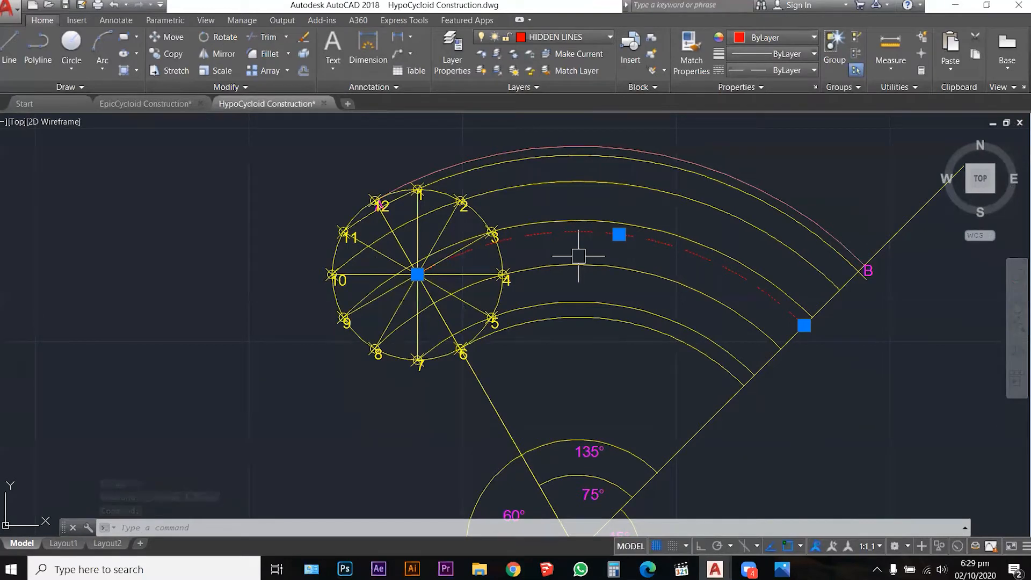
{"action": "key", "text": "Escape"}
{"action": "key", "text": "Escape"}
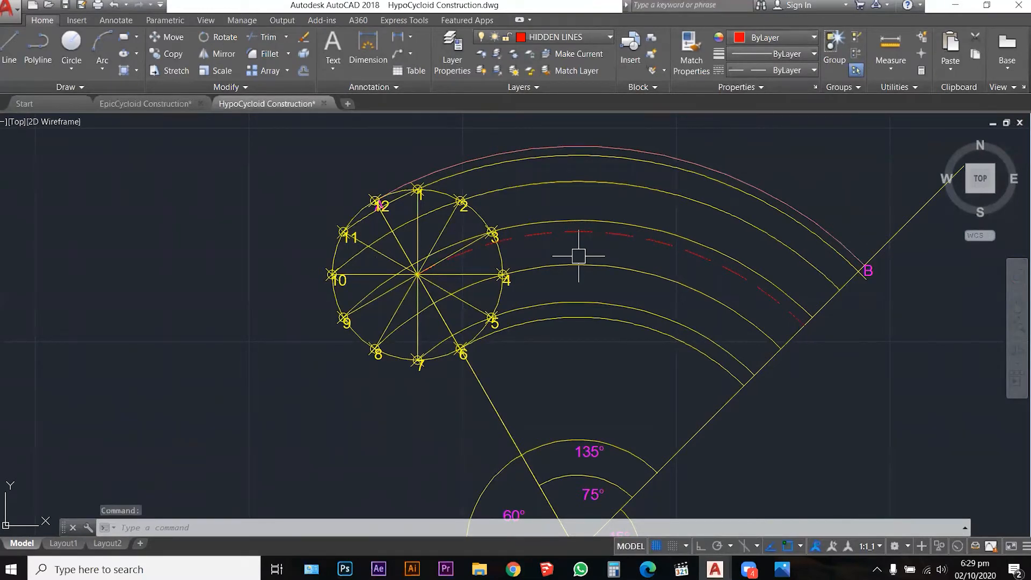
{"action": "type", "text": "di"}
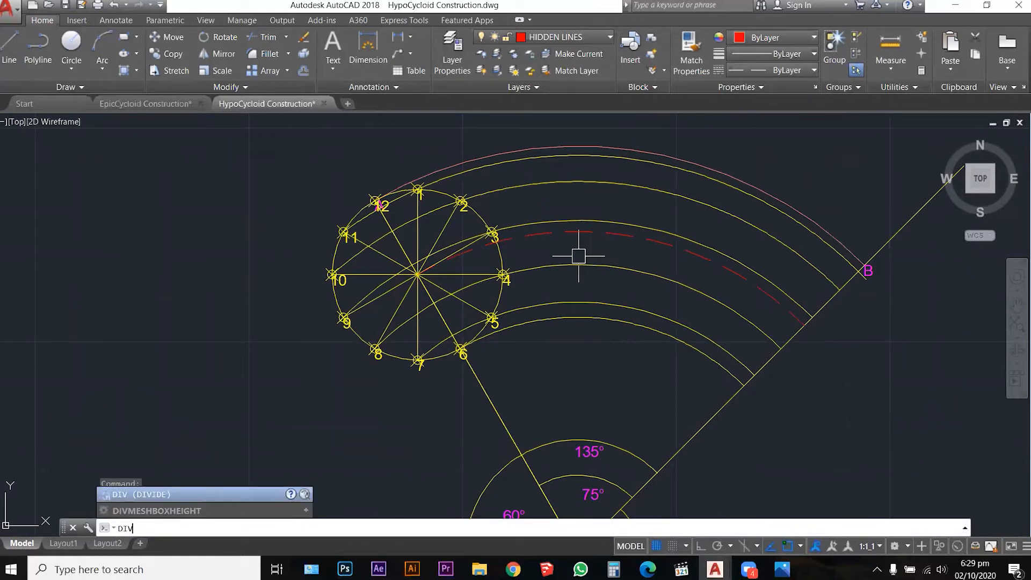
{"action": "key", "text": "Return"}
{"action": "left_click", "coordinate": [592, 239]}
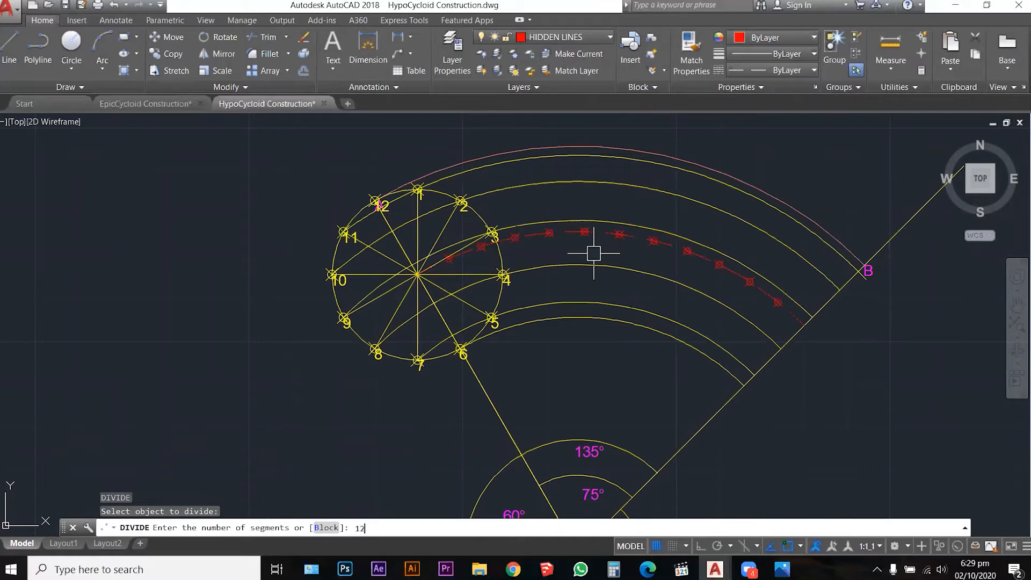
{"action": "key", "text": "Return"}
{"action": "key", "text": "Escape"}
{"action": "key", "text": "Escape"}
{"action": "key", "text": "Escape"}
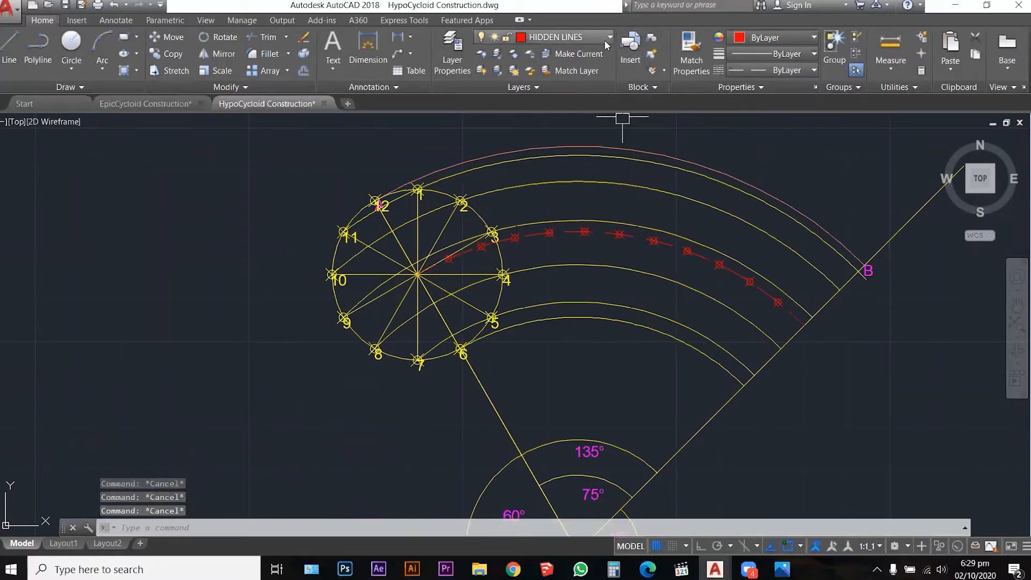
Make CONSTRUCTION the current layer
{"action": "left_click", "coordinate": [568, 37]}
{"action": "left_click", "coordinate": [543, 82]}
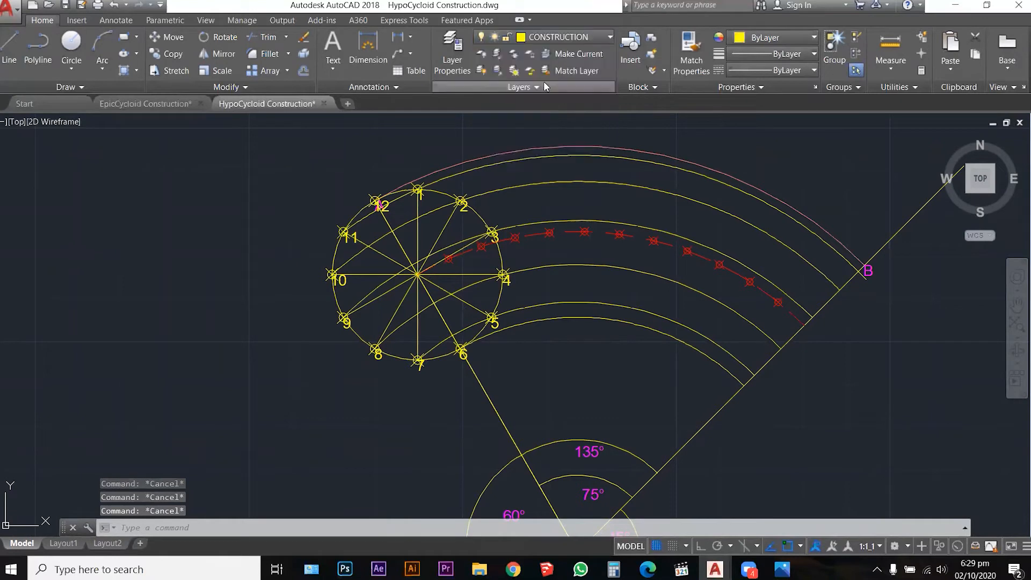
On the CONSTRUCTION layer, draw lines joining C to the two dashed-arc division points nearest line CB
{"action": "left_click", "coordinate": [557, 36]}
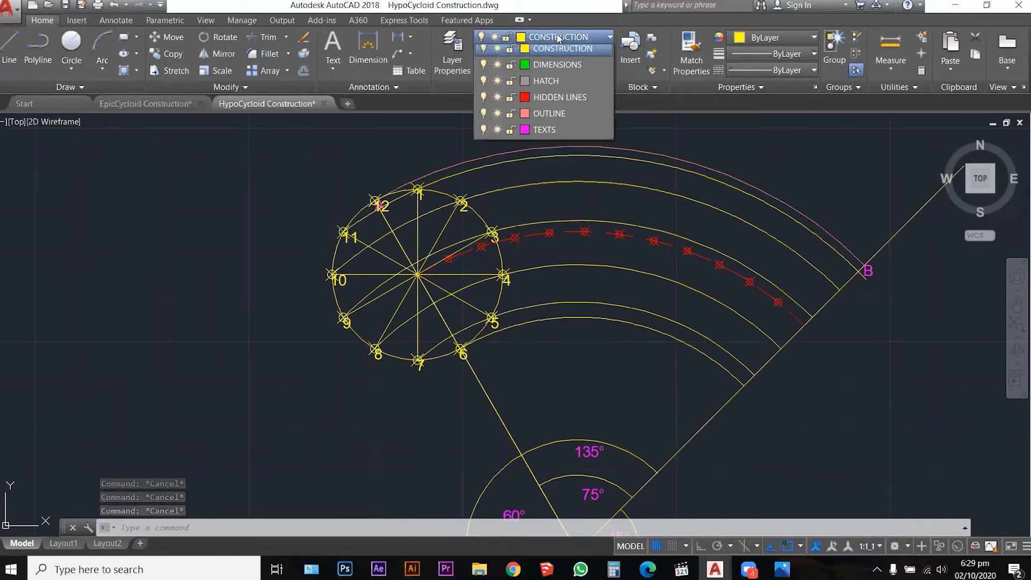
{"action": "left_click", "coordinate": [558, 36]}
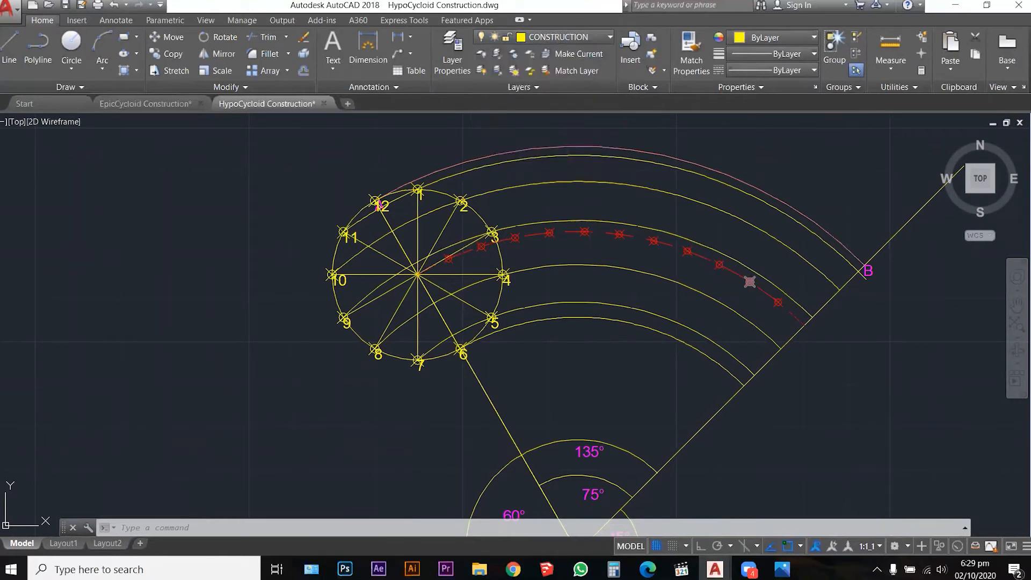
{"action": "type", "text": "l"}
{"action": "key", "text": "Return"}
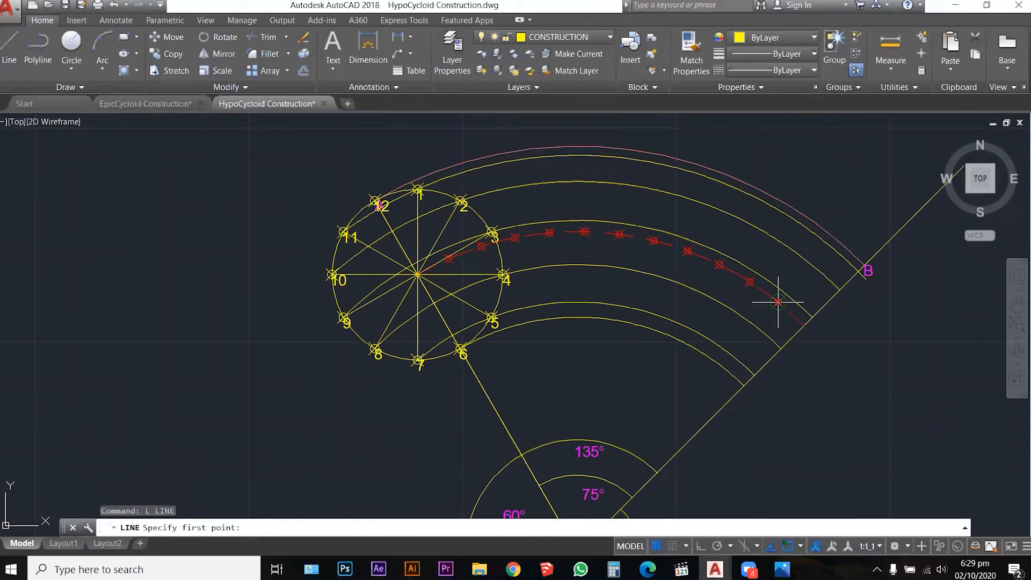
{"action": "left_click", "coordinate": [778, 303]}
{"action": "scroll", "coordinate": [752, 290], "scroll_direction": "down", "scroll_amount": 3}
{"action": "scroll", "coordinate": [682, 382], "scroll_direction": "up", "scroll_amount": 5}
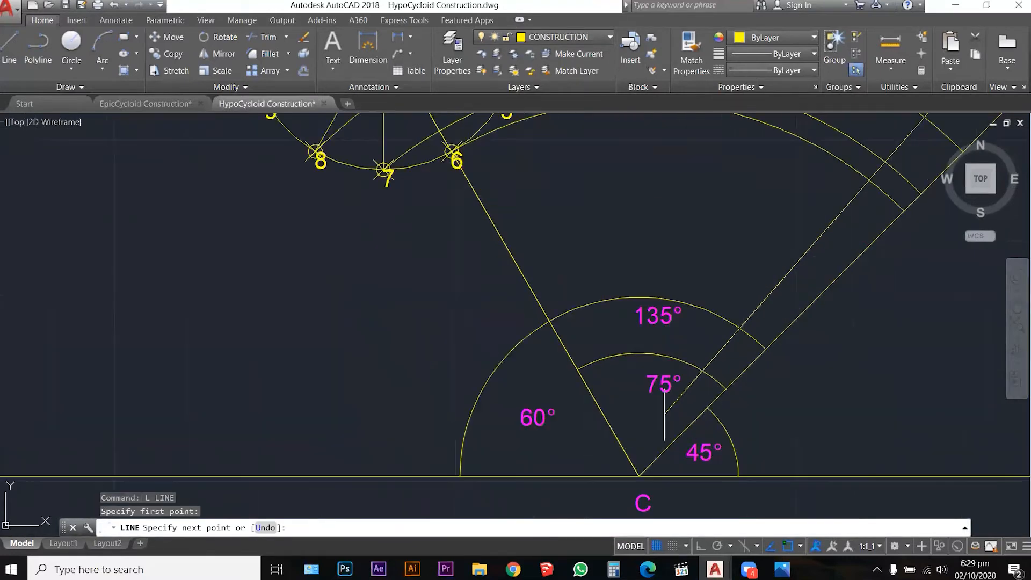
{"action": "left_click", "coordinate": [651, 473]}
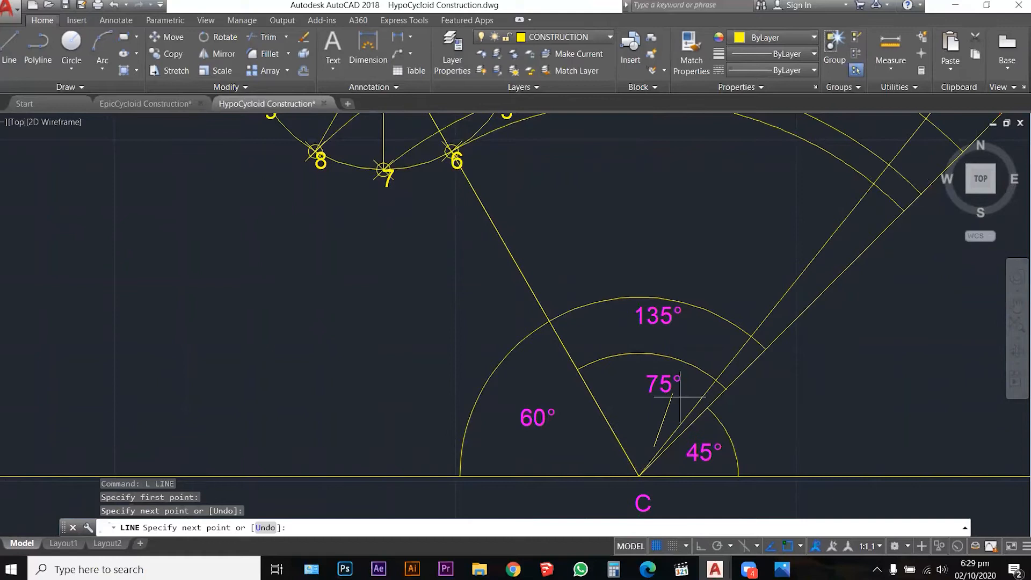
{"action": "scroll", "coordinate": [680, 397], "scroll_direction": "down", "scroll_amount": 5}
{"action": "left_click", "coordinate": [771, 259]}
{"action": "key", "text": "Return"}
Draw lines joining C to the third and fourth division points of the dashed arc, counted from line CB
{"action": "key", "text": "Return"}
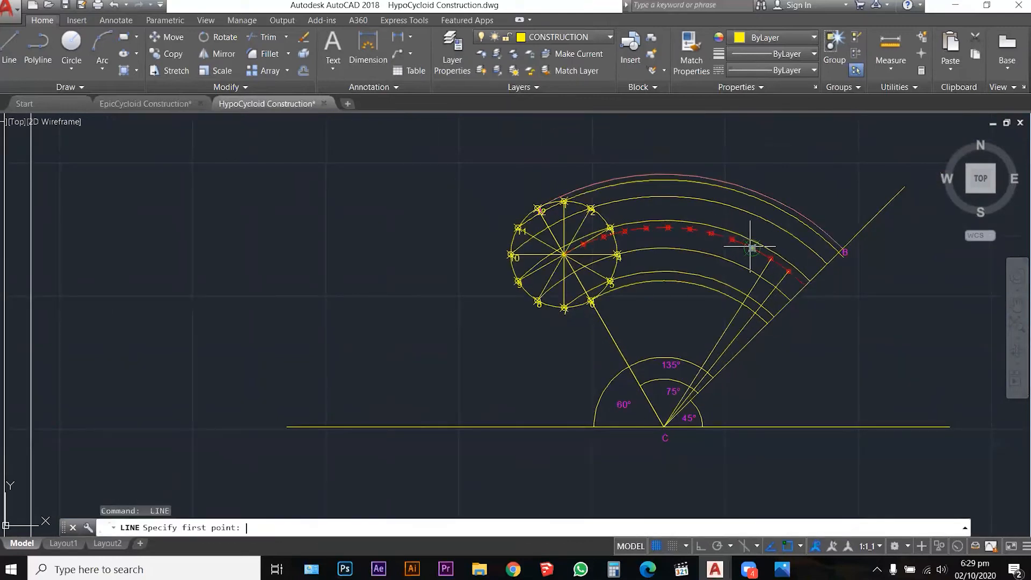
{"action": "scroll", "coordinate": [759, 258], "scroll_direction": "up", "scroll_amount": 3}
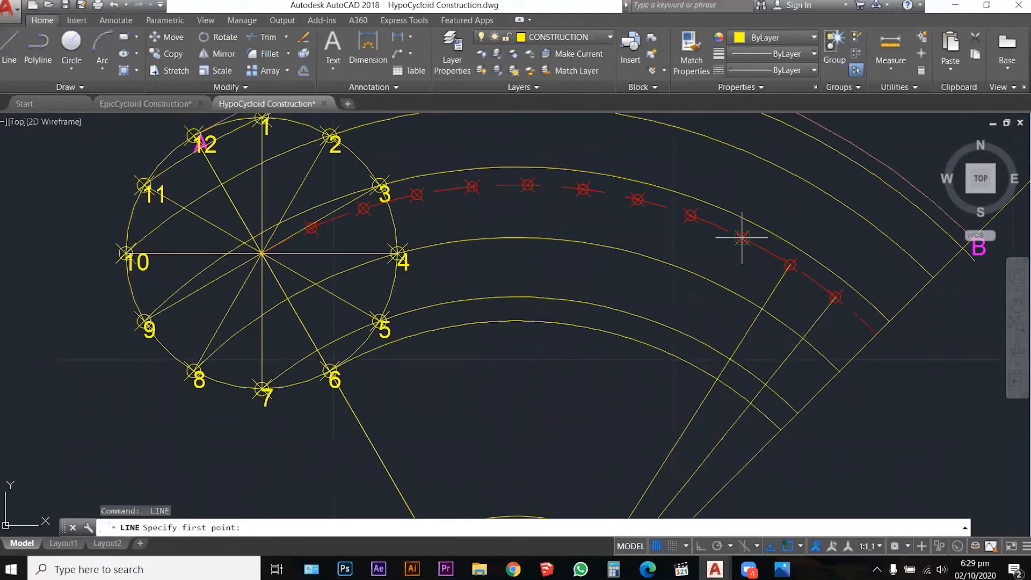
{"action": "left_click", "coordinate": [741, 233]}
{"action": "scroll", "coordinate": [787, 179], "scroll_direction": "down", "scroll_amount": 5}
{"action": "scroll", "coordinate": [685, 374], "scroll_direction": "up", "scroll_amount": 5}
{"action": "scroll", "coordinate": [685, 375], "scroll_direction": "up", "scroll_amount": 2}
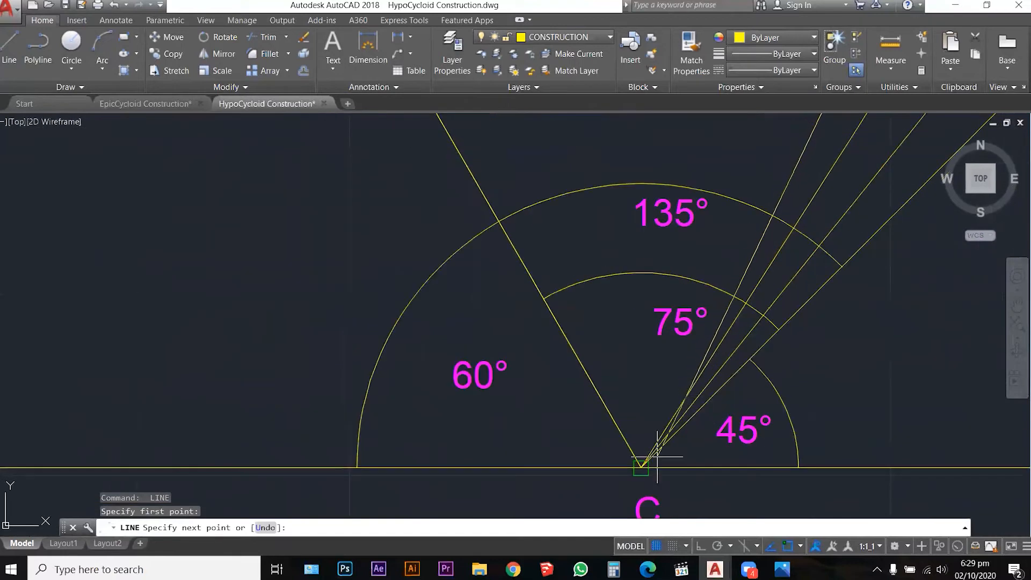
{"action": "left_click", "coordinate": [641, 467]}
{"action": "scroll", "coordinate": [641, 408], "scroll_direction": "down", "scroll_amount": 5}
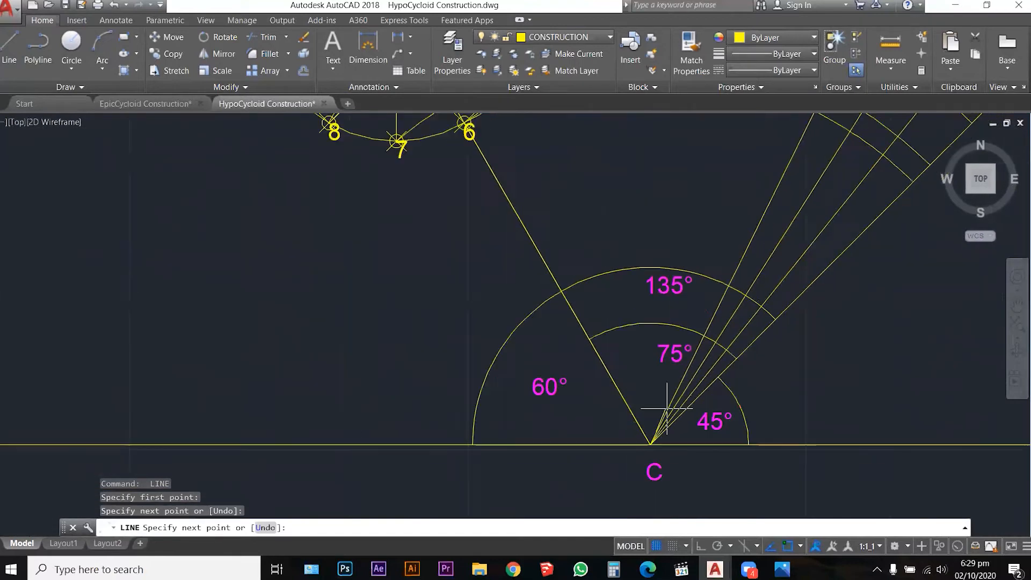
{"action": "scroll", "coordinate": [689, 339], "scroll_direction": "up", "scroll_amount": 5}
{"action": "left_click", "coordinate": [687, 337]}
{"action": "key", "text": "Return"}
Draw lines joining C to the fifth and sixth division points of the dashed arc, counted from line CB
{"action": "key", "text": "Return"}
{"action": "left_click", "coordinate": [635, 321]}
{"action": "scroll", "coordinate": [627, 230], "scroll_direction": "down", "scroll_amount": 7}
{"action": "scroll", "coordinate": [609, 317], "scroll_direction": "up", "scroll_amount": 10}
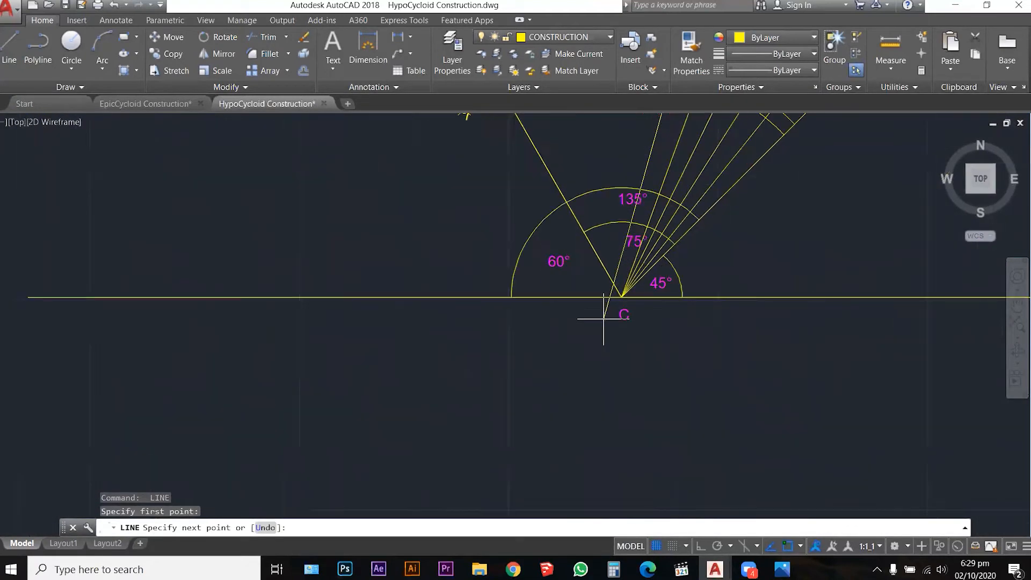
{"action": "left_click", "coordinate": [611, 317]}
{"action": "scroll", "coordinate": [610, 323], "scroll_direction": "down", "scroll_amount": 8}
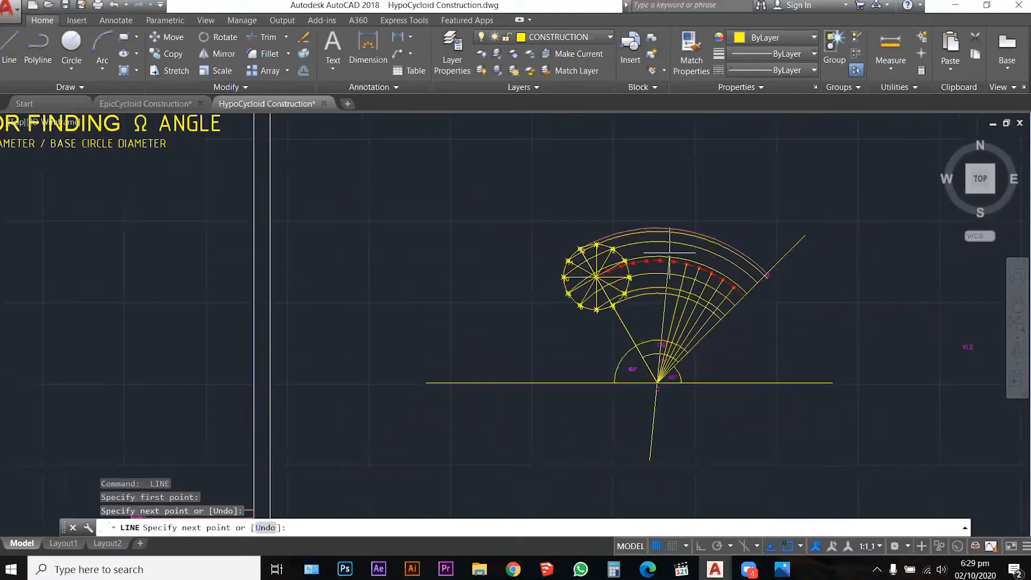
{"action": "scroll", "coordinate": [679, 274], "scroll_direction": "up", "scroll_amount": 6}
{"action": "left_click", "coordinate": [682, 287]}
{"action": "key", "text": "Escape"}
Draw lines joining C to the seventh and eighth division points of the dashed arc, counted from line CB
{"action": "key", "text": "Return"}
{"action": "left_click", "coordinate": [628, 281]}
{"action": "scroll", "coordinate": [617, 226], "scroll_direction": "down", "scroll_amount": 8}
{"action": "scroll", "coordinate": [612, 322], "scroll_direction": "up", "scroll_amount": 8}
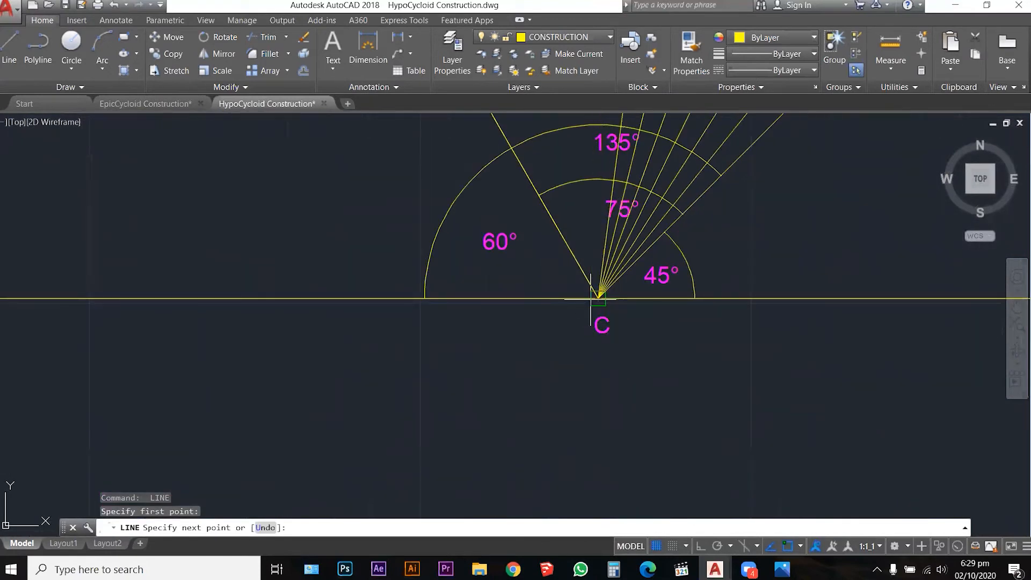
{"action": "left_click", "coordinate": [600, 298]}
{"action": "scroll", "coordinate": [628, 349], "scroll_direction": "down", "scroll_amount": 6}
{"action": "scroll", "coordinate": [634, 319], "scroll_direction": "up", "scroll_amount": 6}
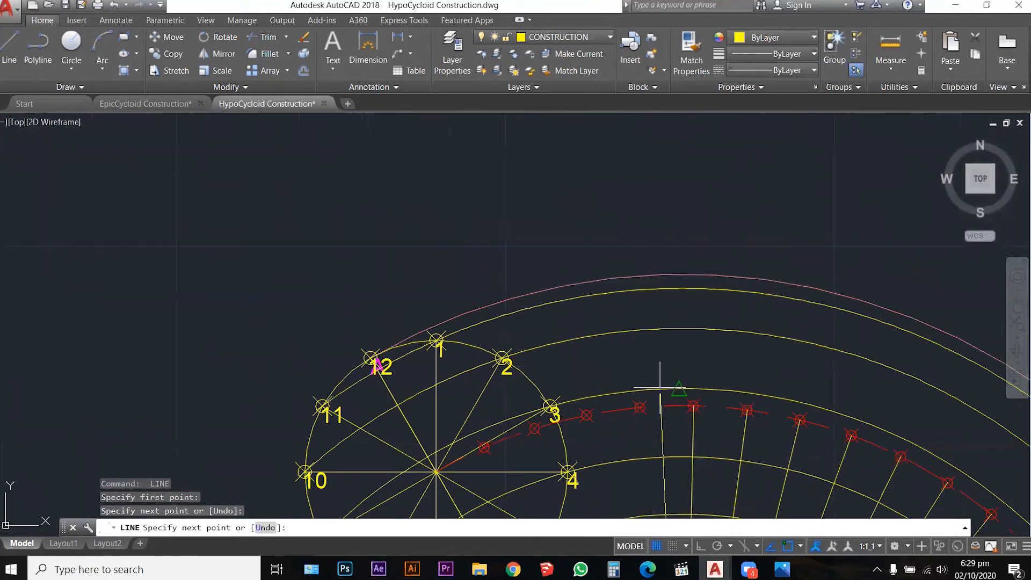
{"action": "left_click", "coordinate": [639, 407]}
{"action": "key", "text": "Escape"}
Draw separate lines to C from the ninth and tenth division points of the dashed arc, counted from line CB
{"action": "key", "text": "Return"}
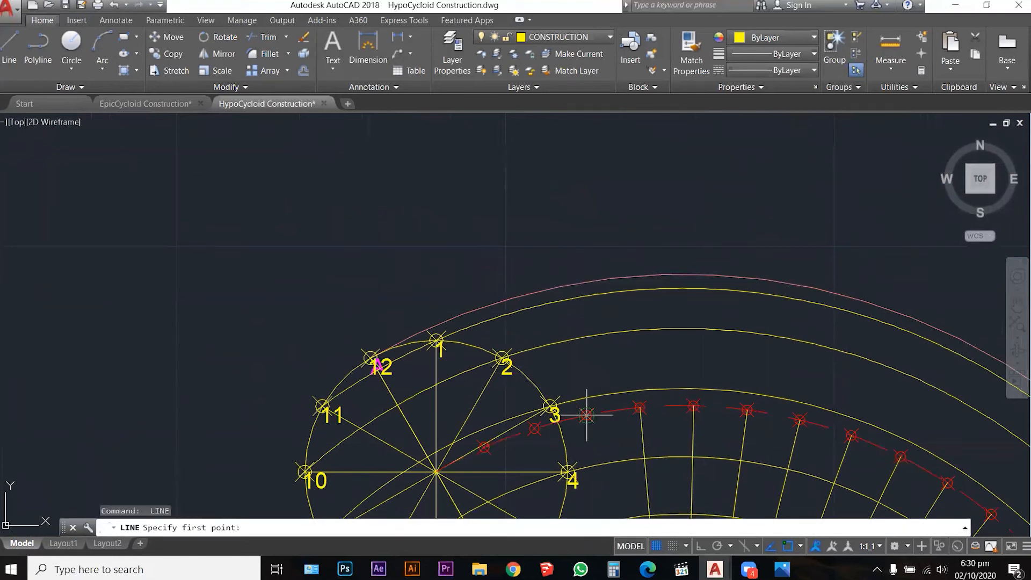
{"action": "left_click", "coordinate": [586, 415]}
{"action": "scroll", "coordinate": [586, 416], "scroll_direction": "down", "scroll_amount": 6}
{"action": "scroll", "coordinate": [639, 425], "scroll_direction": "up", "scroll_amount": 8}
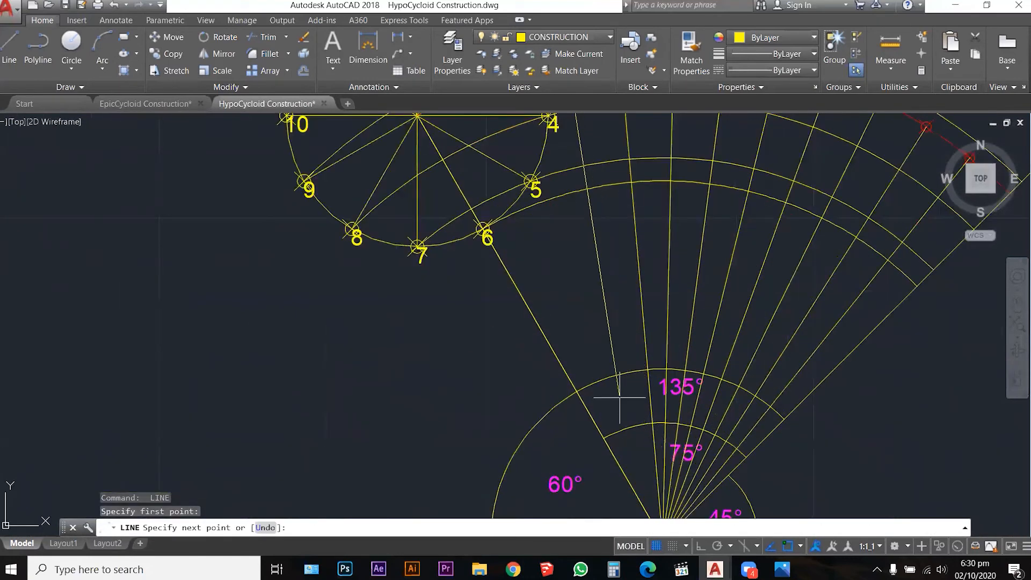
{"action": "scroll", "coordinate": [625, 430], "scroll_direction": "down", "scroll_amount": 5}
{"action": "key", "text": "Escape"}
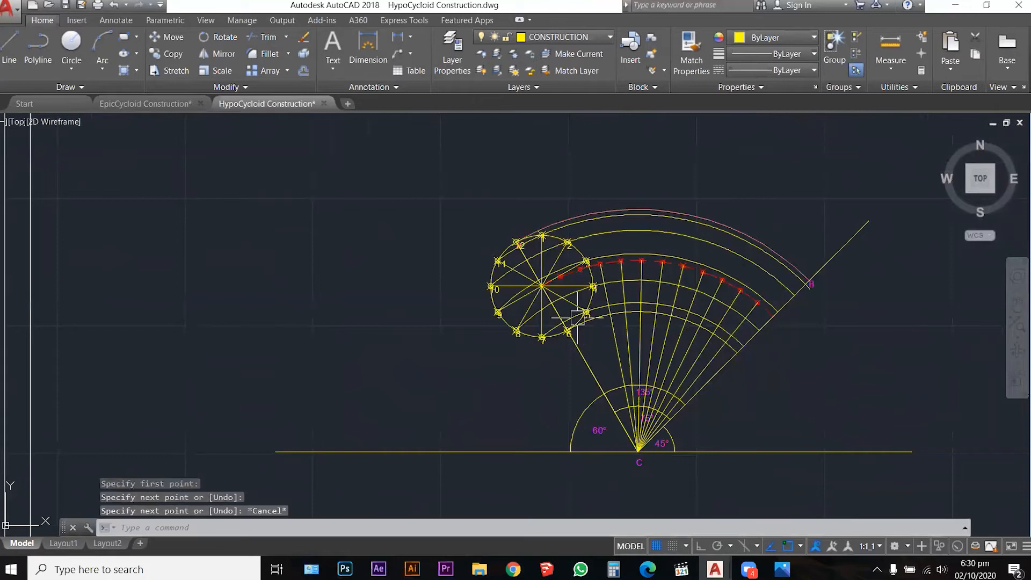
{"action": "scroll", "coordinate": [591, 290], "scroll_direction": "up", "scroll_amount": 5}
{"action": "key", "text": "Return"}
{"action": "left_click", "coordinate": [570, 225]}
{"action": "scroll", "coordinate": [571, 226], "scroll_direction": "down", "scroll_amount": 4}
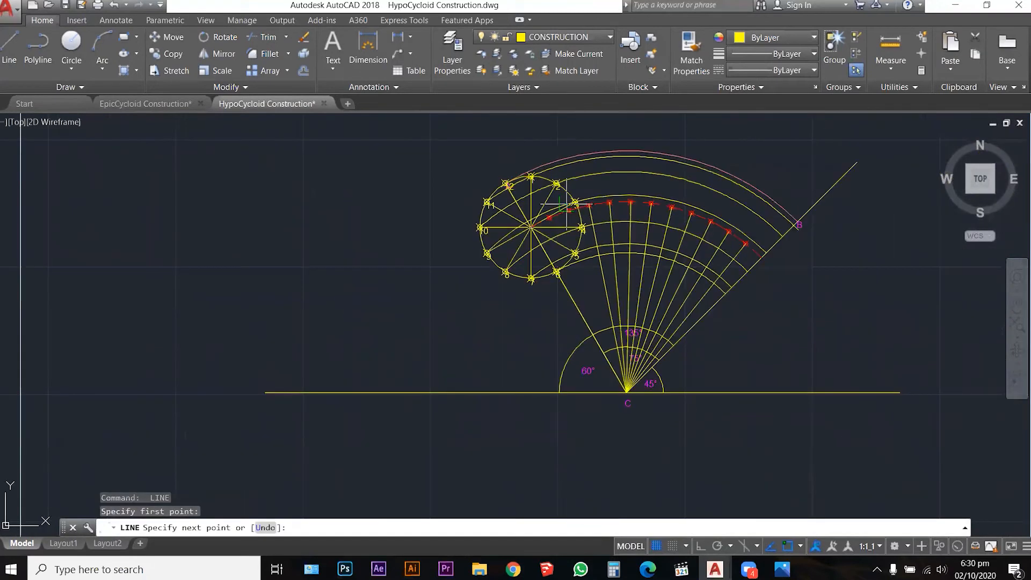
{"action": "left_click", "coordinate": [626, 394]}
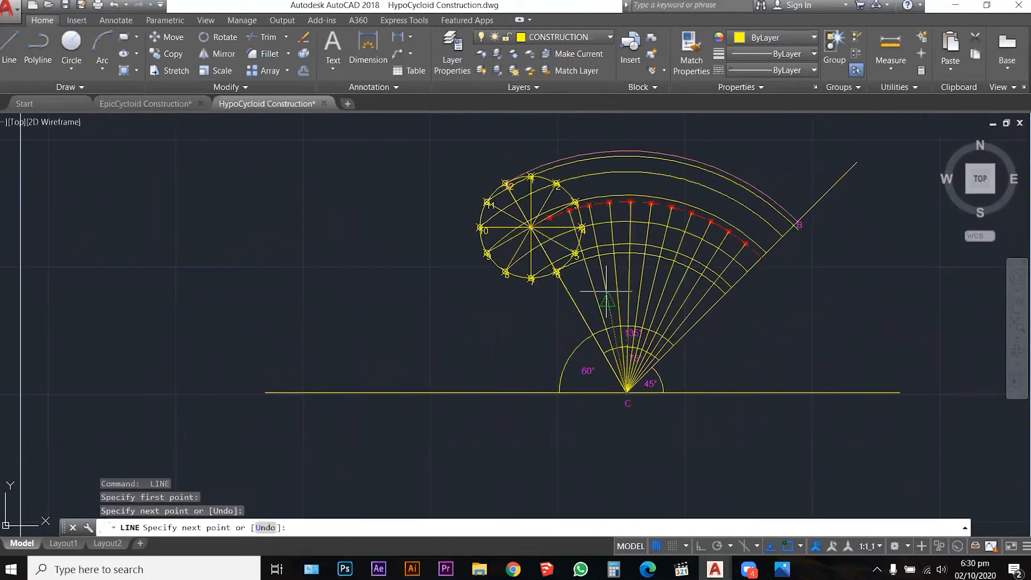
{"action": "key", "text": "Escape"}
Draw a line to C from the dashed-arc division point nearest the rolling circle's centre
{"action": "scroll", "coordinate": [572, 222], "scroll_direction": "up", "scroll_amount": 5}
{"action": "key", "text": "Return"}
{"action": "left_click", "coordinate": [485, 203]}
{"action": "scroll", "coordinate": [484, 203], "scroll_direction": "down", "scroll_amount": 5}
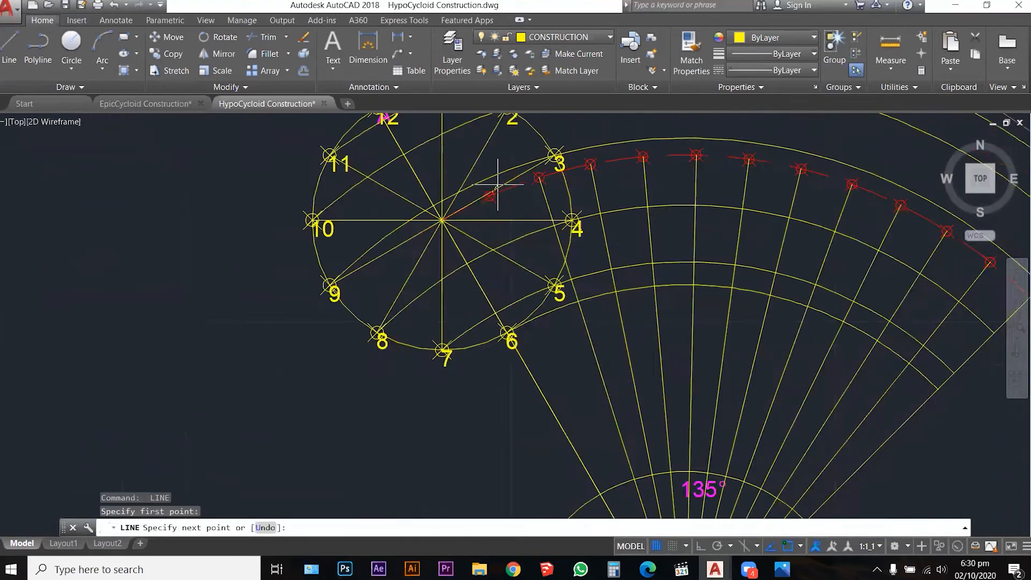
{"action": "left_click", "coordinate": [573, 355]}
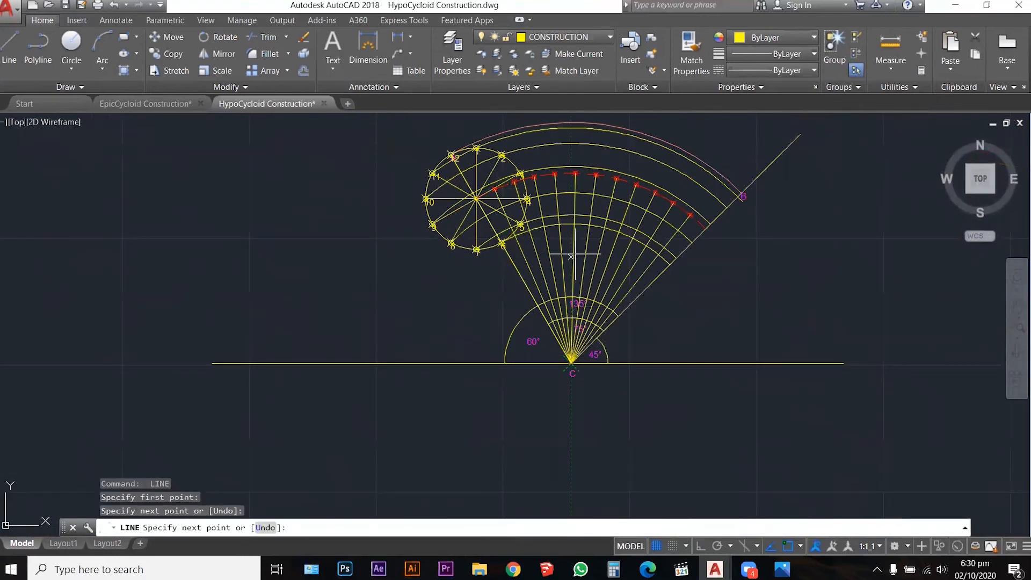
{"action": "key", "text": "Escape"}
Examine the rolling circle, the arcs through its numbered points and the dashed arc with its division points
{"action": "scroll", "coordinate": [488, 146], "scroll_direction": "up", "scroll_amount": 5}
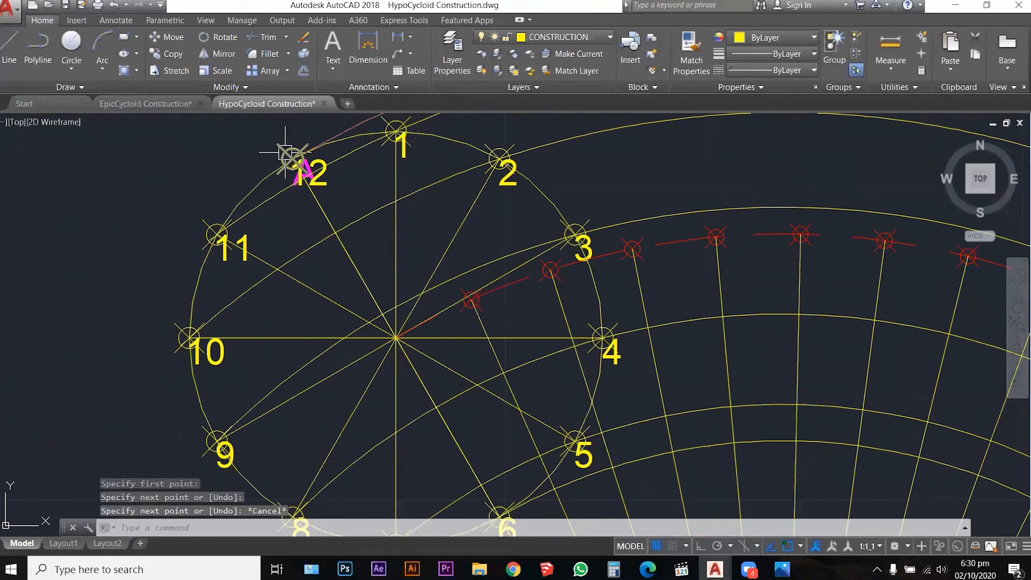
{"action": "scroll", "coordinate": [416, 123], "scroll_direction": "down", "scroll_amount": 2}
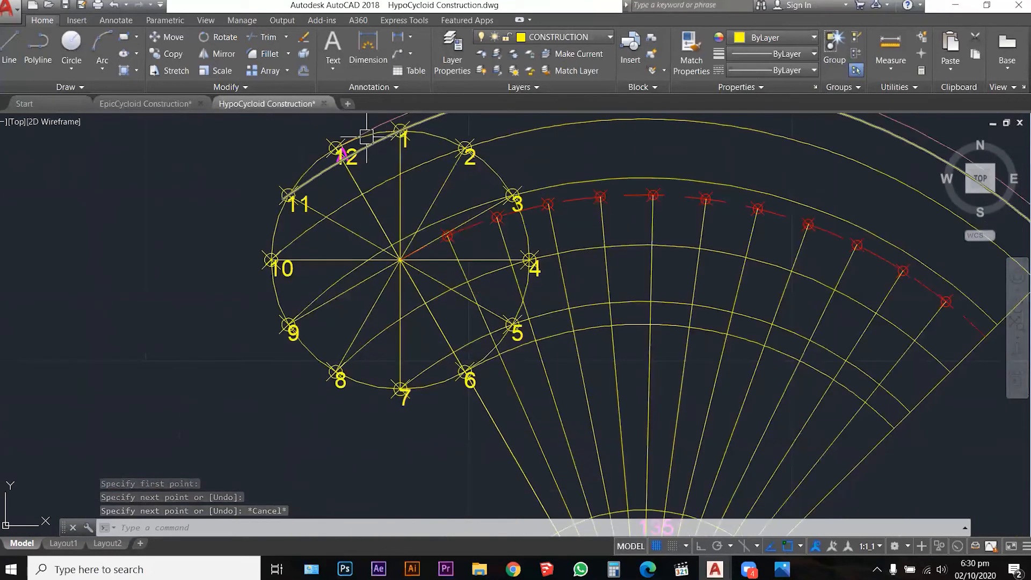
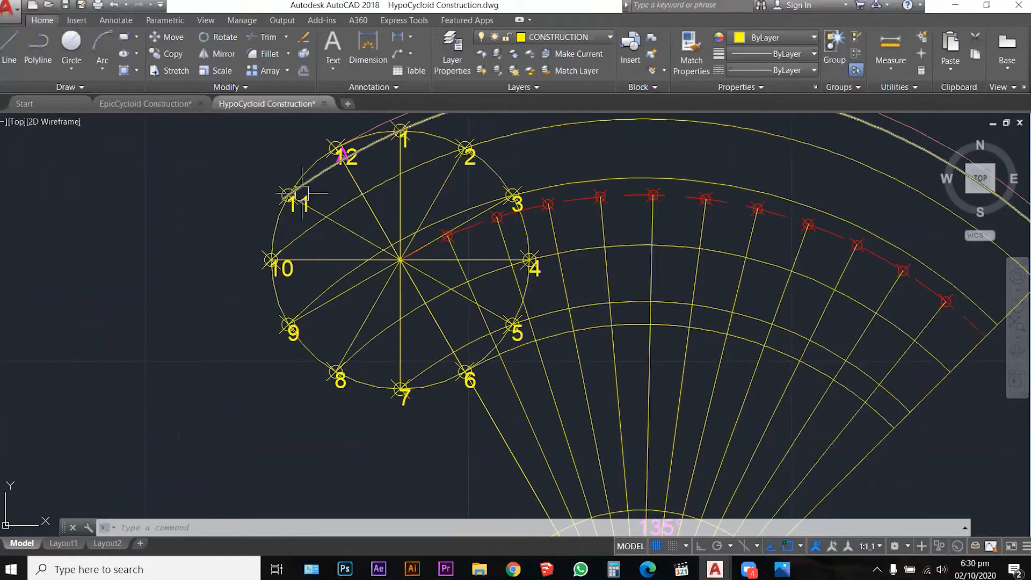
{"action": "left_click", "coordinate": [417, 161]}
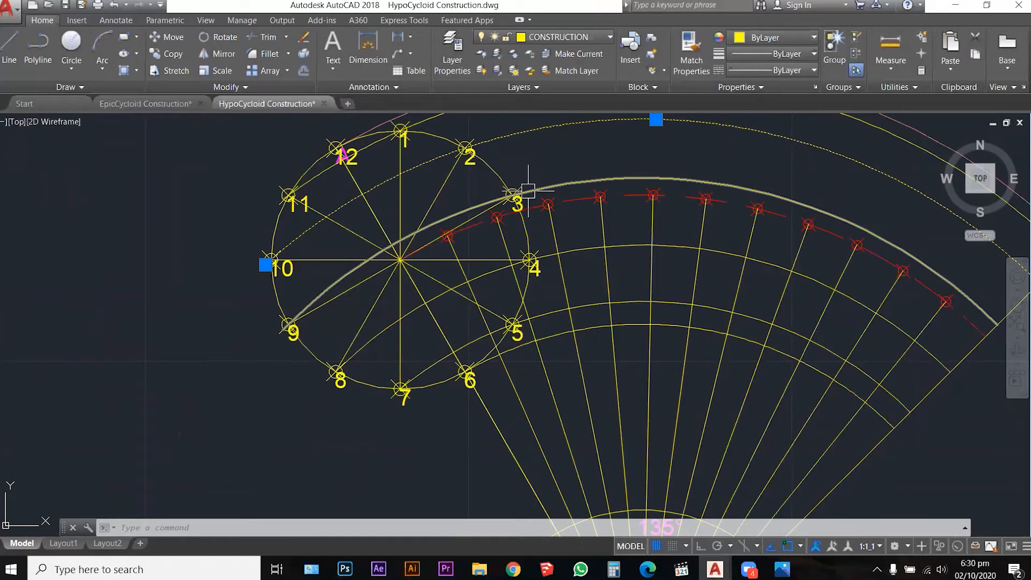
{"action": "key", "text": "Escape"}
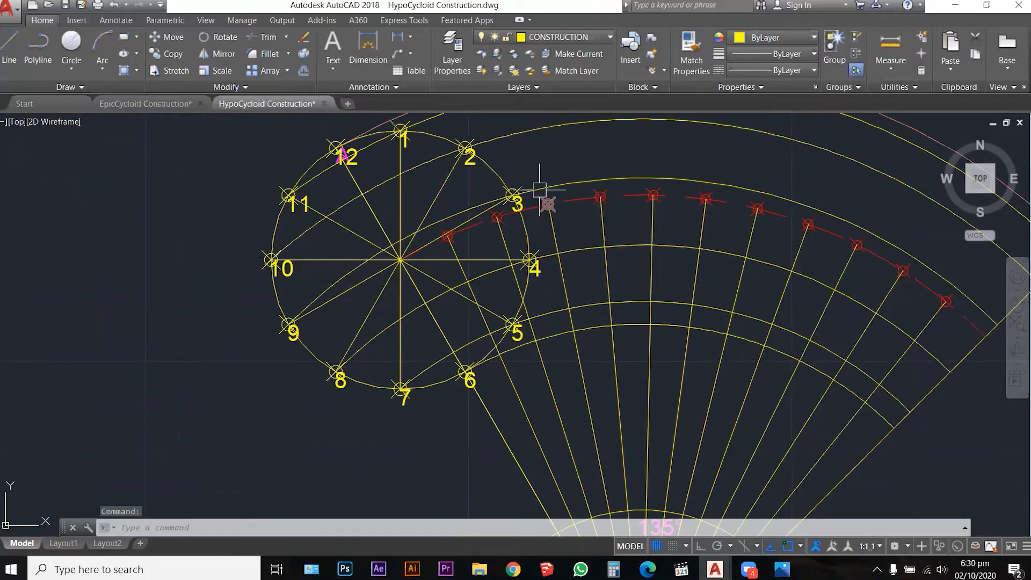
{"action": "key", "text": "Escape"}
{"action": "scroll", "coordinate": [523, 203], "scroll_direction": "down", "scroll_amount": 2}
{"action": "key", "text": "Escape"}
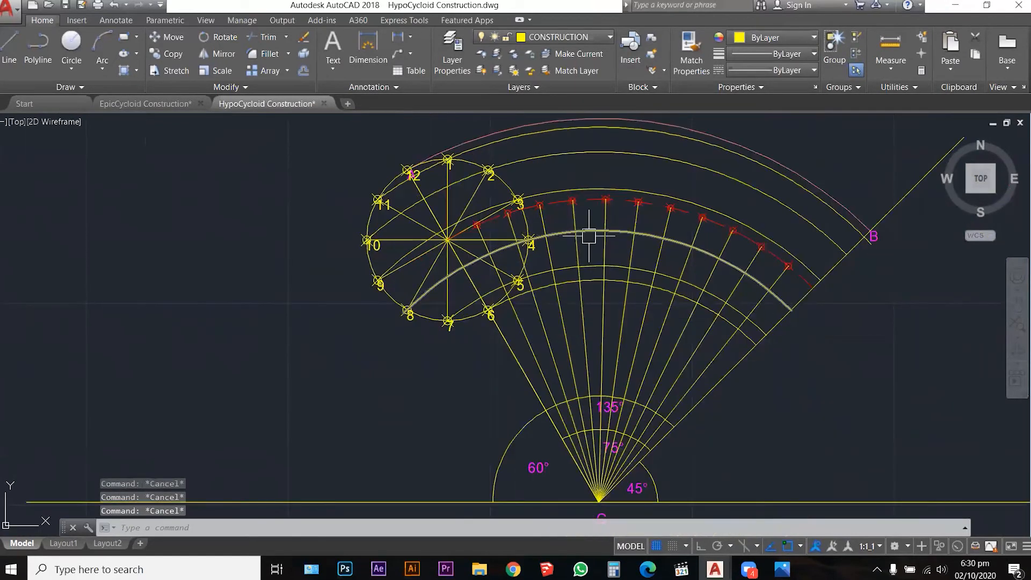
{"action": "mouse_move", "coordinate": [599, 244]}
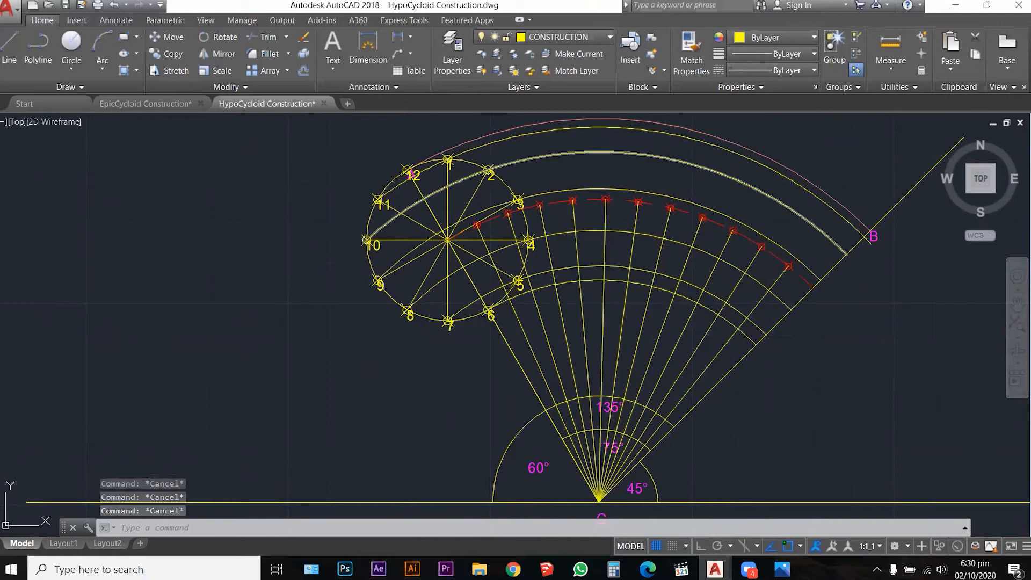
{"action": "scroll", "coordinate": [481, 171], "scroll_direction": "up", "scroll_amount": 4}
{"action": "scroll", "coordinate": [482, 180], "scroll_direction": "down", "scroll_amount": 2}
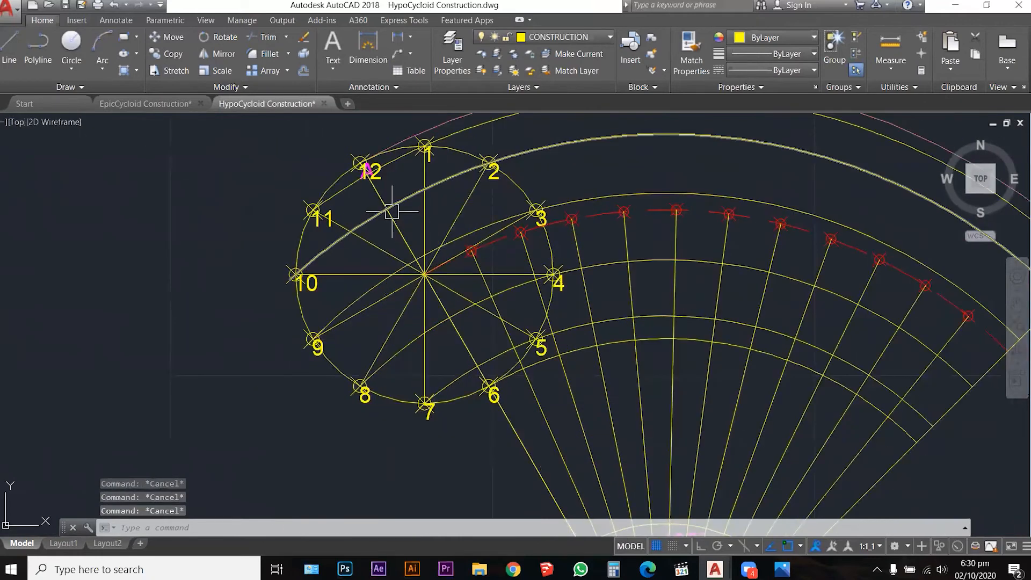
{"action": "left_click", "coordinate": [341, 175]}
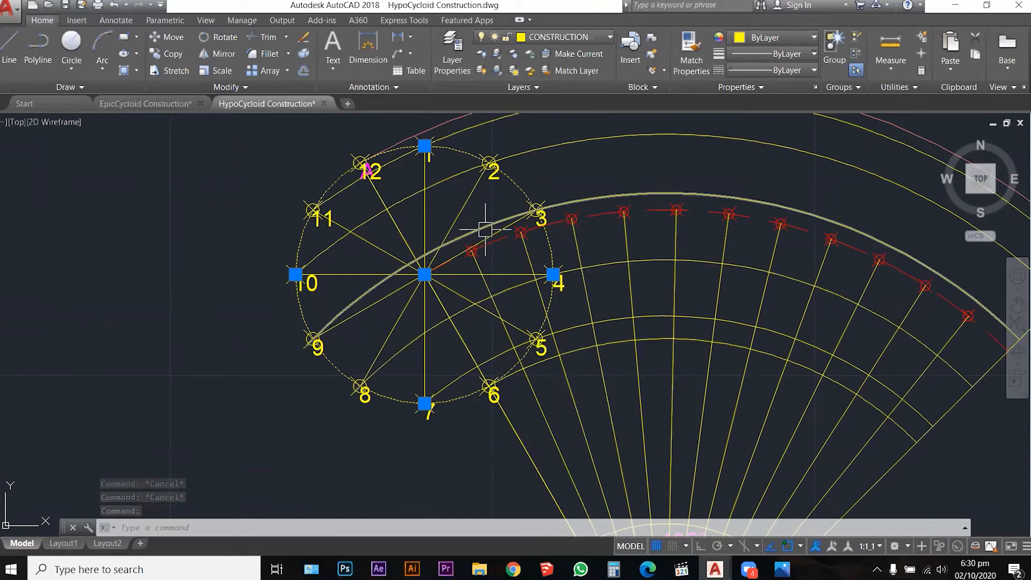
{"action": "key", "text": "Escape"}
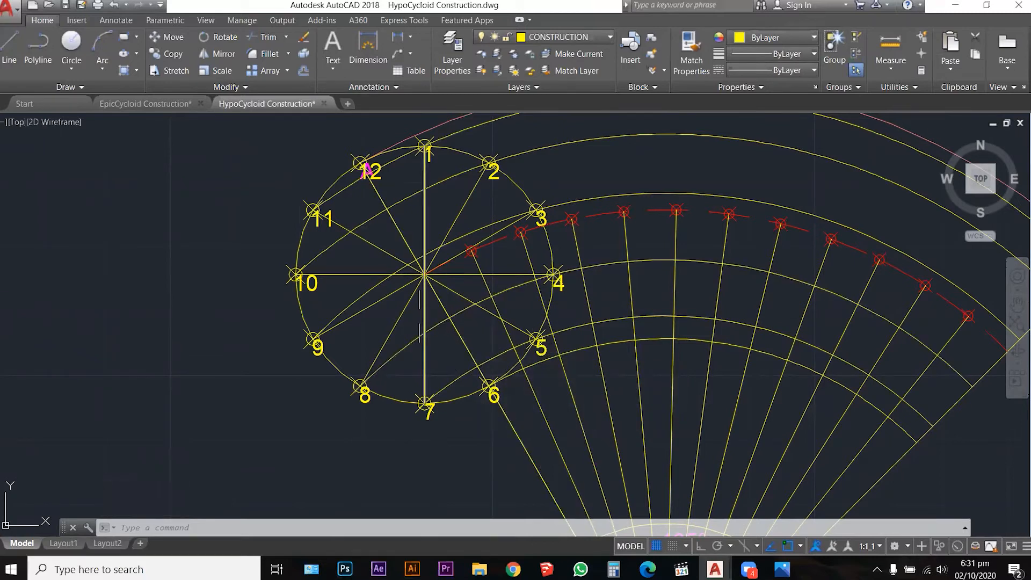
Add a multiline text label 1 at the first division point of the red dashed arc
{"action": "key", "text": "Escape"}
{"action": "key", "text": "Escape"}
{"action": "key", "text": "Escape"}
{"action": "scroll", "coordinate": [491, 206], "scroll_direction": "down", "scroll_amount": 2}
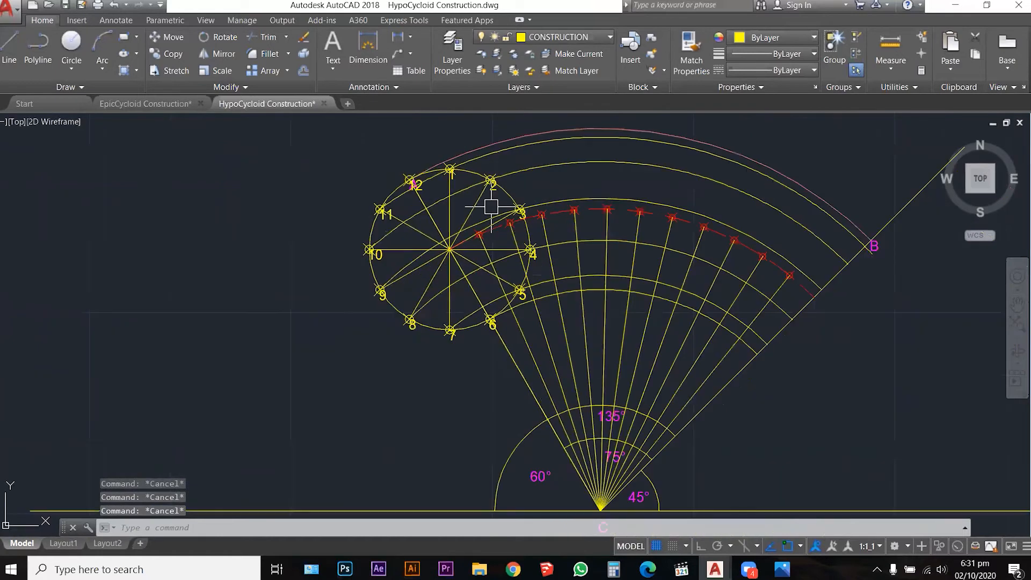
{"action": "scroll", "coordinate": [528, 183], "scroll_direction": "up", "scroll_amount": 4}
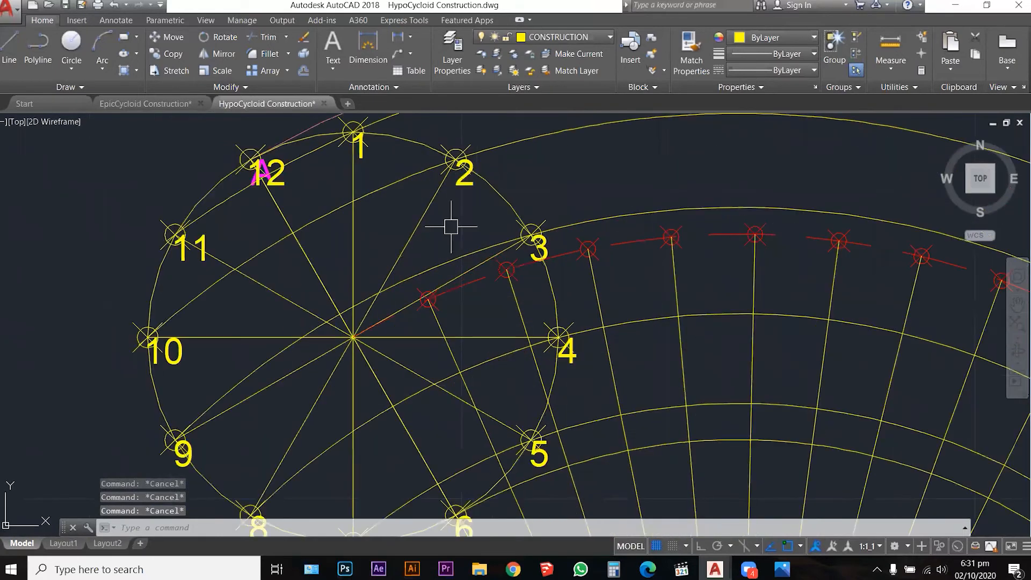
{"action": "type", "text": "mt"}
{"action": "key", "text": "Return"}
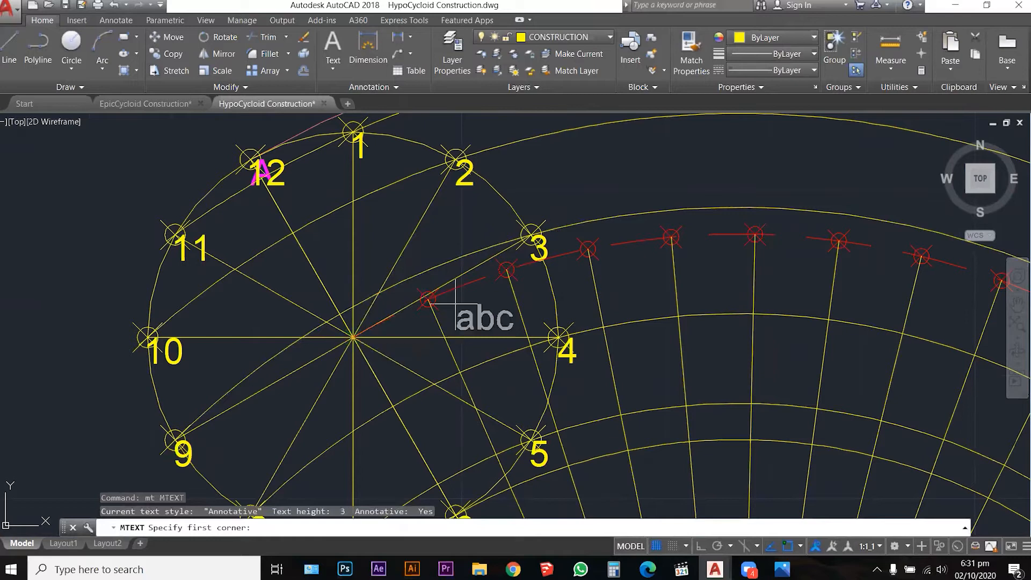
{"action": "scroll", "coordinate": [451, 301], "scroll_direction": "up", "scroll_amount": 4}
{"action": "left_click", "coordinate": [427, 299]}
{"action": "left_click", "coordinate": [496, 309]}
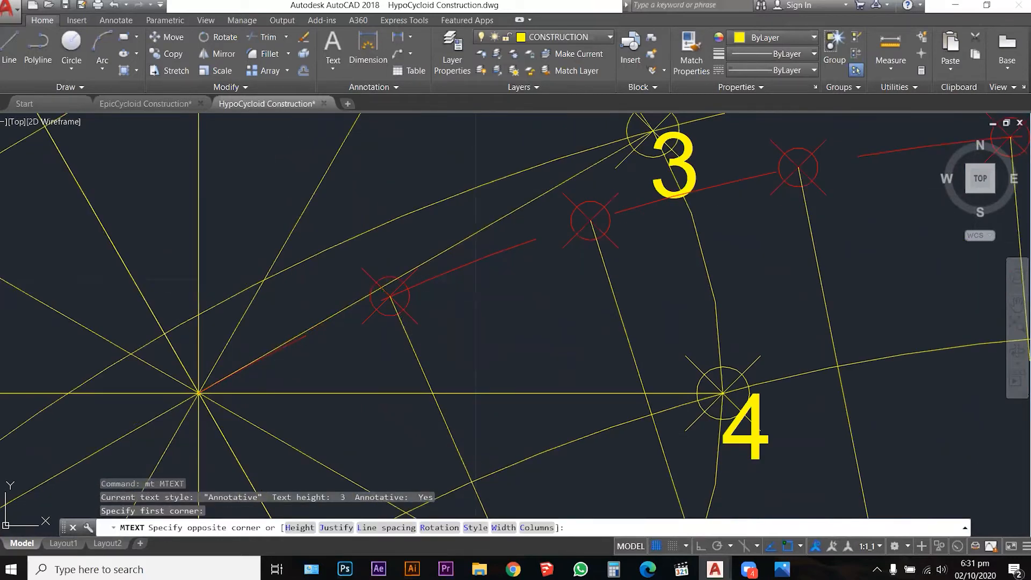
{"action": "type", "text": "1"}
{"action": "key", "text": "Escape"}
{"action": "key", "text": "Escape"}
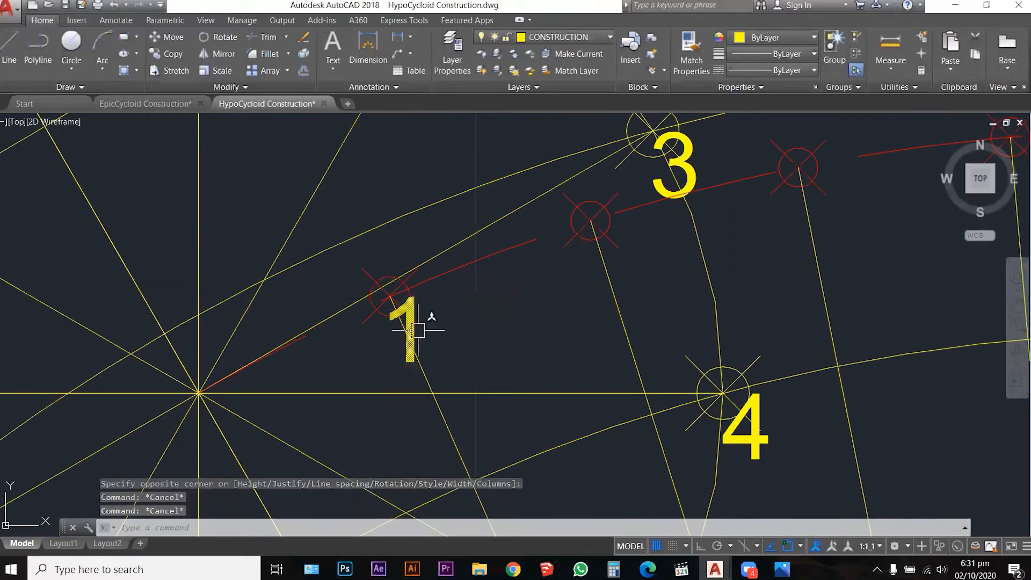
Copy the 1 label from the first division point to the other red arc points and the arc's end on the 45° line
{"action": "left_click", "coordinate": [414, 326]}
{"action": "type", "text": "co"}
{"action": "key", "text": "Return"}
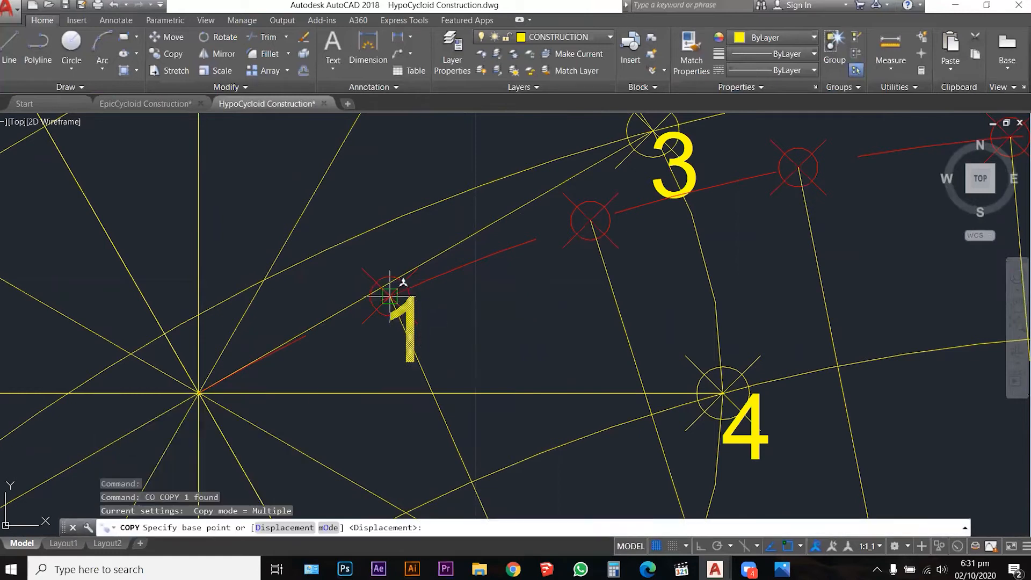
{"action": "left_click", "coordinate": [390, 296]}
{"action": "left_click", "coordinate": [591, 220]}
{"action": "left_click", "coordinate": [798, 168]}
{"action": "scroll", "coordinate": [524, 247], "scroll_direction": "down", "scroll_amount": 2}
{"action": "scroll", "coordinate": [521, 251], "scroll_direction": "down", "scroll_amount": 2}
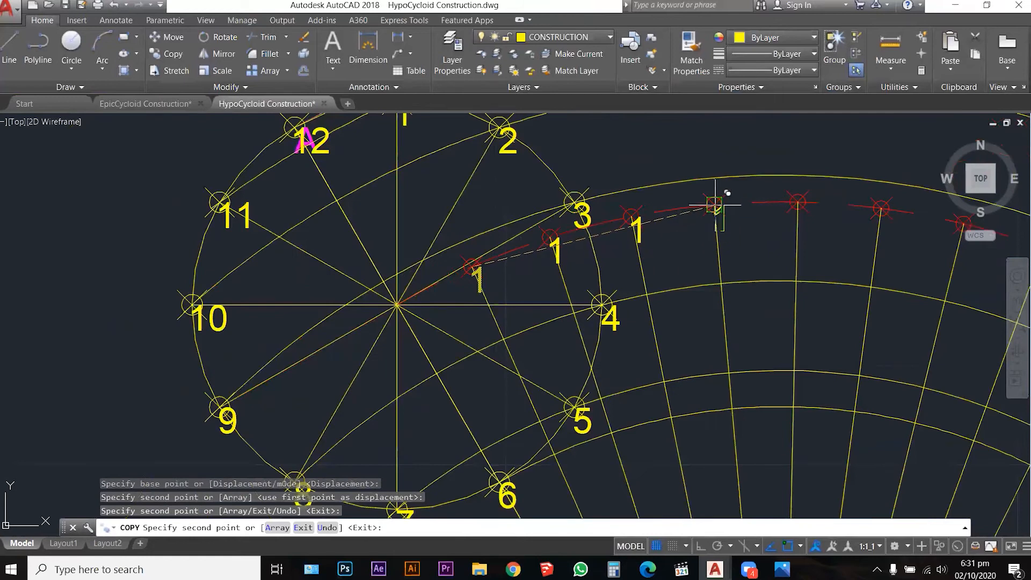
{"action": "left_click", "coordinate": [714, 205]}
{"action": "left_click", "coordinate": [798, 202]}
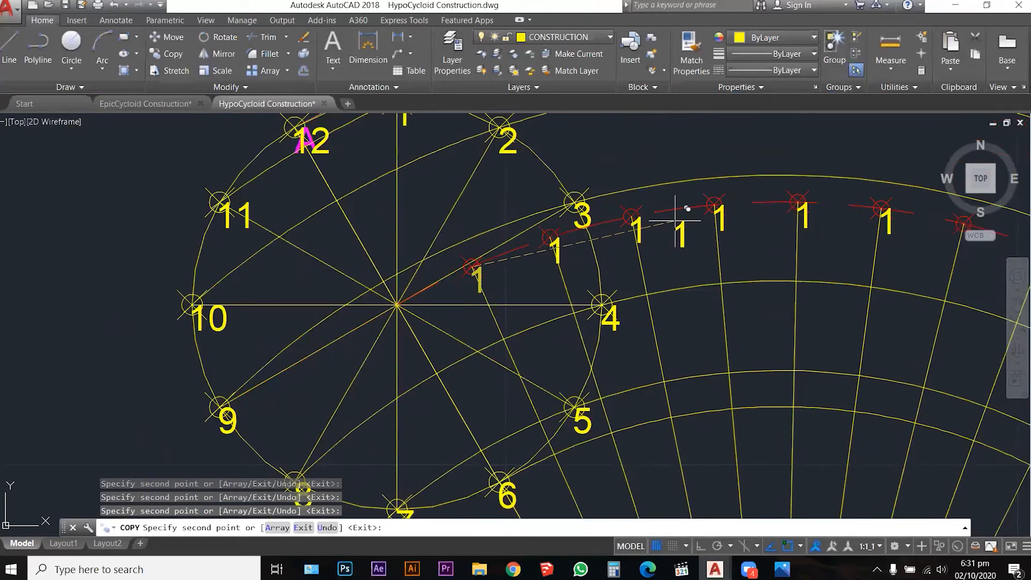
{"action": "scroll", "coordinate": [675, 220], "scroll_direction": "down", "scroll_amount": 3}
{"action": "left_click", "coordinate": [785, 225]}
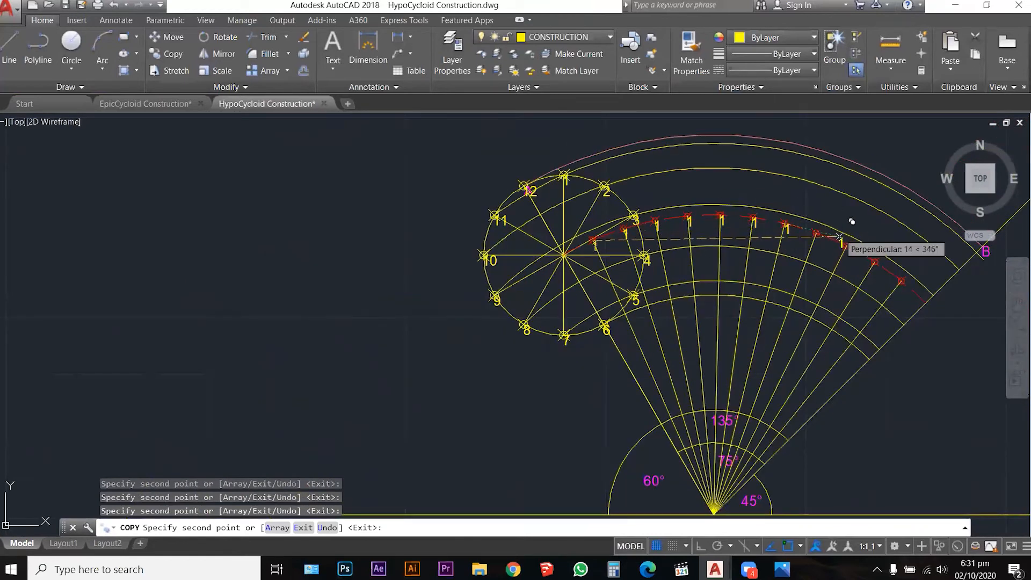
{"action": "scroll", "coordinate": [886, 250], "scroll_direction": "up", "scroll_amount": 4}
{"action": "left_click", "coordinate": [847, 246]}
{"action": "left_click", "coordinate": [873, 268]}
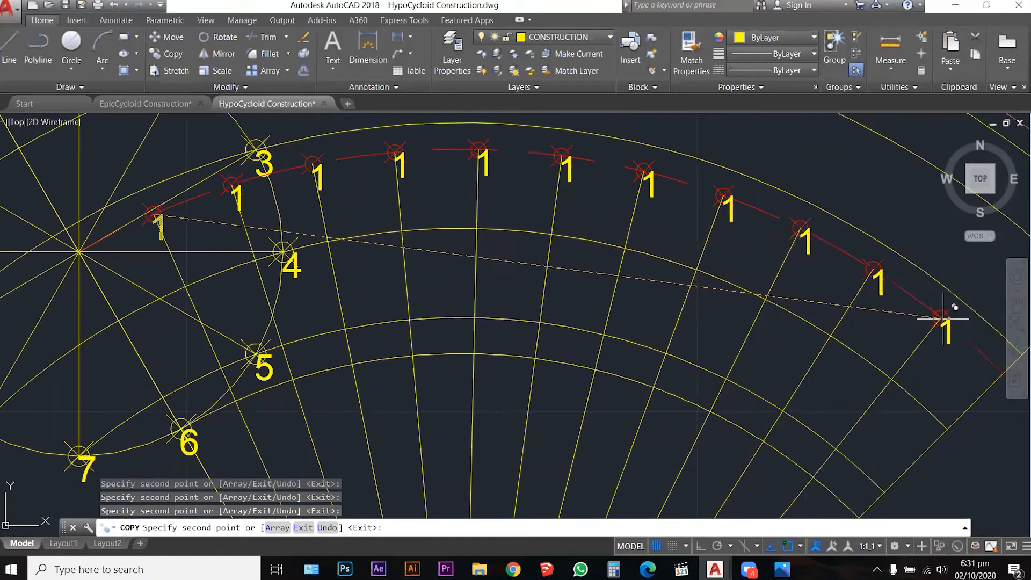
{"action": "left_click", "coordinate": [941, 317]}
{"action": "scroll", "coordinate": [845, 309], "scroll_direction": "down", "scroll_amount": 2}
{"action": "left_click", "coordinate": [942, 348]}
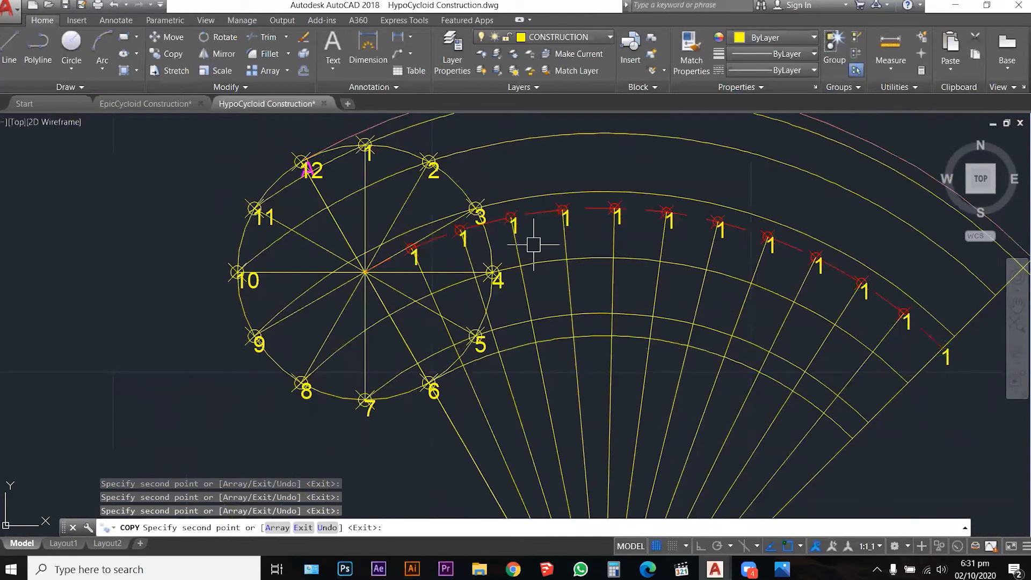
{"action": "key", "text": "Escape"}
{"action": "key", "text": "Escape"}
Change the labels at the second and third red arc points to 2 and 3
{"action": "scroll", "coordinate": [479, 239], "scroll_direction": "up", "scroll_amount": 5}
{"action": "left_click", "coordinate": [463, 232]}
{"action": "double_click", "coordinate": [462, 232]}
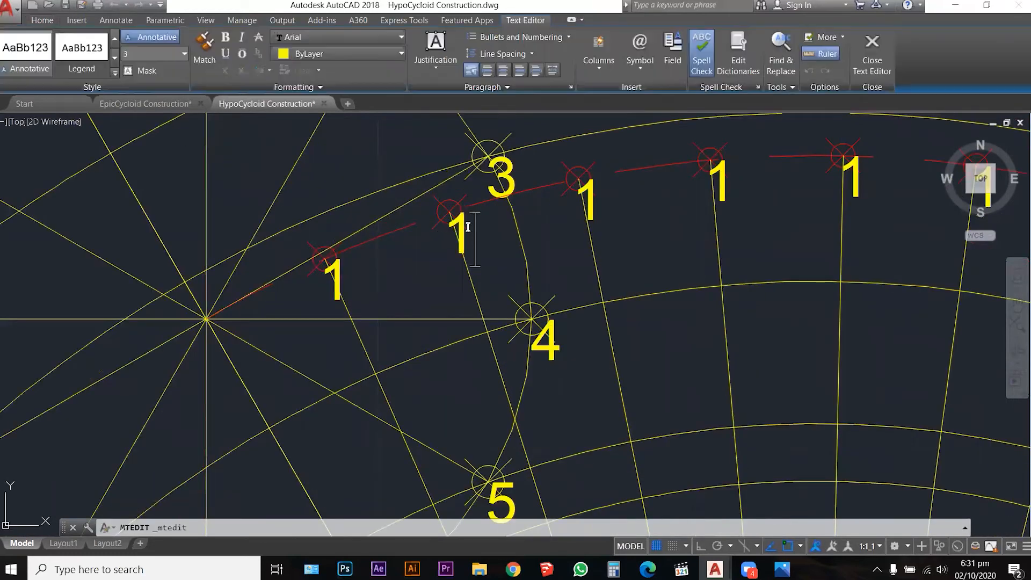
{"action": "type", "text": "2"}
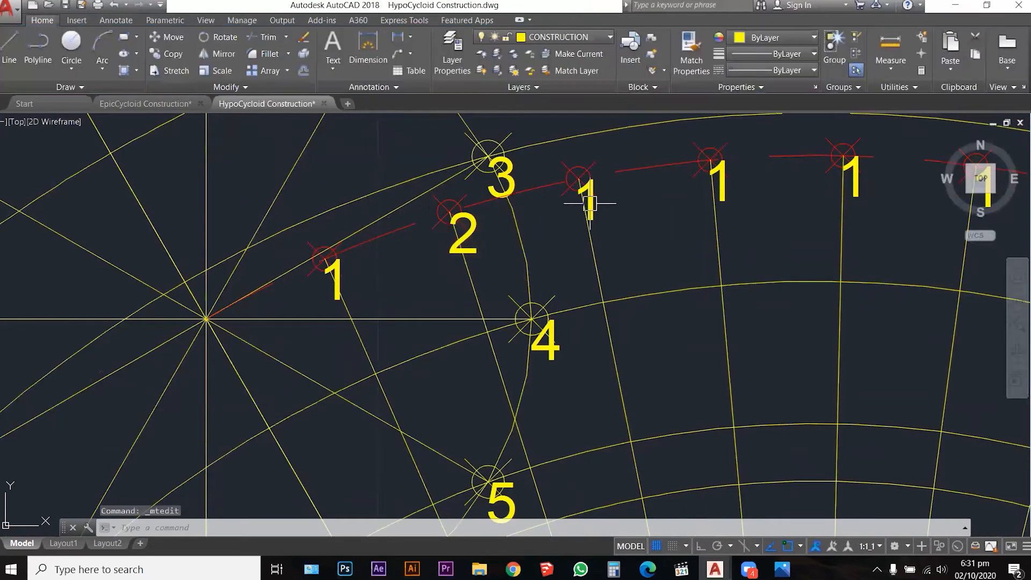
{"action": "double_click", "coordinate": [591, 199]}
{"action": "type", "text": "3"}
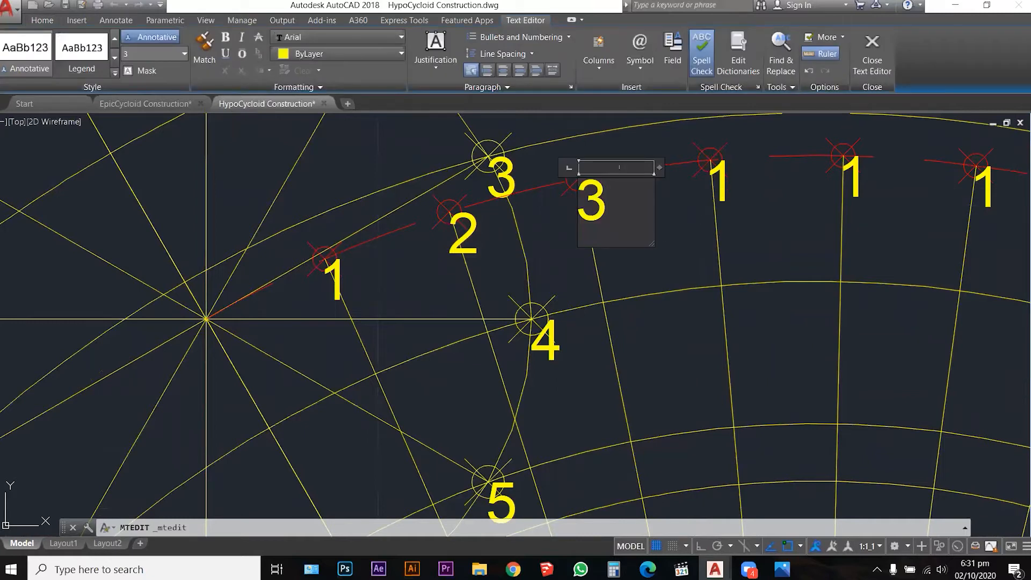
Change the labels at the fourth and fifth red arc points to 4 and 5
{"action": "double_click", "coordinate": [720, 184]}
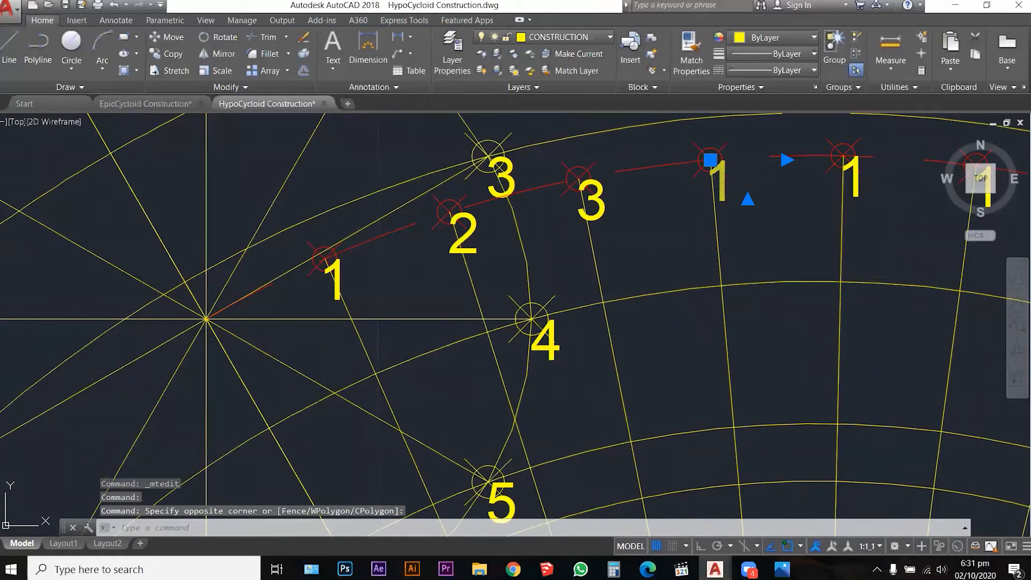
{"action": "double_click", "coordinate": [724, 185]}
{"action": "type", "text": "4"}
{"action": "left_click", "coordinate": [853, 179]}
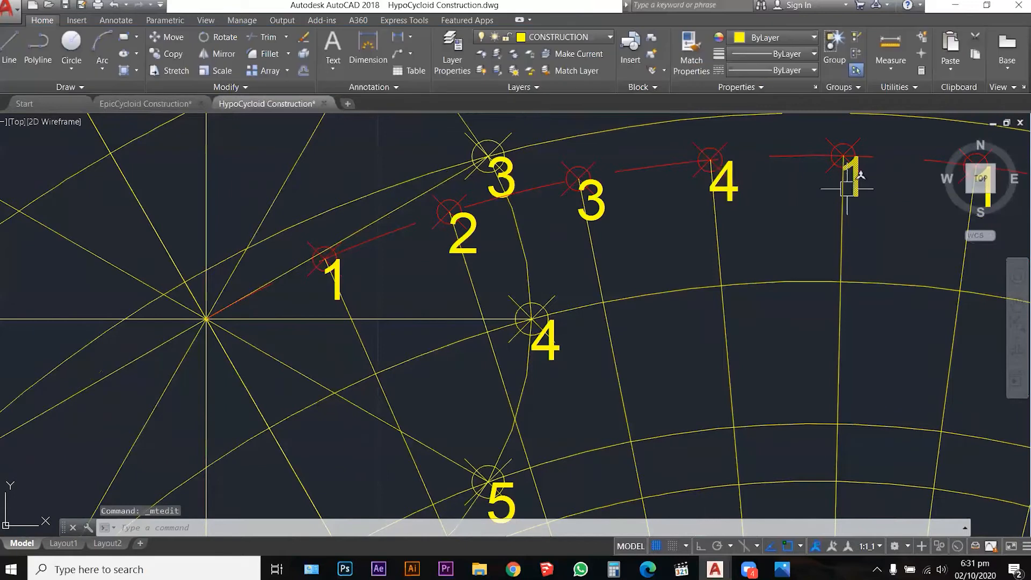
{"action": "left_click", "coordinate": [857, 183]}
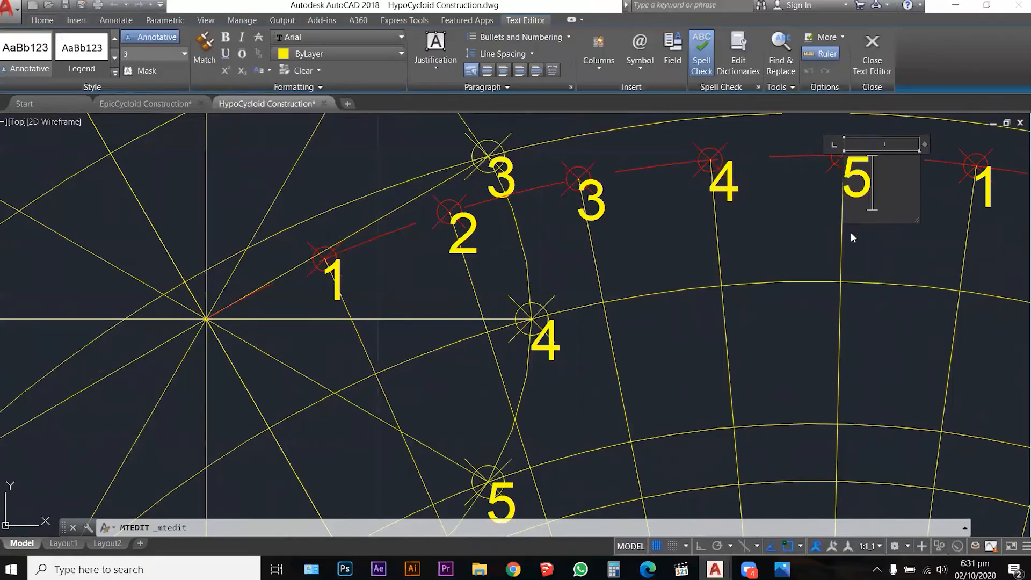
{"action": "type", "text": "5"}
{"action": "left_click", "coordinate": [850, 232]}
Change the labels at the sixth and seventh red arc points to 6 and 7
{"action": "scroll", "coordinate": [690, 233], "scroll_direction": "down", "scroll_amount": 3}
{"action": "scroll", "coordinate": [755, 244], "scroll_direction": "up", "scroll_amount": 3}
{"action": "double_click", "coordinate": [652, 218]}
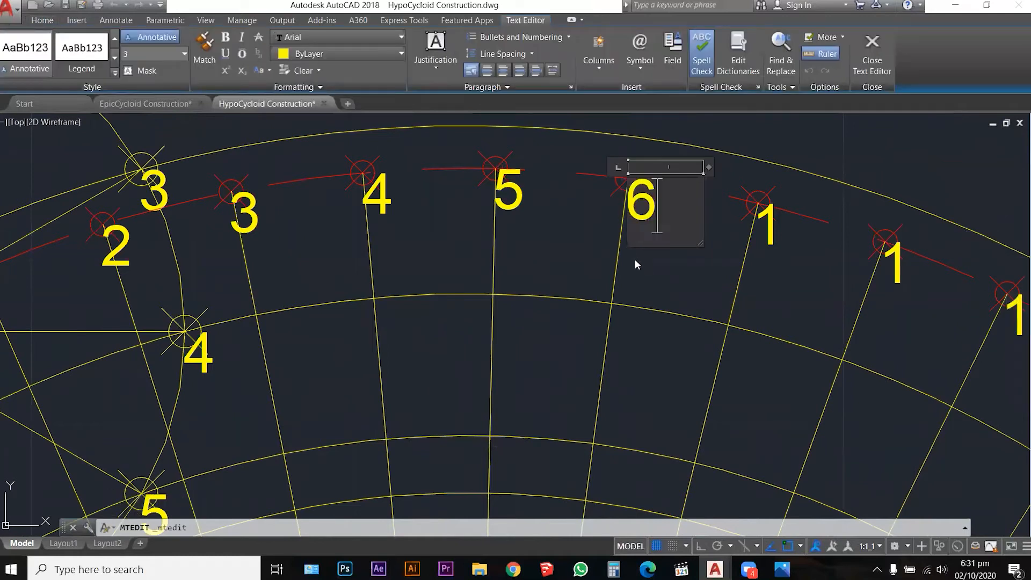
{"action": "left_click", "coordinate": [798, 267]}
{"action": "double_click", "coordinate": [769, 223]}
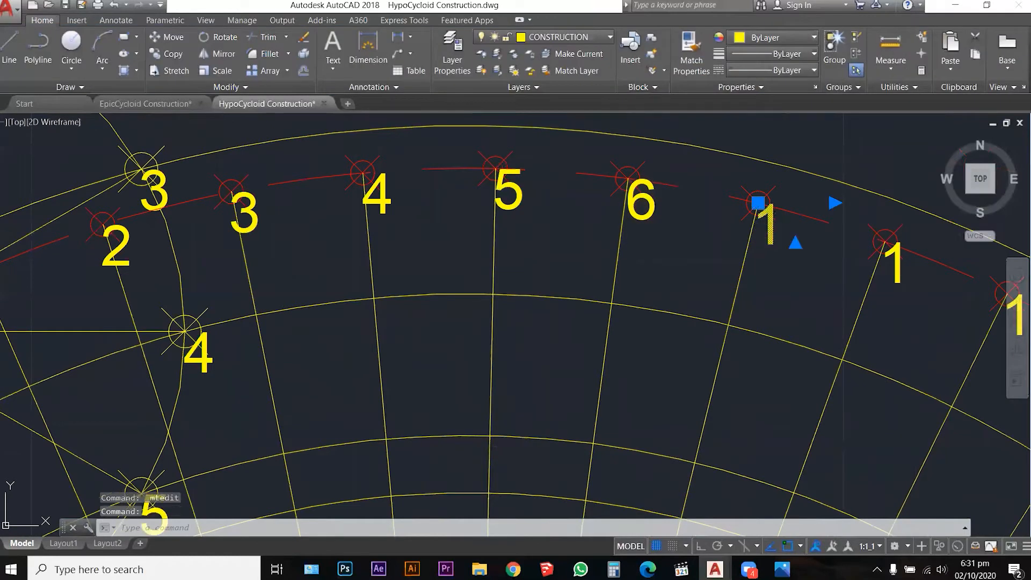
{"action": "type", "text": "7"}
{"action": "left_click", "coordinate": [801, 294]}
Change the labels at the eighth and ninth red arc points to 8 and 9
{"action": "left_click", "coordinate": [902, 268]}
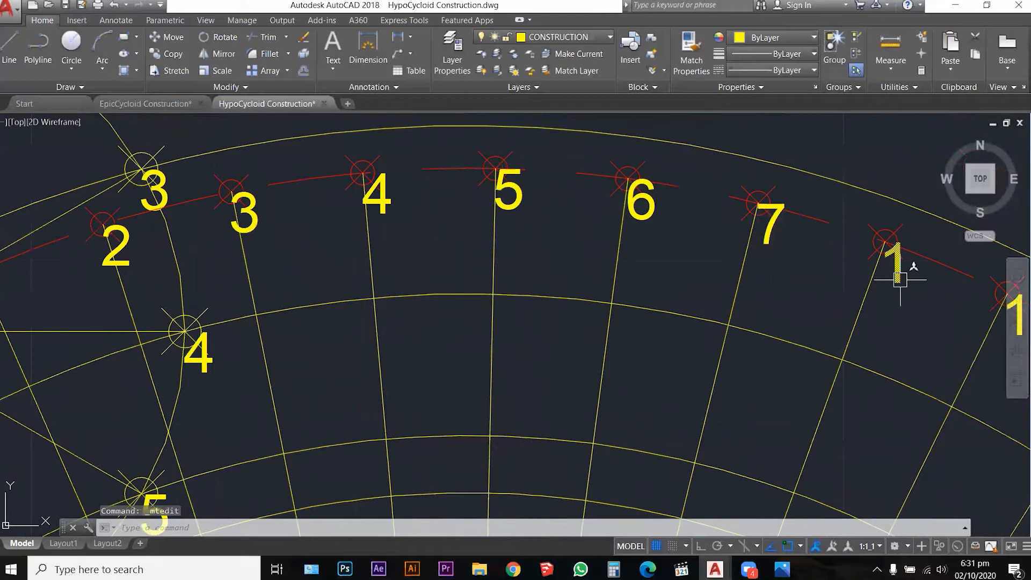
{"action": "double_click", "coordinate": [900, 269]}
{"action": "left_click", "coordinate": [752, 282]}
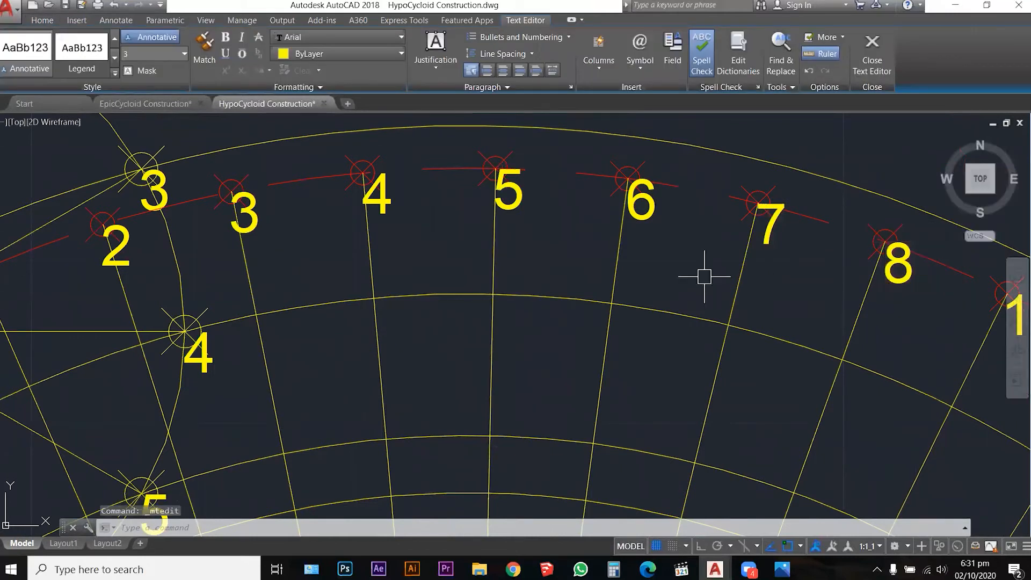
{"action": "scroll", "coordinate": [537, 230], "scroll_direction": "down", "scroll_amount": 4}
{"action": "scroll", "coordinate": [741, 275], "scroll_direction": "up", "scroll_amount": 4}
{"action": "left_click", "coordinate": [702, 251]}
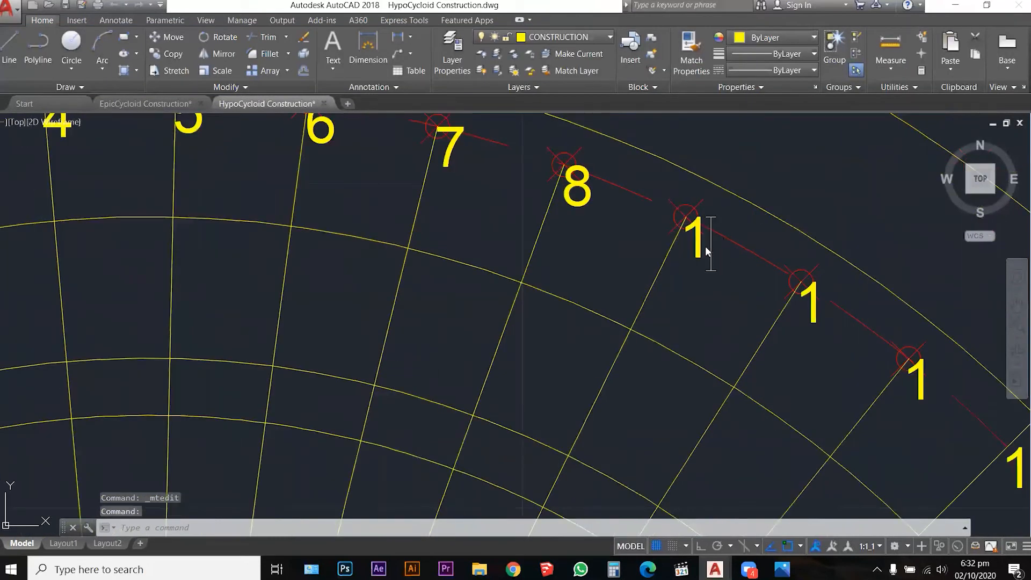
{"action": "double_click", "coordinate": [703, 247]}
{"action": "type", "text": "9"}
{"action": "left_click", "coordinate": [741, 316]}
Change the labels at the tenth and eleventh red arc points to 10 and 11
{"action": "left_click", "coordinate": [814, 307]}
{"action": "double_click", "coordinate": [816, 309]}
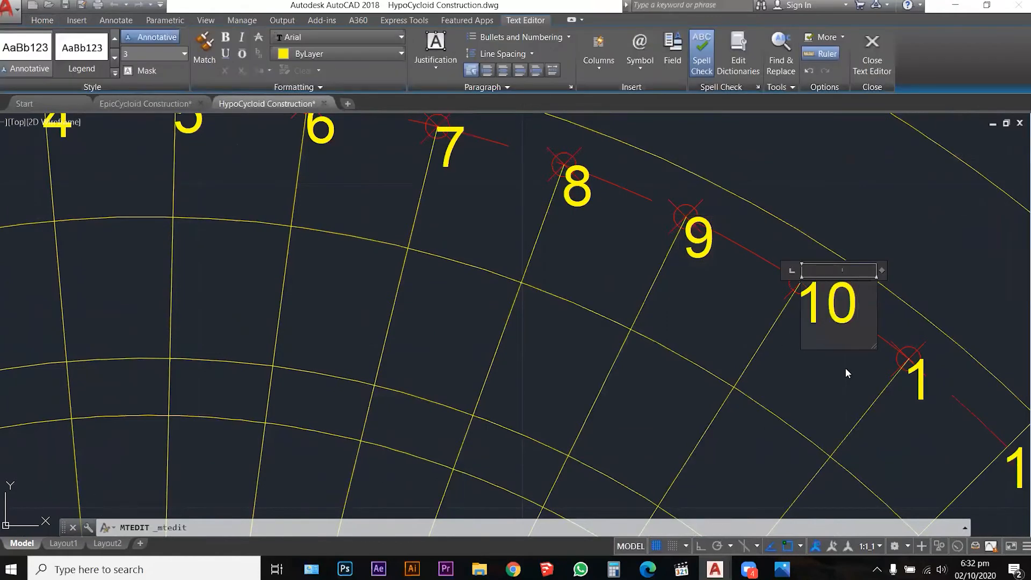
{"action": "left_click", "coordinate": [916, 415]}
{"action": "left_click", "coordinate": [920, 401]}
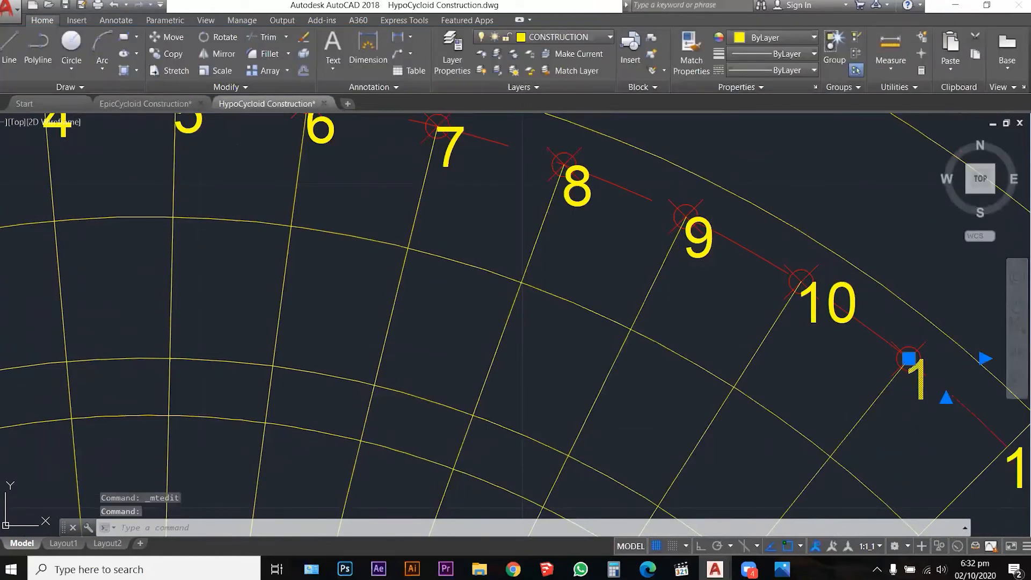
{"action": "double_click", "coordinate": [922, 403]}
{"action": "scroll", "coordinate": [887, 398], "scroll_direction": "down", "scroll_amount": 5}
{"action": "scroll", "coordinate": [749, 334], "scroll_direction": "up", "scroll_amount": 2}
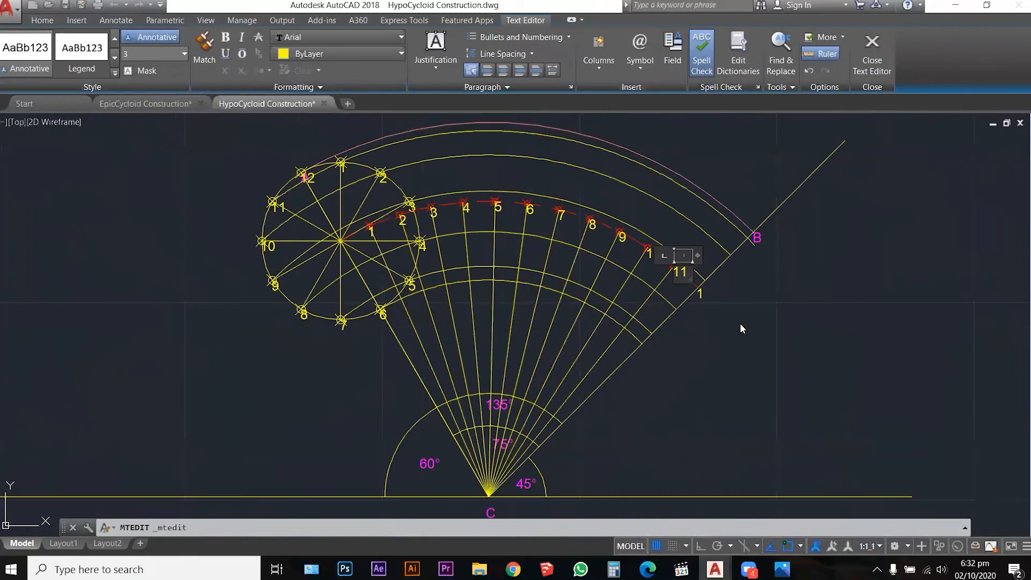
Change the label at the red arc's end on the 45° line to 12
{"action": "left_click", "coordinate": [698, 292]}
{"action": "scroll", "coordinate": [698, 291], "scroll_direction": "up", "scroll_amount": 4}
{"action": "left_click", "coordinate": [701, 289]}
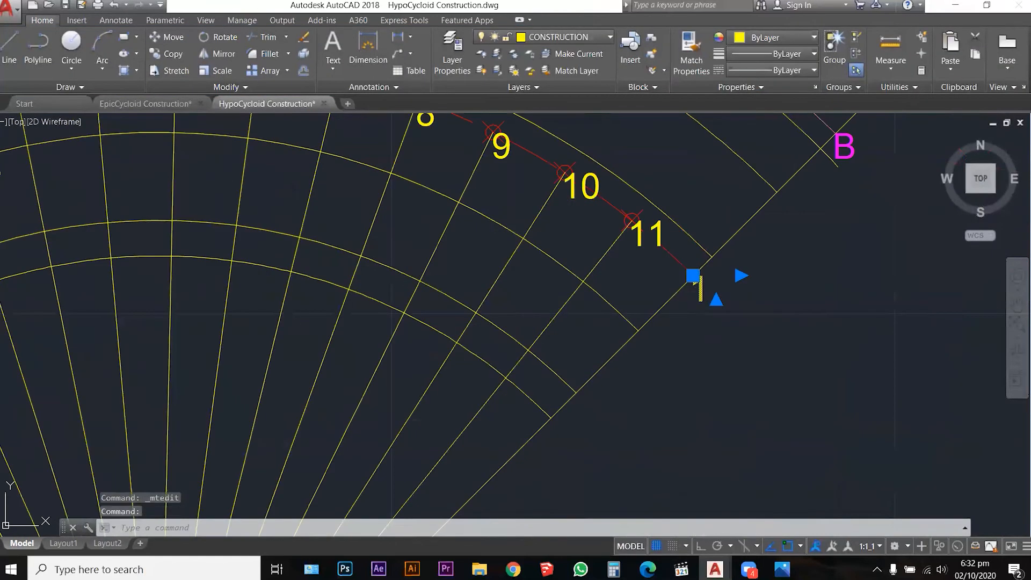
{"action": "double_click", "coordinate": [707, 289]}
{"action": "key", "text": "Escape"}
{"action": "scroll", "coordinate": [704, 322], "scroll_direction": "down", "scroll_amount": 5}
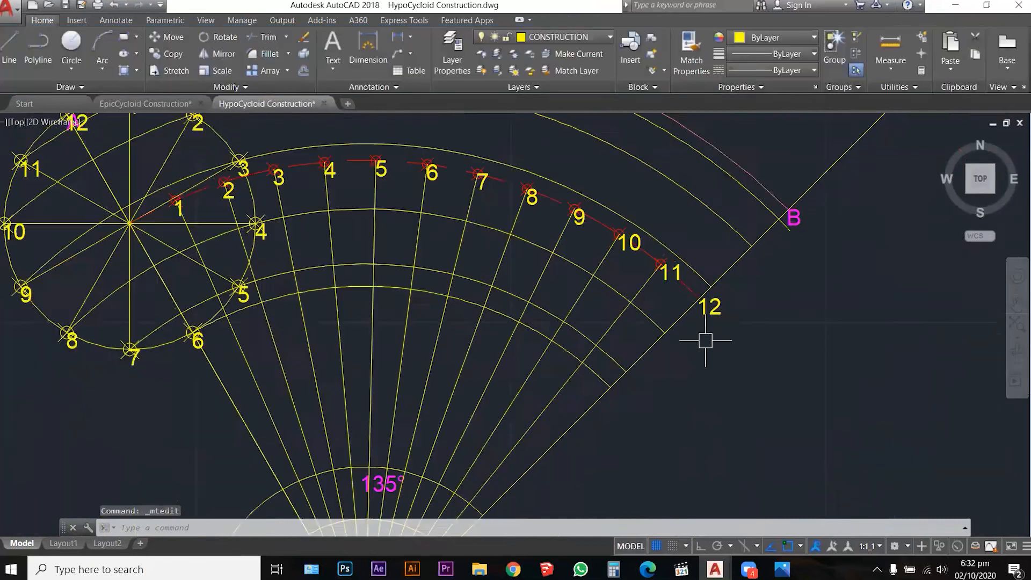
{"action": "scroll", "coordinate": [555, 219], "scroll_direction": "up", "scroll_amount": 2}
{"action": "left_click", "coordinate": [552, 219]}
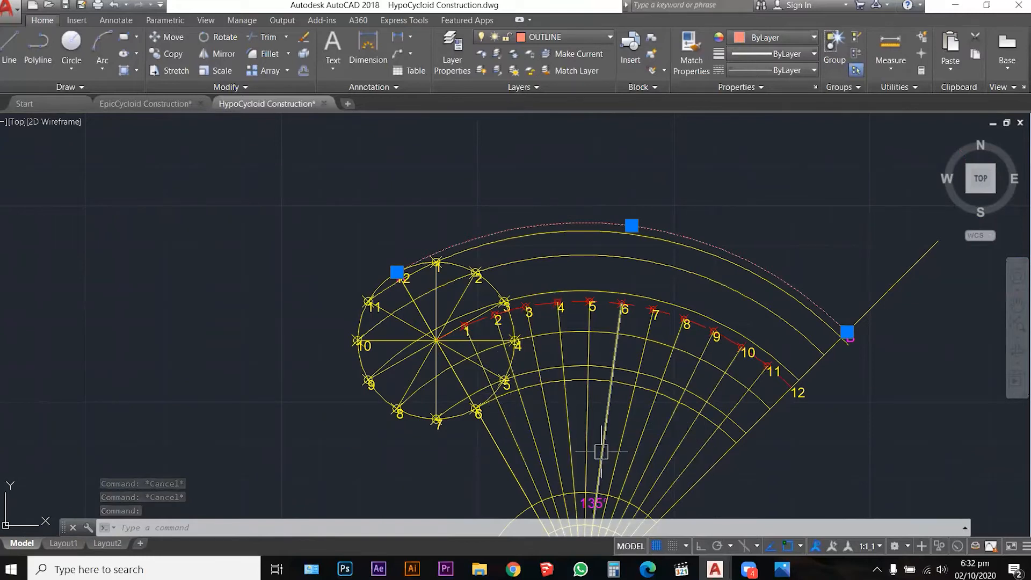
{"action": "key", "text": "Escape"}
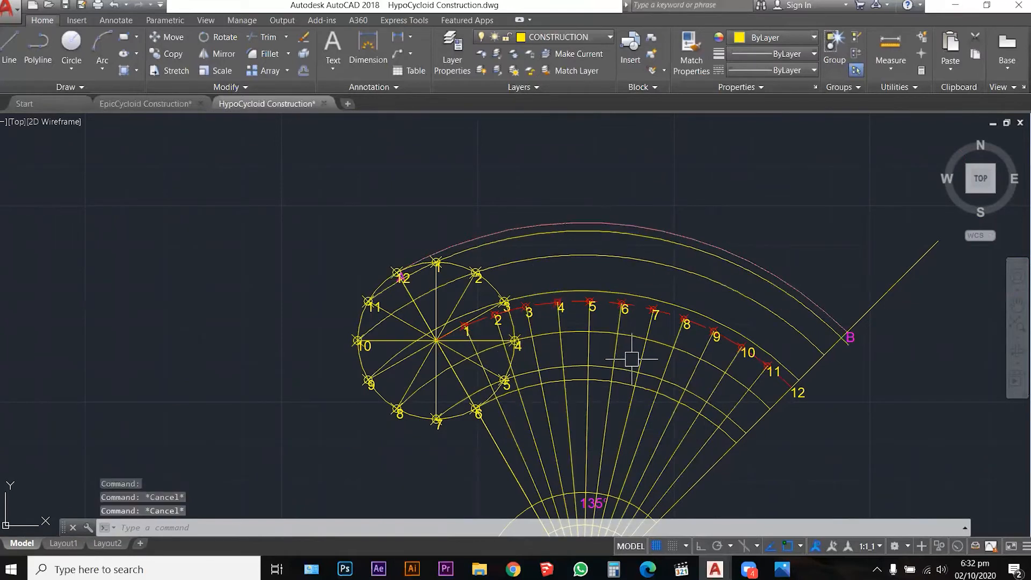
Extend the radial lines through centre-arc points 1 to 11 to the outer arc between A and B
{"action": "type", "text": "e"}
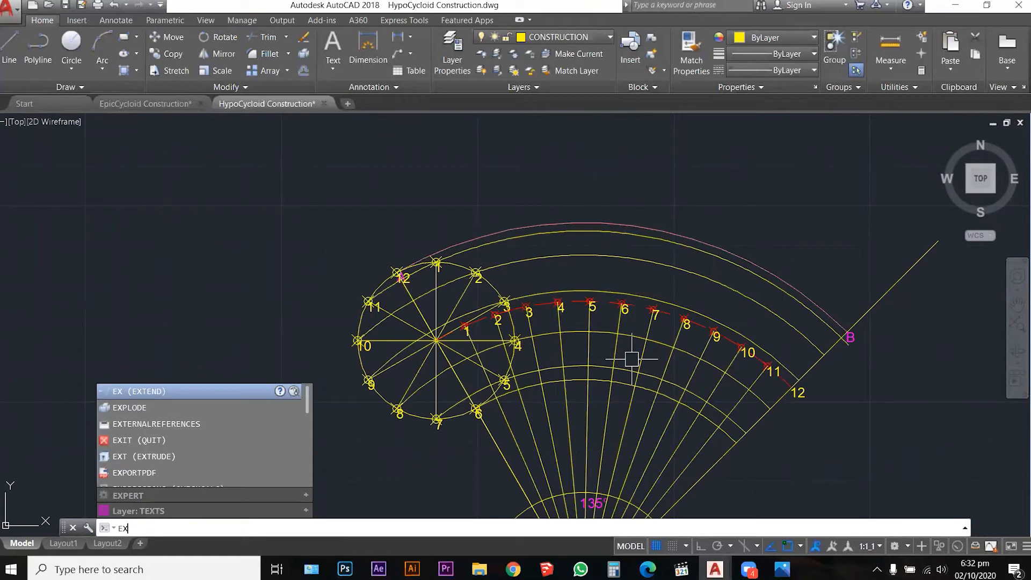
{"action": "key", "text": "Return"}
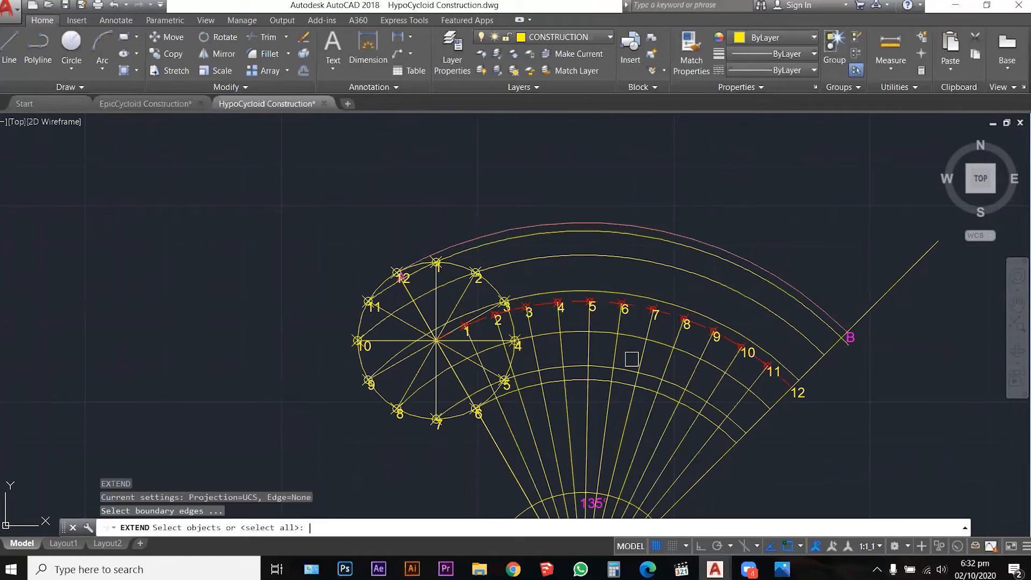
{"action": "left_click", "coordinate": [746, 489]}
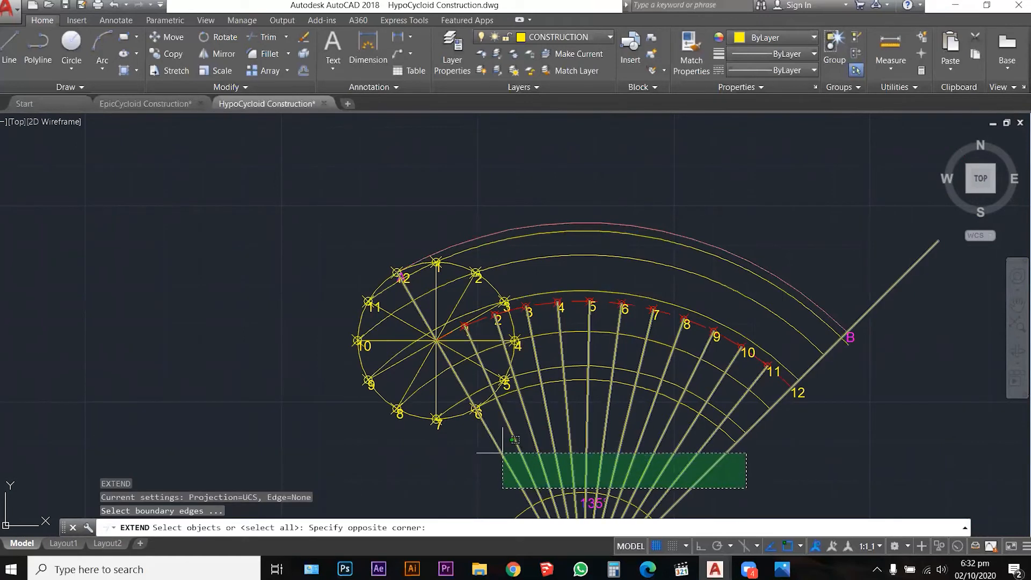
{"action": "left_click", "coordinate": [503, 453]}
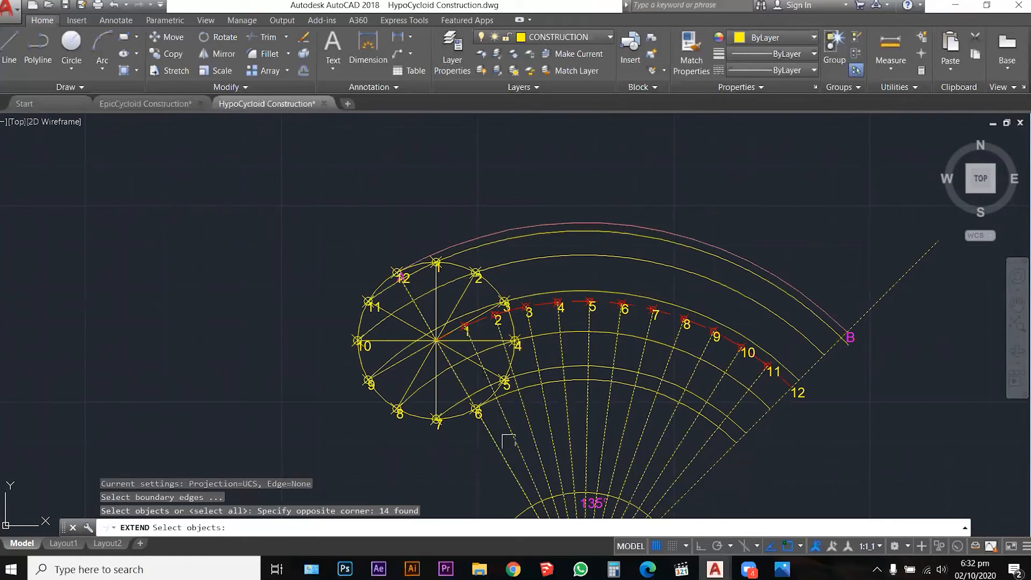
{"action": "left_click", "coordinate": [552, 219]}
{"action": "key", "text": "Return"}
{"action": "left_click", "coordinate": [759, 476]}
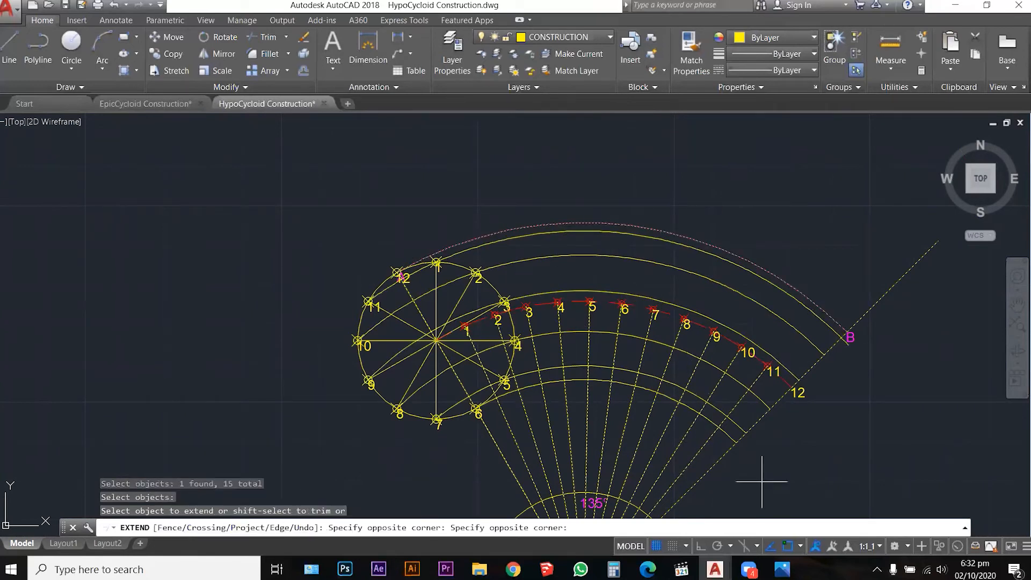
{"action": "left_click", "coordinate": [762, 482]}
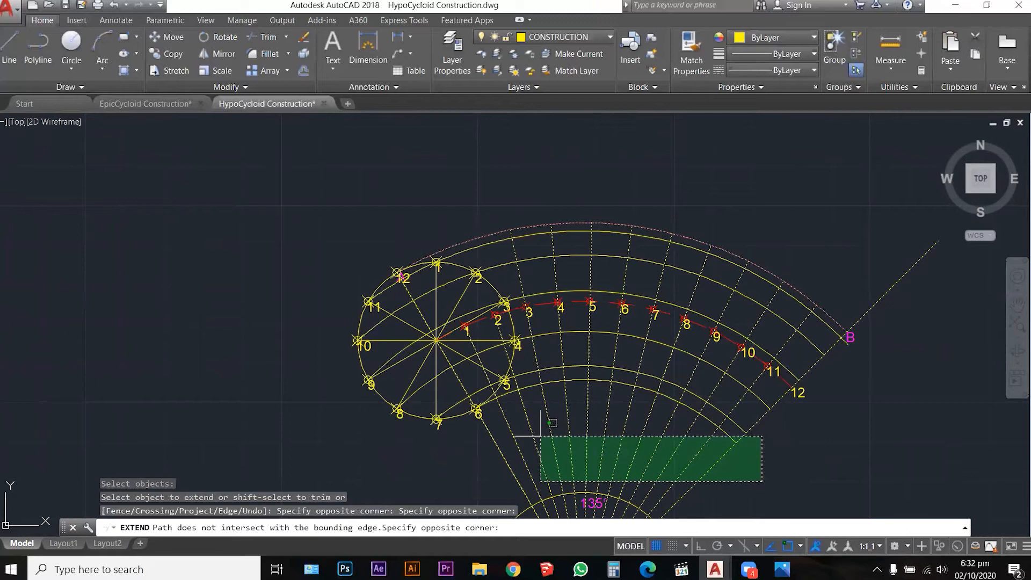
{"action": "left_click", "coordinate": [530, 425]}
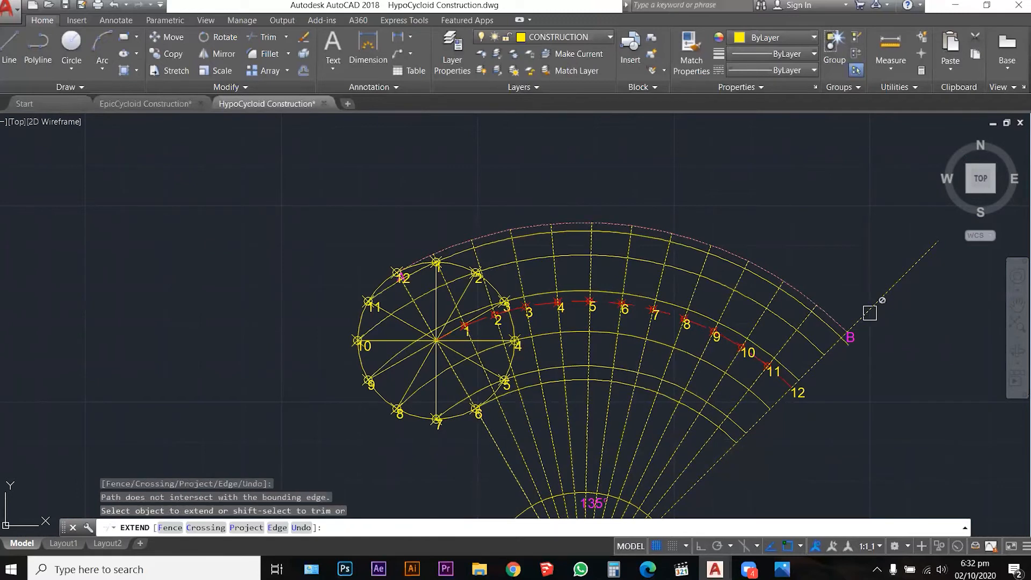
{"action": "key", "text": "Escape"}
{"action": "key", "text": "Escape"}
{"action": "key", "text": "Escape"}
{"action": "key", "text": "Escape"}
Trim segments of the rolling circle between its points 1 and 6, using the crossing construction lines as cutting edges
{"action": "scroll", "coordinate": [540, 199], "scroll_direction": "down", "scroll_amount": 2}
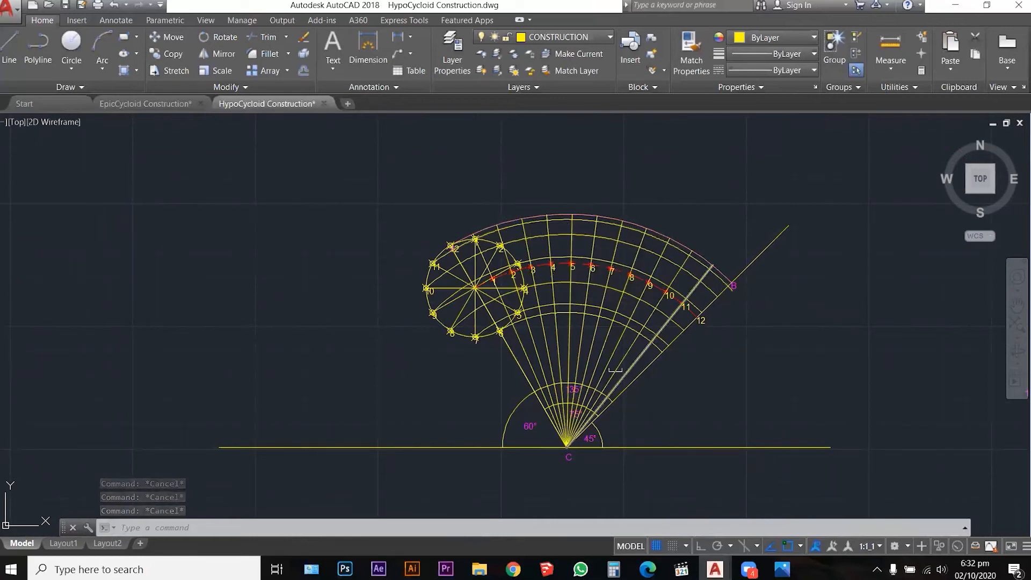
{"action": "scroll", "coordinate": [516, 268], "scroll_direction": "up", "scroll_amount": 4}
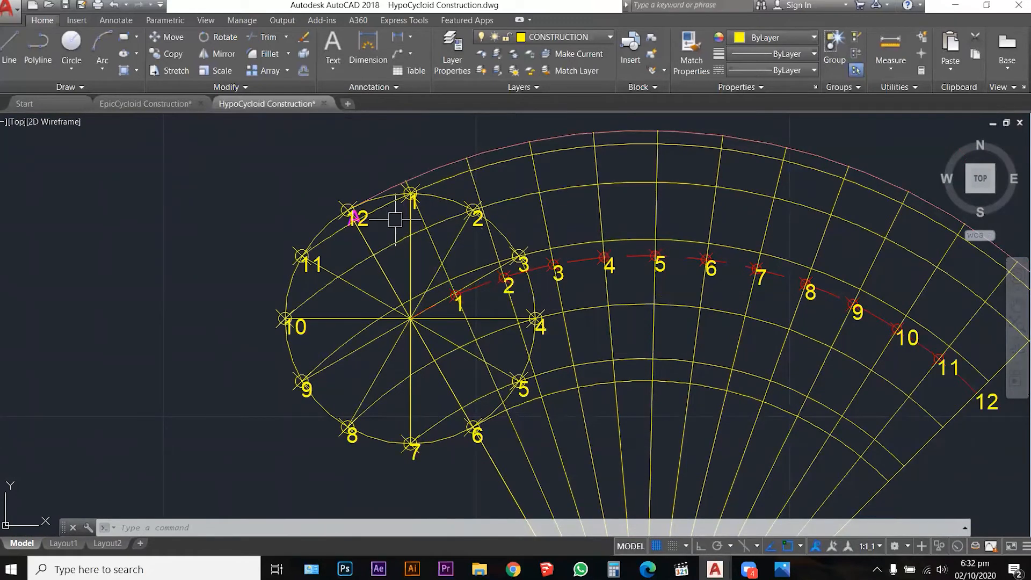
{"action": "scroll", "coordinate": [396, 219], "scroll_direction": "down", "scroll_amount": 2}
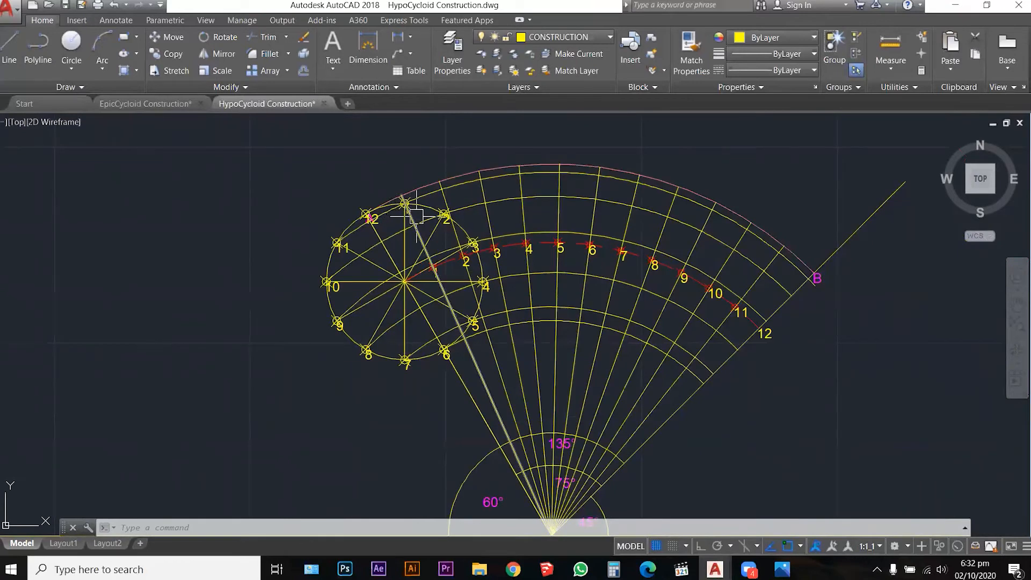
{"action": "scroll", "coordinate": [421, 203], "scroll_direction": "up", "scroll_amount": 4}
{"action": "scroll", "coordinate": [425, 200], "scroll_direction": "down", "scroll_amount": 2}
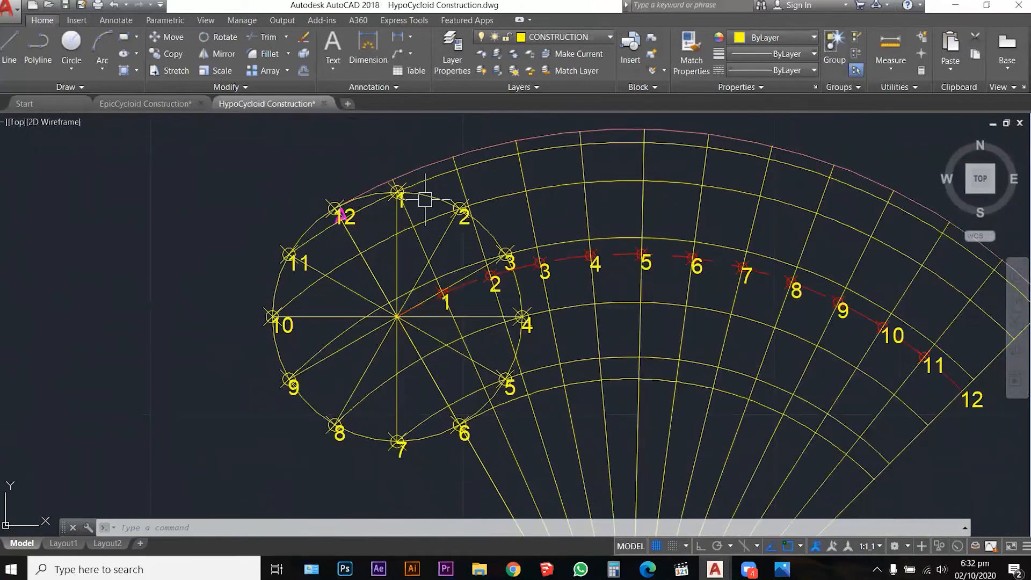
{"action": "key", "text": "Escape"}
{"action": "key", "text": "Escape"}
{"action": "key", "text": "Escape"}
{"action": "type", "text": "tr"}
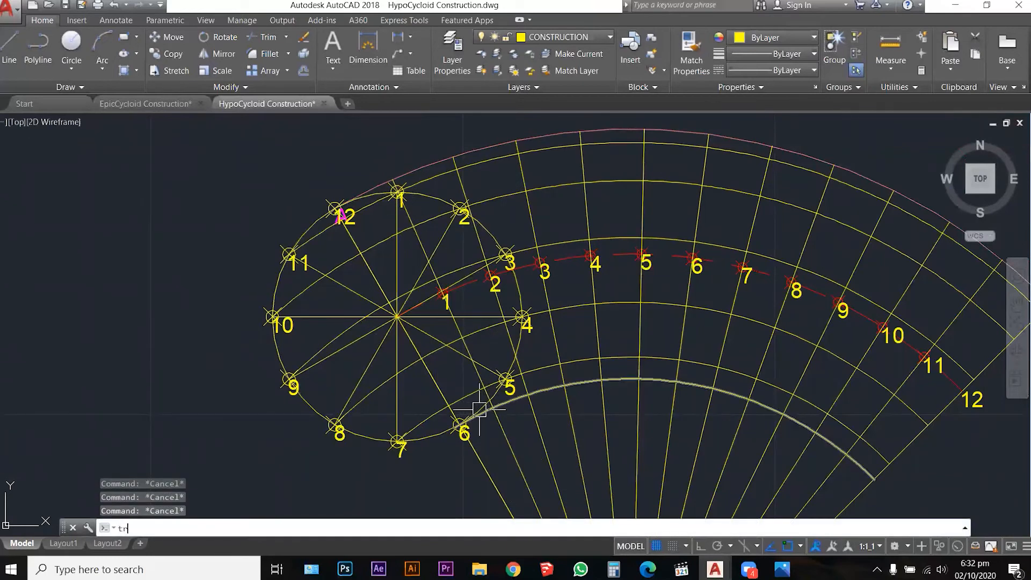
{"action": "key", "text": "Return"}
{"action": "left_click", "coordinate": [491, 453]}
{"action": "left_click", "coordinate": [225, 185]}
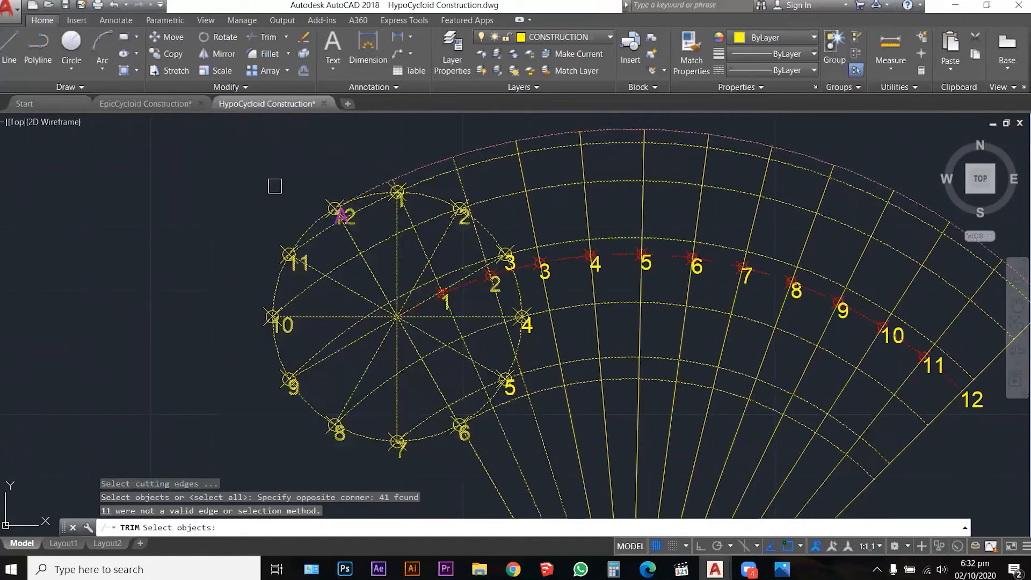
{"action": "key", "text": "Return"}
{"action": "left_click", "coordinate": [425, 193]}
{"action": "left_click", "coordinate": [487, 228]}
{"action": "left_click", "coordinate": [511, 277]}
{"action": "left_click", "coordinate": [514, 288]}
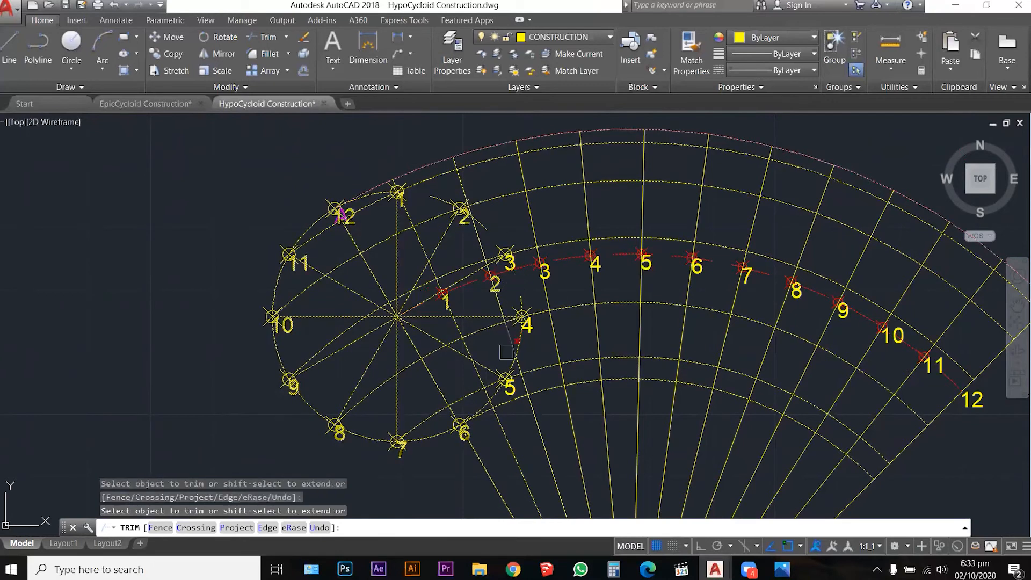
{"action": "scroll", "coordinate": [487, 400], "scroll_direction": "up", "scroll_amount": 3}
{"action": "scroll", "coordinate": [506, 394], "scroll_direction": "down", "scroll_amount": 3}
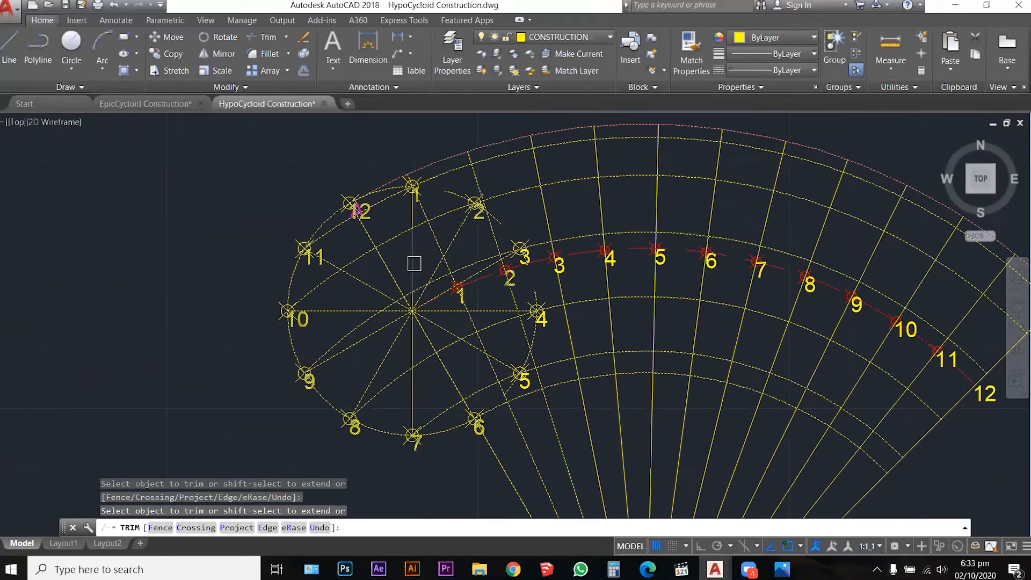
{"action": "scroll", "coordinate": [414, 263], "scroll_direction": "up", "scroll_amount": 2}
{"action": "key", "text": "Escape"}
{"action": "key", "text": "Escape"}
{"action": "key", "text": "Escape"}
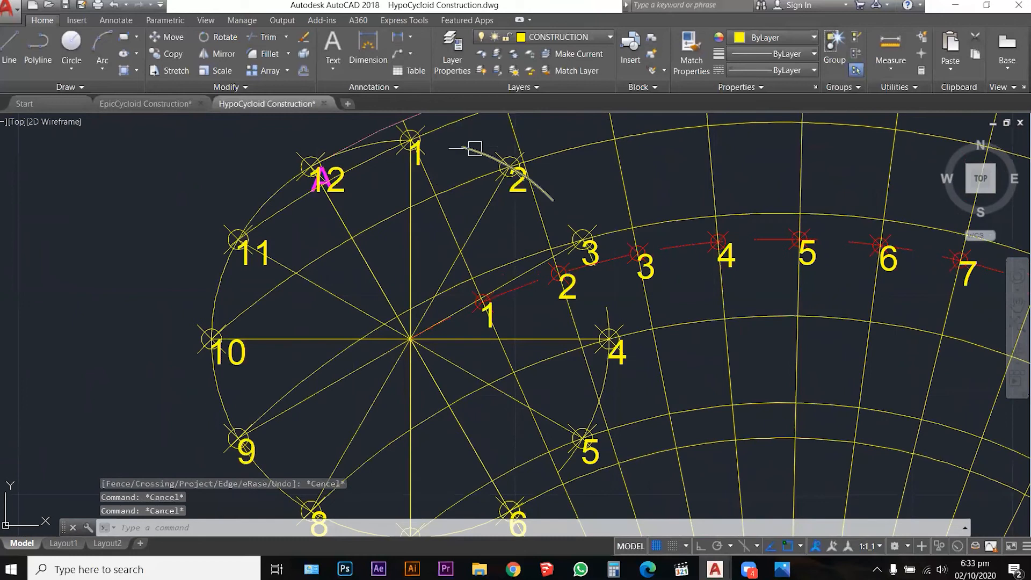
Erase the leftover arc piece, point marker and label at point 2 of the rolling circle
{"action": "left_click", "coordinate": [475, 149]}
{"action": "key", "text": "Delete"}
{"action": "left_click", "coordinate": [492, 160]}
{"action": "key", "text": "Delete"}
{"action": "left_click", "coordinate": [518, 186]}
{"action": "key", "text": "Delete"}
Shorten the rolling circle's diameter lines 2–8 and 1–7 so they run only from the centre to points 8 and 7
{"action": "left_click", "coordinate": [501, 191]}
{"action": "left_click", "coordinate": [509, 167]}
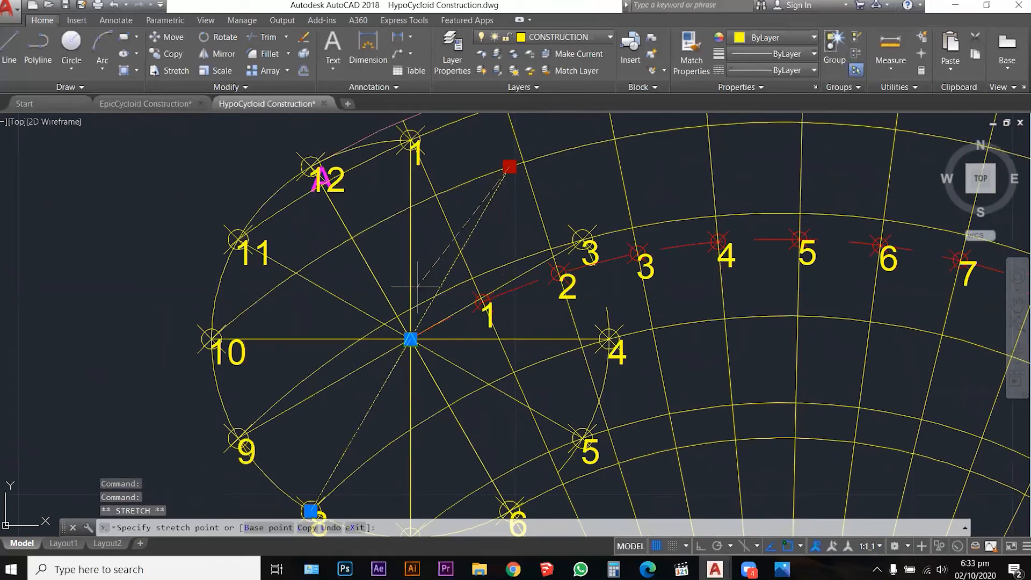
{"action": "left_click", "coordinate": [410, 339]}
{"action": "left_click", "coordinate": [410, 146]}
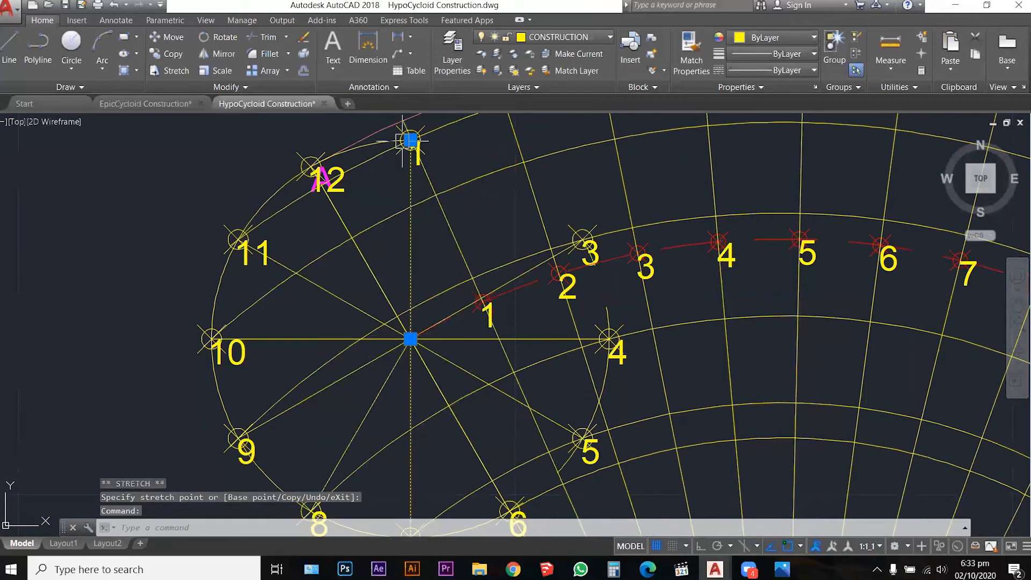
{"action": "left_click", "coordinate": [411, 140]}
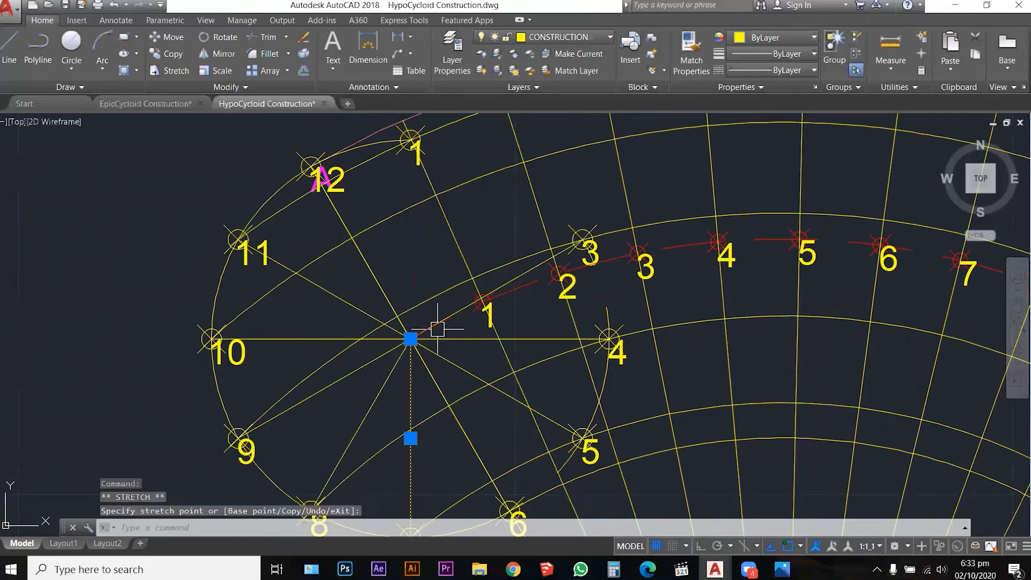
{"action": "key", "text": "Escape"}
Shorten diameter lines 3–9, 4–10 and 5–11 so they run only from the circle's centre to points 9, 10 and 11
{"action": "left_click", "coordinate": [559, 263]}
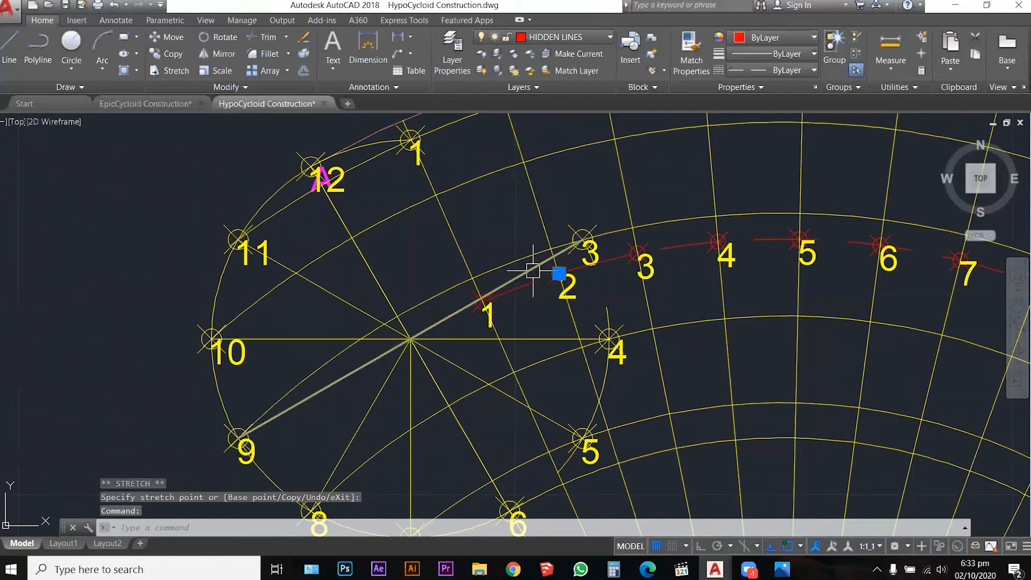
{"action": "key", "text": "Escape"}
{"action": "left_click", "coordinate": [532, 271]}
{"action": "left_click", "coordinate": [582, 239]}
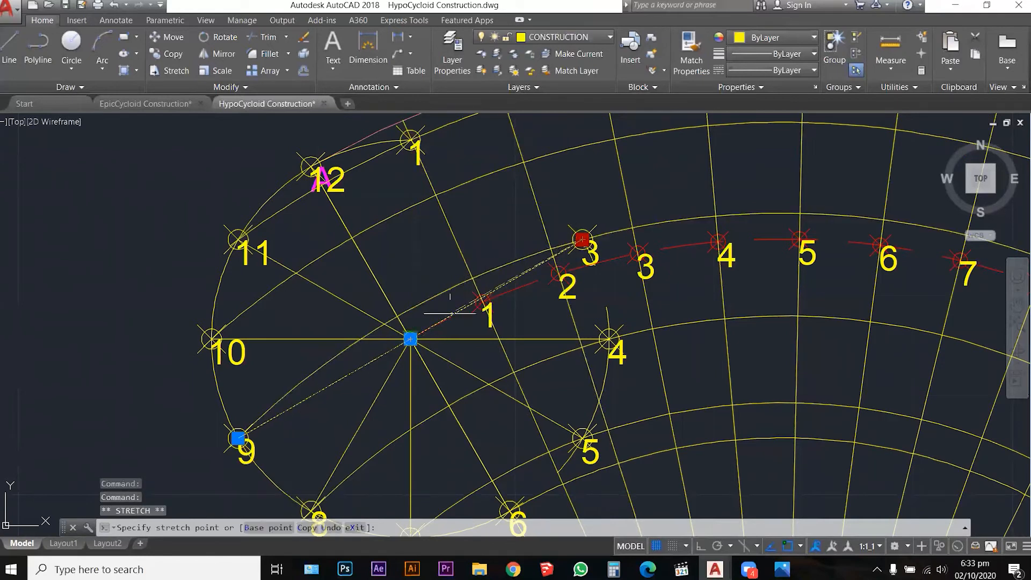
{"action": "left_click", "coordinate": [411, 339]}
{"action": "left_click", "coordinate": [537, 339]}
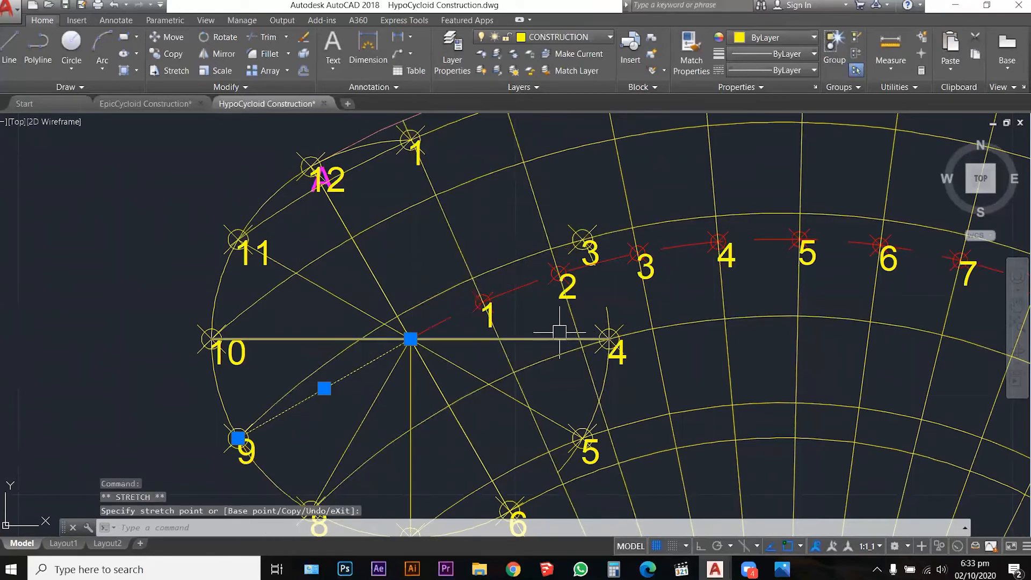
{"action": "left_click", "coordinate": [608, 339]}
{"action": "left_click", "coordinate": [410, 339]}
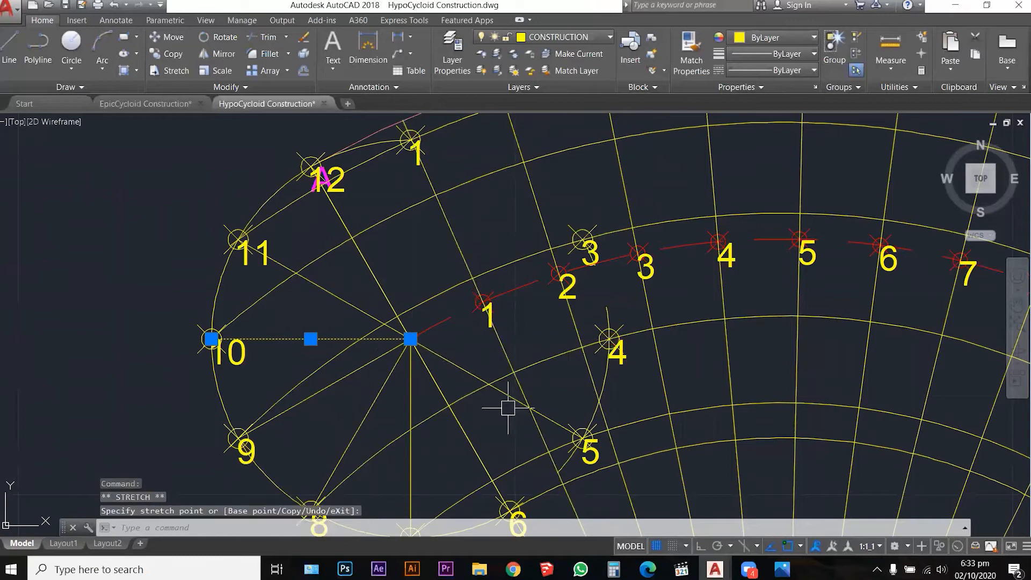
{"action": "key", "text": "Escape"}
{"action": "left_click", "coordinate": [542, 415]}
{"action": "left_click", "coordinate": [582, 438]}
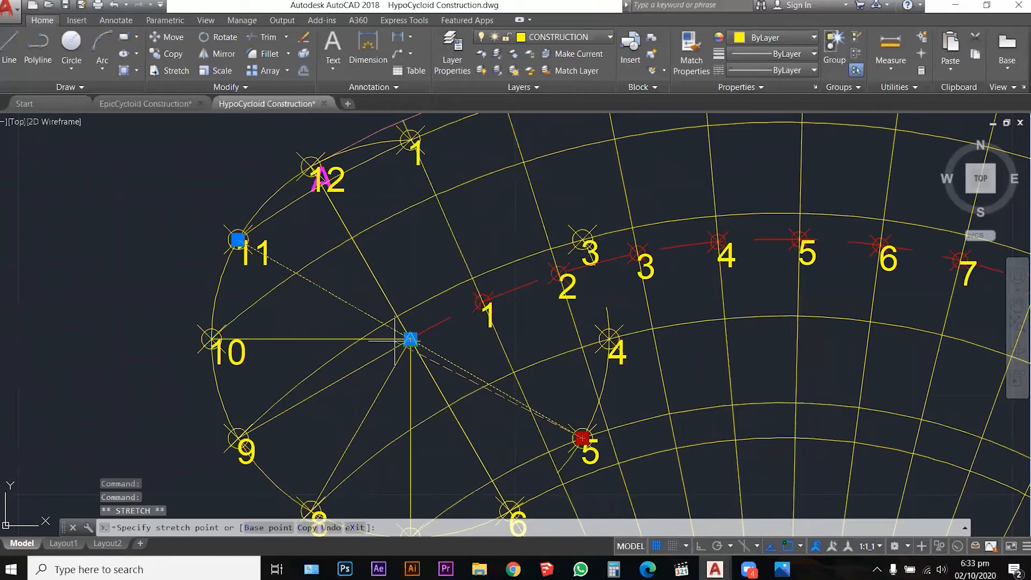
{"action": "left_click", "coordinate": [410, 339]}
Erase the leftover arc piece through points 4 and 5, along with the rolling circle's point 4 marker and label
{"action": "scroll", "coordinate": [457, 288], "scroll_direction": "down", "scroll_amount": 5}
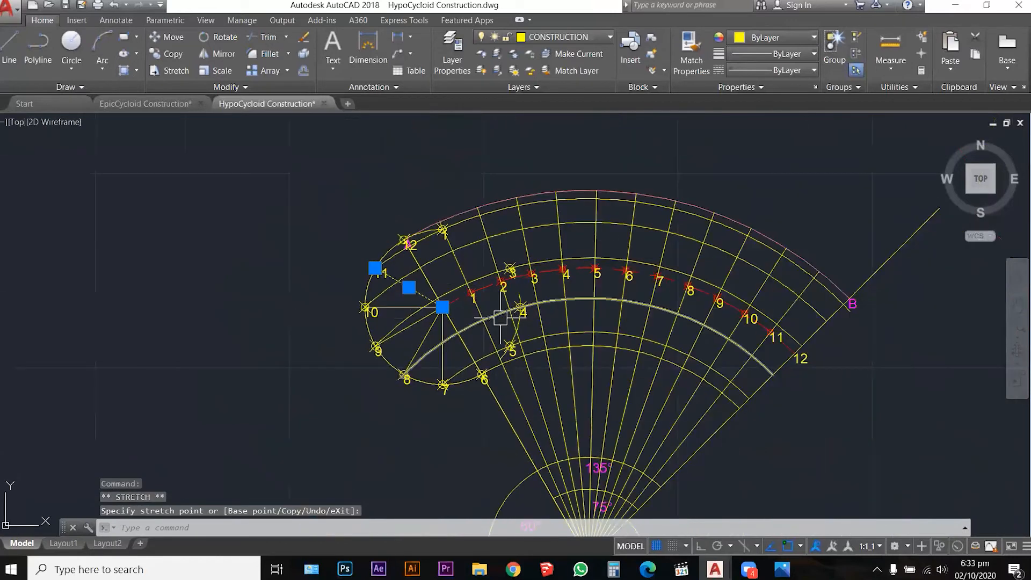
{"action": "scroll", "coordinate": [518, 332], "scroll_direction": "up", "scroll_amount": 5}
{"action": "key", "text": "Escape"}
{"action": "left_click", "coordinate": [539, 322]}
{"action": "key", "text": "Delete"}
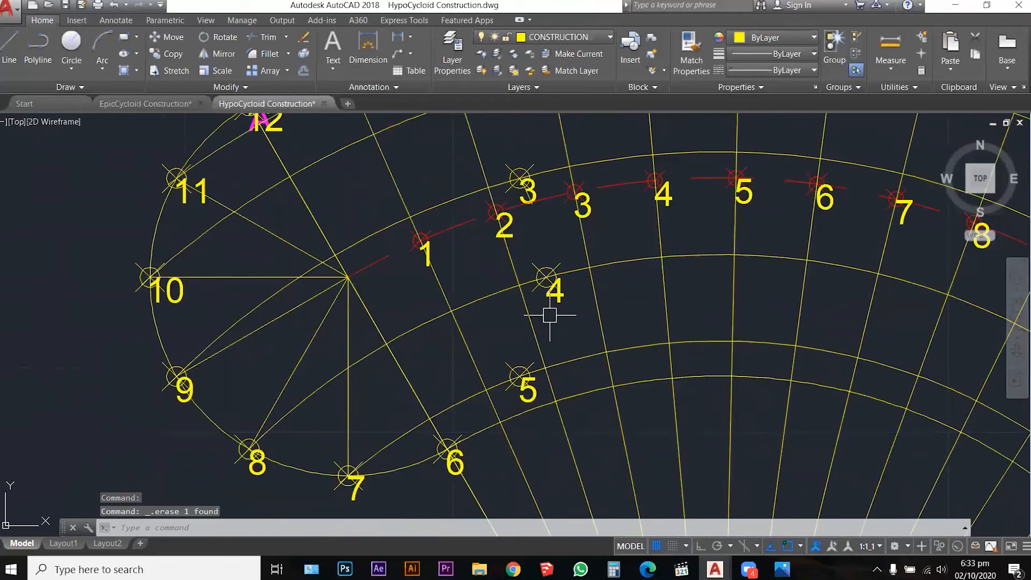
{"action": "left_click", "coordinate": [552, 291]}
{"action": "key", "text": "Delete"}
{"action": "left_click", "coordinate": [552, 290]}
{"action": "key", "text": "Delete"}
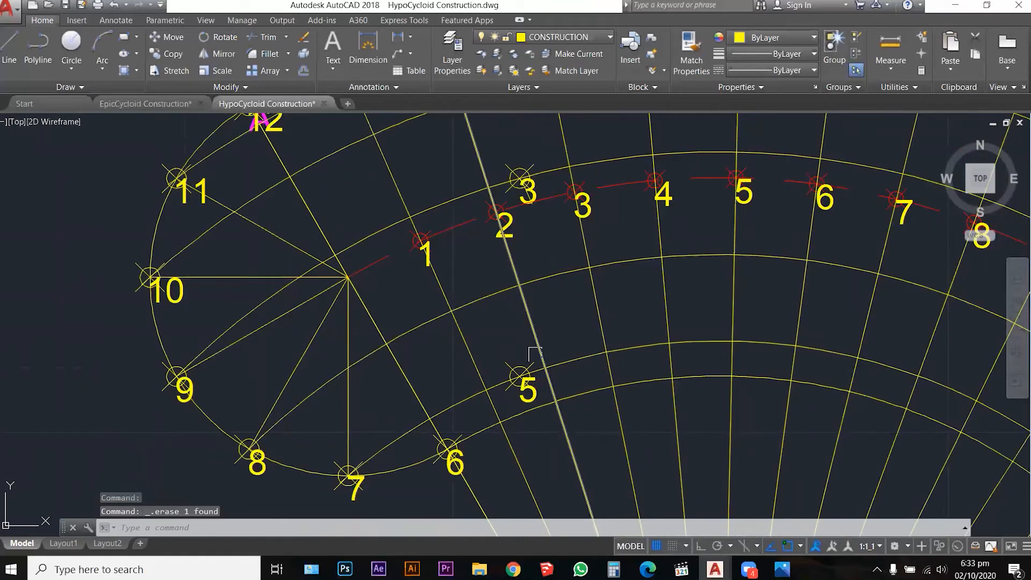
Erase the point marker and label at point 5 of the rolling circle
{"action": "left_click", "coordinate": [511, 367]}
{"action": "key", "text": "Delete"}
{"action": "left_click", "coordinate": [511, 392]}
{"action": "left_click", "coordinate": [519, 393]}
{"action": "left_click", "coordinate": [522, 393]}
{"action": "key", "text": "Delete"}
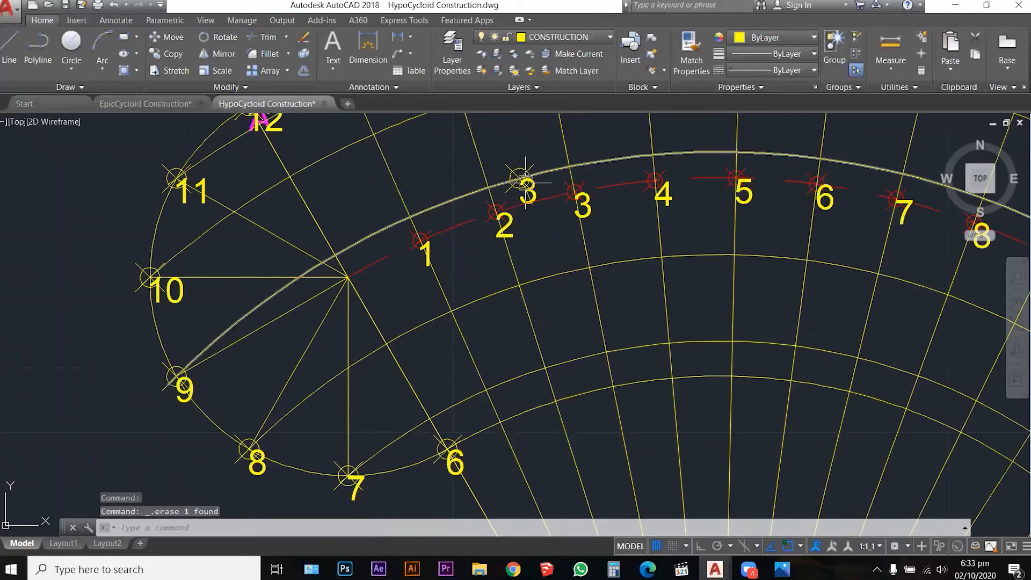
Undo the last erase, and erase the point marker and label at point 3 of the rolling circle
{"action": "key", "text": "ctrl+z"}
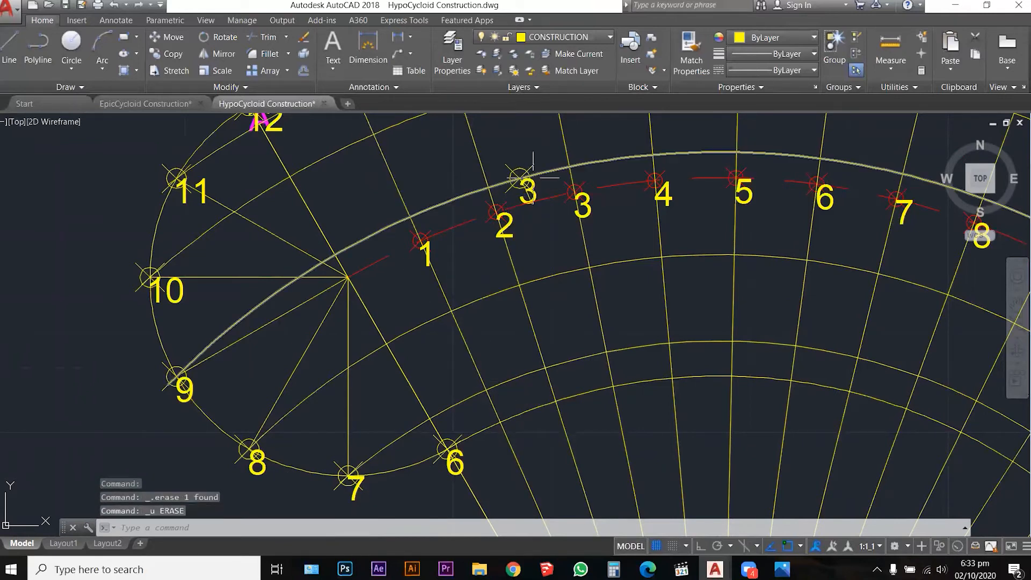
{"action": "key", "text": "Delete"}
{"action": "key", "text": "Delete"}
{"action": "left_click", "coordinate": [531, 194]}
{"action": "key", "text": "Delete"}
Erase the point marker and label at point 1 of the rolling circle
{"action": "scroll", "coordinate": [538, 265], "scroll_direction": "down", "scroll_amount": 4}
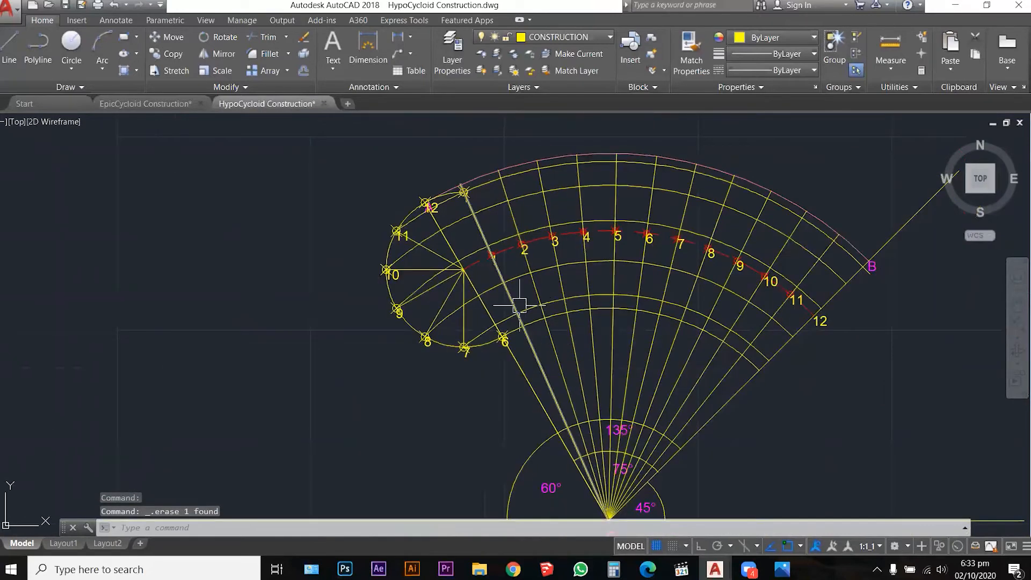
{"action": "scroll", "coordinate": [455, 187], "scroll_direction": "up", "scroll_amount": 5}
{"action": "left_click", "coordinate": [497, 245]}
{"action": "key", "text": "Delete"}
{"action": "left_click", "coordinate": [510, 260]}
{"action": "key", "text": "Delete"}
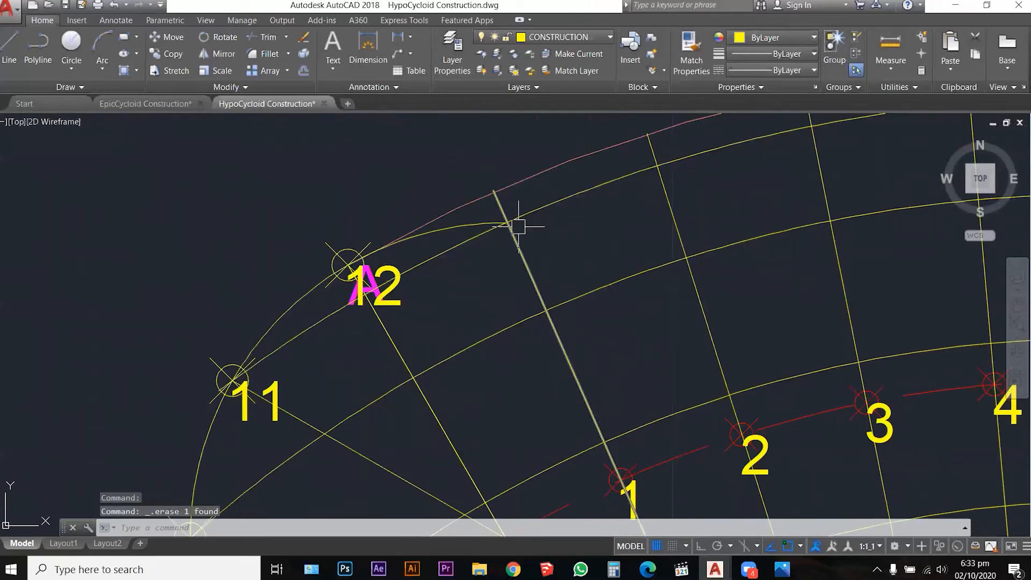
Trim off the rolling circle's remaining arc between point 12 and the former point 1
{"action": "type", "text": "t"}
{"action": "key", "text": "Return"}
{"action": "left_click", "coordinate": [450, 298]}
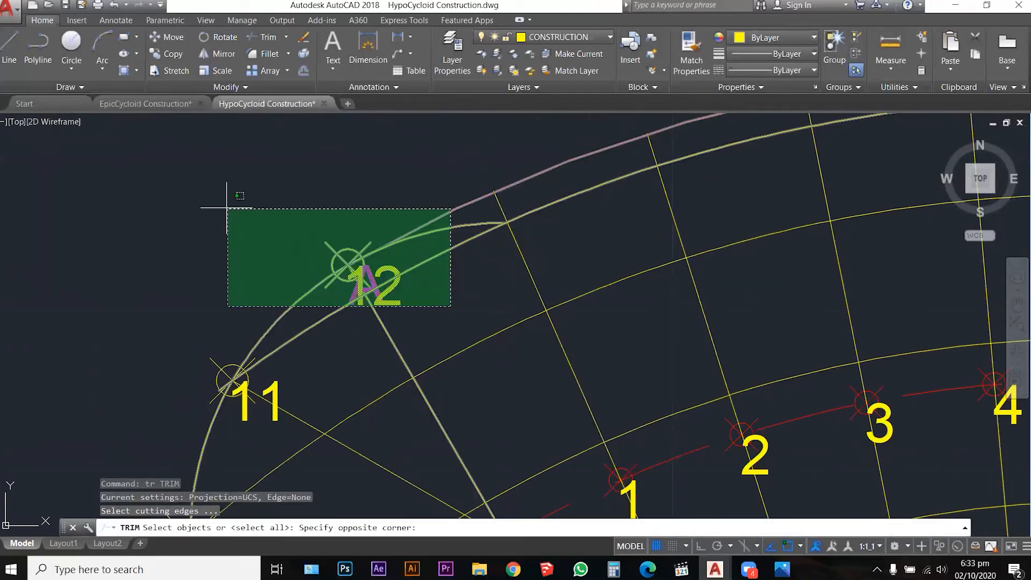
{"action": "left_click", "coordinate": [230, 202]}
{"action": "key", "text": "Return"}
{"action": "key", "text": "Escape"}
{"action": "key", "text": "Escape"}
{"action": "key", "text": "Escape"}
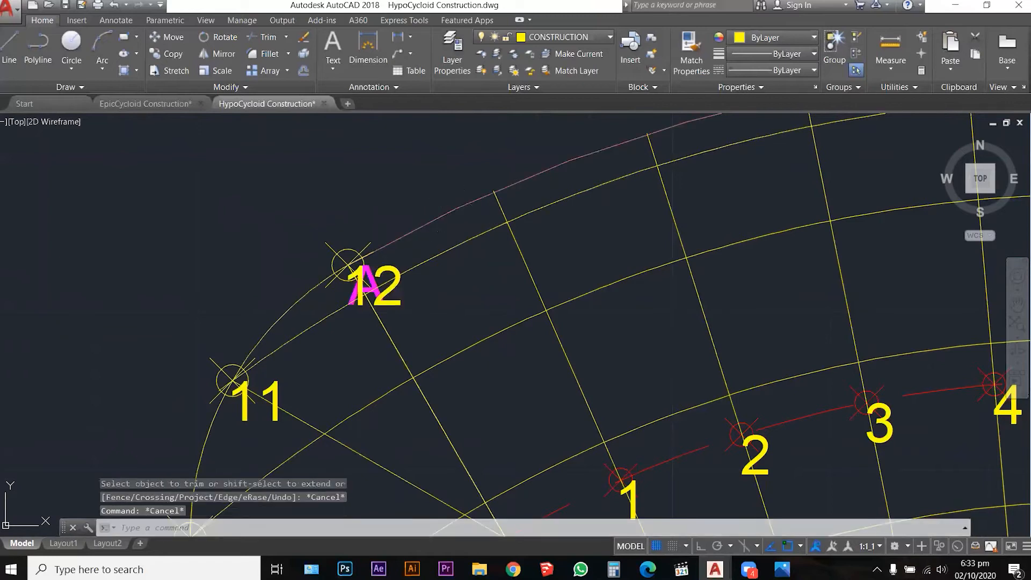
Move the rolling circle's remaining arc from 6 to 12 onto the OUTLINE layer
{"action": "scroll", "coordinate": [433, 230], "scroll_direction": "down", "scroll_amount": 5}
{"action": "scroll", "coordinate": [402, 205], "scroll_direction": "up", "scroll_amount": 2}
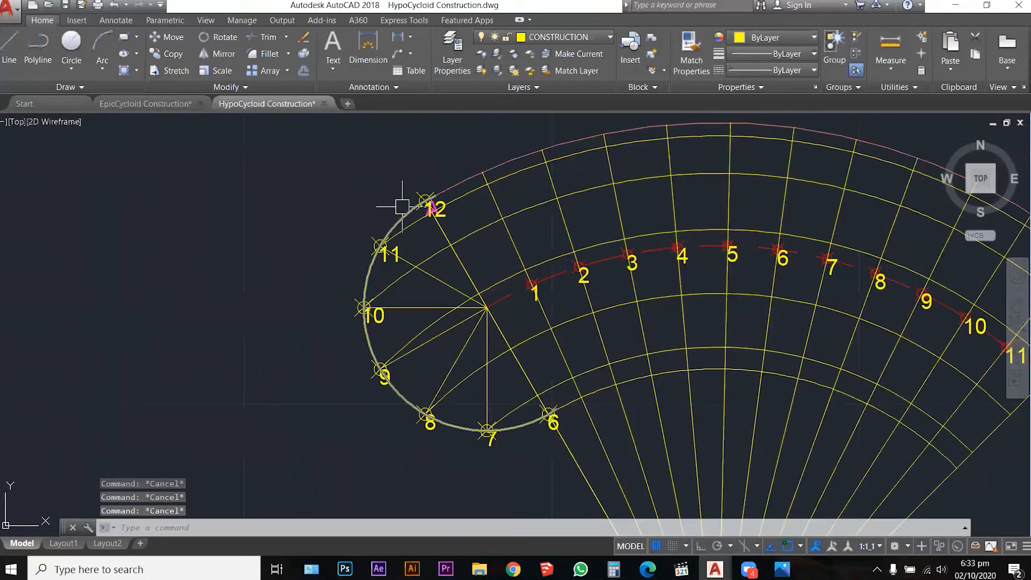
{"action": "left_click", "coordinate": [369, 276]}
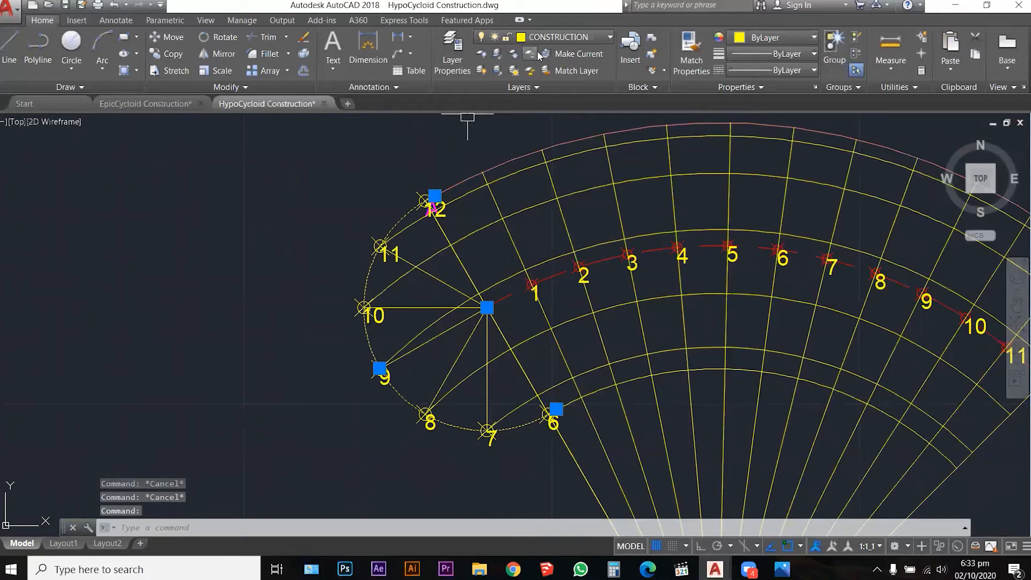
{"action": "left_click", "coordinate": [551, 36]}
{"action": "left_click", "coordinate": [546, 149]}
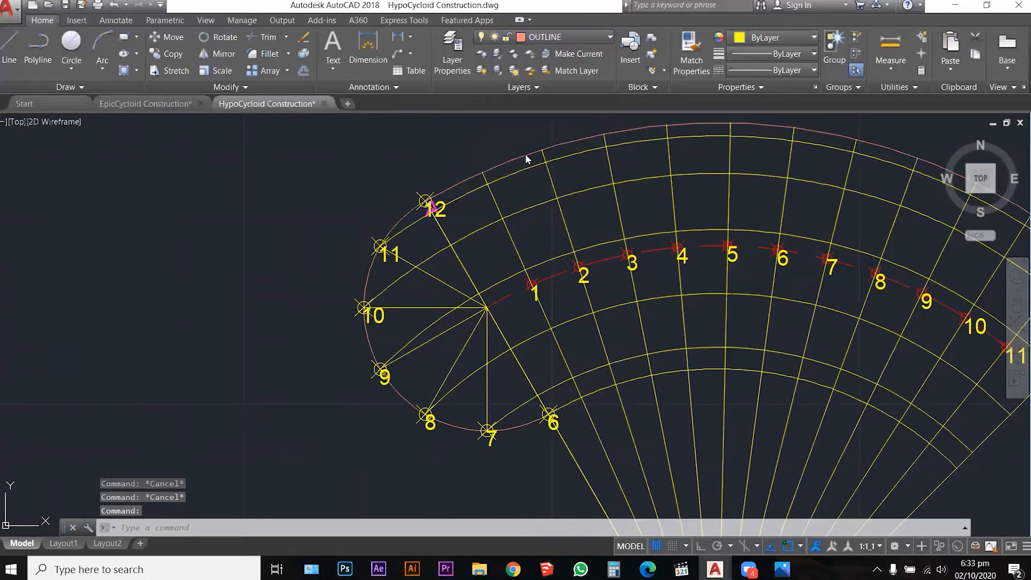
{"action": "key", "text": "Escape"}
{"action": "key", "text": "Escape"}
Match the rolling circle's number labels 6 to 12 to the properties of the magenta text
{"action": "scroll", "coordinate": [339, 158], "scroll_direction": "down", "scroll_amount": 2}
{"action": "type", "text": "ma"}
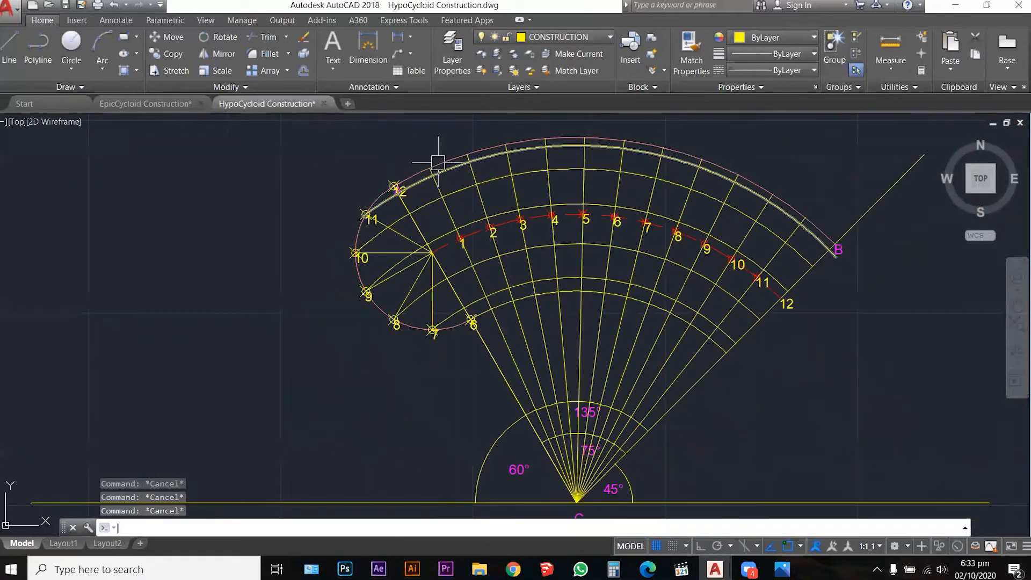
{"action": "key", "text": "Return"}
{"action": "left_click", "coordinate": [559, 459]}
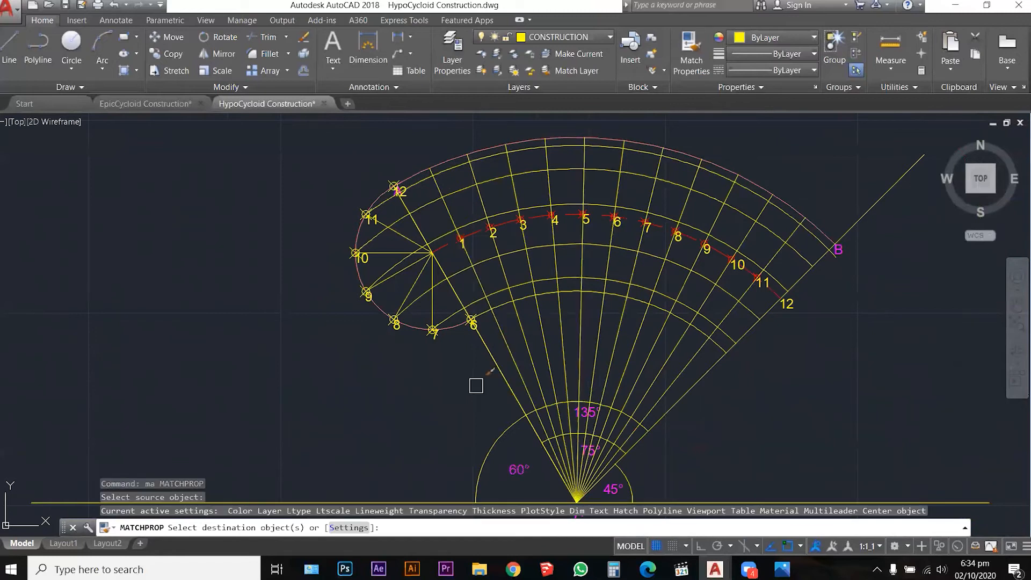
{"action": "scroll", "coordinate": [448, 350], "scroll_direction": "up", "scroll_amount": 4}
{"action": "scroll", "coordinate": [448, 351], "scroll_direction": "up", "scroll_amount": 2}
{"action": "left_click", "coordinate": [391, 294]}
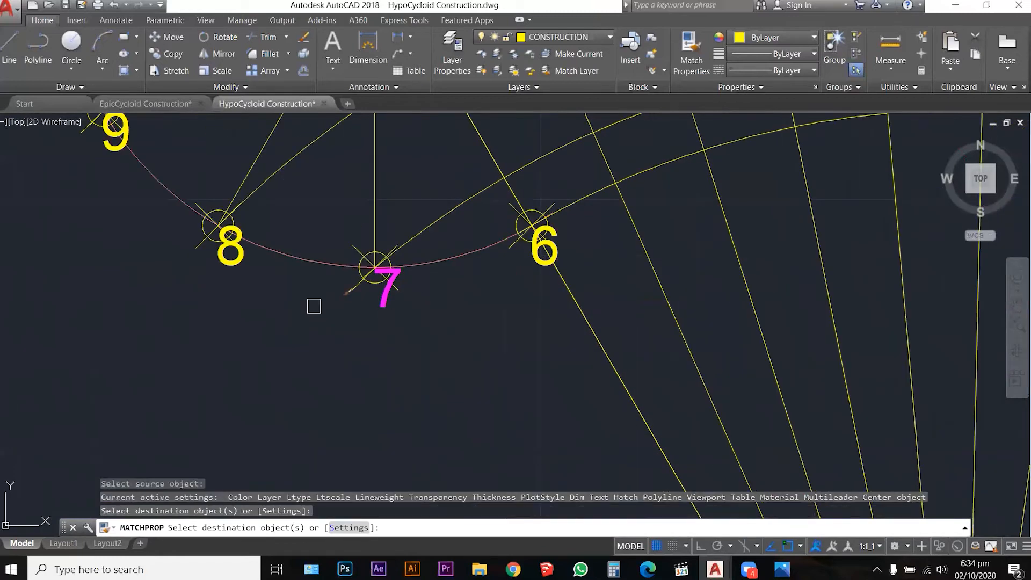
{"action": "left_click", "coordinate": [218, 263]}
{"action": "left_click", "coordinate": [546, 253]}
{"action": "scroll", "coordinate": [596, 341], "scroll_direction": "down", "scroll_amount": 5}
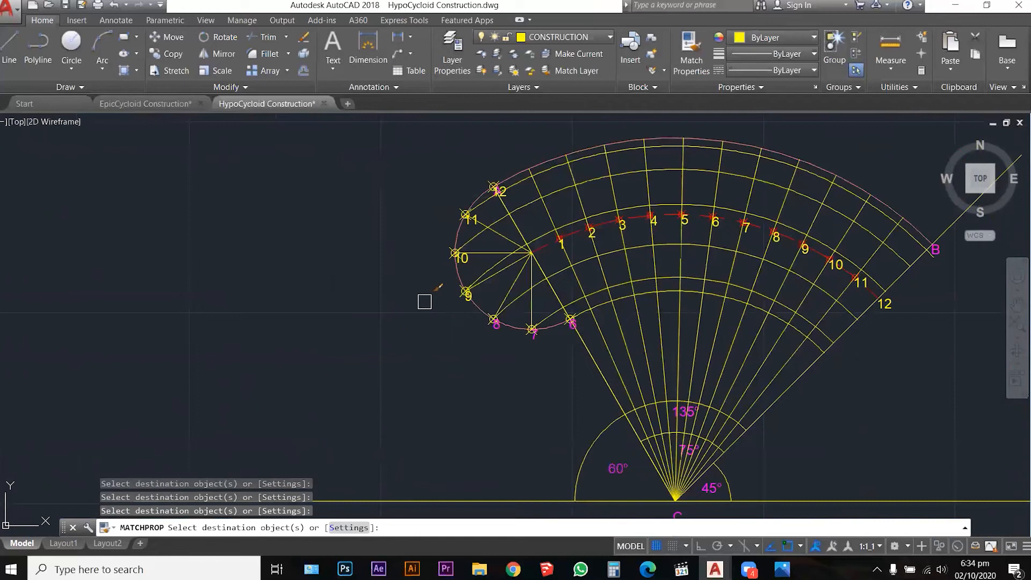
{"action": "scroll", "coordinate": [431, 281], "scroll_direction": "up", "scroll_amount": 2}
{"action": "left_click", "coordinate": [477, 253]}
{"action": "left_click", "coordinate": [539, 140]}
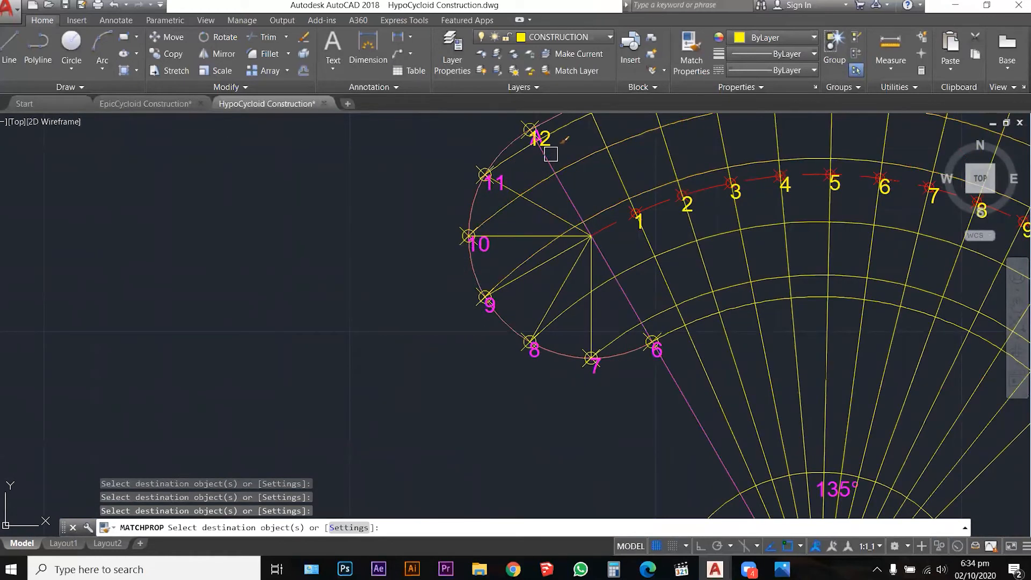
Apply the same magenta text properties to number labels 1 to 12 along the red centre arc
{"action": "scroll", "coordinate": [540, 139], "scroll_direction": "down", "scroll_amount": 5}
{"action": "scroll", "coordinate": [711, 247], "scroll_direction": "up", "scroll_amount": 5}
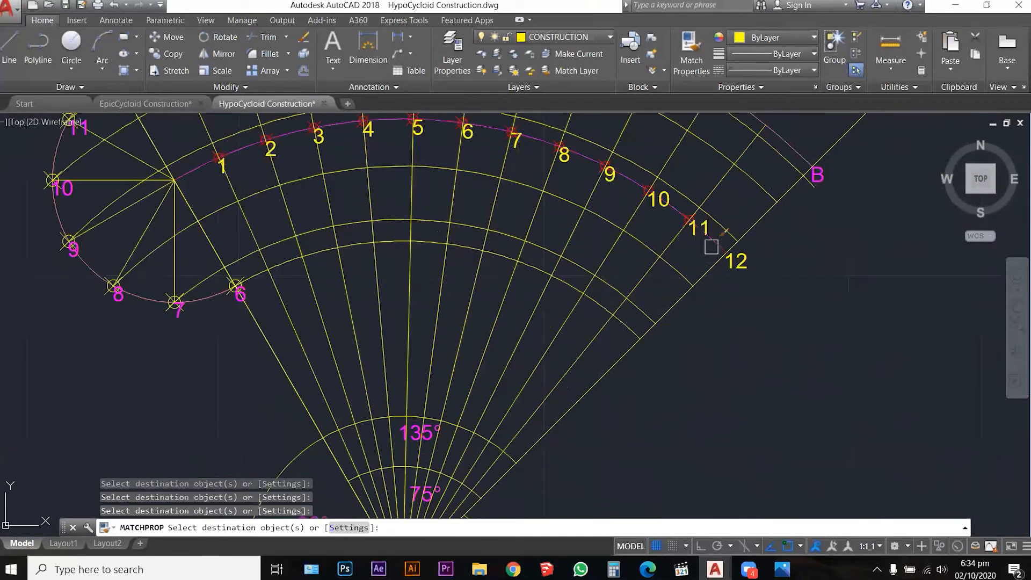
{"action": "left_click", "coordinate": [704, 239]}
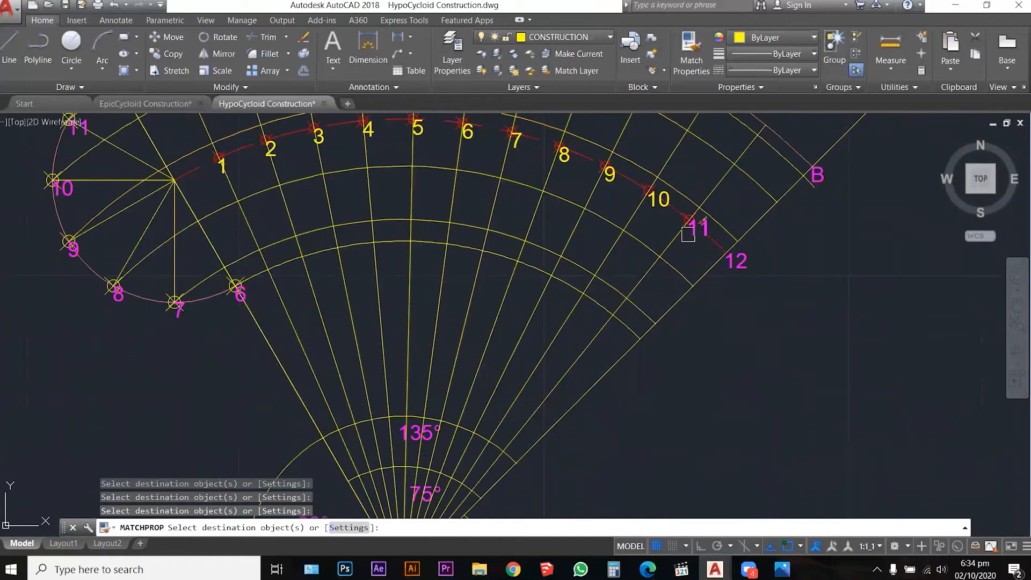
{"action": "left_click", "coordinate": [660, 201]}
{"action": "left_click", "coordinate": [615, 186]}
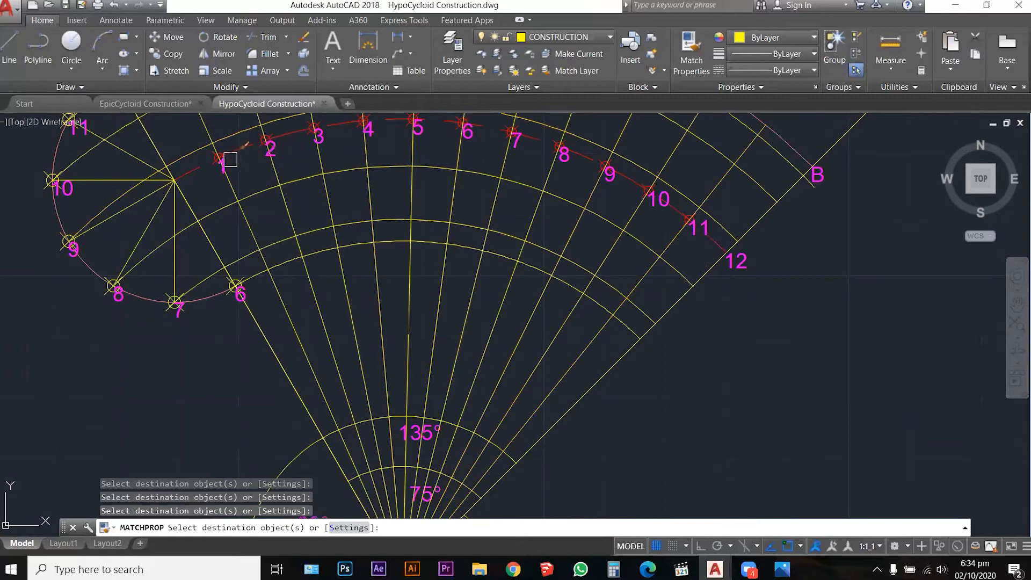
{"action": "scroll", "coordinate": [375, 288], "scroll_direction": "down", "scroll_amount": 6}
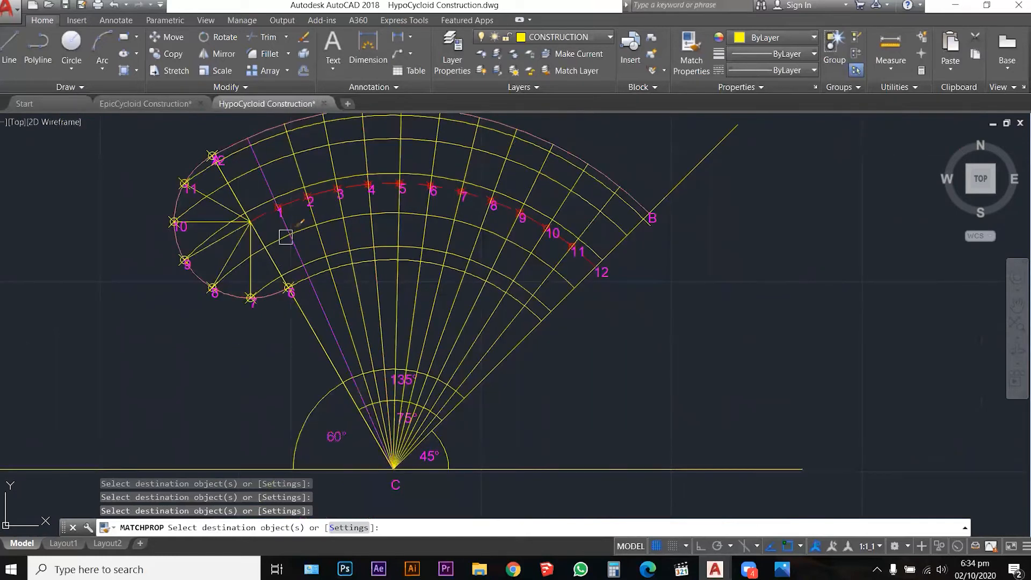
{"action": "scroll", "coordinate": [242, 225], "scroll_direction": "up", "scroll_amount": 8}
{"action": "scroll", "coordinate": [242, 224], "scroll_direction": "up", "scroll_amount": 2}
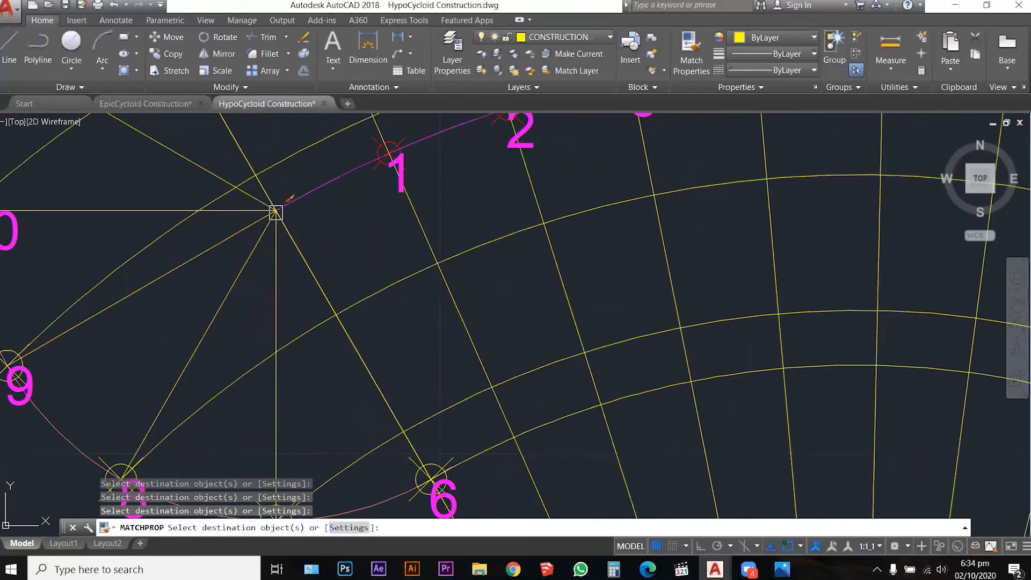
{"action": "scroll", "coordinate": [272, 214], "scroll_direction": "down", "scroll_amount": 4}
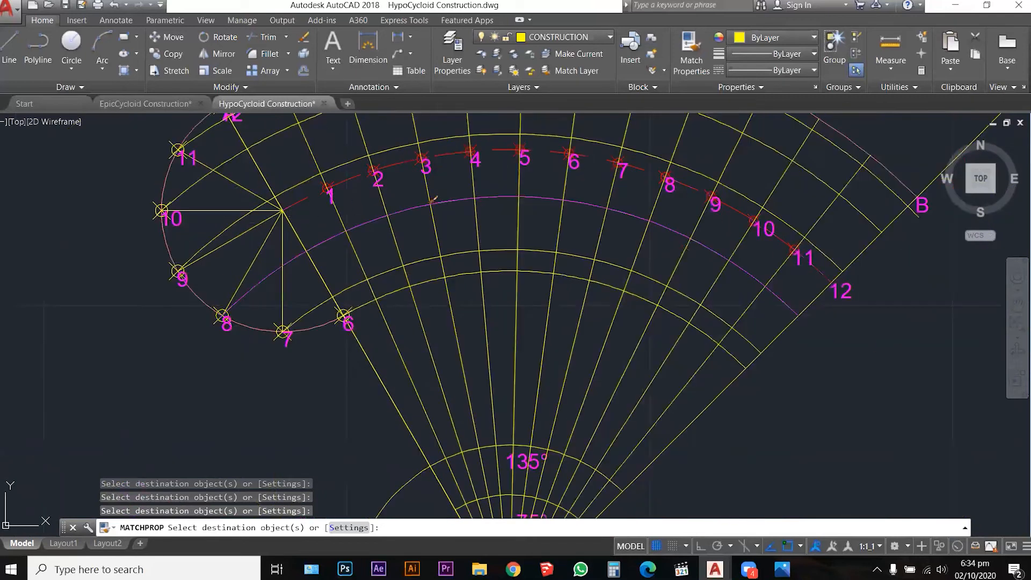
{"action": "scroll", "coordinate": [838, 290], "scroll_direction": "down", "scroll_amount": 4}
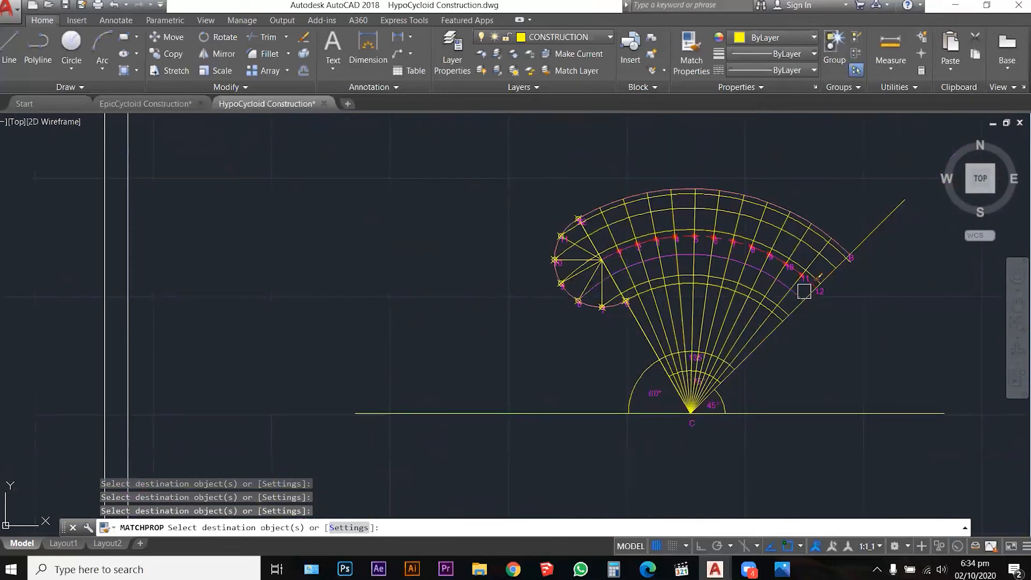
{"action": "scroll", "coordinate": [800, 283], "scroll_direction": "up", "scroll_amount": 2}
{"action": "key", "text": "Escape"}
{"action": "key", "text": "Escape"}
{"action": "key", "text": "Escape"}
{"action": "key", "text": "Escape"}
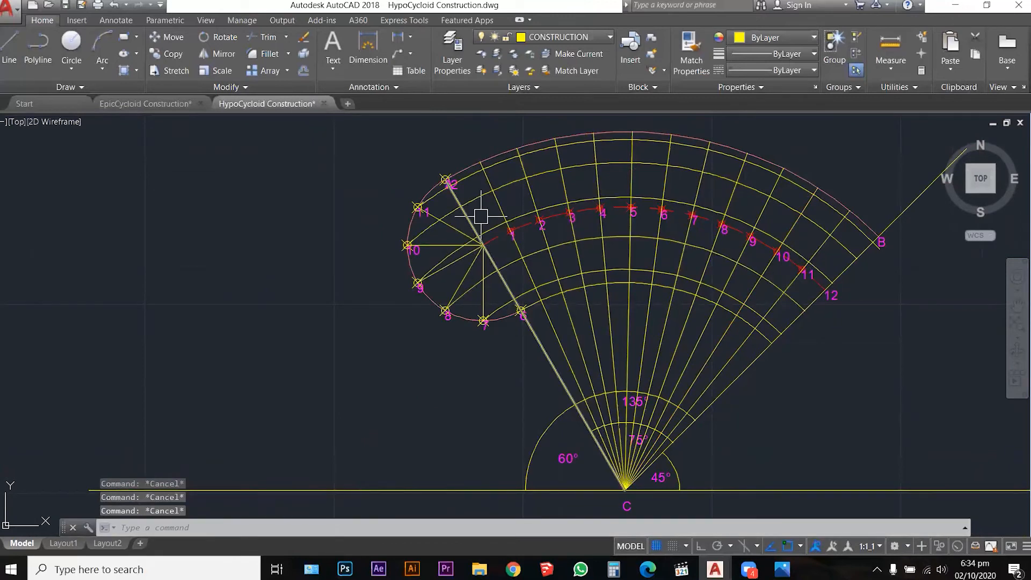
Make OUTLINE the current layer
{"action": "scroll", "coordinate": [397, 287], "scroll_direction": "down", "scroll_amount": 2}
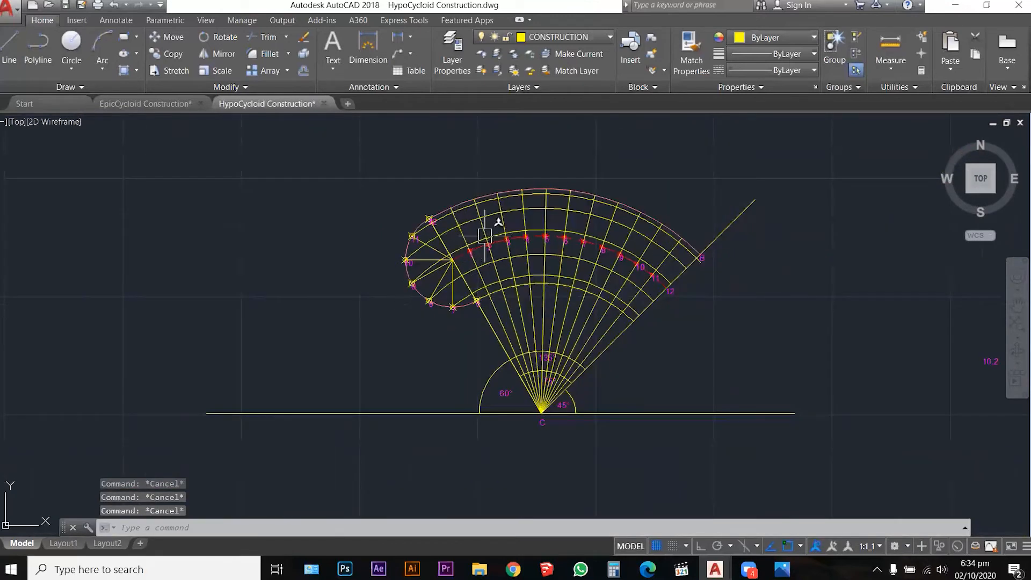
{"action": "scroll", "coordinate": [424, 217], "scroll_direction": "up", "scroll_amount": 4}
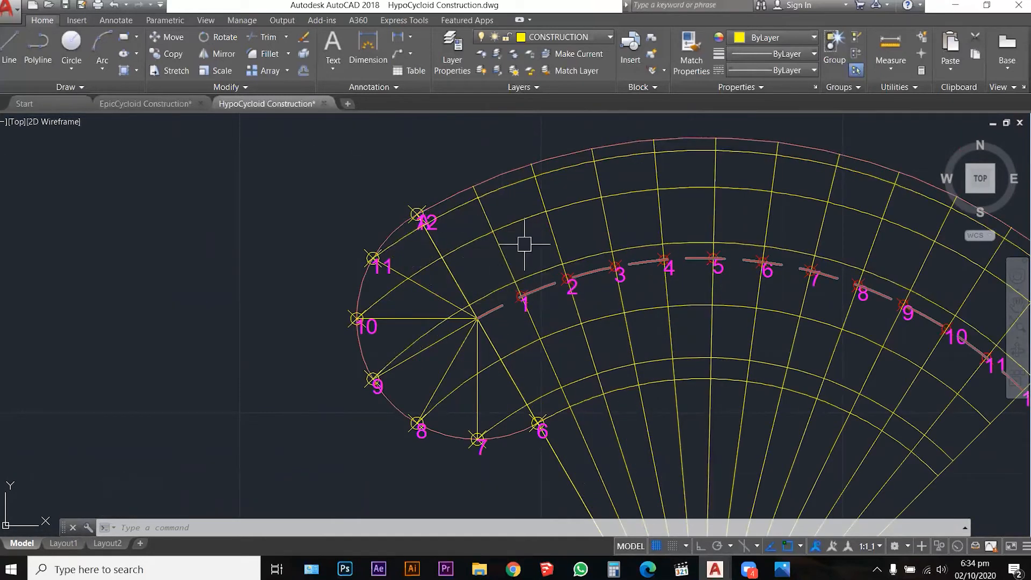
{"action": "left_click", "coordinate": [580, 38]}
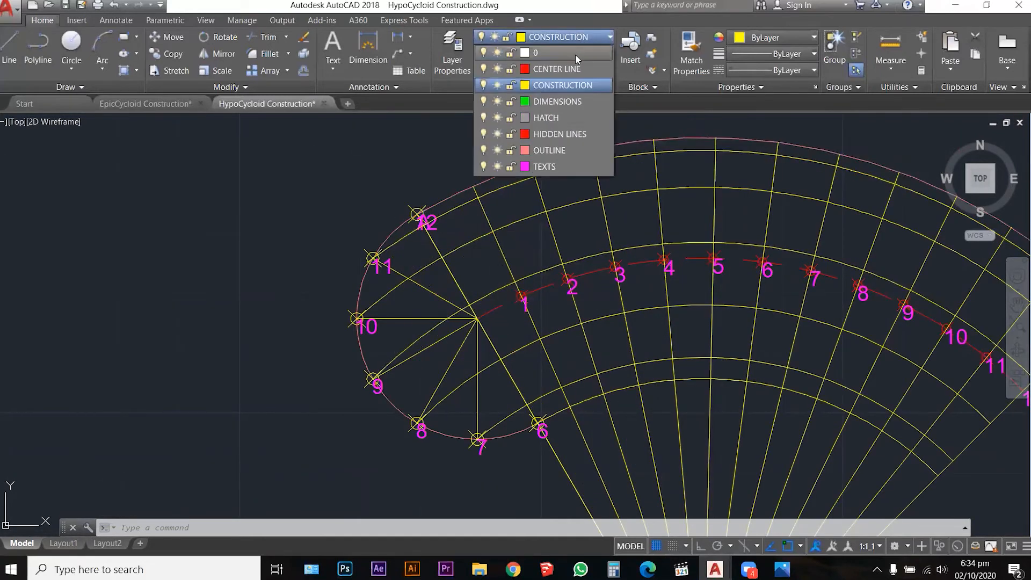
{"action": "left_click", "coordinate": [560, 145]}
{"action": "key", "text": "Escape"}
{"action": "key", "text": "Escape"}
{"action": "key", "text": "Escape"}
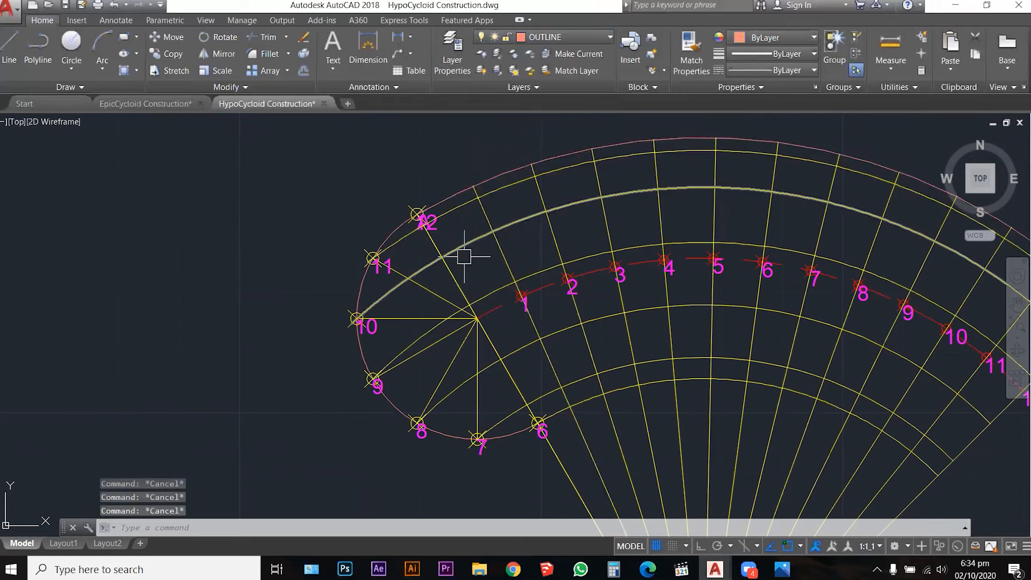
Draw a circle of radius 20 centred on point 1 of the red centre arc
{"action": "scroll", "coordinate": [526, 295], "scroll_direction": "up", "scroll_amount": 4}
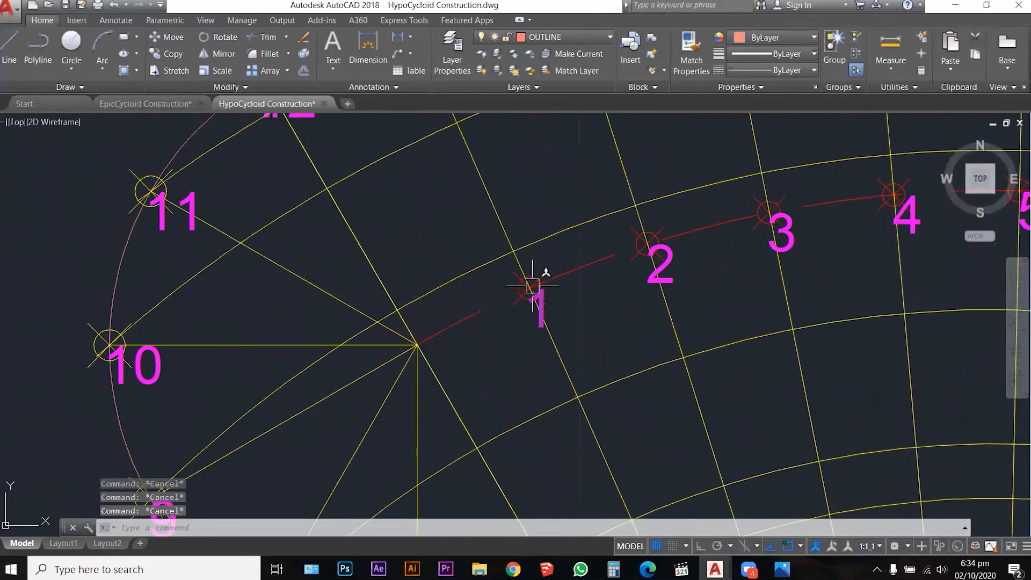
{"action": "type", "text": "c"}
{"action": "key", "text": "Return"}
{"action": "left_click", "coordinate": [529, 288]}
{"action": "scroll", "coordinate": [545, 271], "scroll_direction": "down", "scroll_amount": 4}
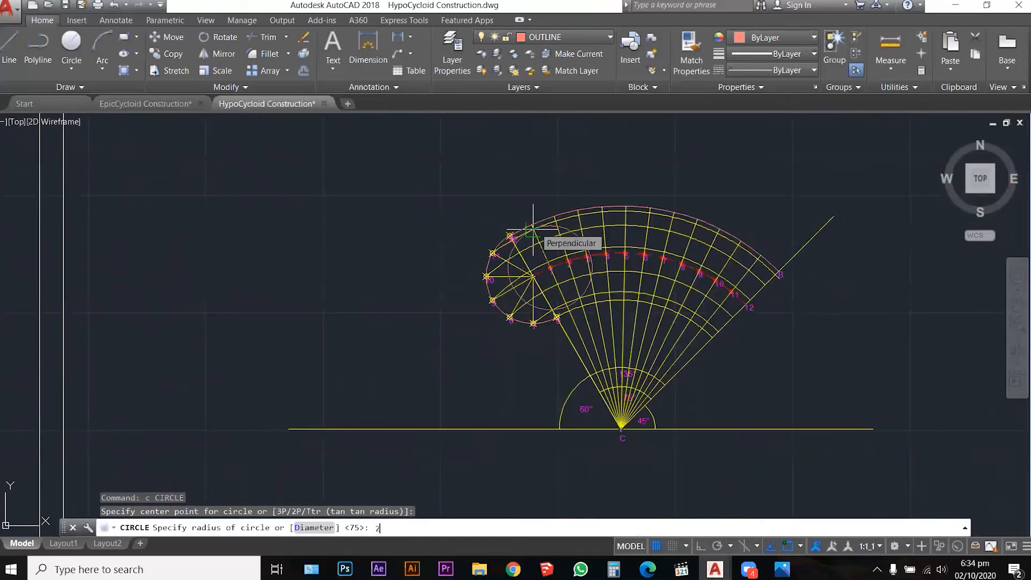
{"action": "type", "text": "20"}
{"action": "key", "text": "Return"}
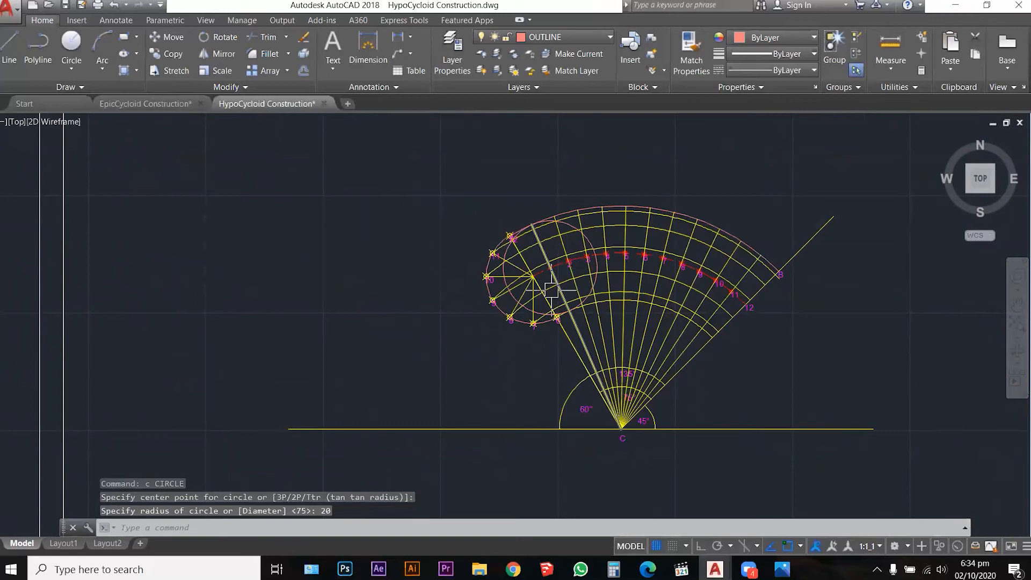
Move the point marker at point 12 of the rolling circle onto the TEXTS layer
{"action": "scroll", "coordinate": [551, 292], "scroll_direction": "up", "scroll_amount": 4}
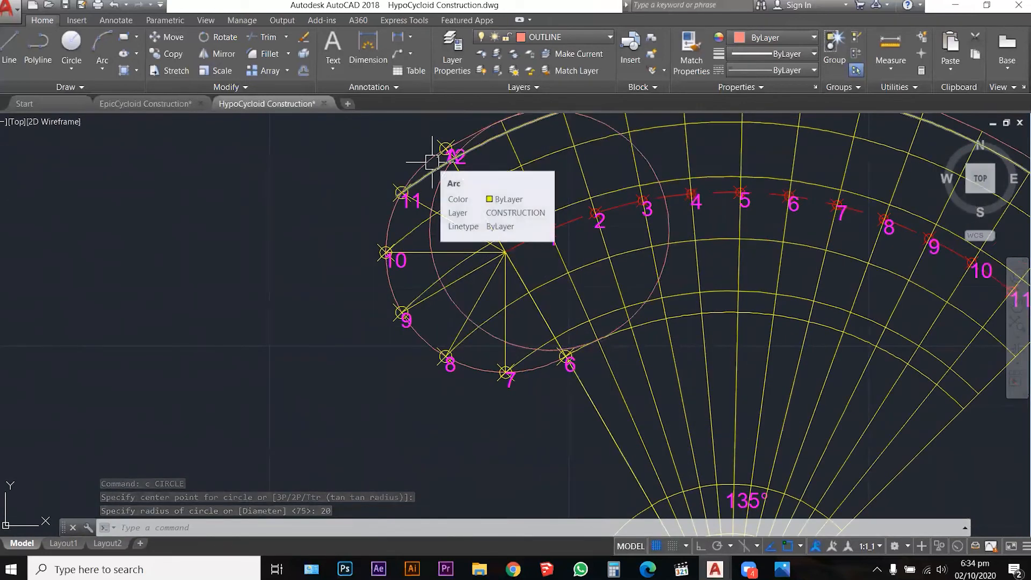
{"action": "scroll", "coordinate": [432, 161], "scroll_direction": "up", "scroll_amount": 2}
{"action": "key", "text": "Escape"}
{"action": "key", "text": "Escape"}
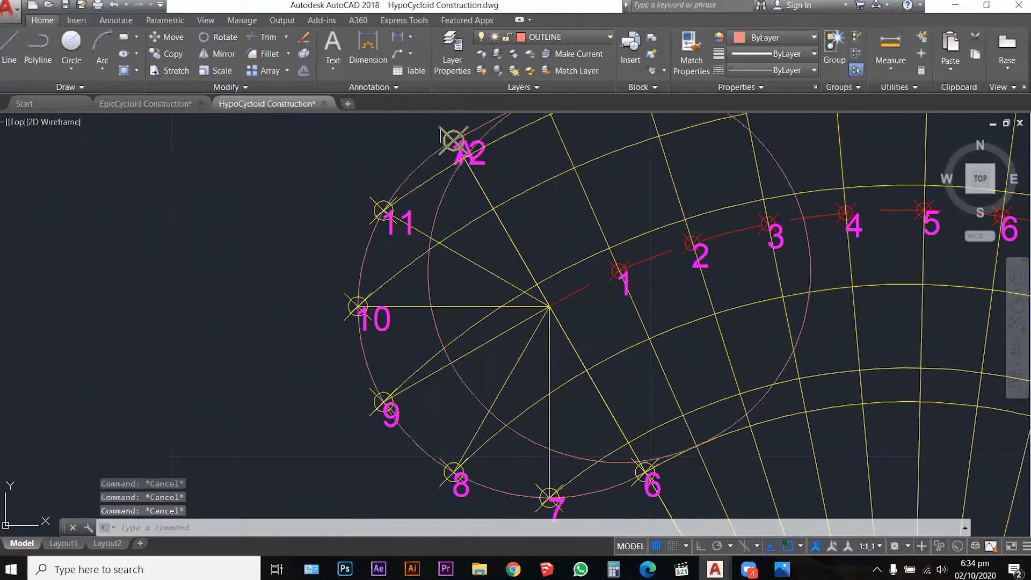
{"action": "scroll", "coordinate": [454, 142], "scroll_direction": "up", "scroll_amount": 8}
{"action": "left_click", "coordinate": [445, 147]}
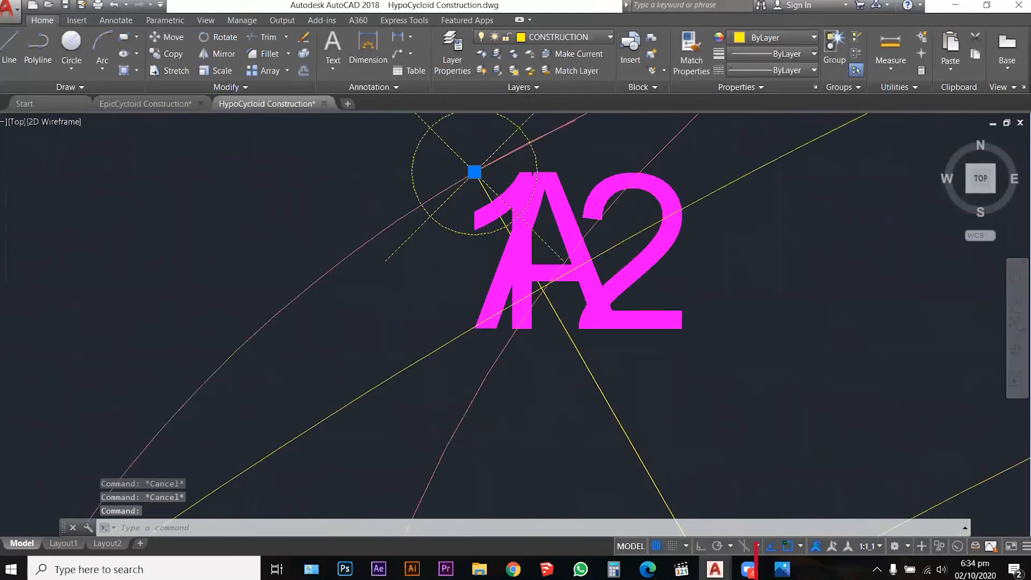
{"action": "scroll", "coordinate": [456, 239], "scroll_direction": "down", "scroll_amount": 6}
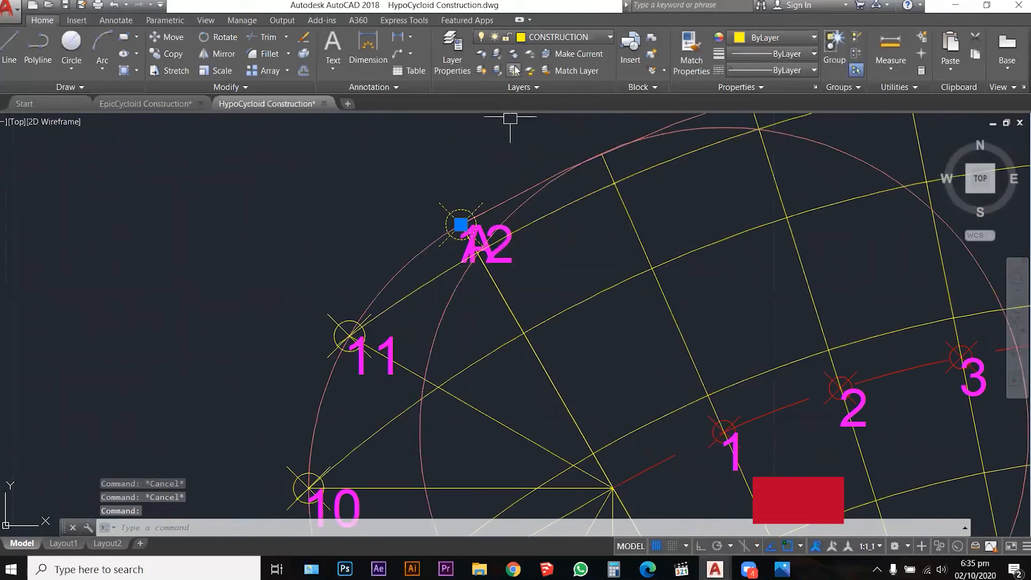
{"action": "left_click", "coordinate": [562, 37]}
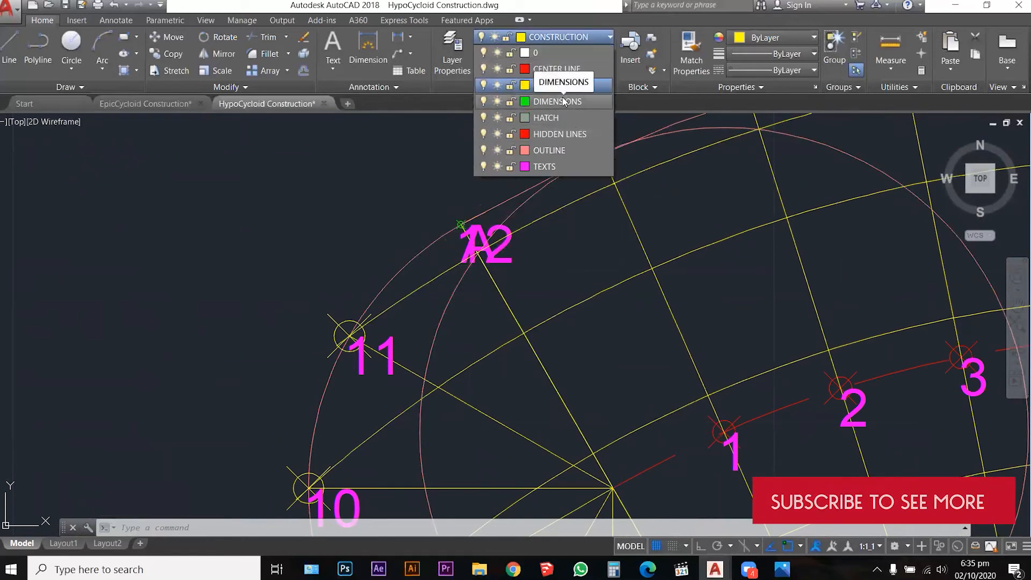
{"action": "left_click", "coordinate": [567, 168]}
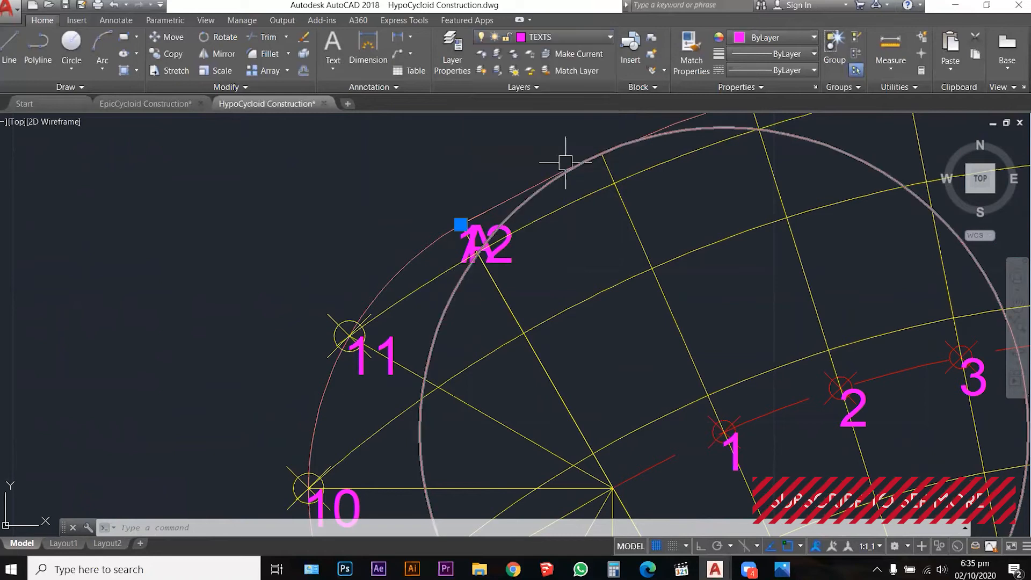
{"action": "key", "text": "Escape"}
{"action": "key", "text": "Escape"}
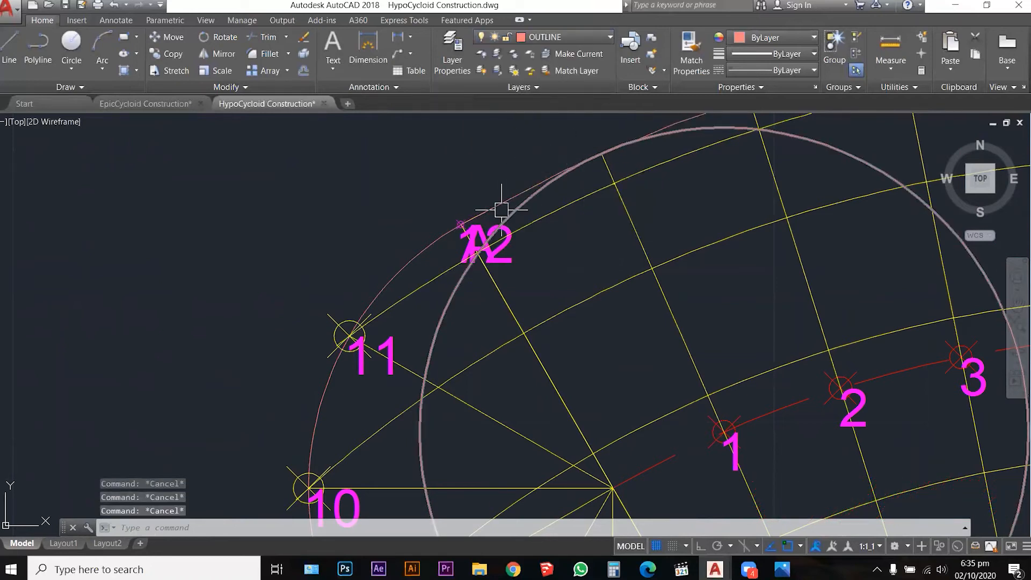
Move the label A off the overlapping label 12 to a clear spot just above the outer arc
{"action": "scroll", "coordinate": [502, 210], "scroll_direction": "up", "scroll_amount": 6}
{"action": "scroll", "coordinate": [490, 210], "scroll_direction": "down", "scroll_amount": 3}
{"action": "left_click", "coordinate": [487, 186]}
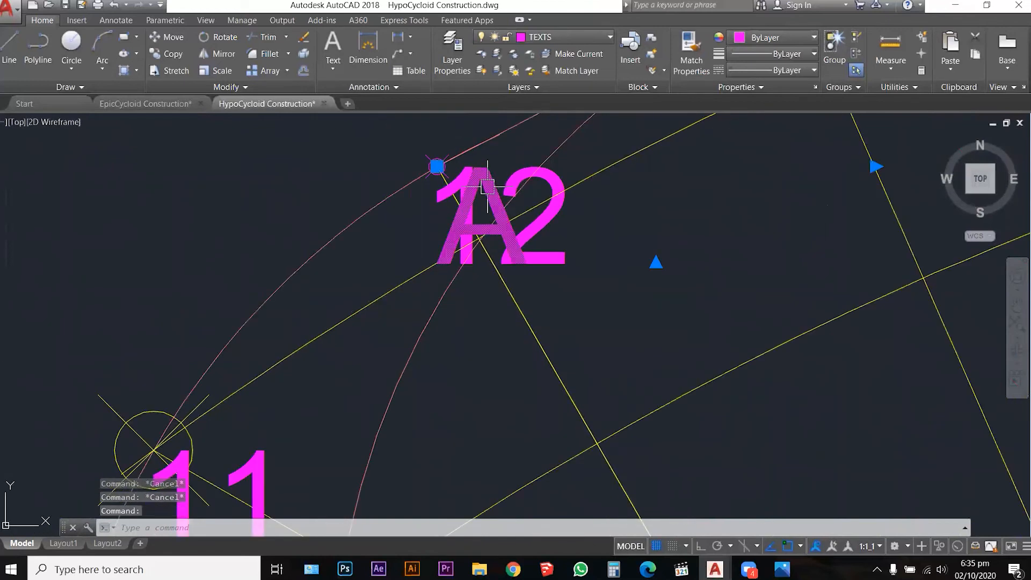
{"action": "left_click", "coordinate": [437, 167]}
{"action": "scroll", "coordinate": [432, 231], "scroll_direction": "down", "scroll_amount": 9}
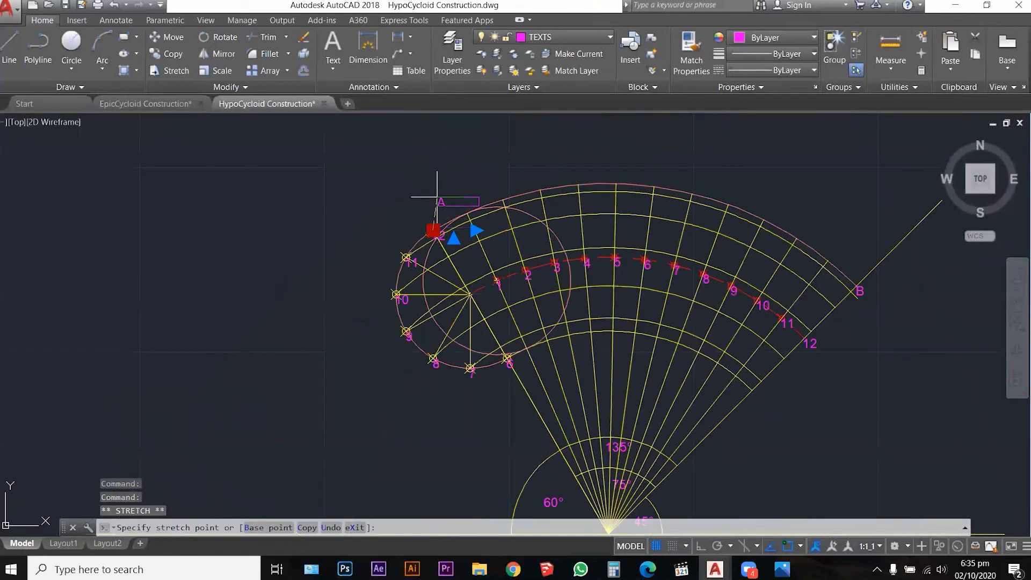
{"action": "scroll", "coordinate": [428, 212], "scroll_direction": "up", "scroll_amount": 5}
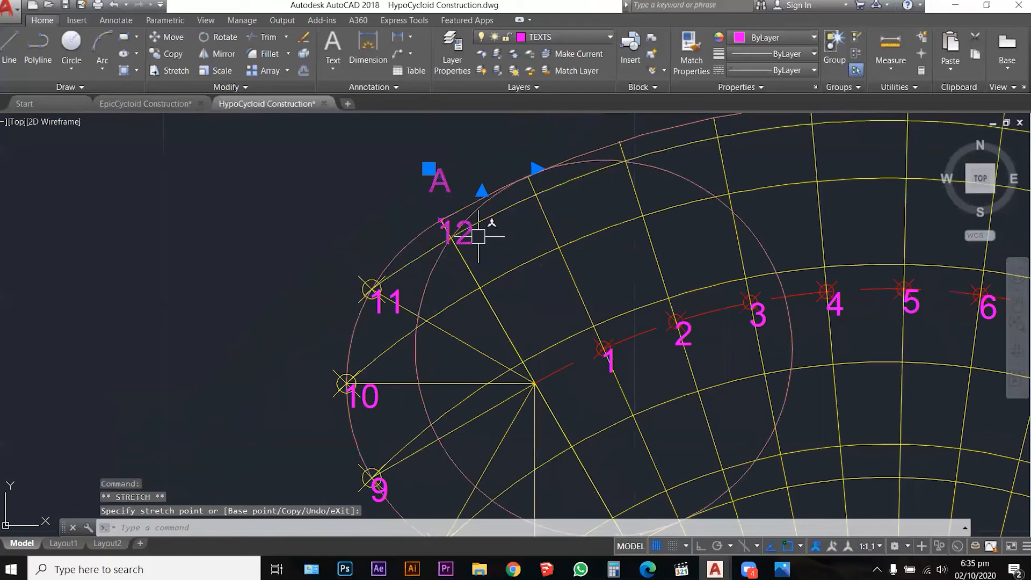
{"action": "scroll", "coordinate": [483, 231], "scroll_direction": "up", "scroll_amount": 2}
{"action": "key", "text": "Escape"}
{"action": "key", "text": "Escape"}
Place a point where the rolling circle centred on point 1 crosses the yellow arc through division 11
{"action": "scroll", "coordinate": [422, 203], "scroll_direction": "up", "scroll_amount": 6}
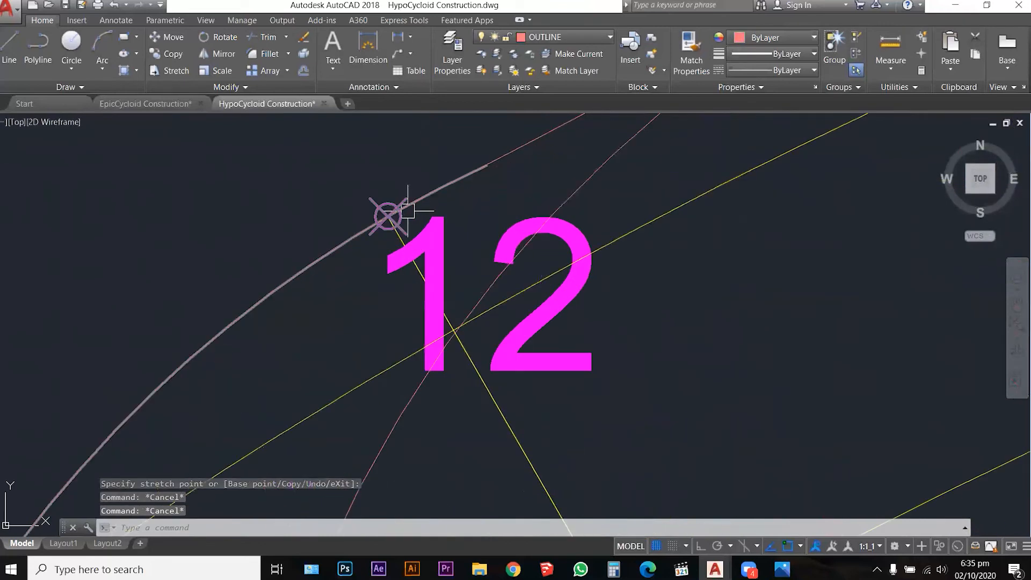
{"action": "left_click", "coordinate": [404, 218]}
{"action": "scroll", "coordinate": [458, 191], "scroll_direction": "down", "scroll_amount": 4}
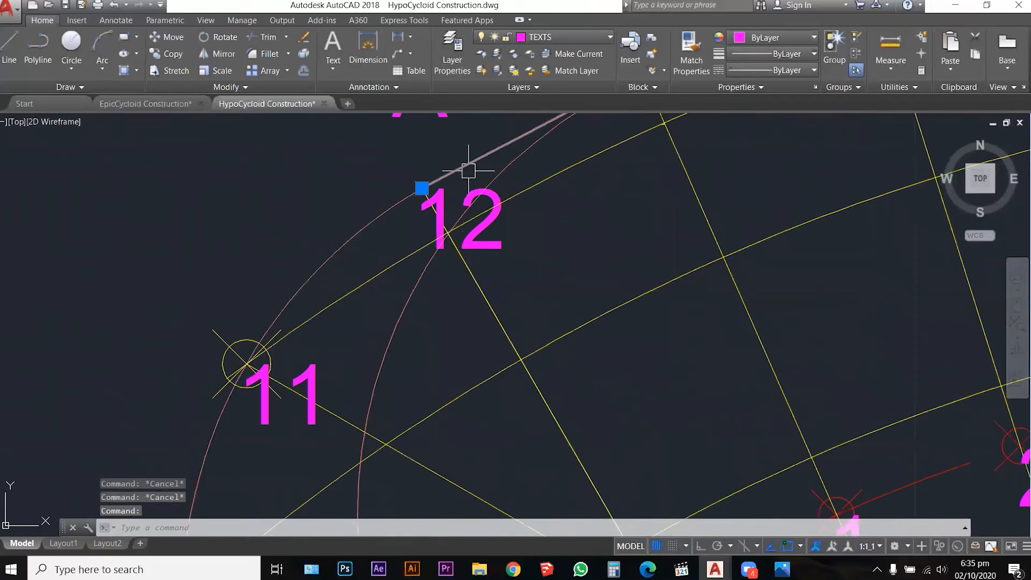
{"action": "left_click", "coordinate": [515, 166]}
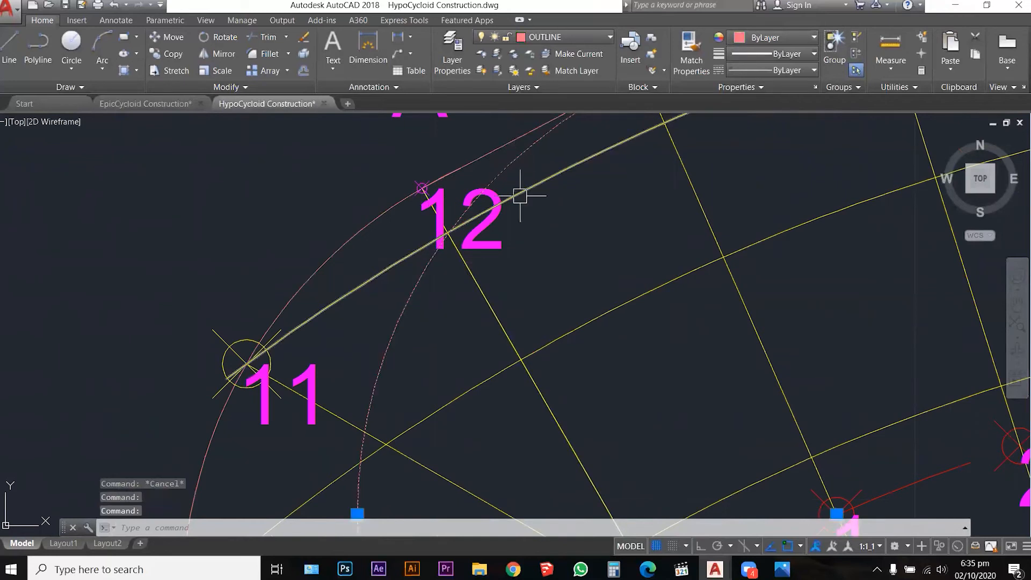
{"action": "left_click", "coordinate": [358, 284]}
{"action": "scroll", "coordinate": [357, 284], "scroll_direction": "down", "scroll_amount": 4}
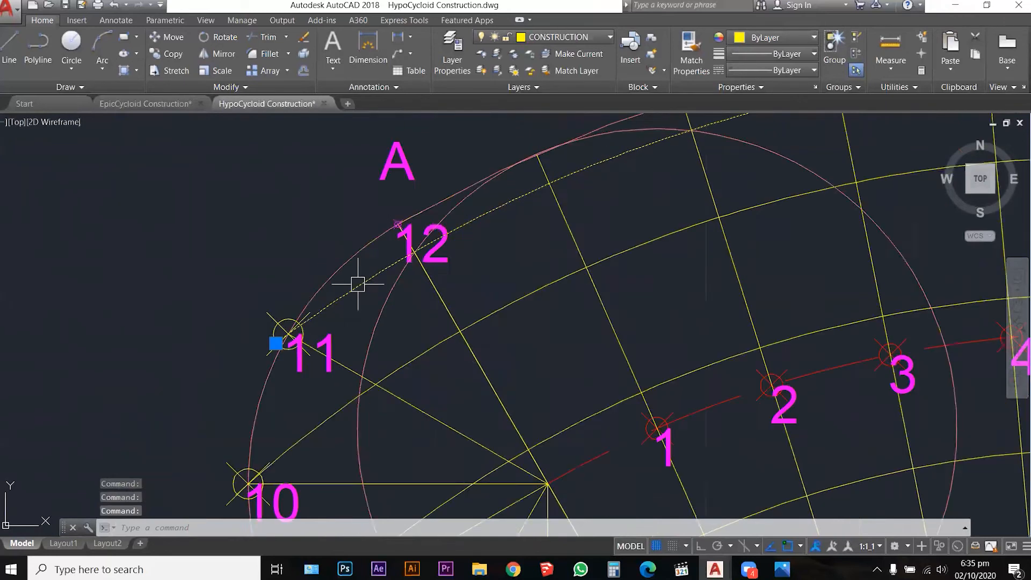
{"action": "scroll", "coordinate": [358, 284], "scroll_direction": "up", "scroll_amount": 2}
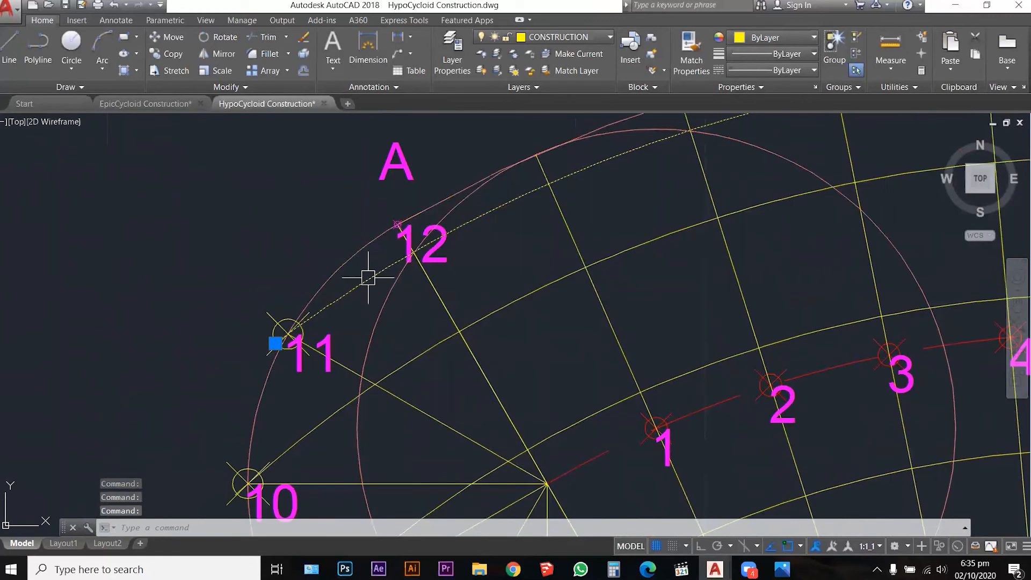
{"action": "scroll", "coordinate": [405, 248], "scroll_direction": "up", "scroll_amount": 6}
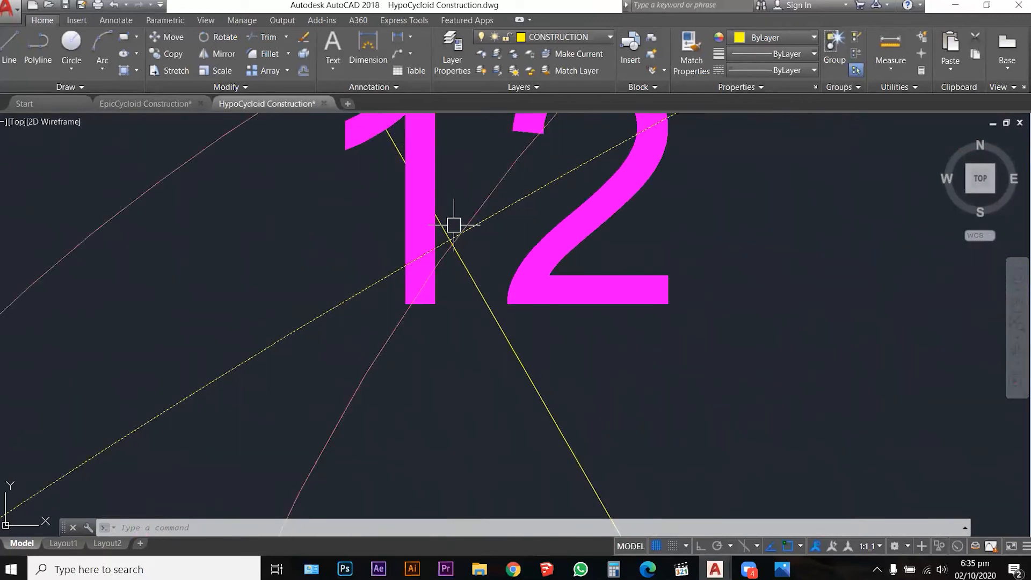
{"action": "type", "text": "point"}
{"action": "scroll", "coordinate": [454, 224], "scroll_direction": "up", "scroll_amount": 1}
{"action": "key", "text": "Return"}
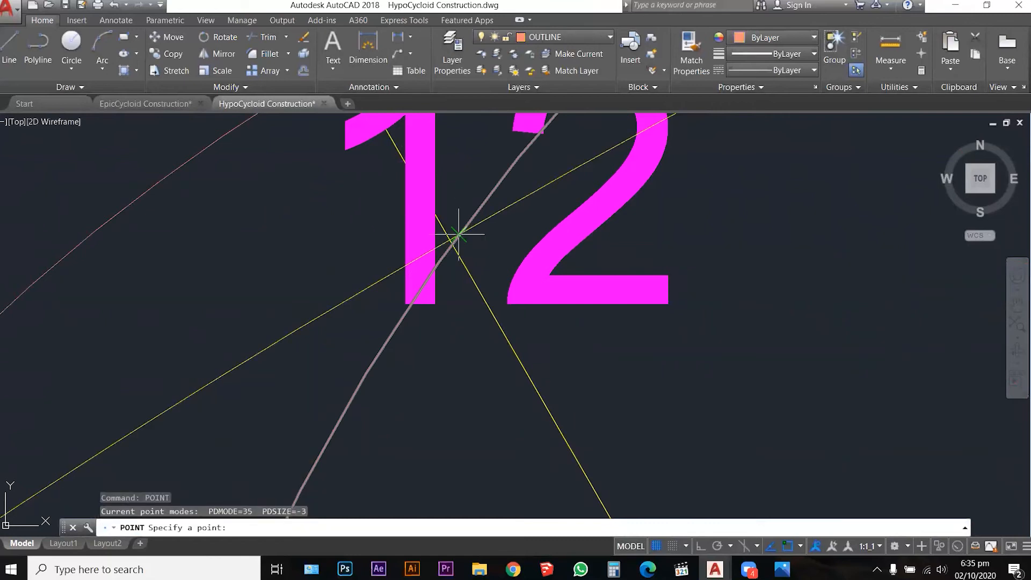
{"action": "scroll", "coordinate": [467, 224], "scroll_direction": "down", "scroll_amount": 4}
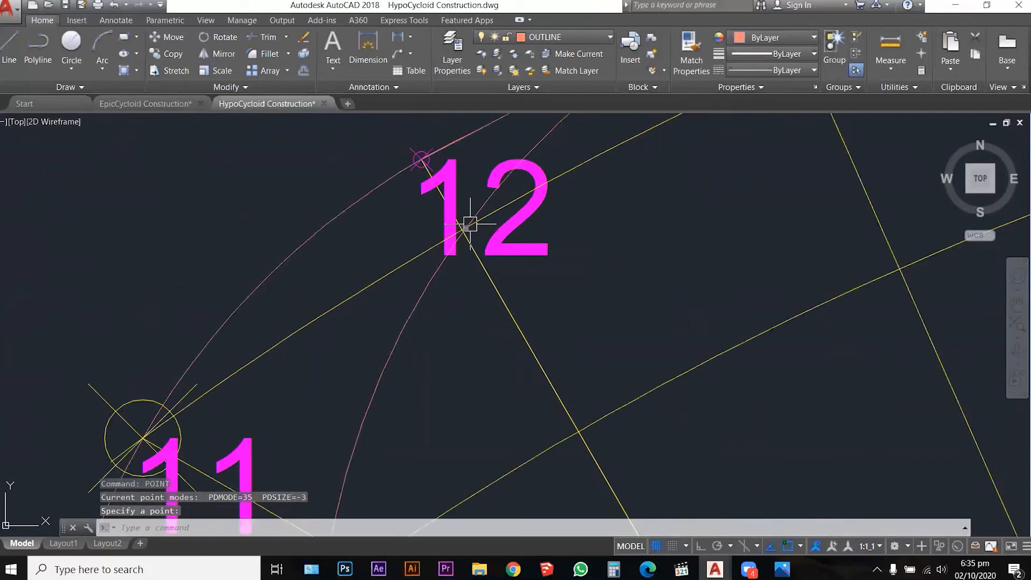
{"action": "key", "text": "Escape"}
{"action": "key", "text": "Escape"}
Move the rolling circle's centre from point 1 to point 2 of the red centre arc
{"action": "scroll", "coordinate": [451, 236], "scroll_direction": "down", "scroll_amount": 5}
{"action": "left_click", "coordinate": [607, 170]}
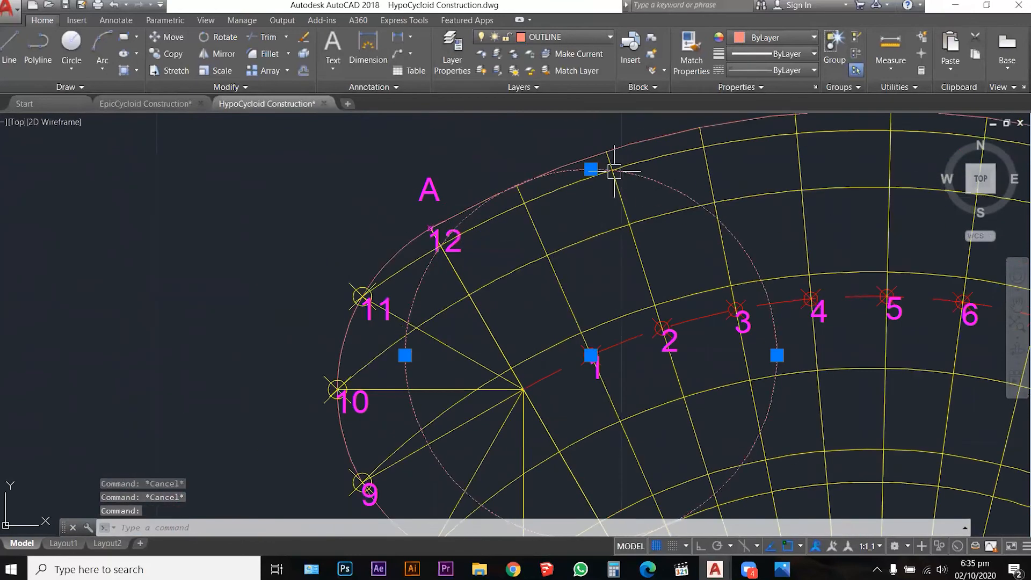
{"action": "scroll", "coordinate": [607, 170], "scroll_direction": "down", "scroll_amount": 3}
{"action": "scroll", "coordinate": [606, 285], "scroll_direction": "up", "scroll_amount": 7}
{"action": "scroll", "coordinate": [606, 285], "scroll_direction": "down", "scroll_amount": 4}
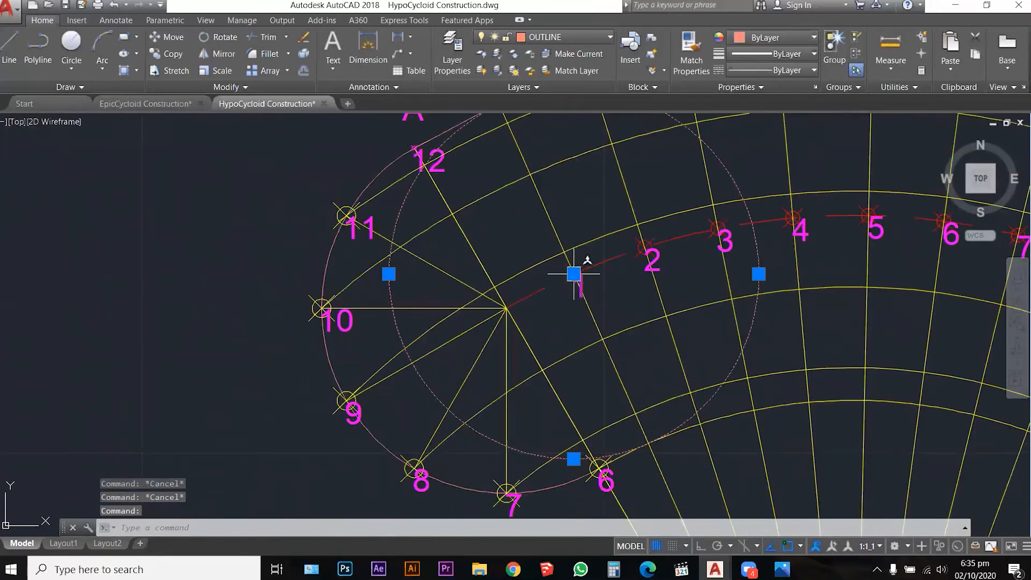
{"action": "left_click", "coordinate": [573, 274]}
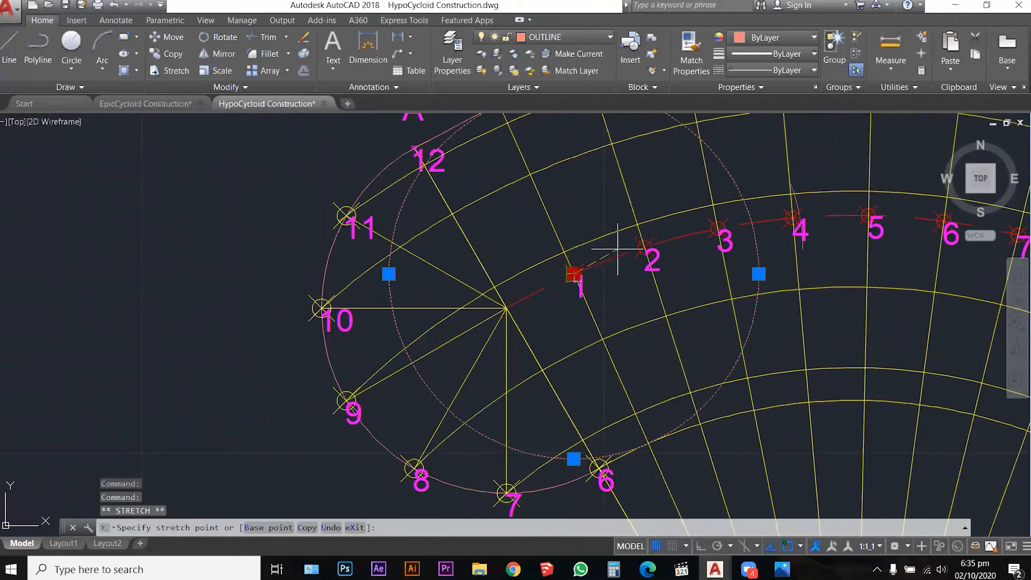
{"action": "scroll", "coordinate": [645, 248], "scroll_direction": "up", "scroll_amount": 2}
{"action": "left_click", "coordinate": [646, 245]}
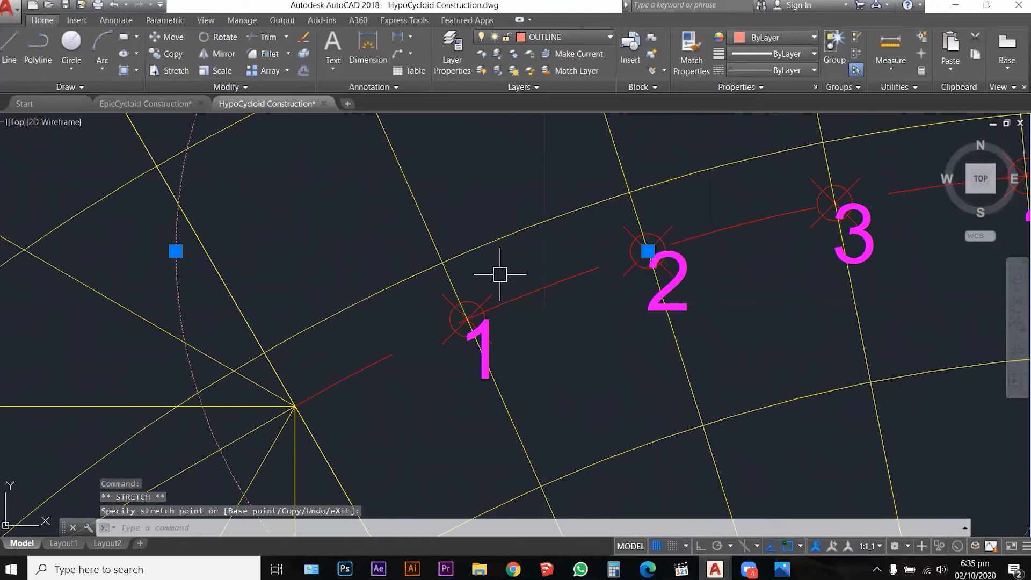
Place a point where the rolling circle centred on point 2 crosses the yellow arc through division 10
{"action": "scroll", "coordinate": [497, 273], "scroll_direction": "down", "scroll_amount": 2}
{"action": "scroll", "coordinate": [683, 212], "scroll_direction": "down", "scroll_amount": 4}
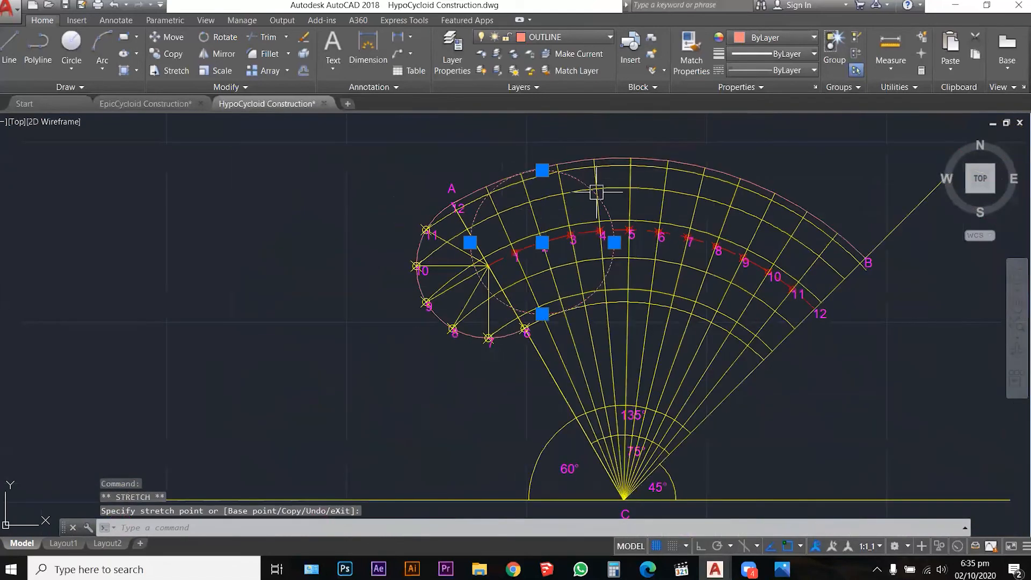
{"action": "scroll", "coordinate": [469, 166], "scroll_direction": "up", "scroll_amount": 2}
{"action": "scroll", "coordinate": [470, 166], "scroll_direction": "up", "scroll_amount": 2}
{"action": "scroll", "coordinate": [371, 262], "scroll_direction": "up", "scroll_amount": 2}
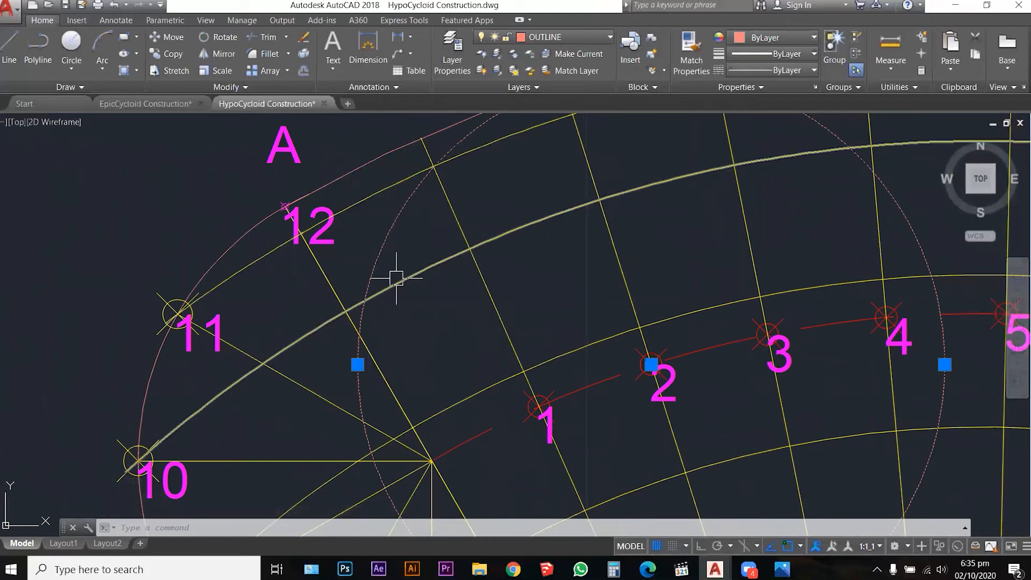
{"action": "left_click", "coordinate": [395, 280]}
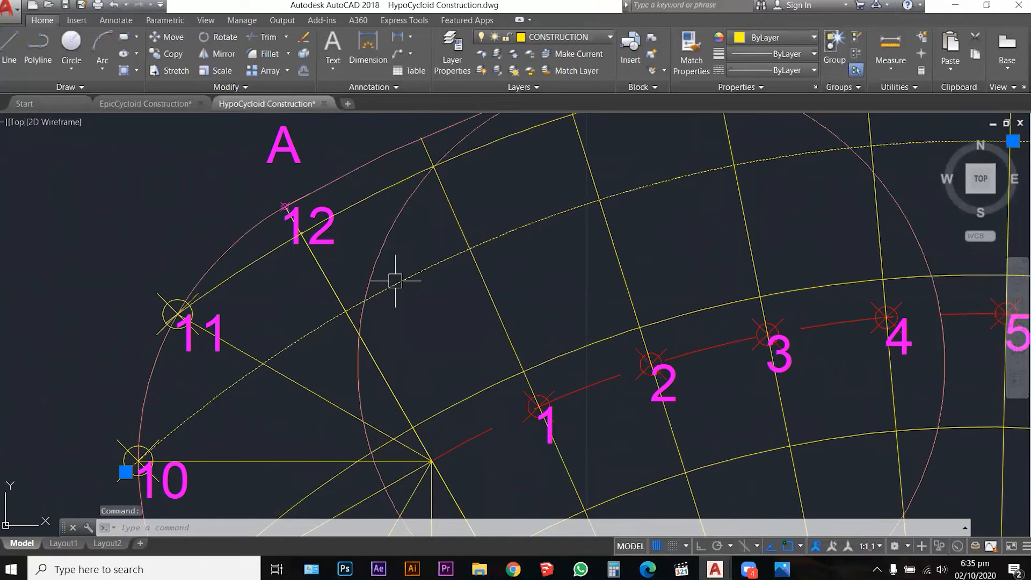
{"action": "scroll", "coordinate": [368, 301], "scroll_direction": "up", "scroll_amount": 1}
{"action": "scroll", "coordinate": [367, 298], "scroll_direction": "down", "scroll_amount": 1}
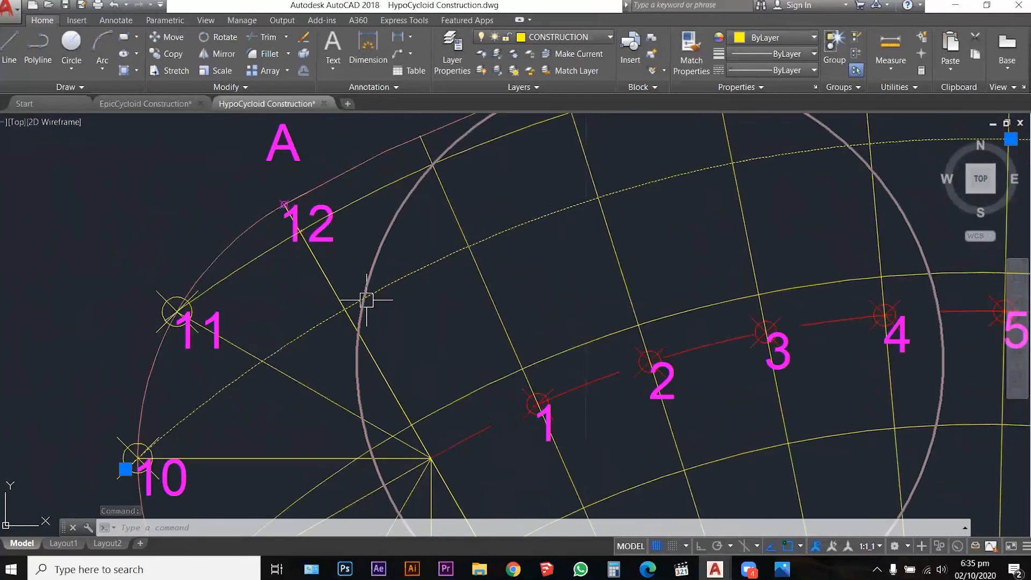
{"action": "type", "text": "poi"}
{"action": "key", "text": "Return"}
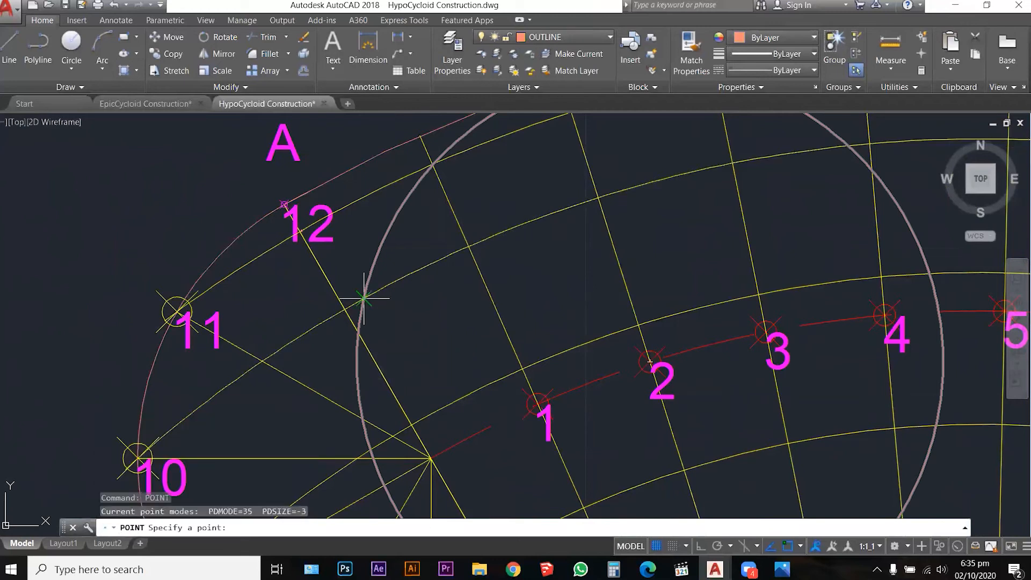
{"action": "left_click", "coordinate": [363, 299]}
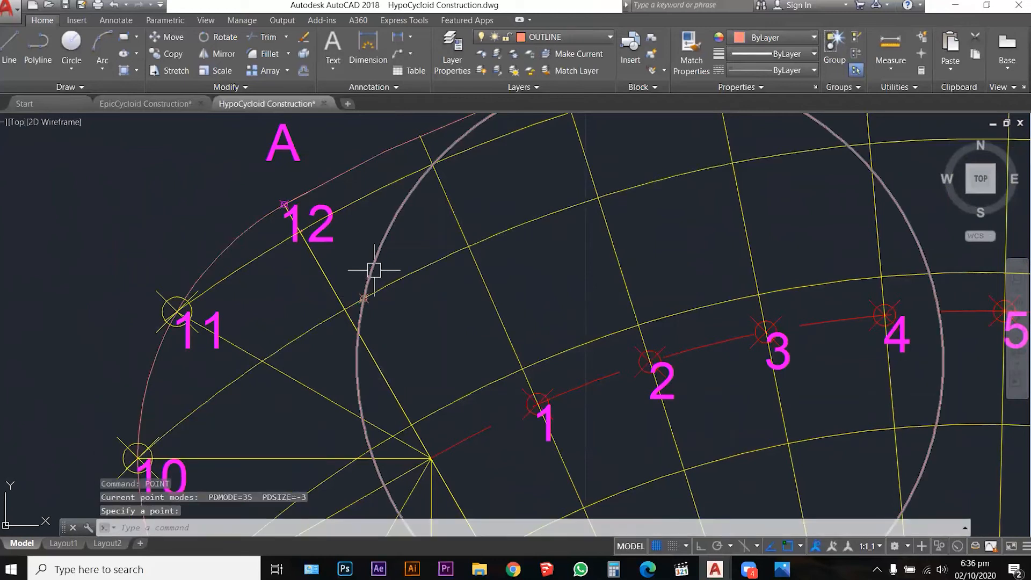
{"action": "key", "text": "Escape"}
{"action": "key", "text": "Escape"}
Regenerate the drawing and make TEXTS the current layer
{"action": "type", "text": "t"}
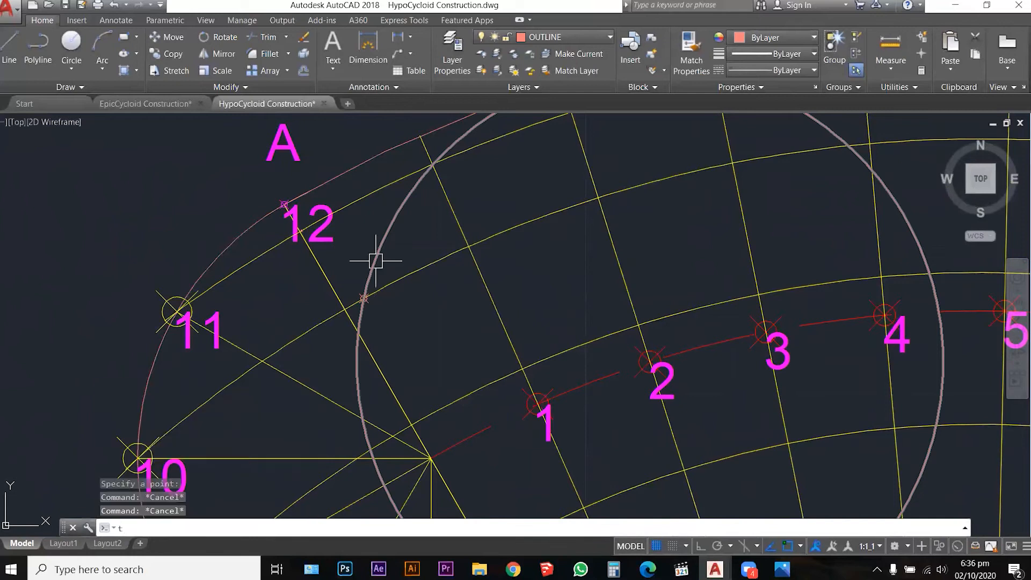
{"action": "type", "text": "e"}
{"action": "key", "text": "Return"}
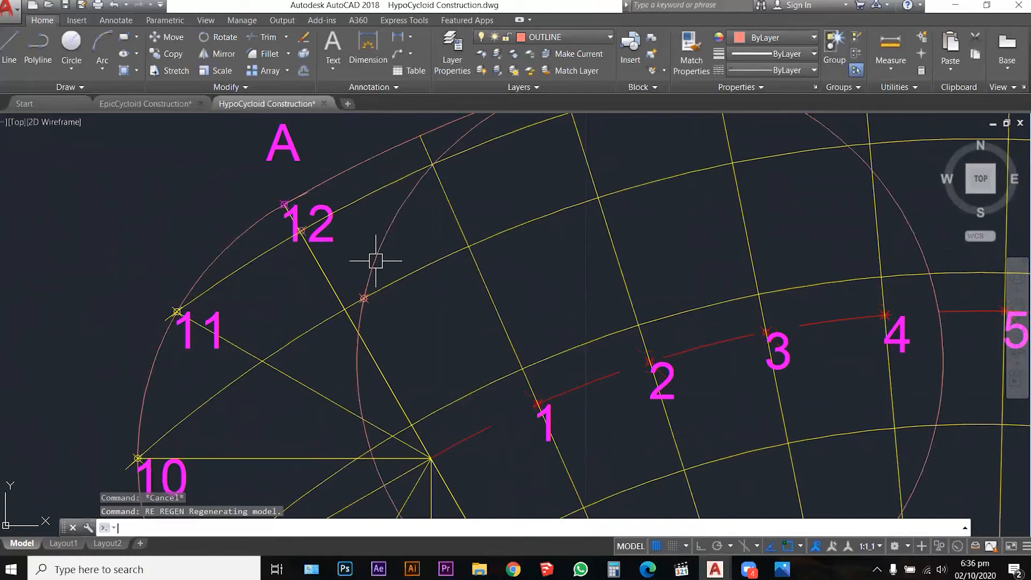
{"action": "left_click", "coordinate": [578, 39]}
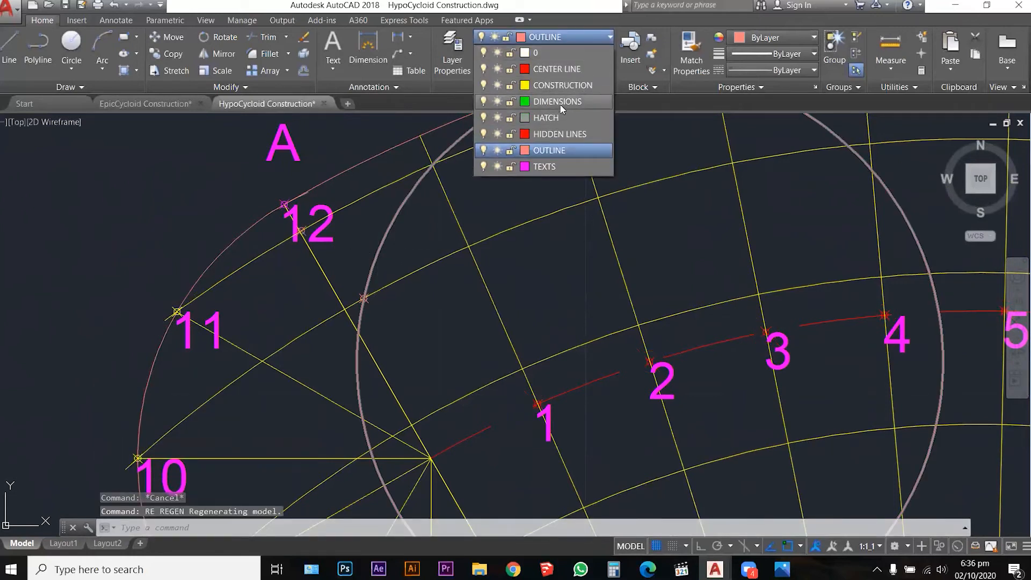
{"action": "left_click", "coordinate": [543, 163]}
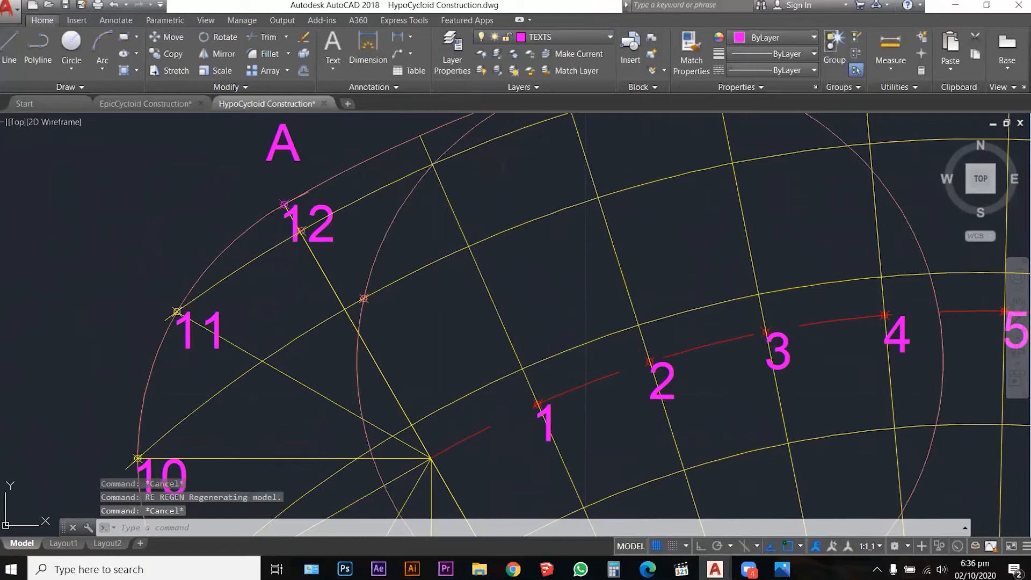
Match the properties of the magenta marker at point 12 onto the two new intersection points on the arcs through 11 and 10
{"action": "type", "text": "ma"}
{"action": "key", "text": "Return"}
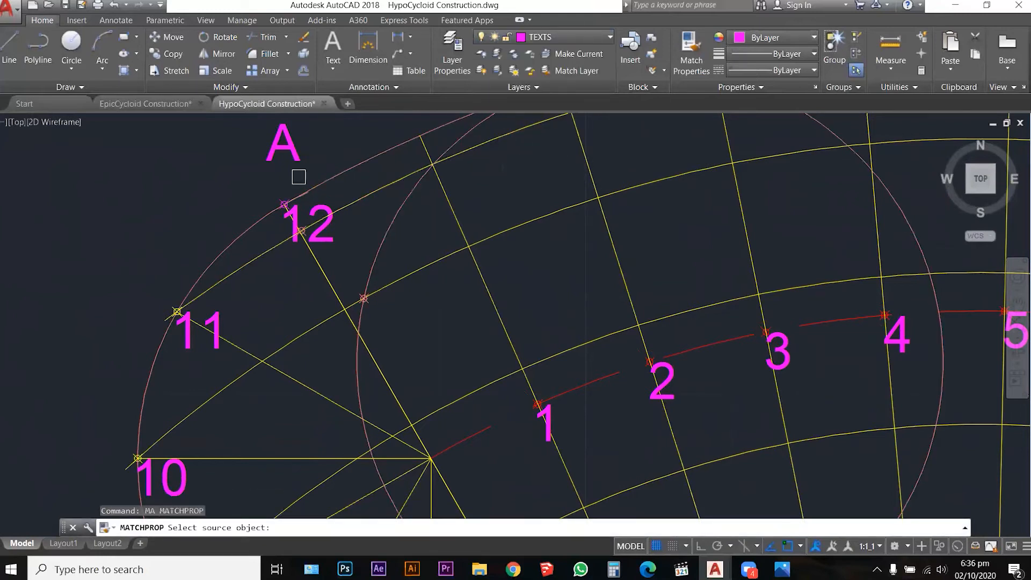
{"action": "scroll", "coordinate": [299, 177], "scroll_direction": "up", "scroll_amount": 5}
{"action": "left_click", "coordinate": [231, 264]}
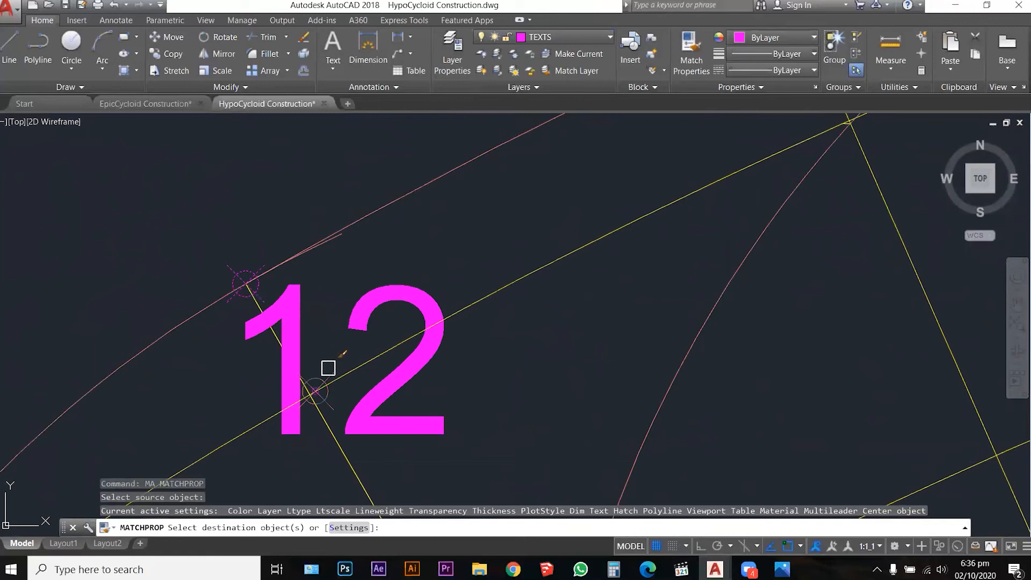
{"action": "scroll", "coordinate": [414, 288], "scroll_direction": "down", "scroll_amount": 4}
{"action": "scroll", "coordinate": [429, 370], "scroll_direction": "up", "scroll_amount": 4}
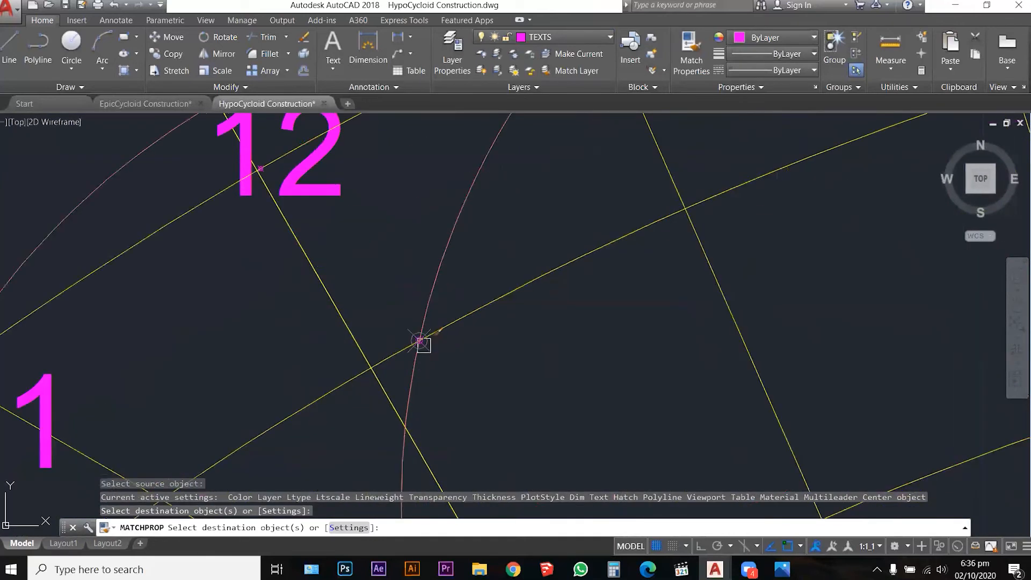
{"action": "left_click", "coordinate": [429, 353]}
{"action": "key", "text": "Escape"}
Regenerate the model to refresh the display size of the point markers
{"action": "key", "text": "space"}
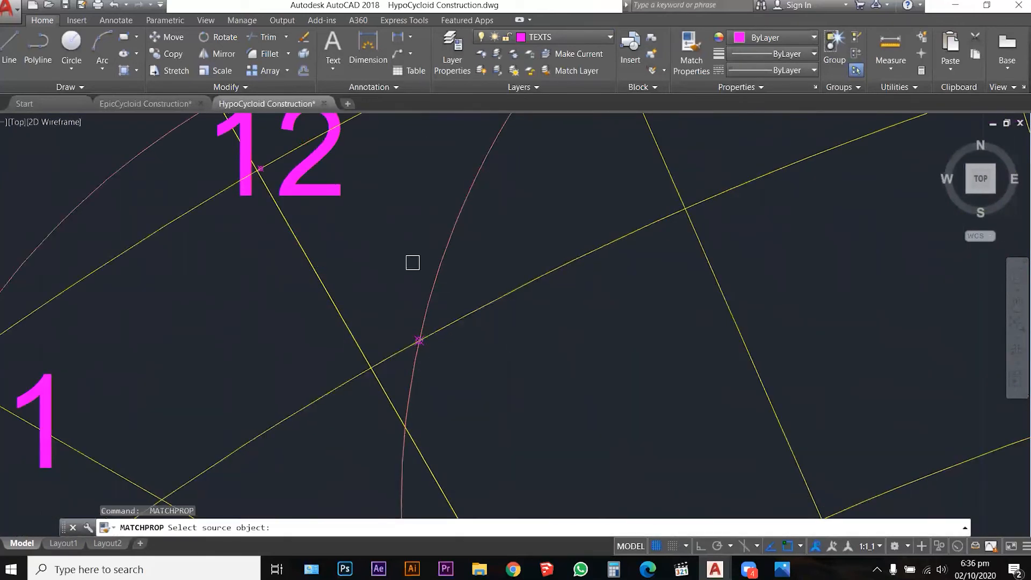
{"action": "scroll", "coordinate": [414, 265], "scroll_direction": "down", "scroll_amount": 4}
{"action": "type", "text": "rre"}
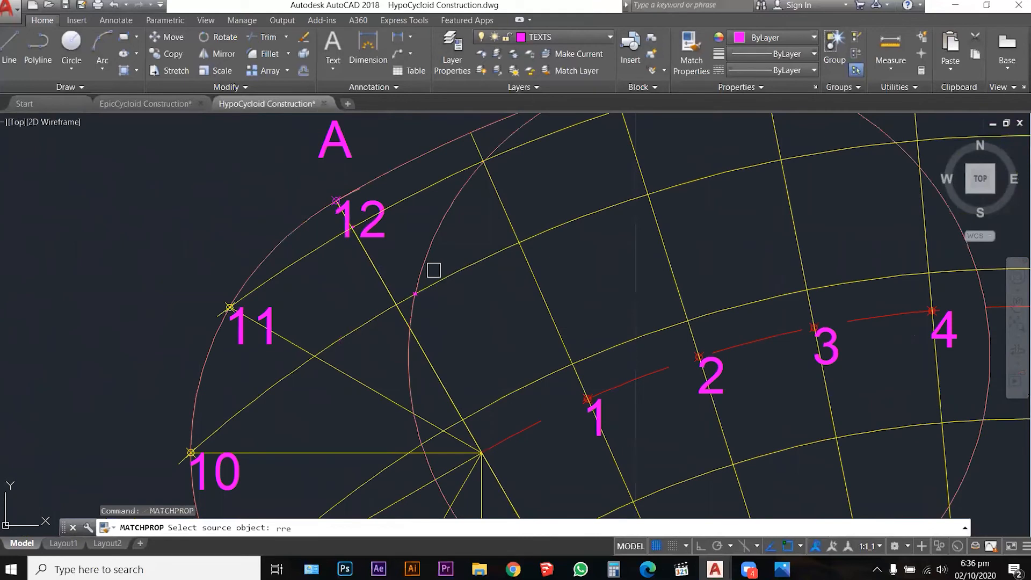
{"action": "key", "text": "Return"}
{"action": "type", "text": "re"}
{"action": "key", "text": "Return"}
{"action": "key", "text": "Escape"}
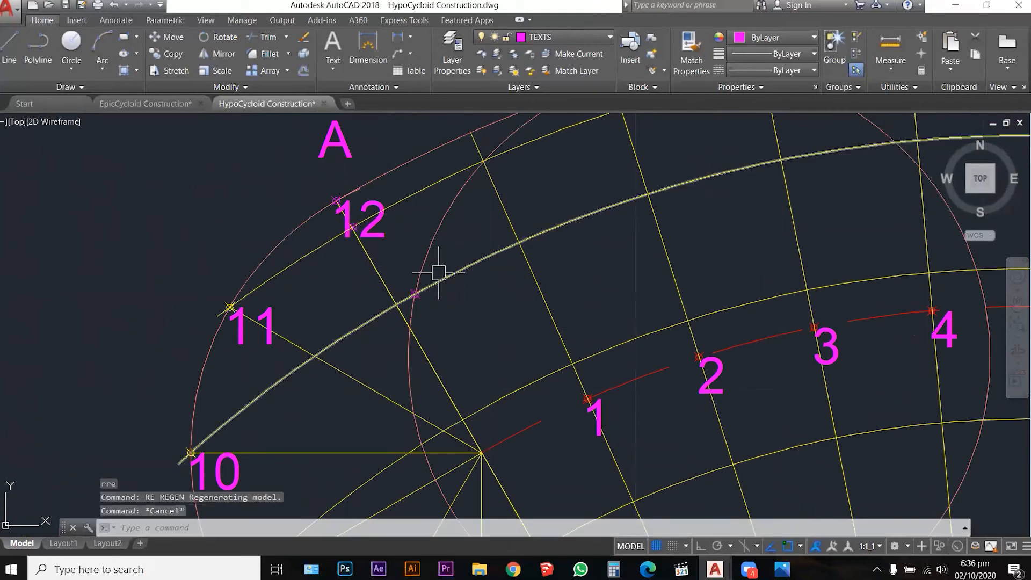
{"action": "key", "text": "Escape"}
Move the rolling circle's centre from point 2 to point 3 of the red centre arc
{"action": "scroll", "coordinate": [439, 272], "scroll_direction": "down", "scroll_amount": 2}
{"action": "left_click", "coordinate": [431, 238]}
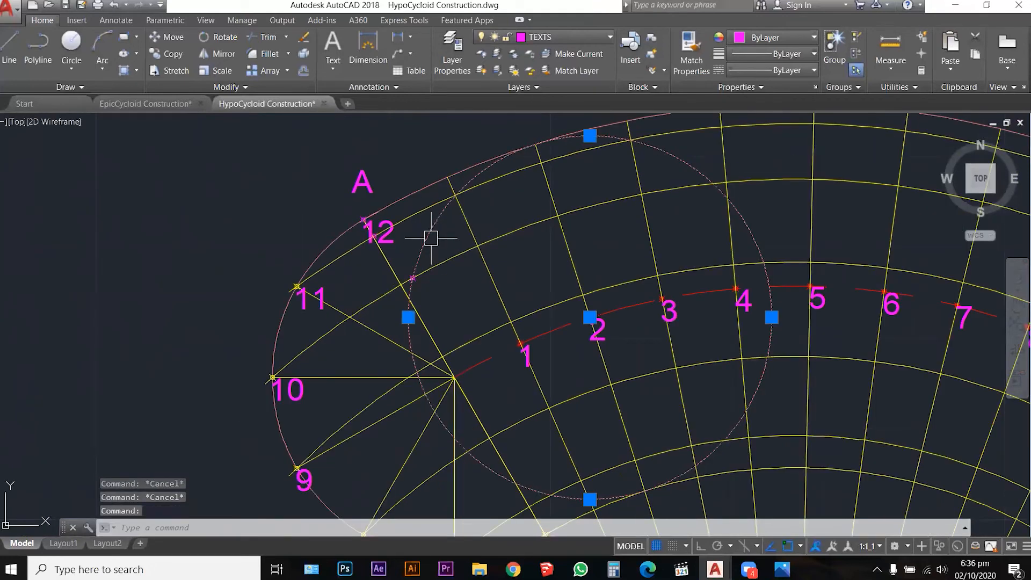
{"action": "left_click", "coordinate": [590, 317]}
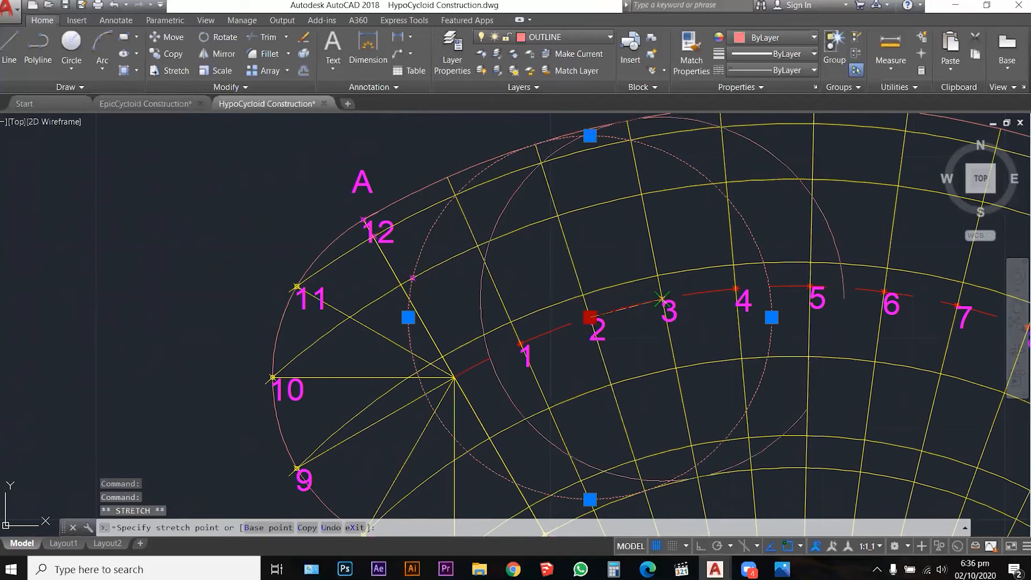
{"action": "left_click", "coordinate": [661, 298]}
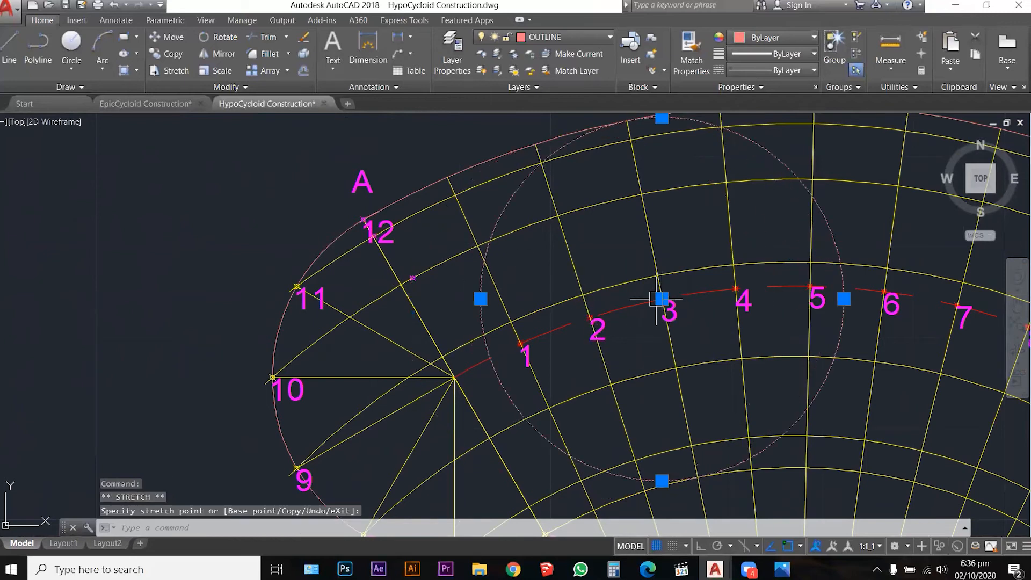
Place a point where the rolling circle centred on point 3 crosses the yellow arc through division 9
{"action": "left_click", "coordinate": [376, 399]}
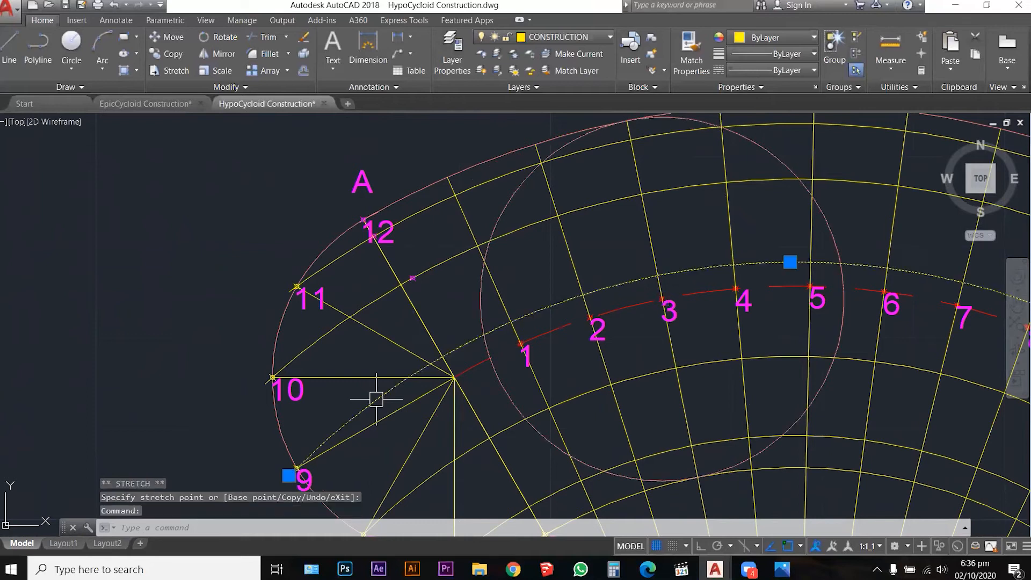
{"action": "scroll", "coordinate": [491, 328], "scroll_direction": "up", "scroll_amount": 2}
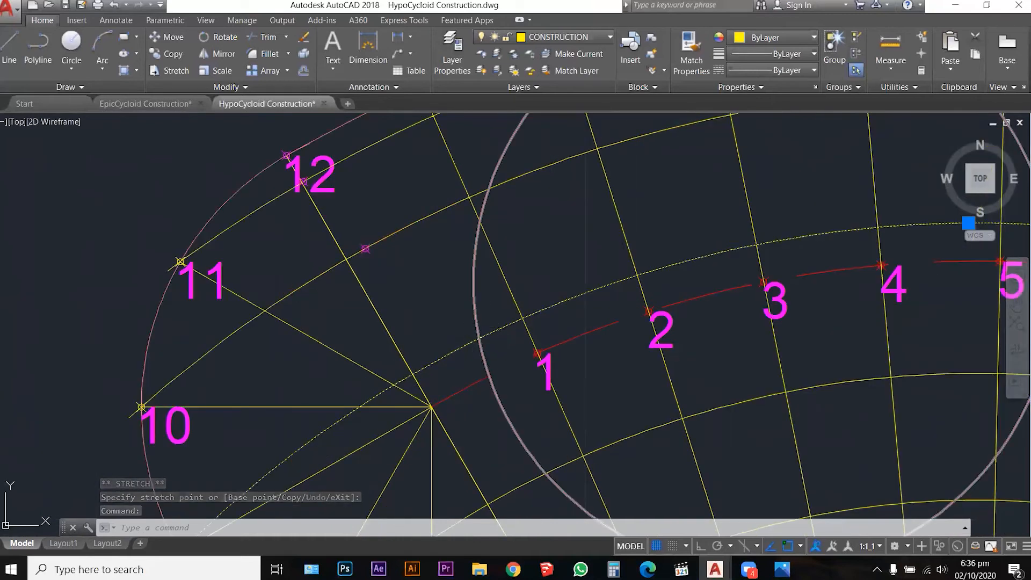
{"action": "type", "text": "point"}
{"action": "key", "text": "Return"}
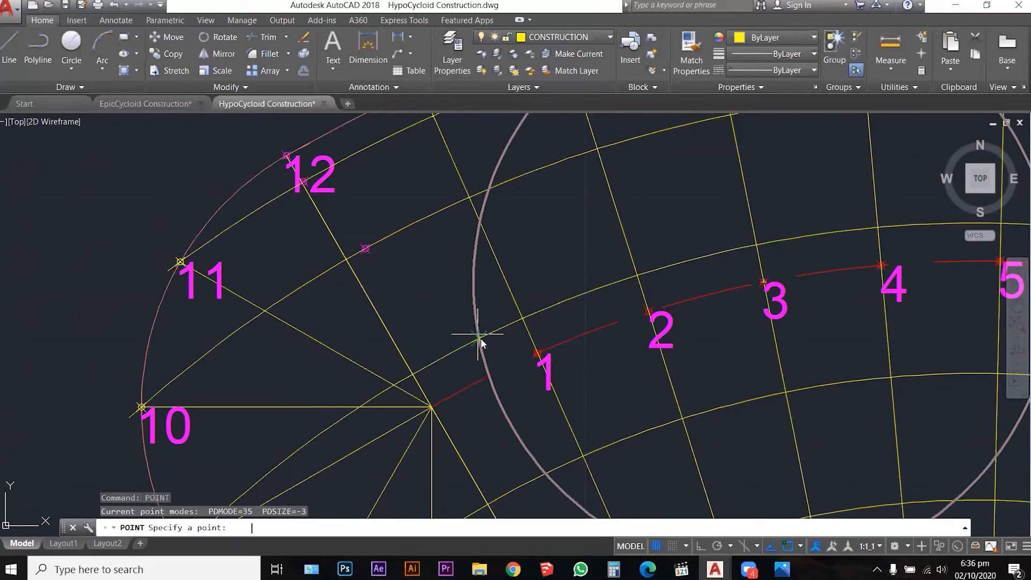
{"action": "left_click", "coordinate": [478, 338]}
{"action": "key", "text": "Escape"}
Move the rolling circle's centre from point 3 to point 4 of the red centre arc
{"action": "left_click", "coordinate": [472, 308]}
{"action": "scroll", "coordinate": [428, 301], "scroll_direction": "down", "scroll_amount": 2}
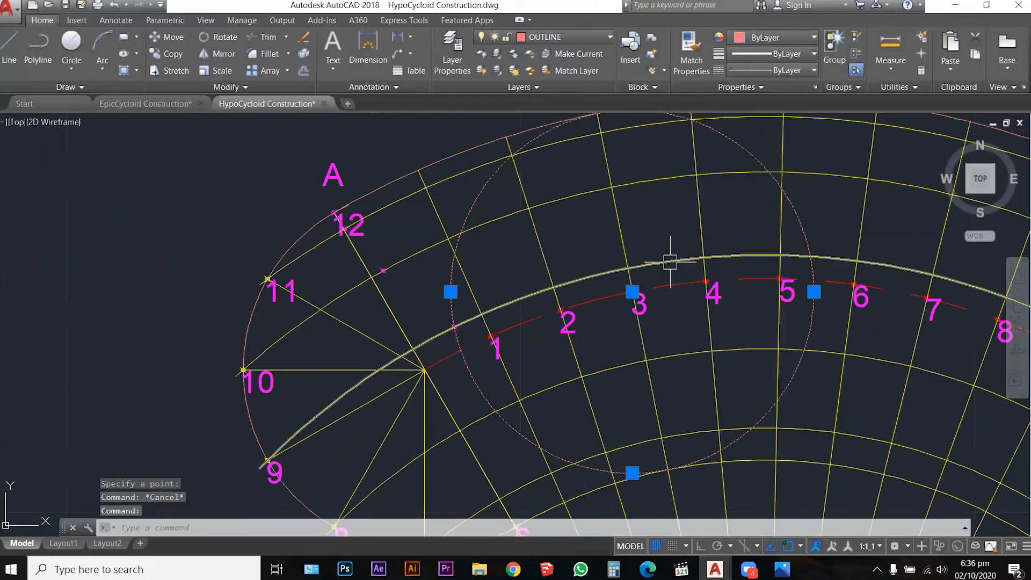
{"action": "left_click", "coordinate": [632, 291]}
{"action": "left_click", "coordinate": [705, 280]}
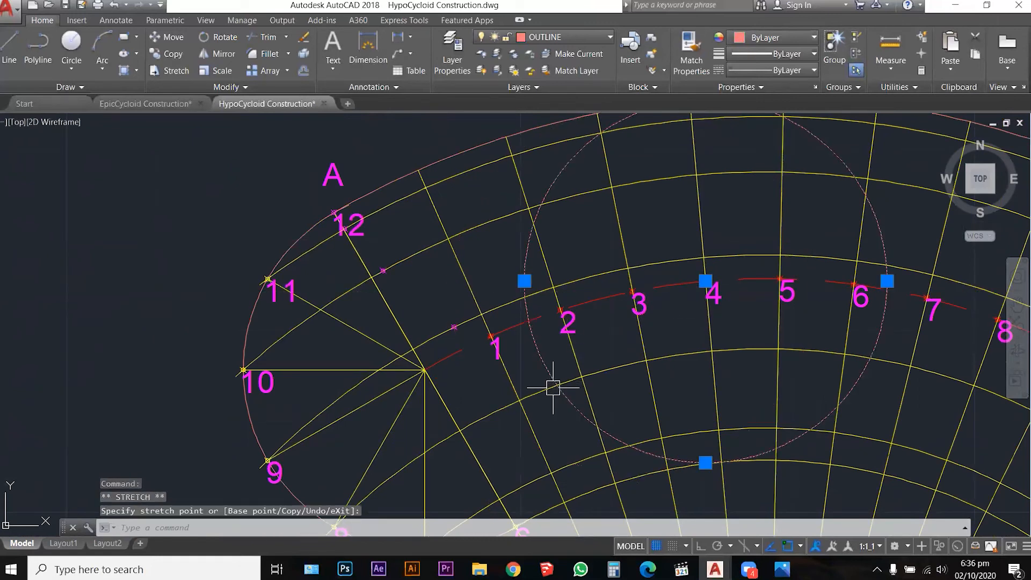
Place a point at the A-side crossing of the rolling circle centred on point 4 with the yellow arc through division 8
{"action": "scroll", "coordinate": [552, 368], "scroll_direction": "down", "scroll_amount": 1}
{"action": "scroll", "coordinate": [554, 380], "scroll_direction": "up", "scroll_amount": 1}
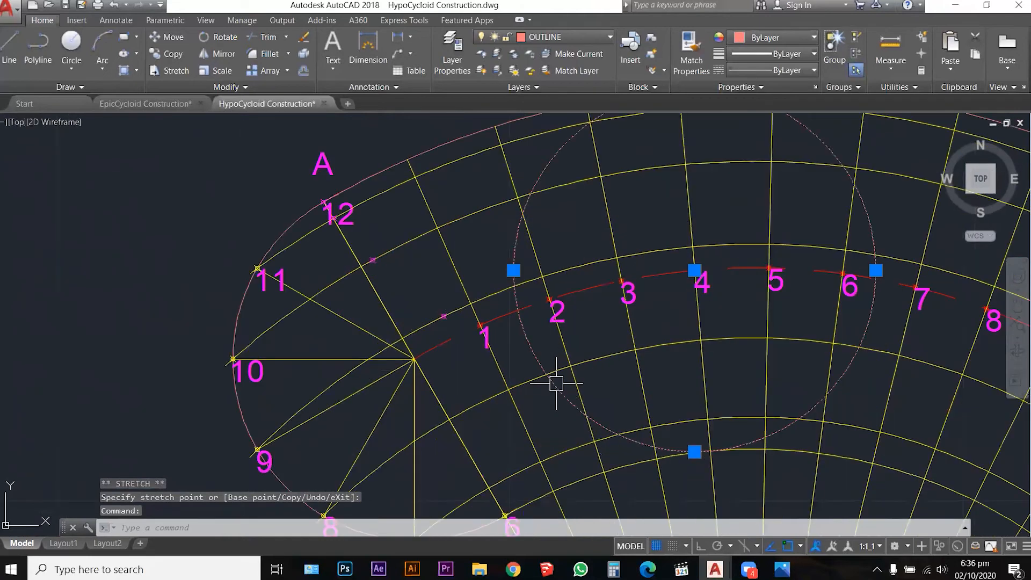
{"action": "scroll", "coordinate": [562, 355], "scroll_direction": "down", "scroll_amount": 1}
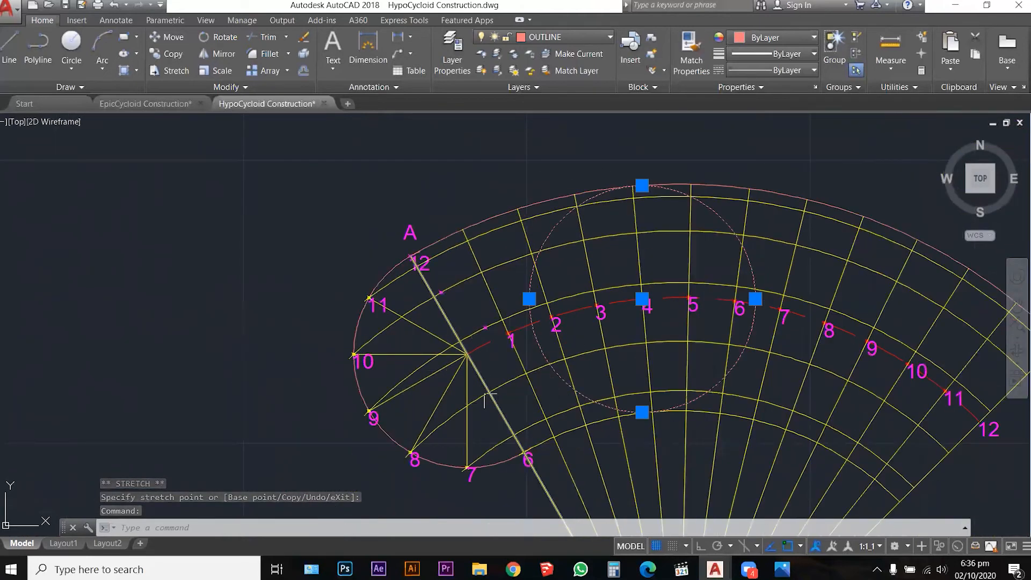
{"action": "scroll", "coordinate": [553, 376], "scroll_direction": "up", "scroll_amount": 1}
{"action": "type", "text": "POI"}
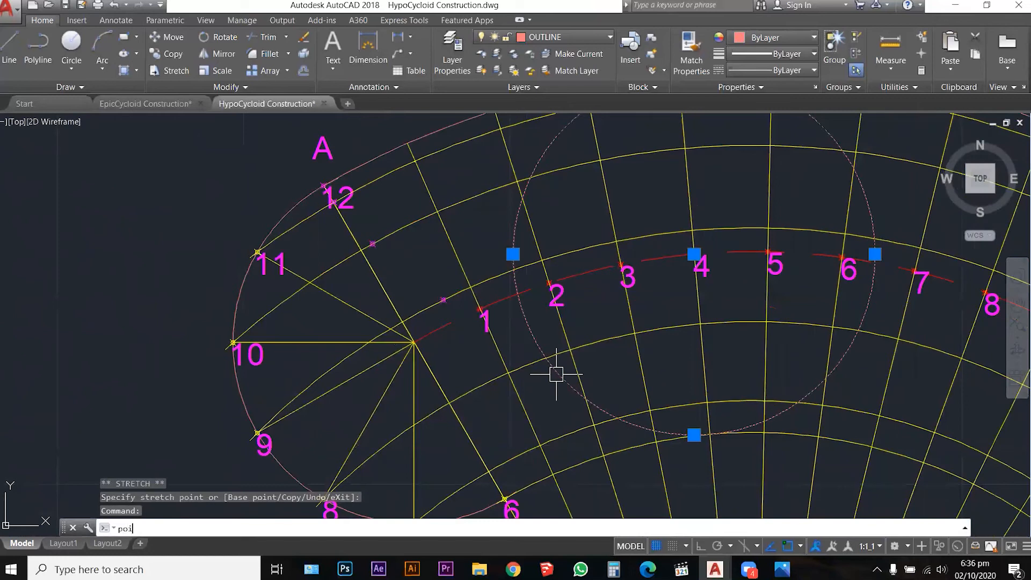
{"action": "key", "text": "Return"}
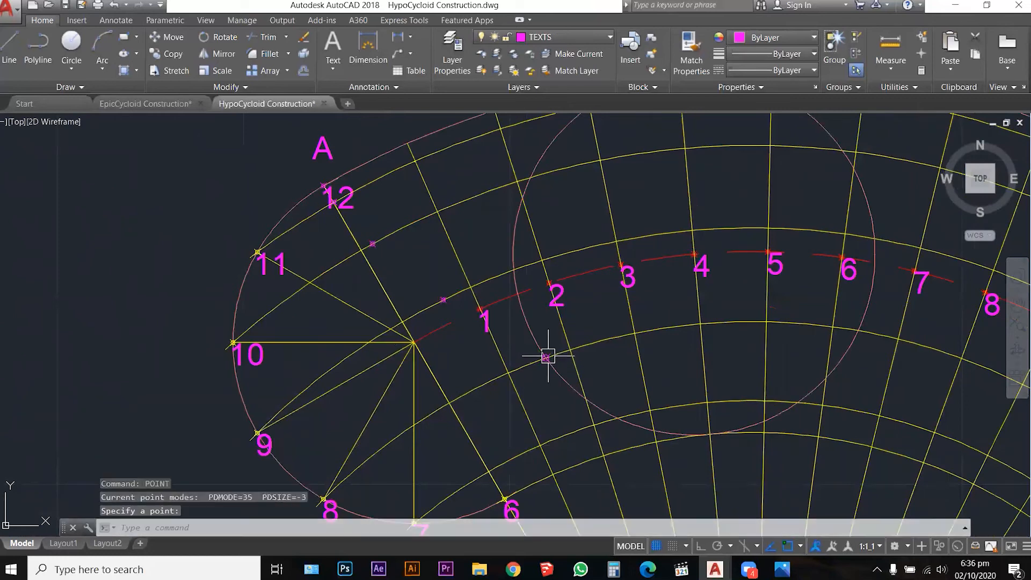
{"action": "left_click", "coordinate": [545, 358]}
{"action": "key", "text": "Escape"}
Move the rolling circle's centre from point 4 to point 5 of the red centre arc
{"action": "left_click", "coordinate": [603, 408]}
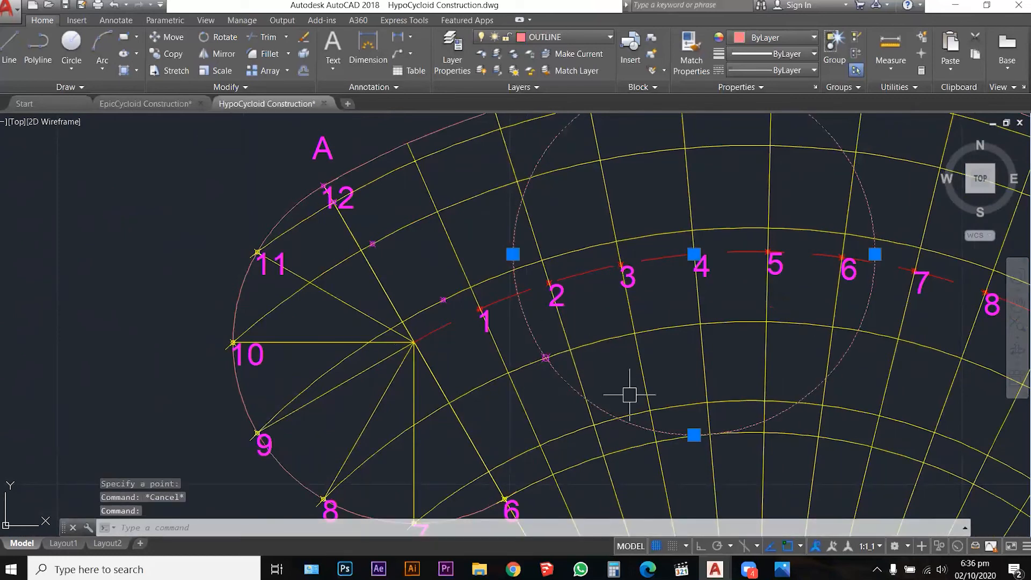
{"action": "left_click", "coordinate": [694, 254]}
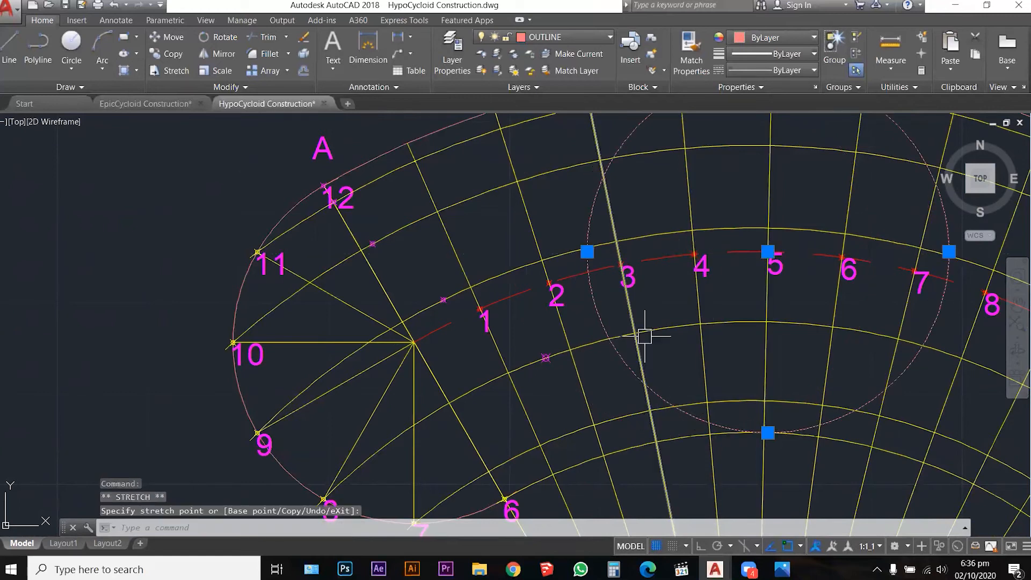
{"action": "scroll", "coordinate": [646, 341], "scroll_direction": "down", "scroll_amount": 2}
{"action": "scroll", "coordinate": [639, 411], "scroll_direction": "up", "scroll_amount": 2}
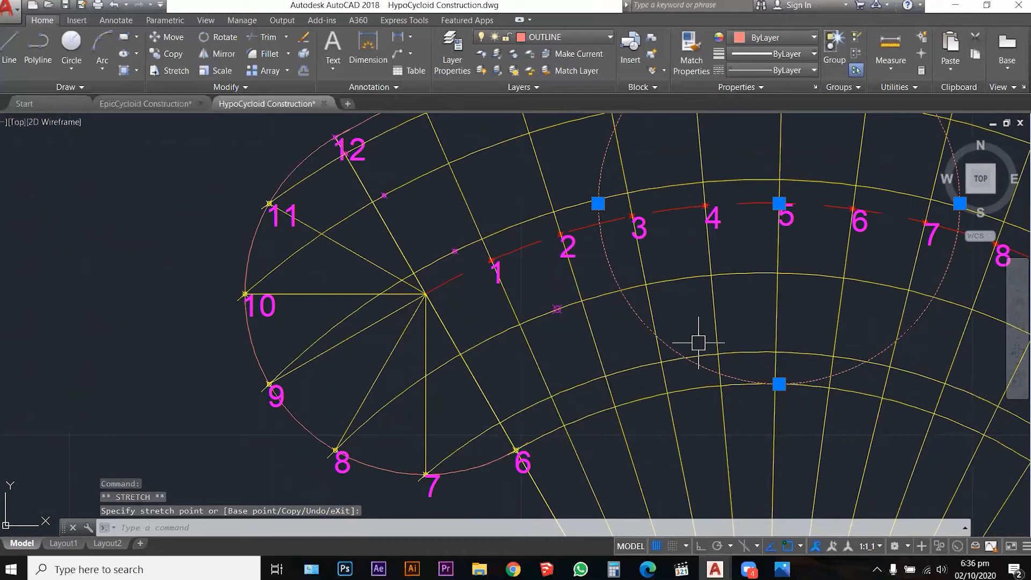
Place a point at the A-side crossing of the rolling circle centred on point 5 with the yellow arc through division 7
{"action": "type", "text": "poi"}
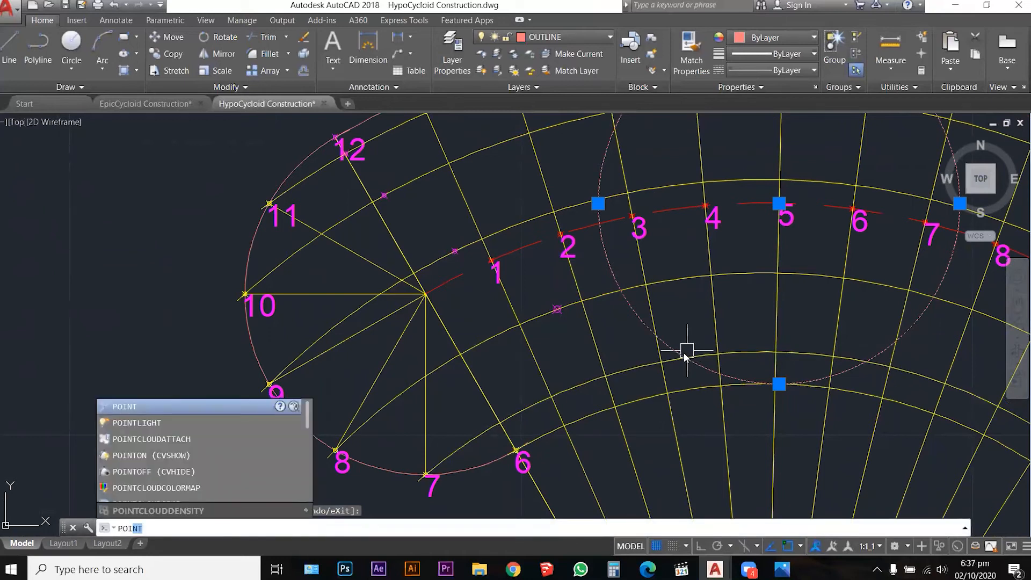
{"action": "key", "text": "Return"}
{"action": "scroll", "coordinate": [470, 320], "scroll_direction": "down", "scroll_amount": 2}
{"action": "scroll", "coordinate": [639, 311], "scroll_direction": "down", "scroll_amount": 2}
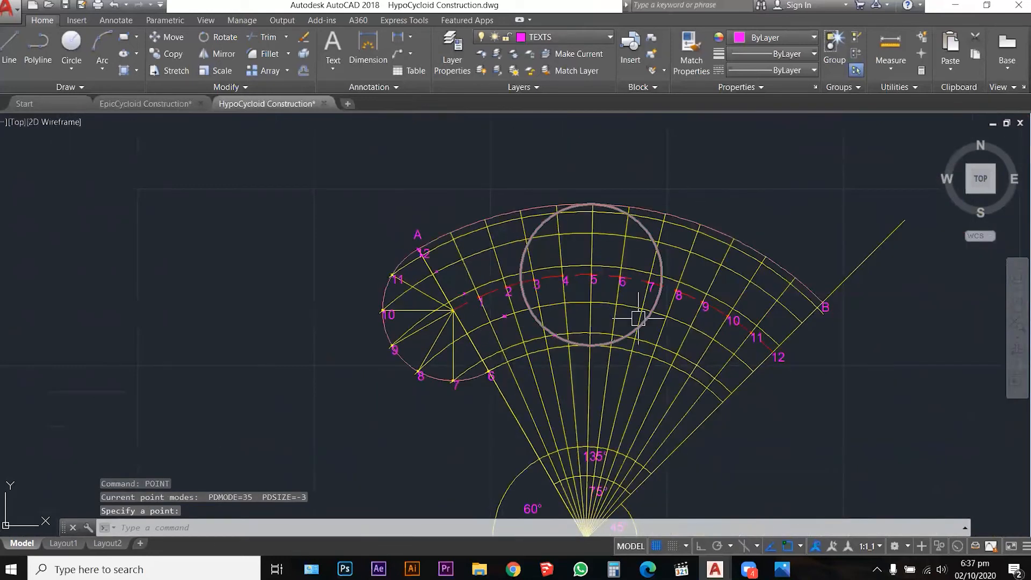
{"action": "scroll", "coordinate": [605, 315], "scroll_direction": "up", "scroll_amount": 2}
{"action": "key", "text": "Escape"}
{"action": "key", "text": "Escape"}
{"action": "key", "text": "Escape"}
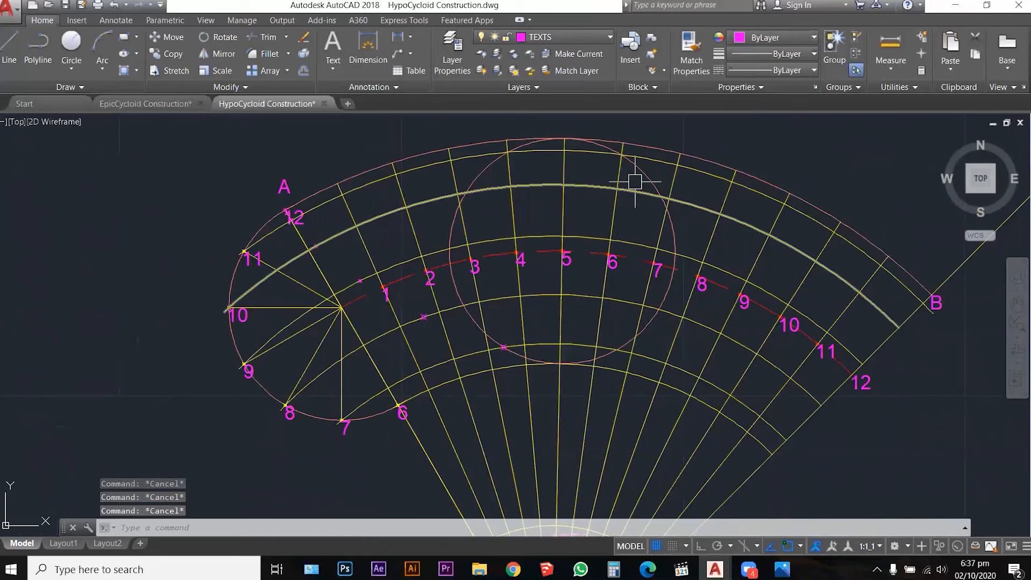
Move the rolling circle's centre from point 5 to point 6 of the red centre arc
{"action": "left_click", "coordinate": [626, 172]}
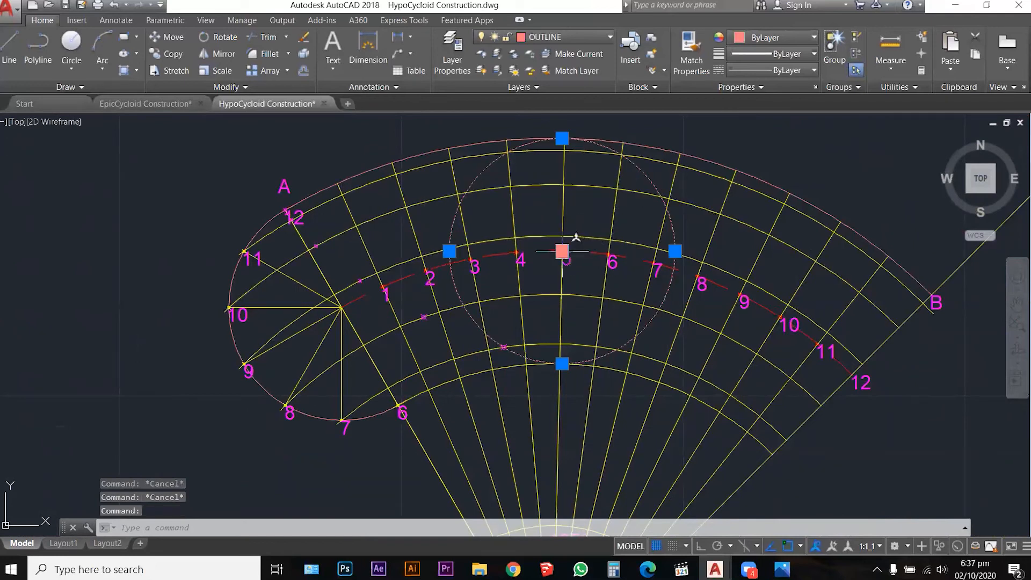
{"action": "left_click", "coordinate": [562, 251]}
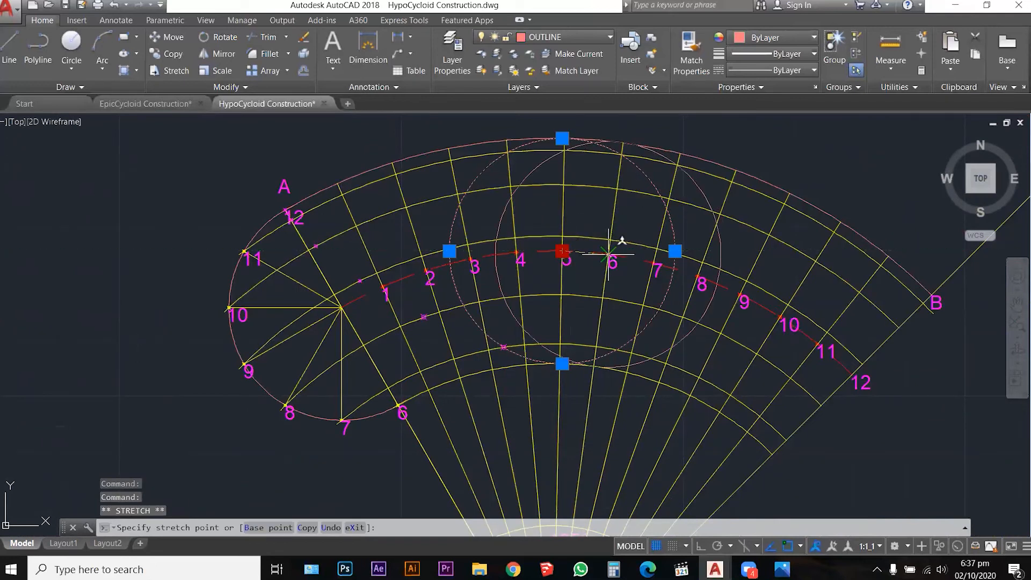
{"action": "left_click", "coordinate": [609, 251]}
Place a point where the rolling circle centred on point 6 meets the innermost yellow arc through division 6
{"action": "scroll", "coordinate": [591, 366], "scroll_direction": "up", "scroll_amount": 4}
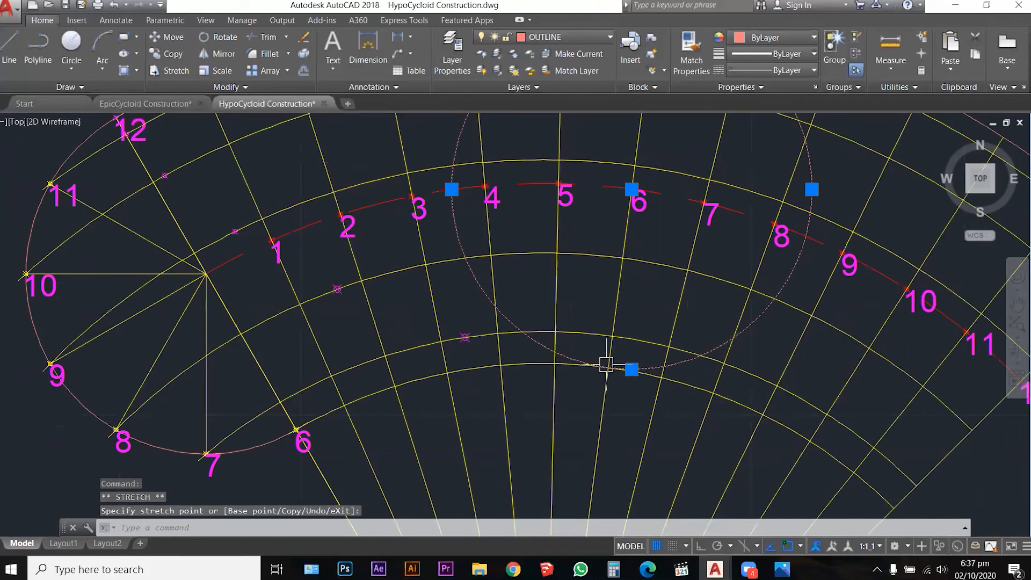
{"action": "scroll", "coordinate": [398, 343], "scroll_direction": "down", "scroll_amount": 2}
{"action": "left_click", "coordinate": [355, 369]}
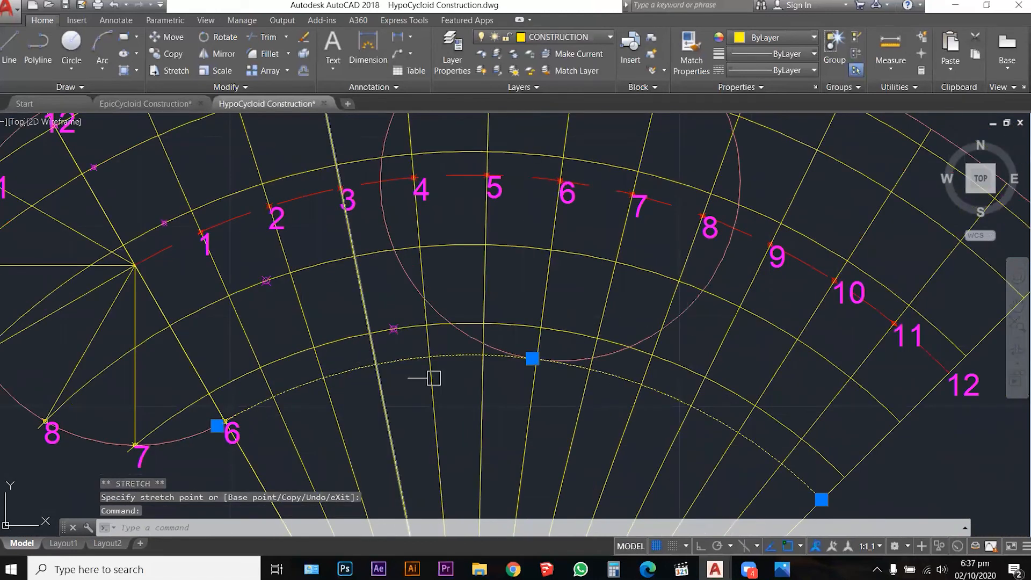
{"action": "scroll", "coordinate": [532, 359], "scroll_direction": "up", "scroll_amount": 2}
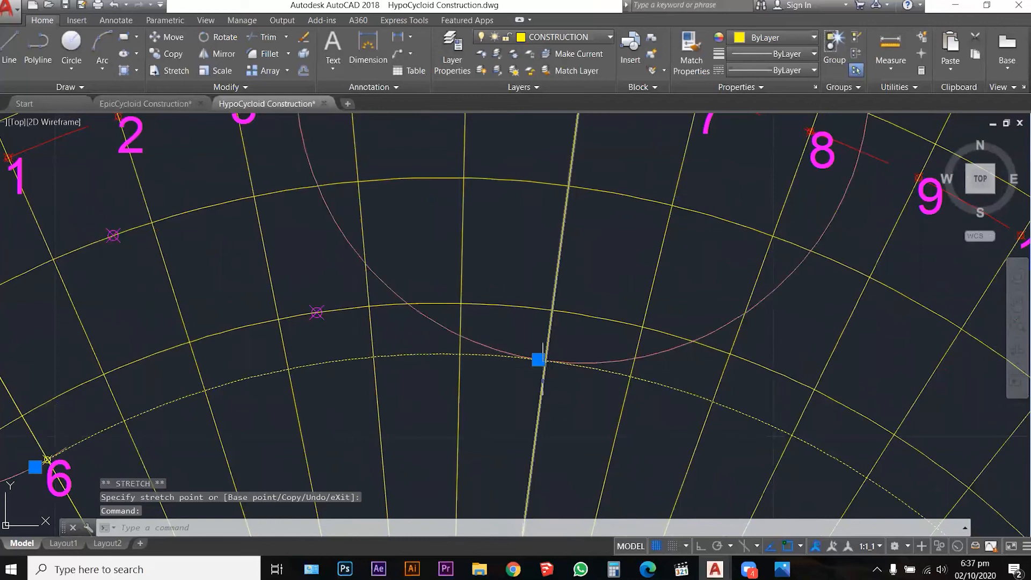
{"action": "type", "text": "poi"}
{"action": "key", "text": "Return"}
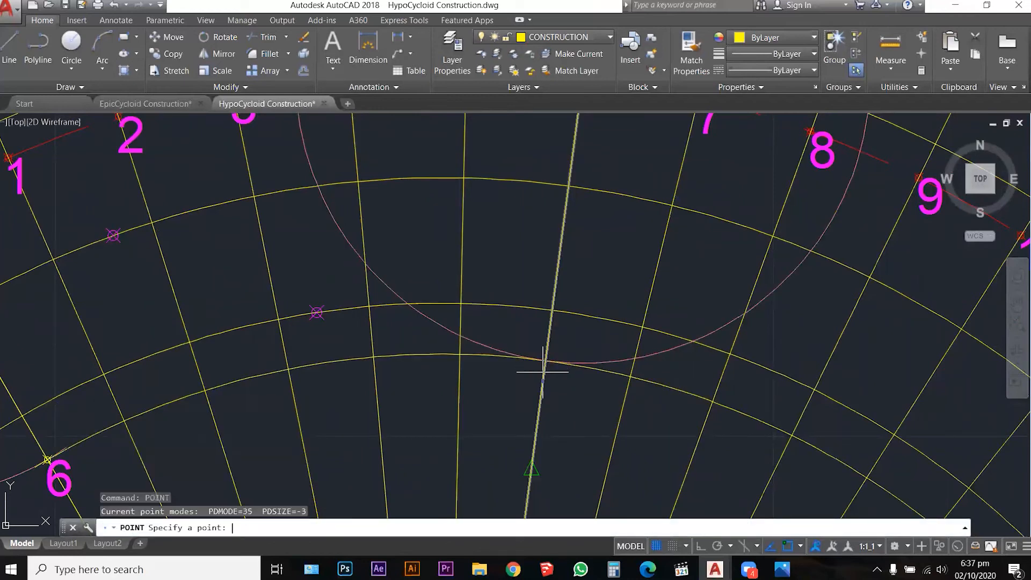
{"action": "left_click", "coordinate": [547, 360]}
{"action": "scroll", "coordinate": [604, 261], "scroll_direction": "down", "scroll_amount": 4}
{"action": "key", "text": "Escape"}
{"action": "key", "text": "Escape"}
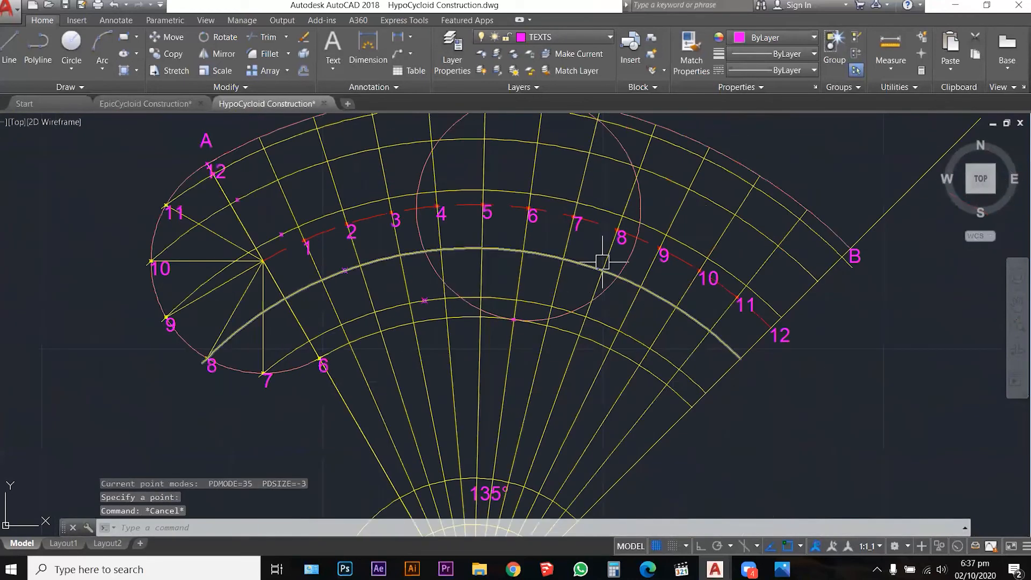
Move the rolling circle's centre from point 6 to point 7 of the red centre arc
{"action": "left_click", "coordinate": [631, 260]}
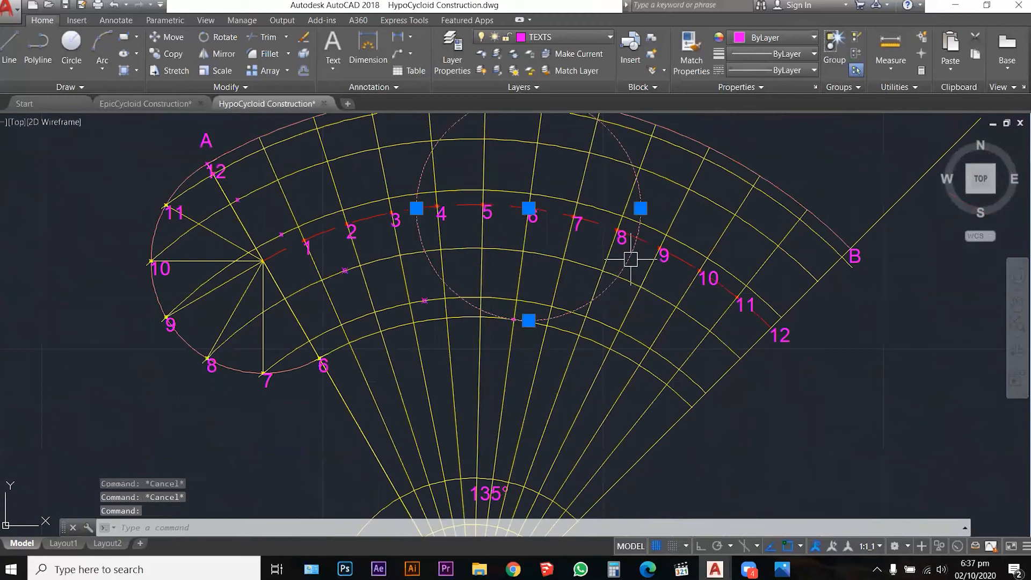
{"action": "left_click", "coordinate": [529, 208]}
{"action": "left_click", "coordinate": [573, 215]}
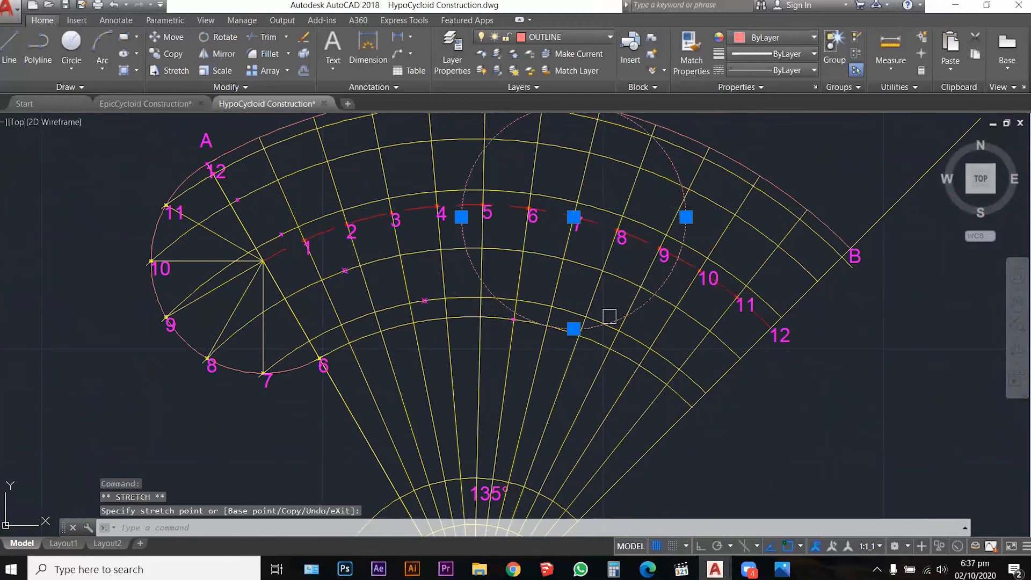
Place a point at the B-side crossing of the rolling circle centred on point 7 with the yellow arc through division 7
{"action": "scroll", "coordinate": [599, 321], "scroll_direction": "up", "scroll_amount": 2}
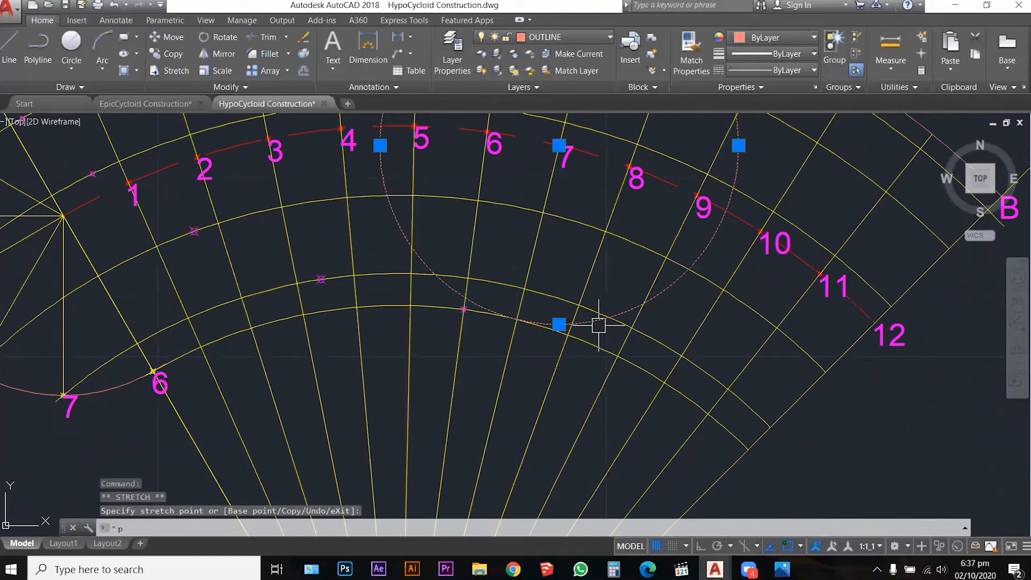
{"action": "type", "text": "POI"}
{"action": "key", "text": "Return"}
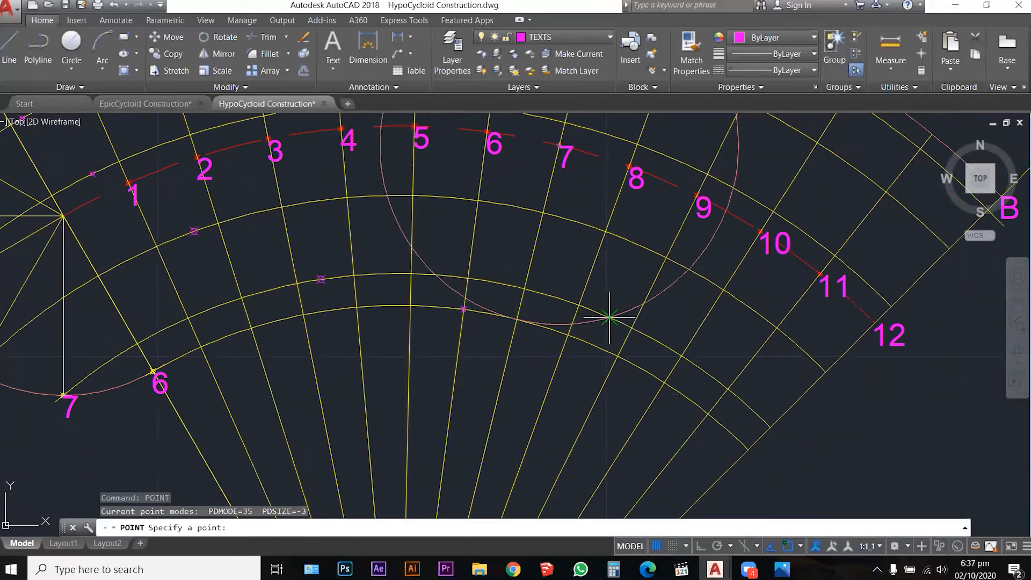
{"action": "left_click", "coordinate": [609, 318]}
{"action": "scroll", "coordinate": [630, 317], "scroll_direction": "down", "scroll_amount": 2}
{"action": "key", "text": "Escape"}
{"action": "key", "text": "Escape"}
Move the rolling circle's centre from point 7 to point 8 of the red centre arc
{"action": "scroll", "coordinate": [644, 239], "scroll_direction": "up", "scroll_amount": 2}
{"action": "left_click", "coordinate": [668, 196]}
{"action": "left_click", "coordinate": [577, 261]}
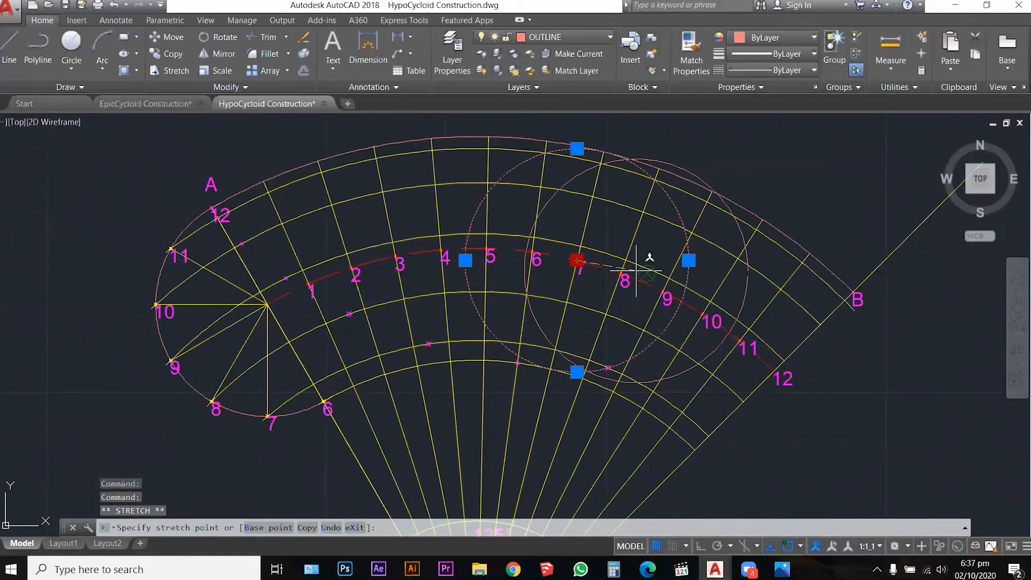
{"action": "left_click", "coordinate": [620, 274]}
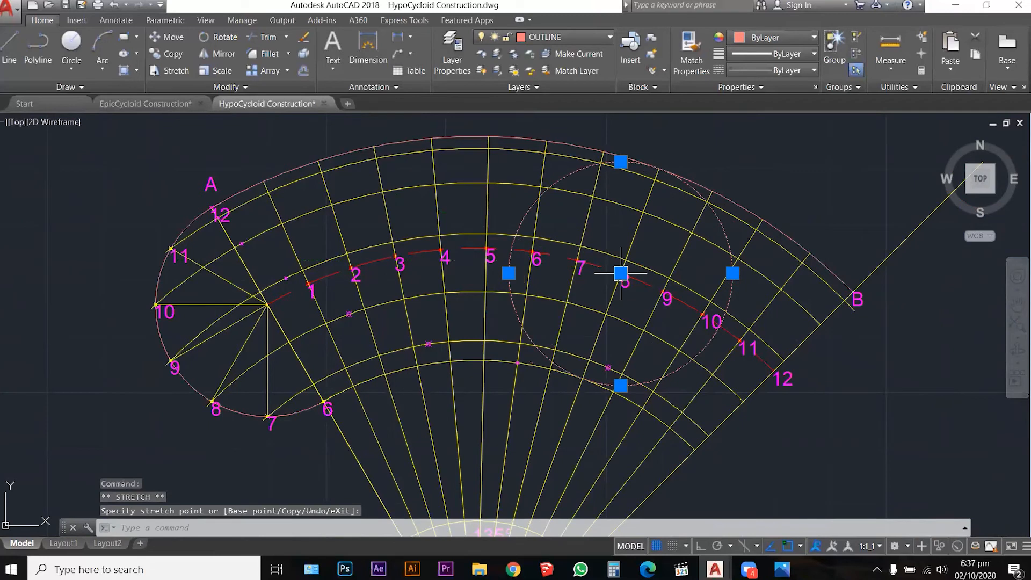
Place a point at the B-side crossing of the rolling circle centred on point 8 with the yellow arc through division 8
{"action": "left_click", "coordinate": [302, 339]}
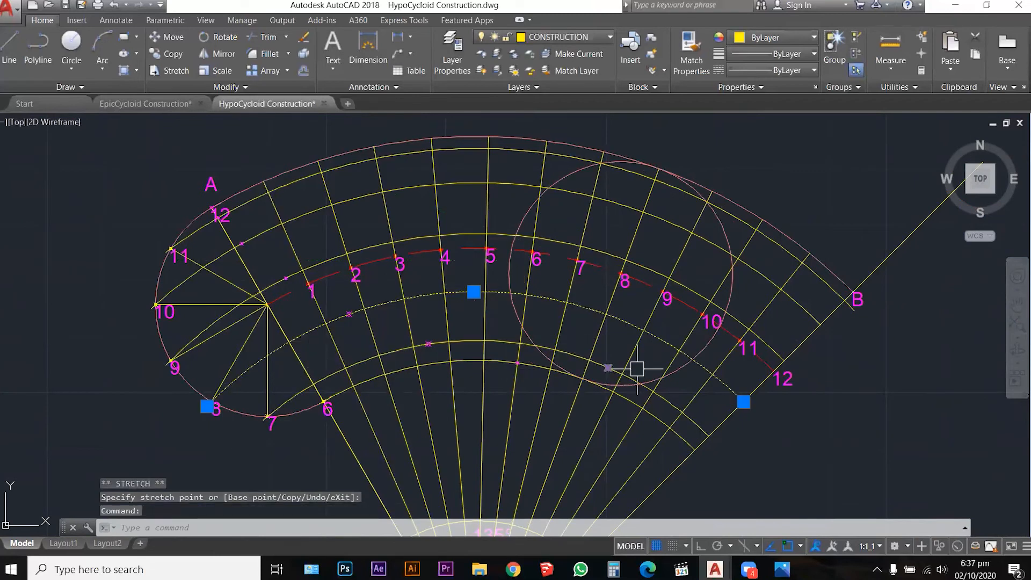
{"action": "scroll", "coordinate": [693, 361], "scroll_direction": "up", "scroll_amount": 2}
{"action": "scroll", "coordinate": [695, 361], "scroll_direction": "up", "scroll_amount": 2}
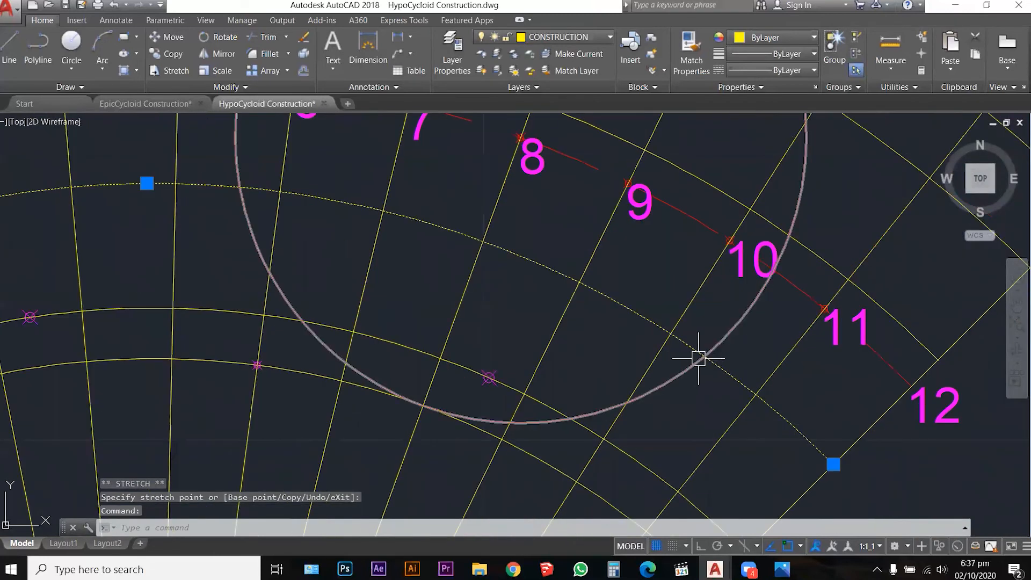
{"action": "type", "text": "poi"}
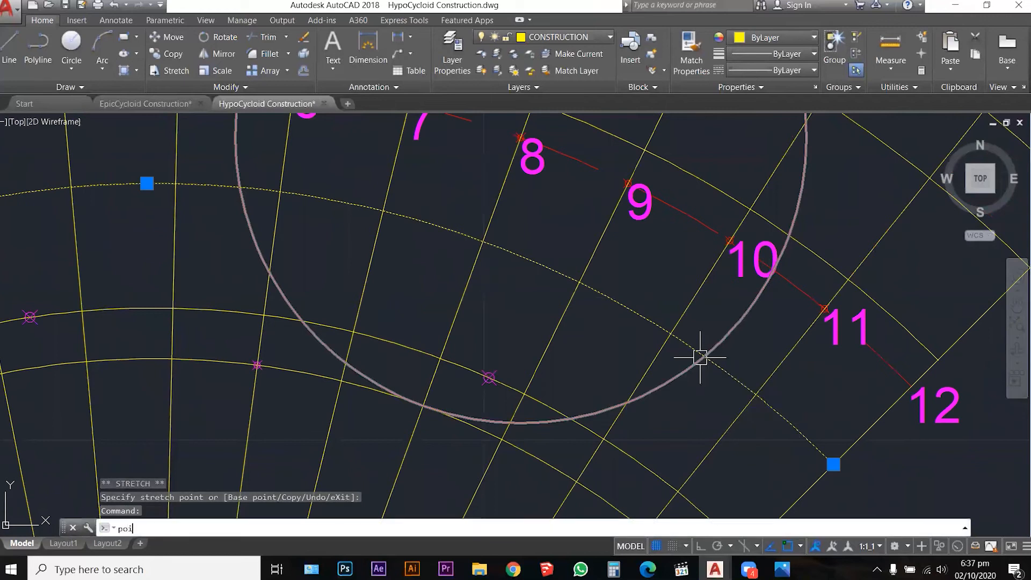
{"action": "key", "text": "Return"}
{"action": "left_click", "coordinate": [704, 356]}
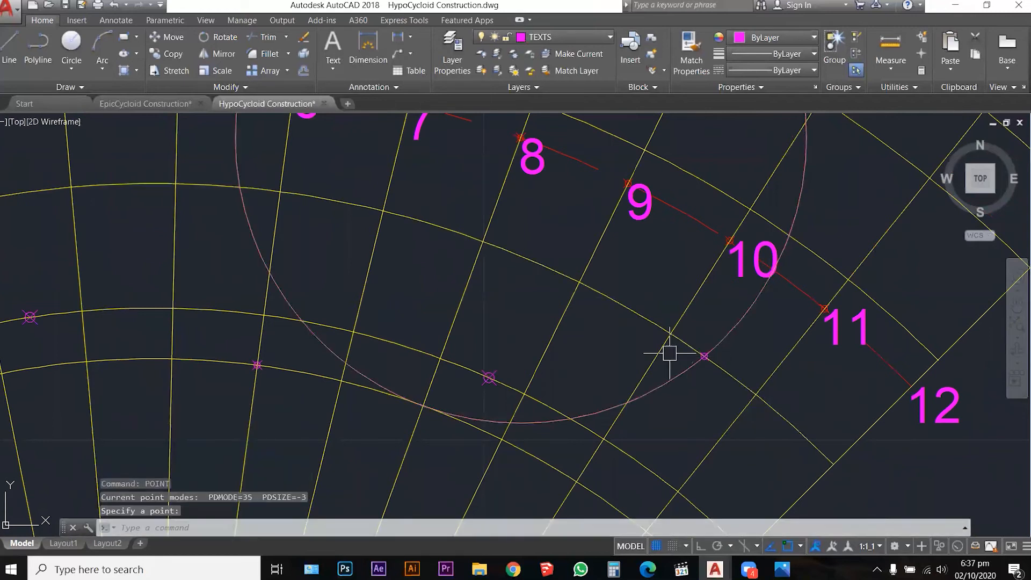
Move the rolling circle's centre from point 8 to point 9 of the red centre arc
{"action": "scroll", "coordinate": [670, 353], "scroll_direction": "down", "scroll_amount": 2}
{"action": "left_click", "coordinate": [745, 155]}
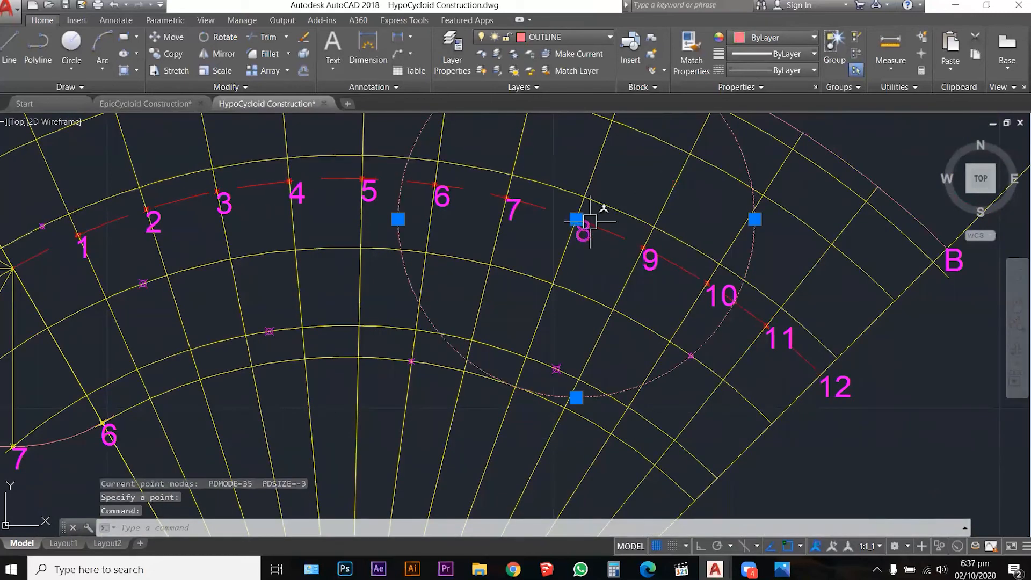
{"action": "left_click", "coordinate": [577, 219]}
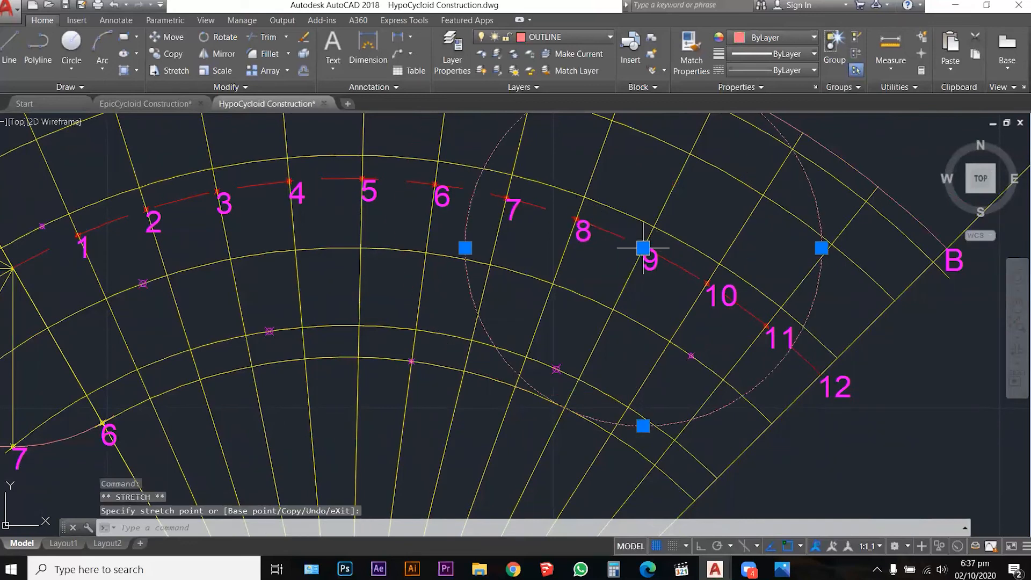
{"action": "key", "text": "Escape"}
{"action": "key", "text": "Escape"}
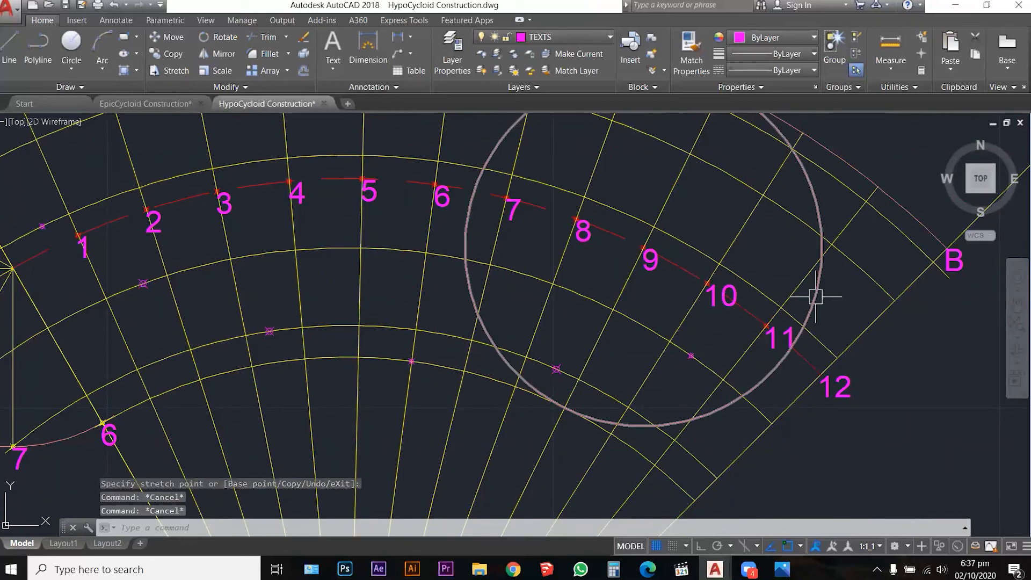
Place a point at the B-side crossing of the rolling circle centred on point 9 with the yellow arc through division 9
{"action": "scroll", "coordinate": [815, 296], "scroll_direction": "down", "scroll_amount": 2}
{"action": "left_click", "coordinate": [820, 321]}
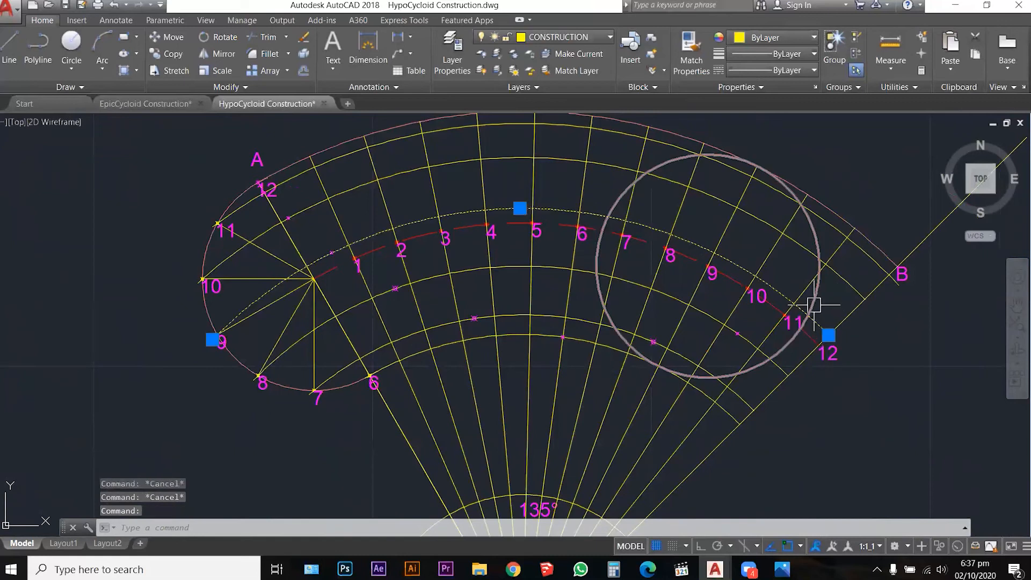
{"action": "scroll", "coordinate": [822, 318], "scroll_direction": "up", "scroll_amount": 4}
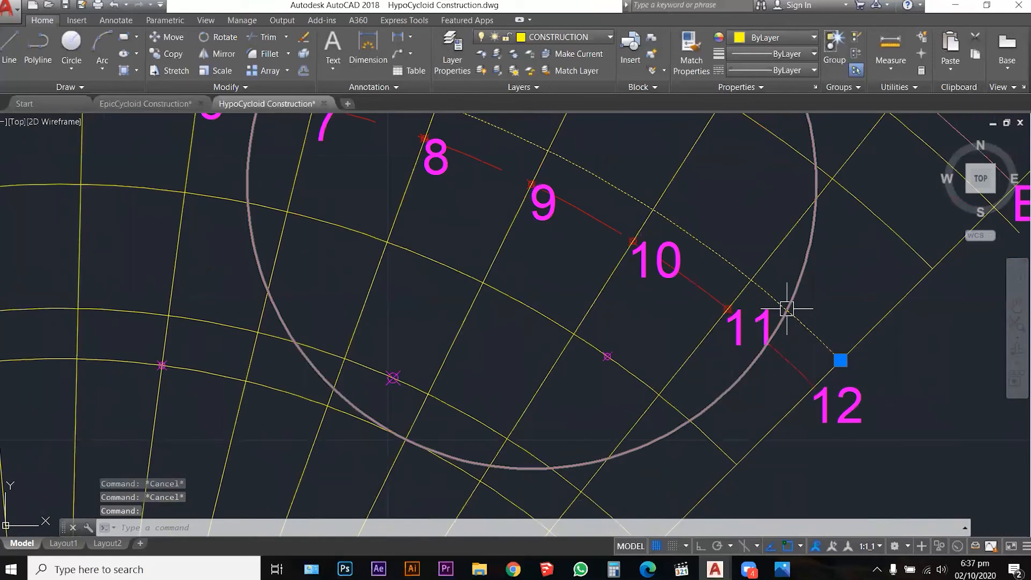
{"action": "type", "text": "point"}
{"action": "key", "text": "Return"}
{"action": "left_click", "coordinate": [788, 310]}
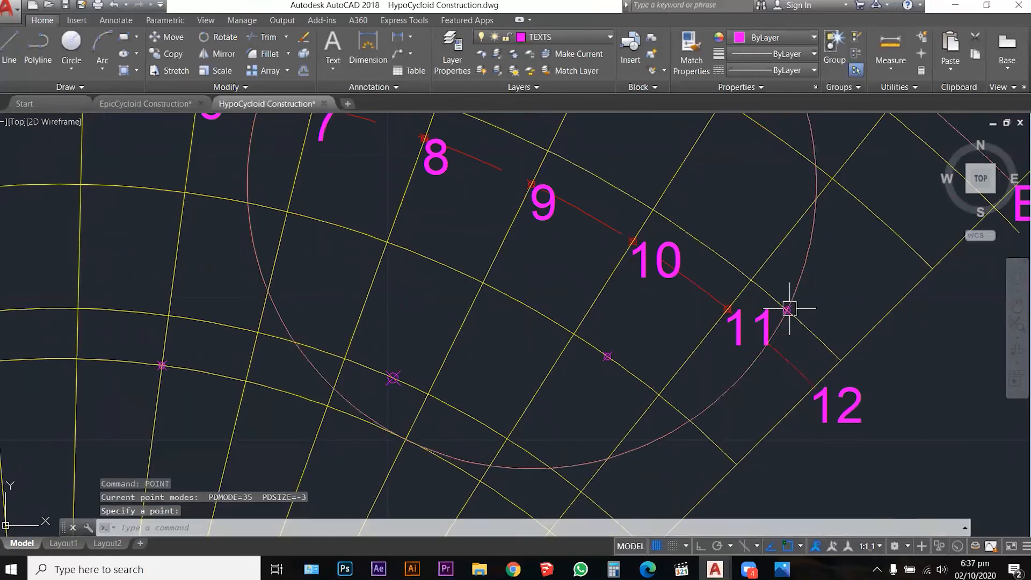
Move the rolling circle's centre from point 9 to point 10 of the red centre arc
{"action": "scroll", "coordinate": [723, 346], "scroll_direction": "down", "scroll_amount": 4}
{"action": "key", "text": "Escape"}
{"action": "left_click", "coordinate": [758, 258]}
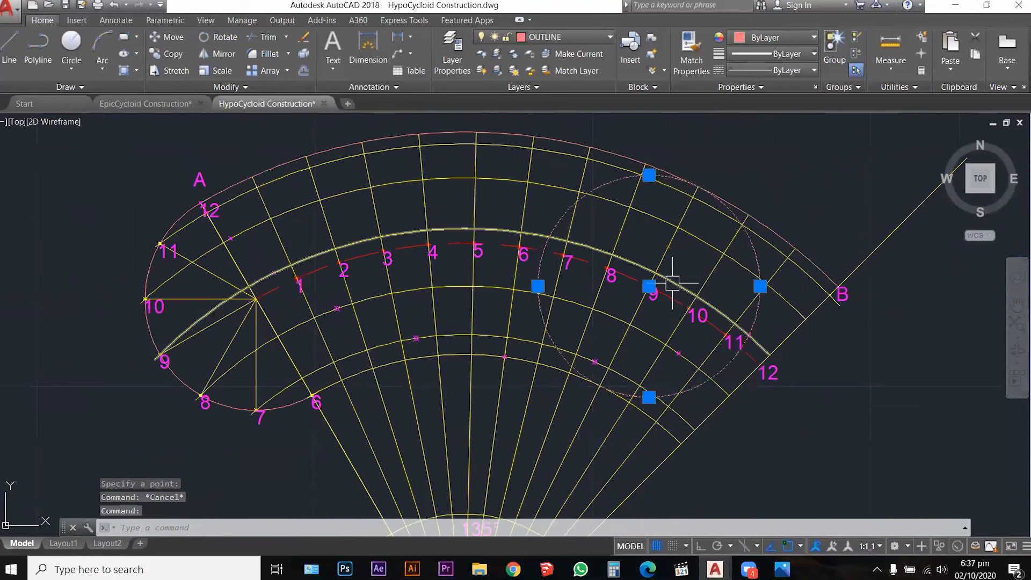
{"action": "left_click", "coordinate": [649, 286]}
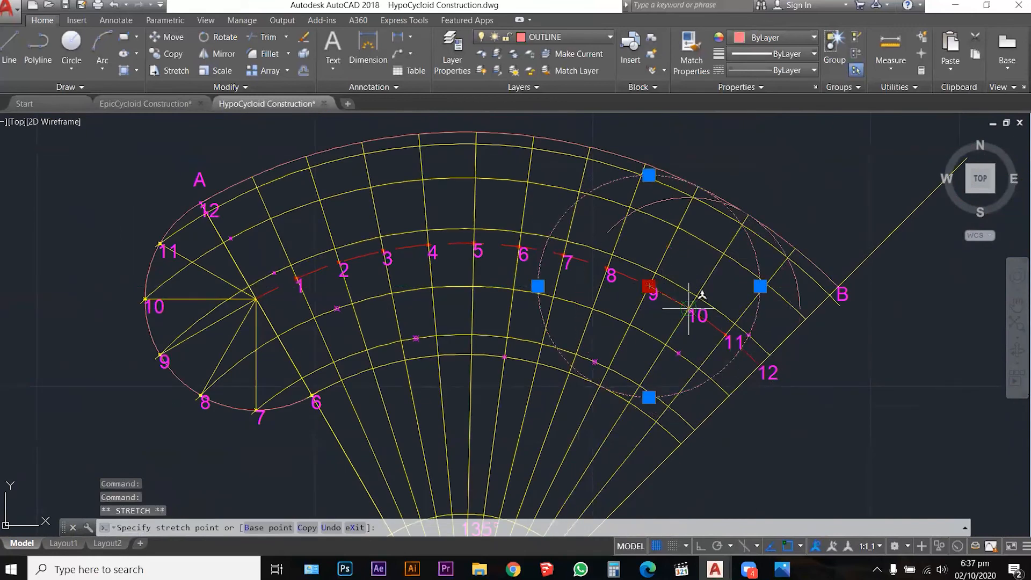
{"action": "left_click", "coordinate": [689, 309]}
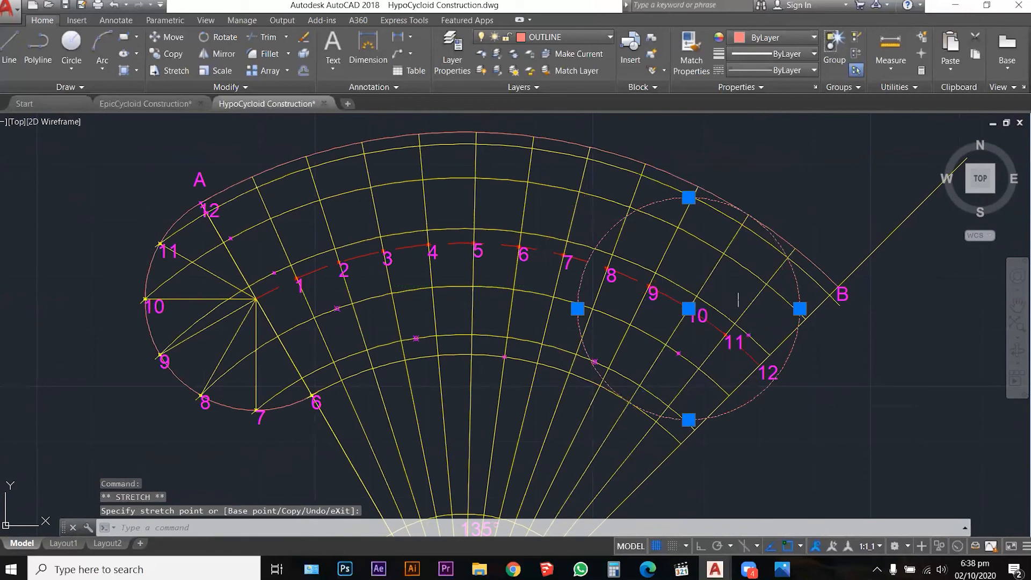
Place a point at the B-side crossing of the rolling circle centred on point 10 with the yellow arc through division 10
{"action": "scroll", "coordinate": [776, 299], "scroll_direction": "up", "scroll_amount": 2}
{"action": "left_click", "coordinate": [795, 300]}
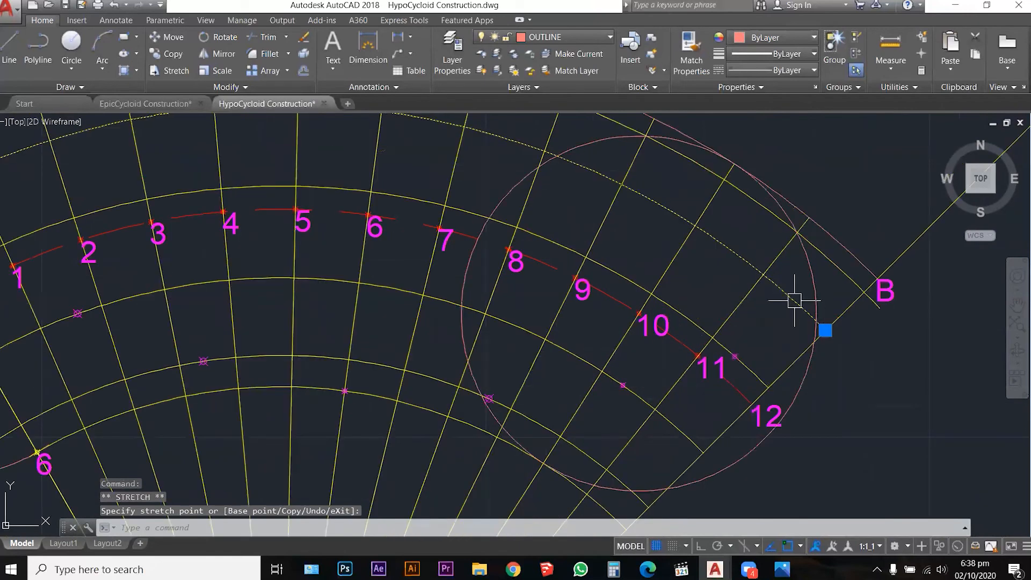
{"action": "left_click", "coordinate": [811, 304]}
{"action": "scroll", "coordinate": [819, 317], "scroll_direction": "up", "scroll_amount": 2}
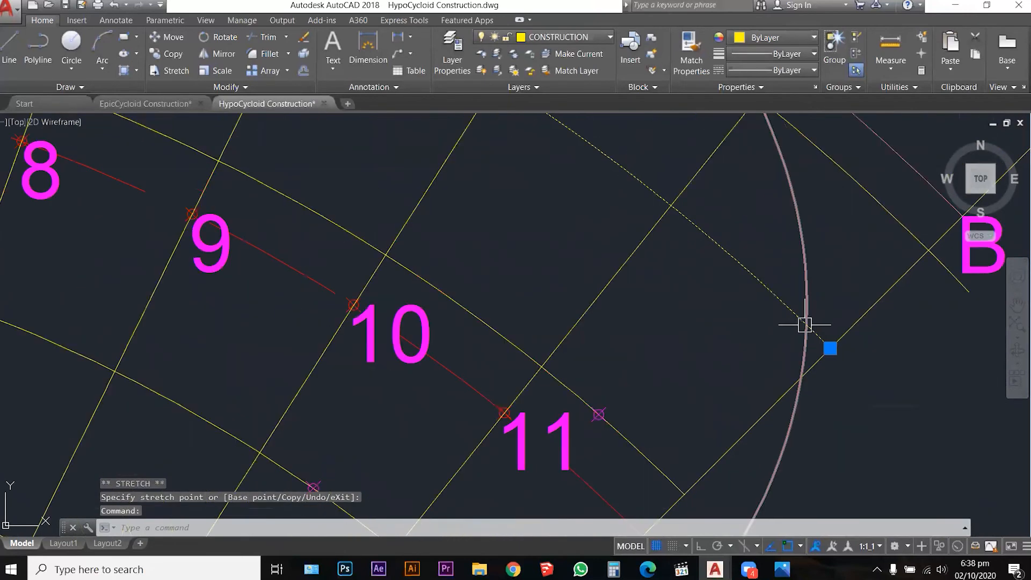
{"action": "type", "text": "poi"}
{"action": "key", "text": "Return"}
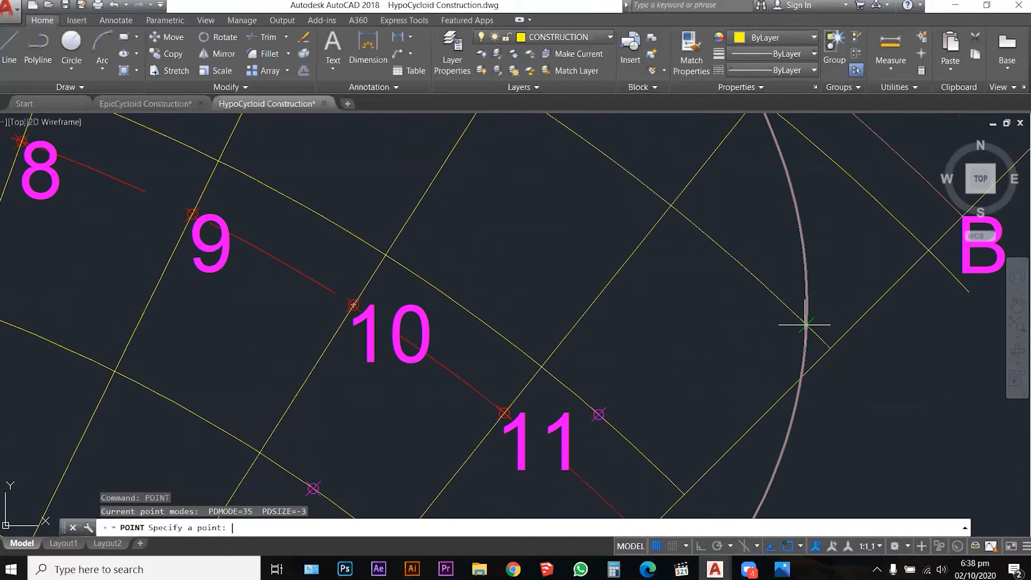
{"action": "scroll", "coordinate": [750, 339], "scroll_direction": "down", "scroll_amount": 4}
{"action": "scroll", "coordinate": [772, 328], "scroll_direction": "up", "scroll_amount": 2}
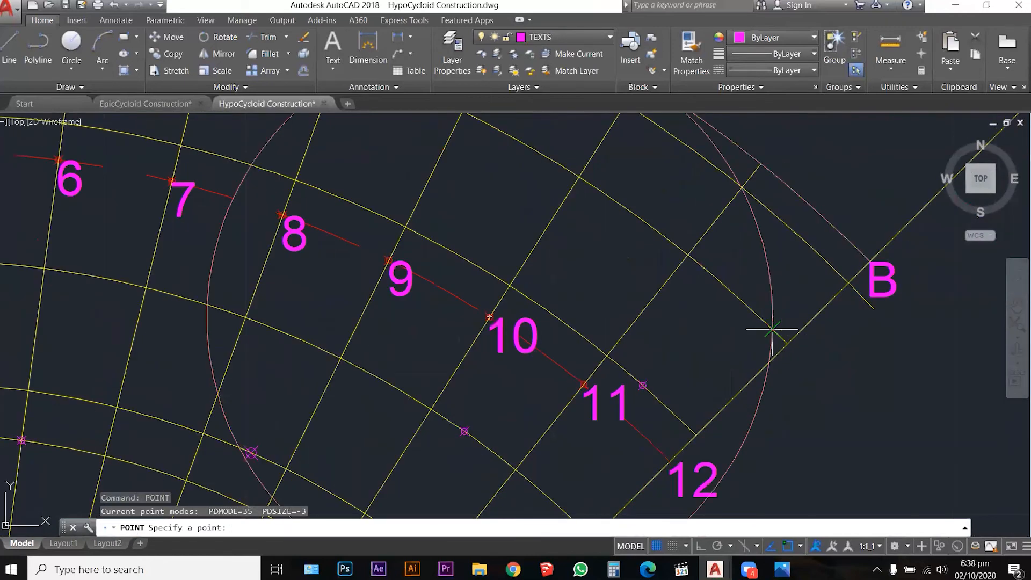
{"action": "key", "text": "Escape"}
{"action": "key", "text": "Escape"}
Move the rolling circle's centre from point 10 to point 11 of the red centre arc
{"action": "left_click", "coordinate": [768, 290]}
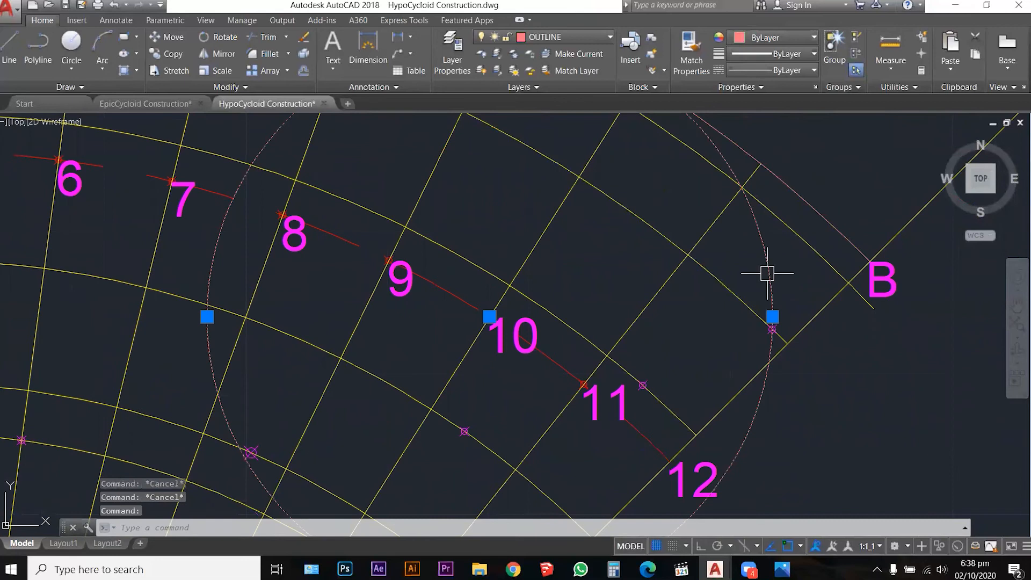
{"action": "scroll", "coordinate": [754, 286], "scroll_direction": "down", "scroll_amount": 2}
{"action": "left_click", "coordinate": [589, 305]}
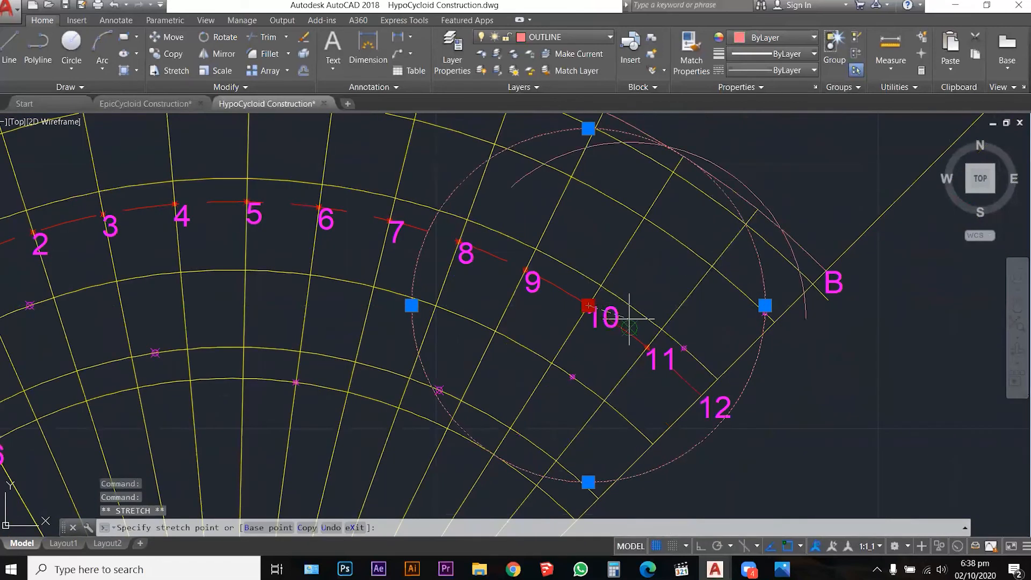
{"action": "left_click", "coordinate": [647, 347]}
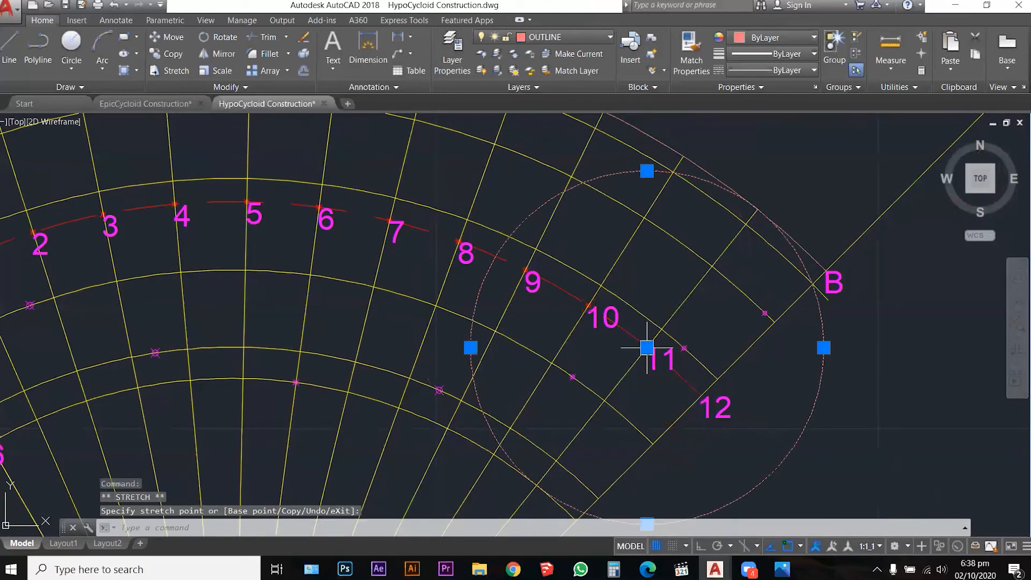
Place a point at the B-side crossing of the rolling circle centred on point 11 with the yellow arc through division 11
{"action": "scroll", "coordinate": [664, 333], "scroll_direction": "down", "scroll_amount": 2}
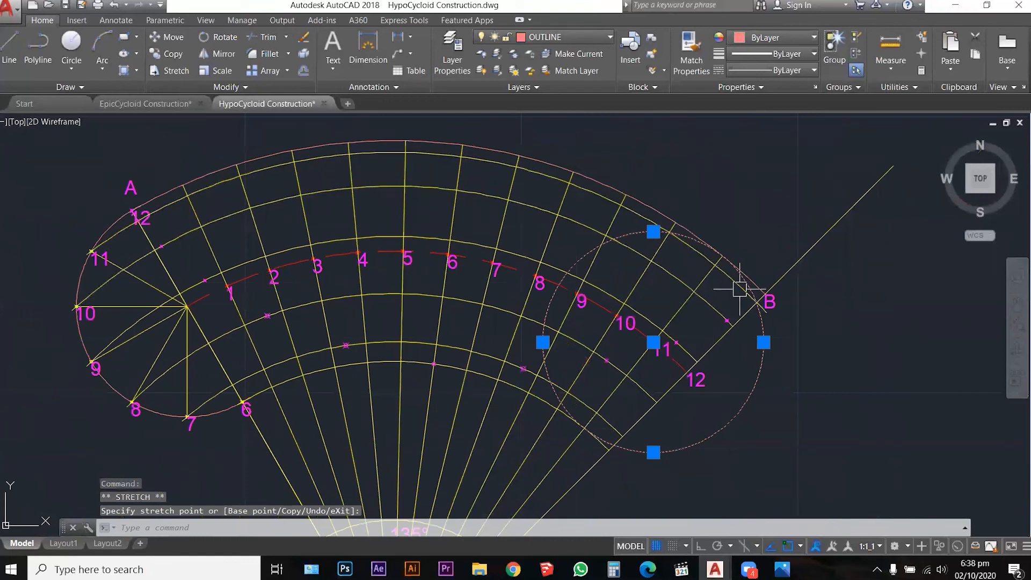
{"action": "left_click", "coordinate": [737, 288]}
{"action": "scroll", "coordinate": [758, 289], "scroll_direction": "up", "scroll_amount": 3}
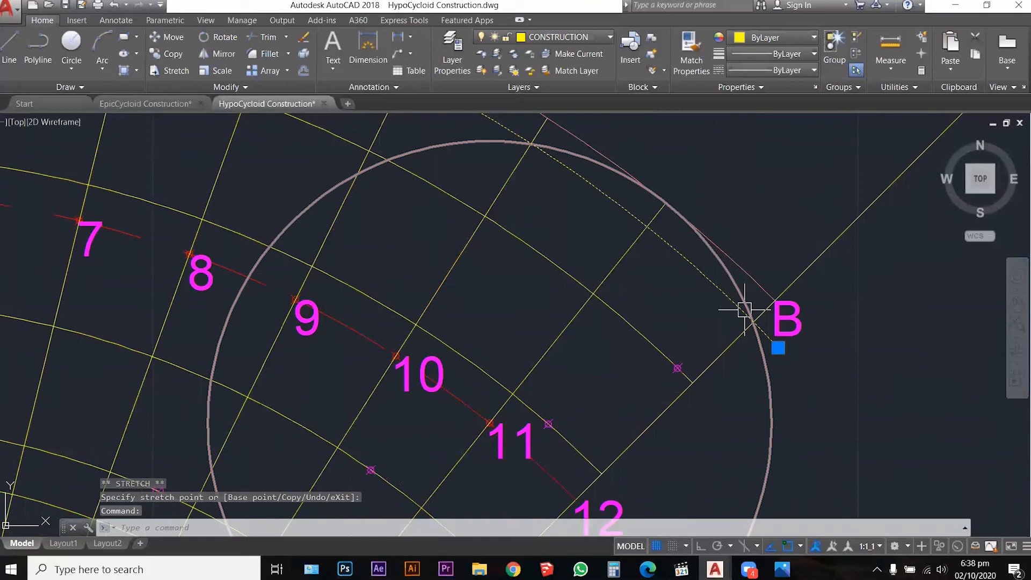
{"action": "scroll", "coordinate": [744, 310], "scroll_direction": "up", "scroll_amount": 4}
{"action": "type", "text": "p"}
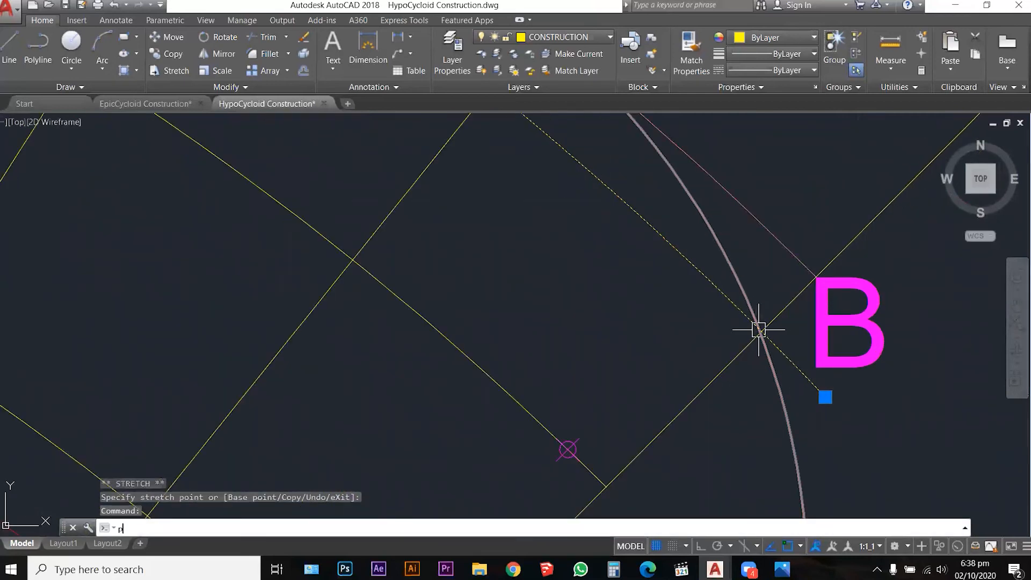
{"action": "key", "text": "Return"}
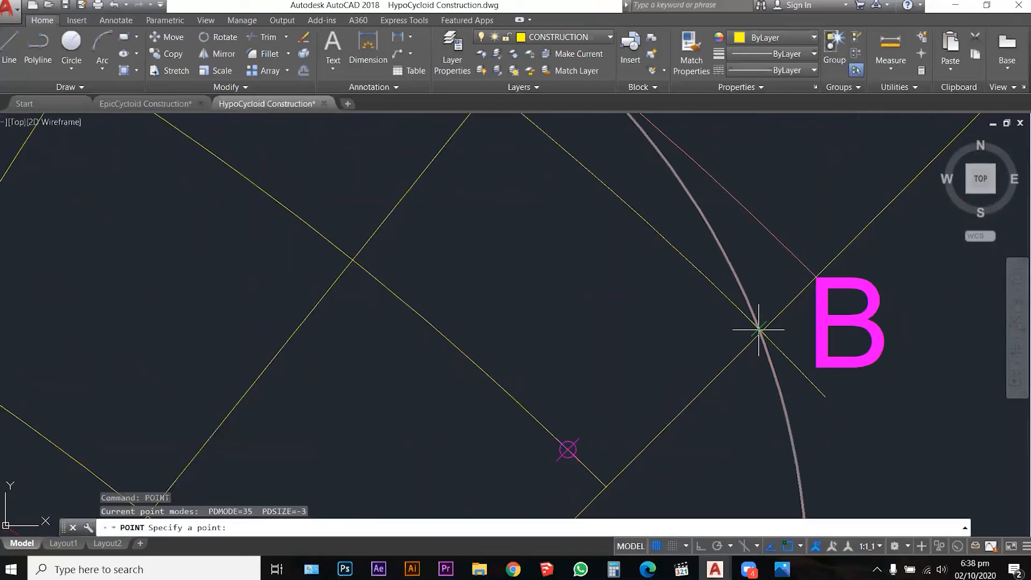
{"action": "scroll", "coordinate": [756, 325], "scroll_direction": "up", "scroll_amount": 3}
{"action": "left_click", "coordinate": [775, 340]}
{"action": "scroll", "coordinate": [665, 348], "scroll_direction": "down", "scroll_amount": 5}
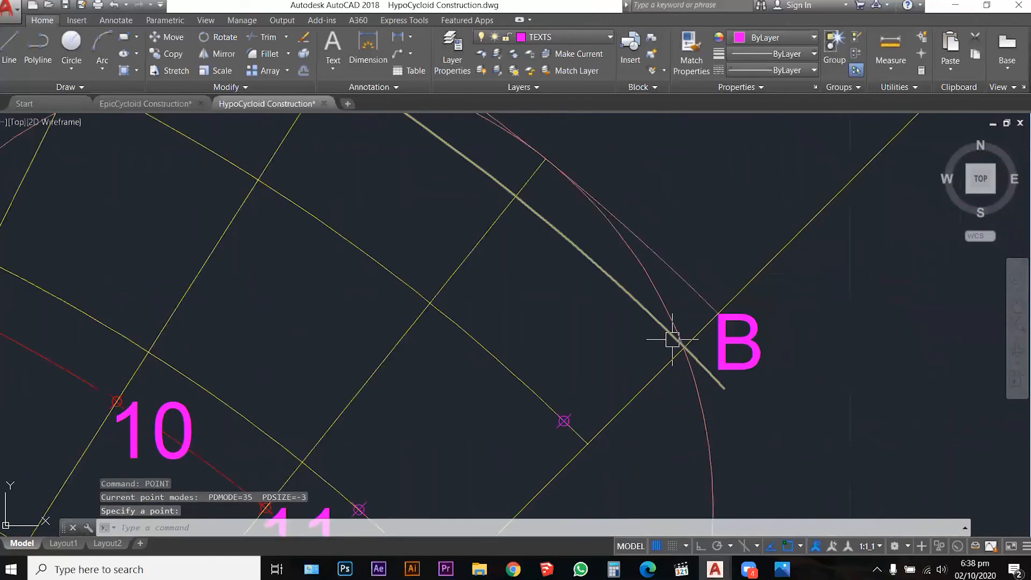
{"action": "key", "text": "Escape"}
Move the rolling circle's centre from point 11 to point 12 of the red centre arc
{"action": "left_click", "coordinate": [669, 301]}
{"action": "scroll", "coordinate": [669, 302], "scroll_direction": "down", "scroll_amount": 2}
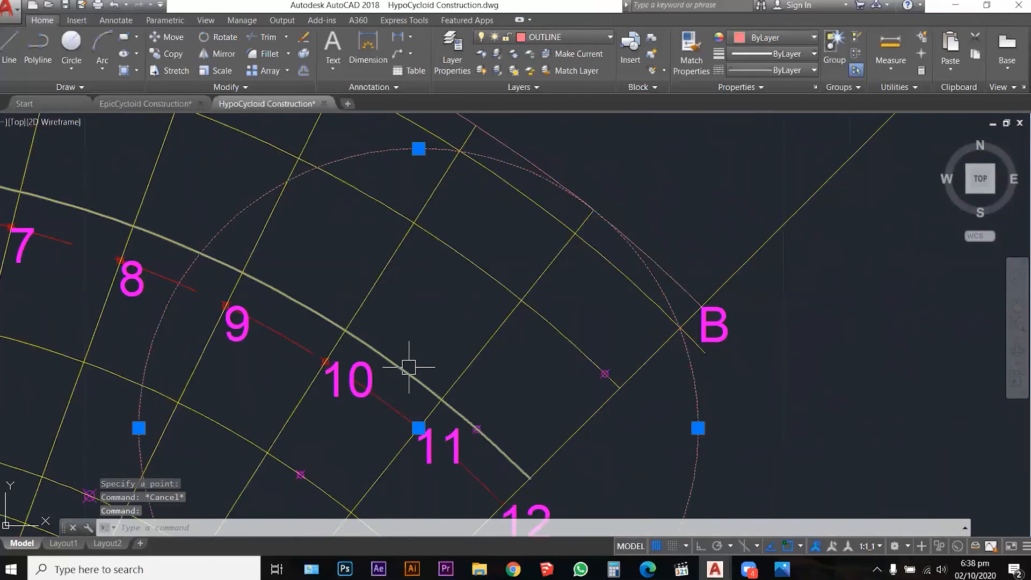
{"action": "left_click", "coordinate": [418, 428]}
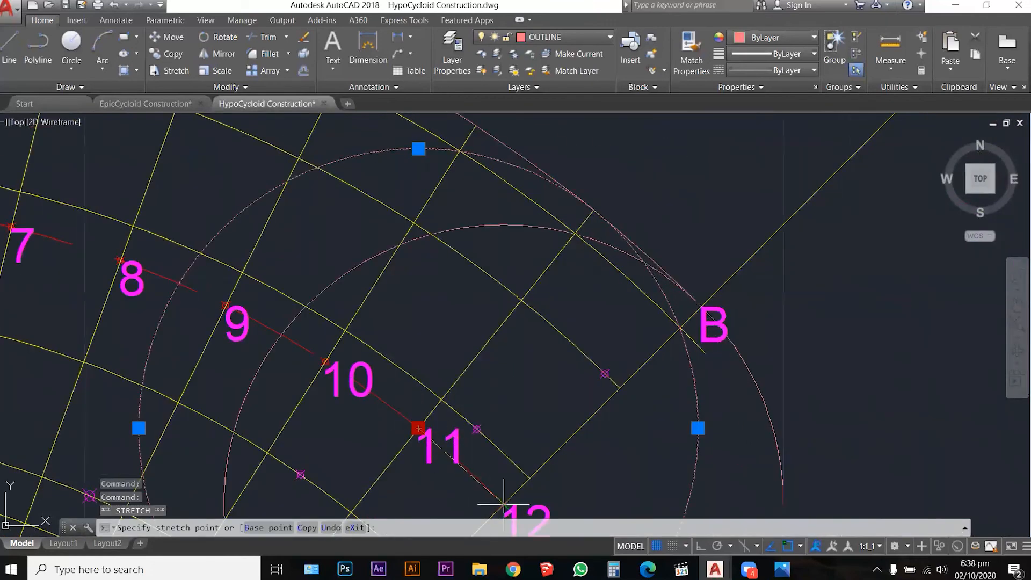
{"action": "left_click", "coordinate": [504, 503]}
Move the label B outward, clear of the outer arc's end and the rolling circle
{"action": "scroll", "coordinate": [685, 268], "scroll_direction": "up", "scroll_amount": 5}
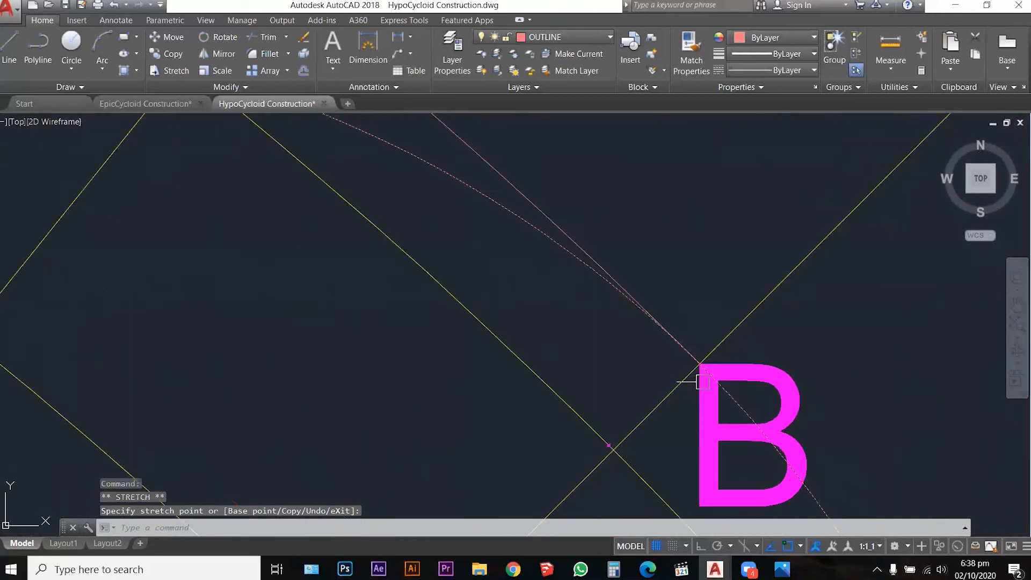
{"action": "left_click", "coordinate": [699, 363]}
{"action": "left_click", "coordinate": [699, 364]}
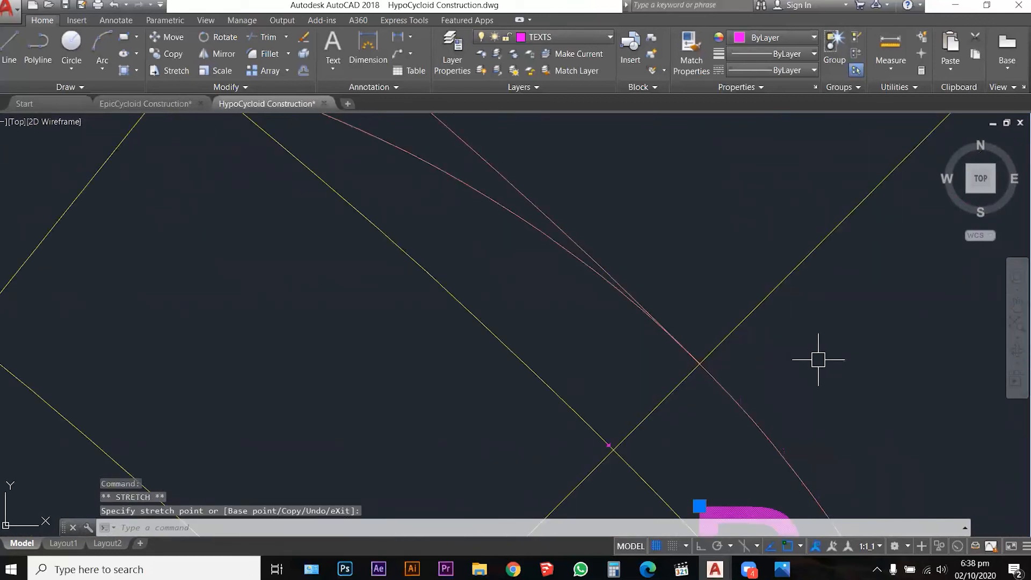
{"action": "scroll", "coordinate": [661, 226], "scroll_direction": "down", "scroll_amount": 5}
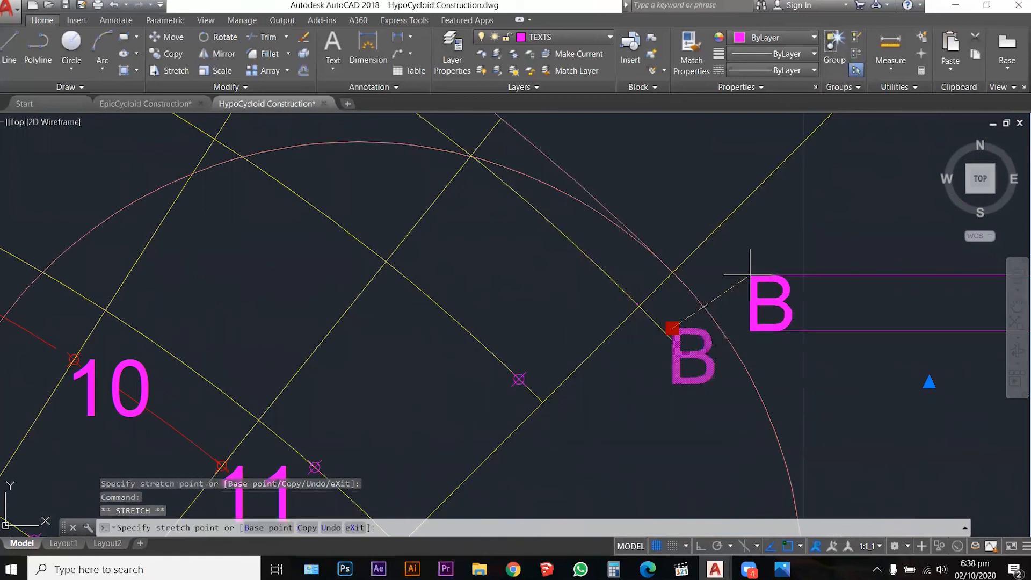
{"action": "left_click", "coordinate": [740, 259]}
{"action": "key", "text": "Escape"}
{"action": "key", "text": "Escape"}
Place a point where the rolling circle centred on point 12 meets the outer arc's end beside label B, and regenerate the drawing
{"action": "type", "text": "poi"}
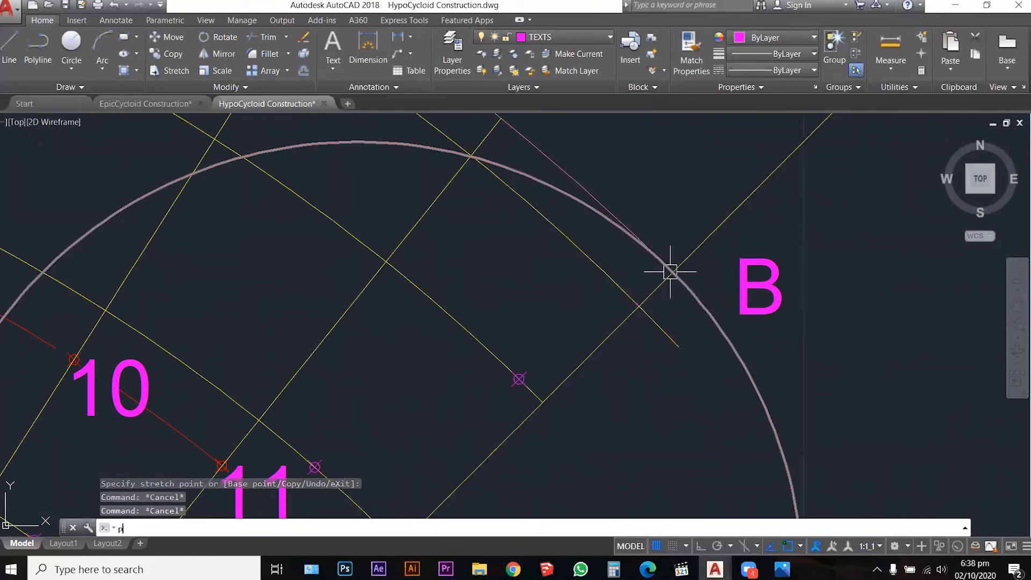
{"action": "key", "text": "Return"}
{"action": "left_click", "coordinate": [674, 273]}
{"action": "key", "text": "Escape"}
{"action": "key", "text": "Escape"}
{"action": "type", "text": "re"}
{"action": "key", "text": "Return"}
{"action": "scroll", "coordinate": [692, 263], "scroll_direction": "down", "scroll_amount": 5}
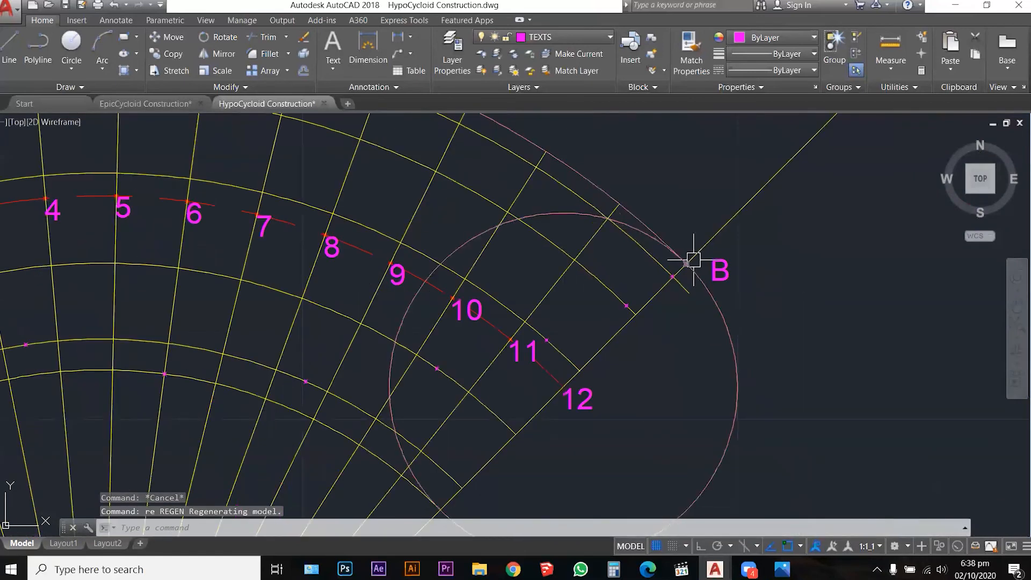
Make OUTLINE the current layer and turn off the CONSTRUCTION layer
{"action": "scroll", "coordinate": [692, 266], "scroll_direction": "down", "scroll_amount": 3}
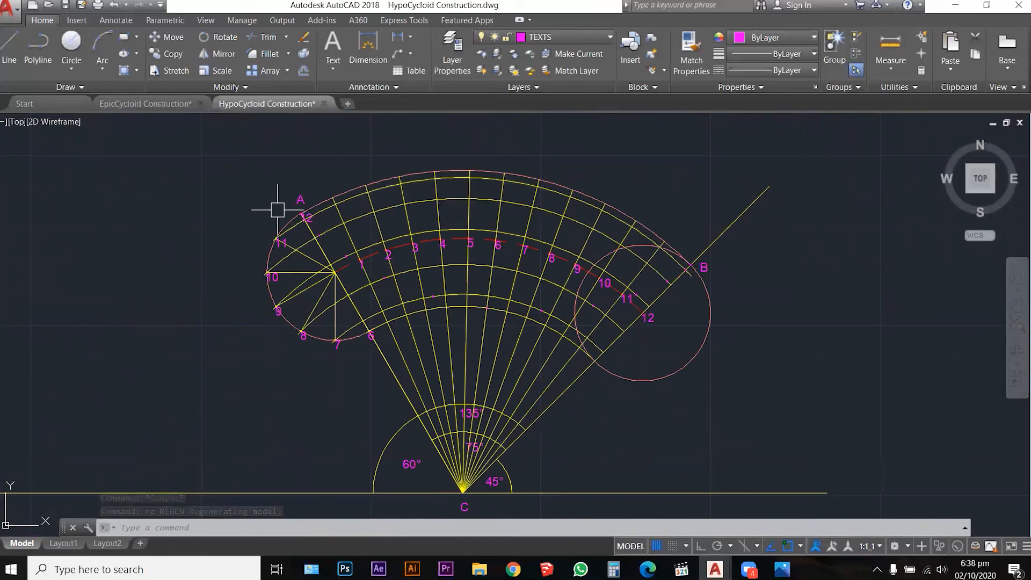
{"action": "left_click", "coordinate": [573, 41]}
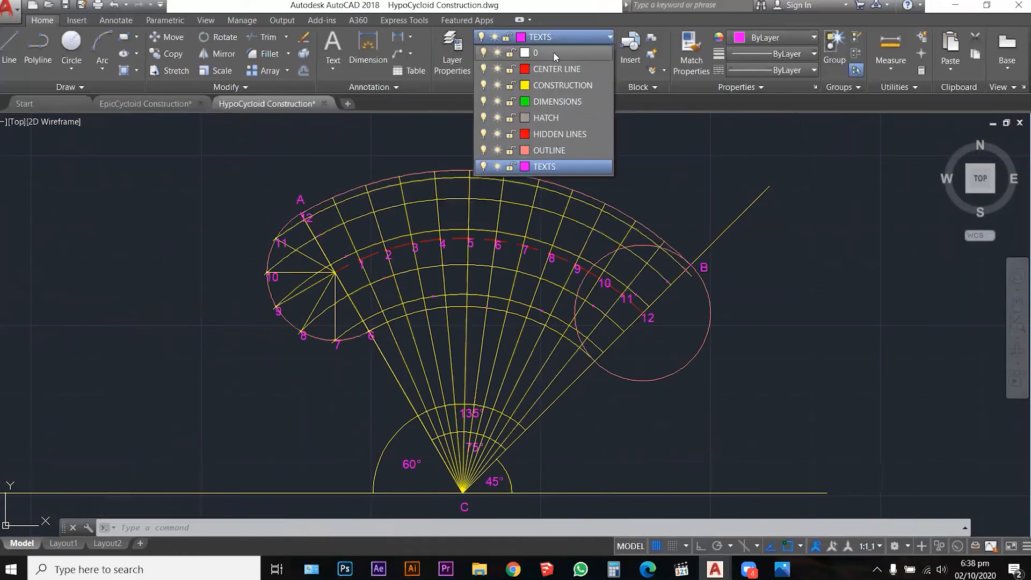
{"action": "left_click", "coordinate": [552, 150]}
{"action": "left_click", "coordinate": [585, 42]}
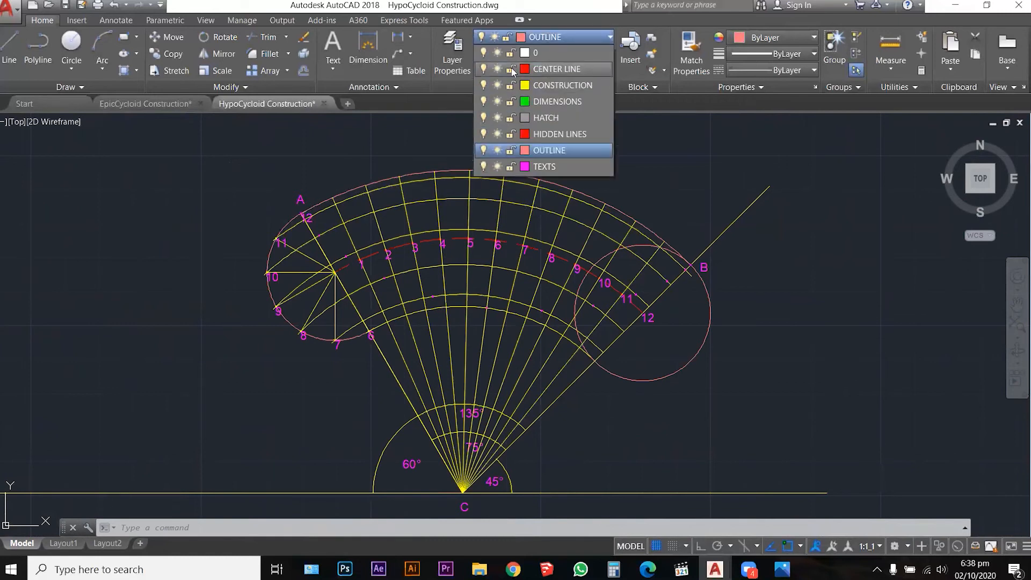
{"action": "left_click", "coordinate": [483, 85]}
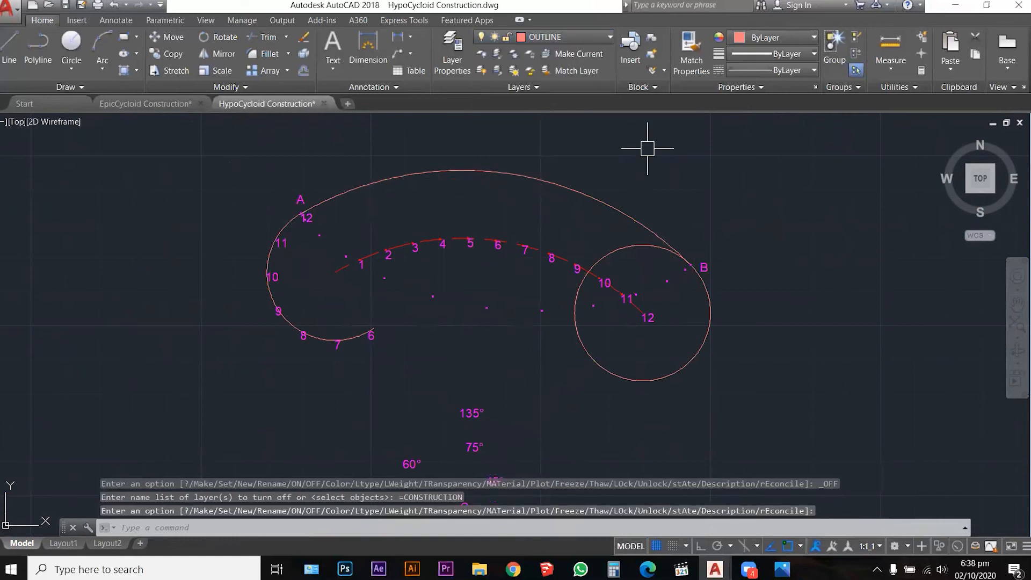
Start a fit-point spline at A and run it through the next four marked points of the hypocycloid
{"action": "scroll", "coordinate": [334, 272], "scroll_direction": "up", "scroll_amount": 2}
{"action": "scroll", "coordinate": [269, 183], "scroll_direction": "up", "scroll_amount": 2}
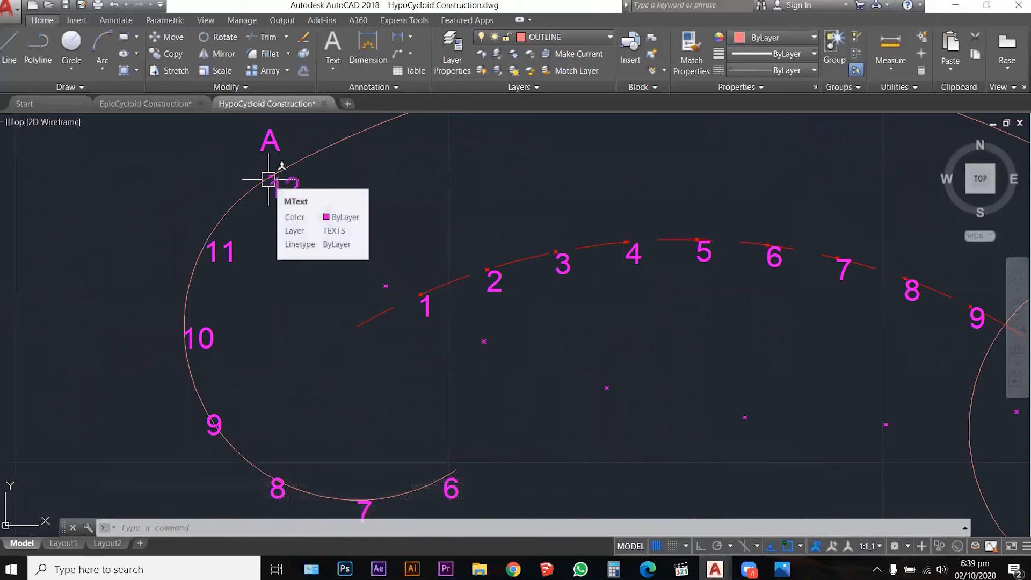
{"action": "type", "text": "s"}
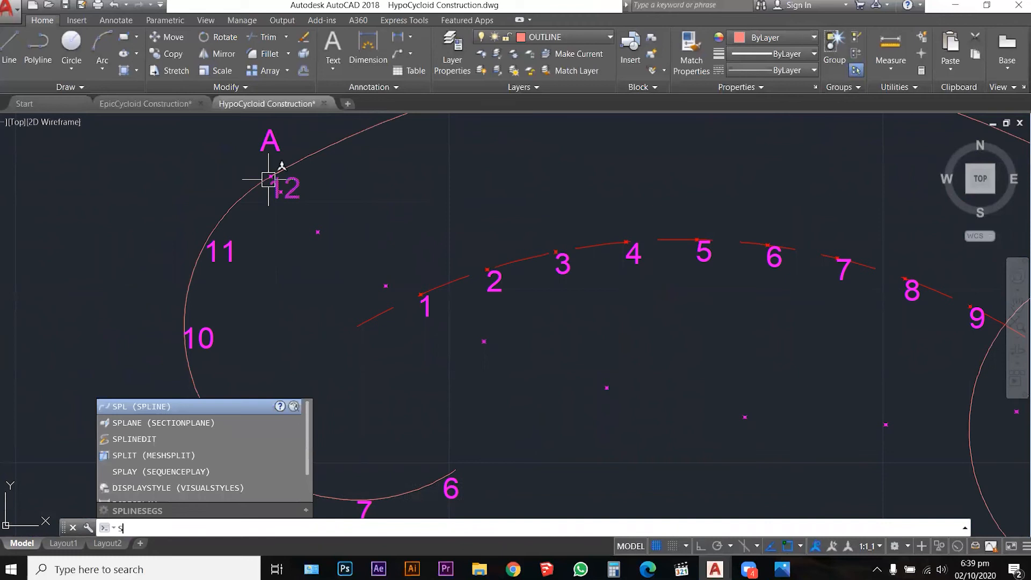
{"action": "type", "text": "pl"}
{"action": "key", "text": "Return"}
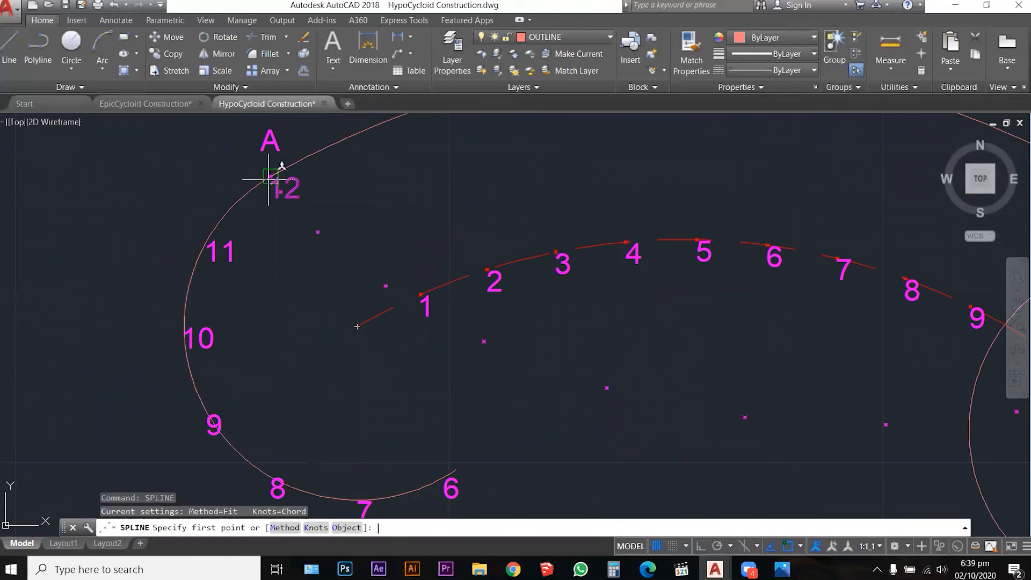
{"action": "scroll", "coordinate": [266, 170], "scroll_direction": "up", "scroll_amount": 5}
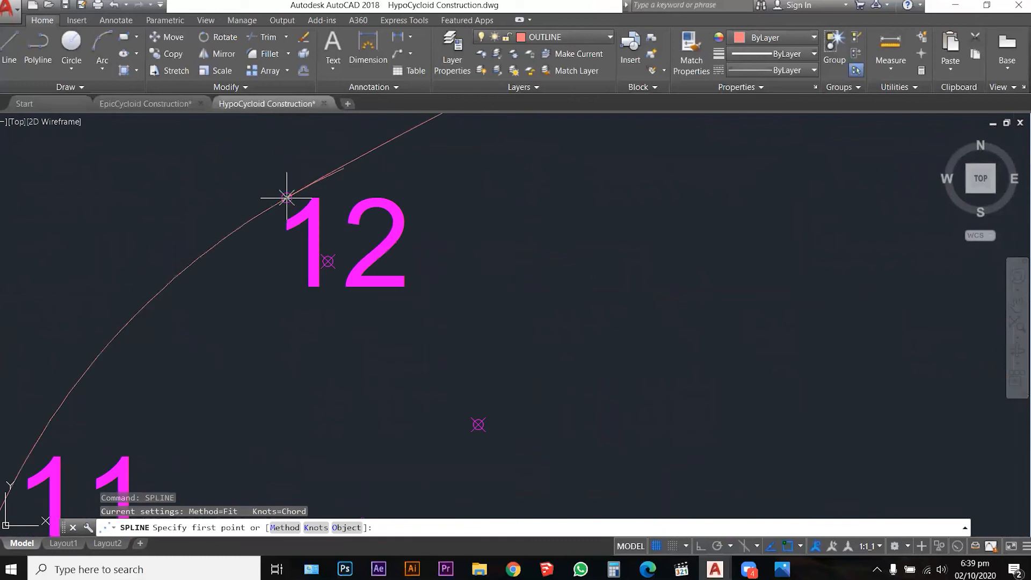
{"action": "left_click", "coordinate": [286, 197]}
{"action": "left_click", "coordinate": [327, 261]}
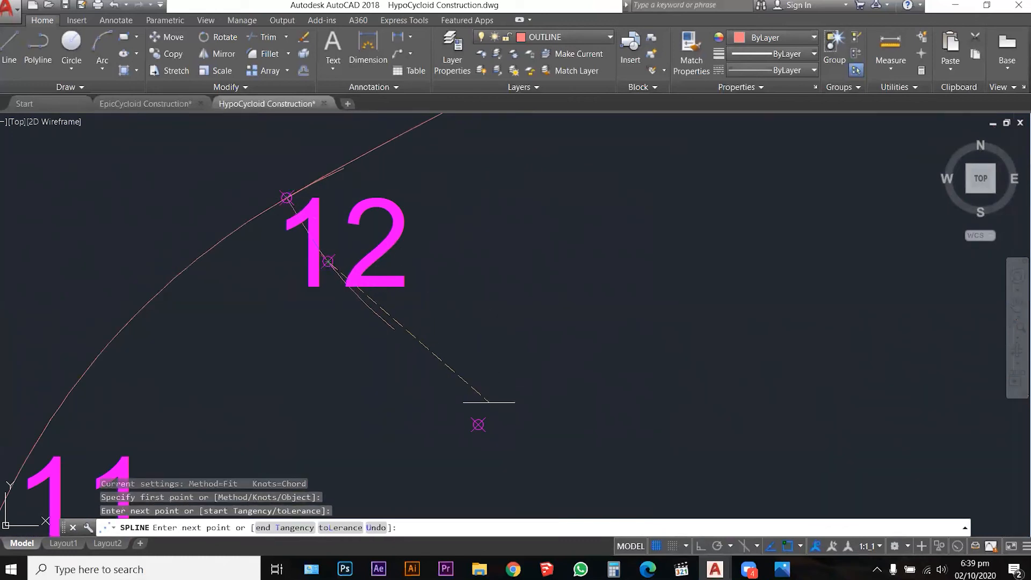
{"action": "left_click", "coordinate": [478, 424]}
{"action": "scroll", "coordinate": [263, 193], "scroll_direction": "down", "scroll_amount": 4}
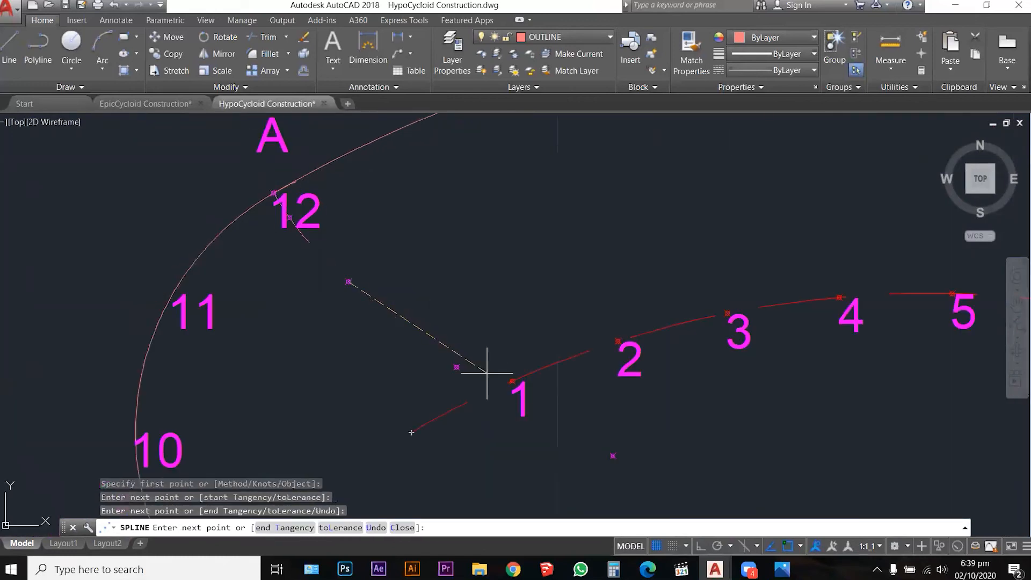
{"action": "left_click", "coordinate": [457, 368]}
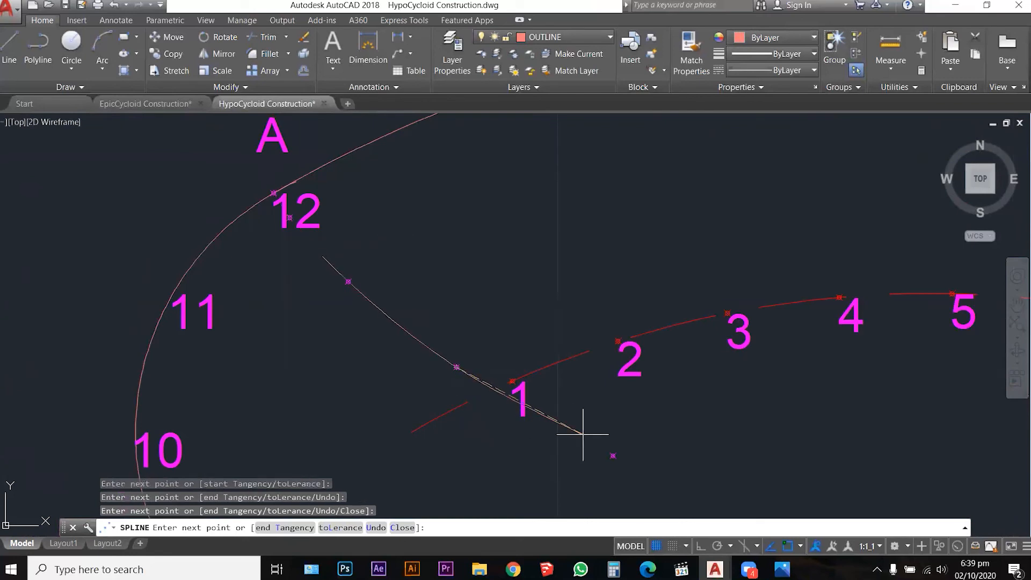
{"action": "left_click", "coordinate": [613, 455]}
Continue the spline through the middle four marked points below the centre arc, up to the mark just inside the rolling circle
{"action": "scroll", "coordinate": [606, 369], "scroll_direction": "down", "scroll_amount": 4}
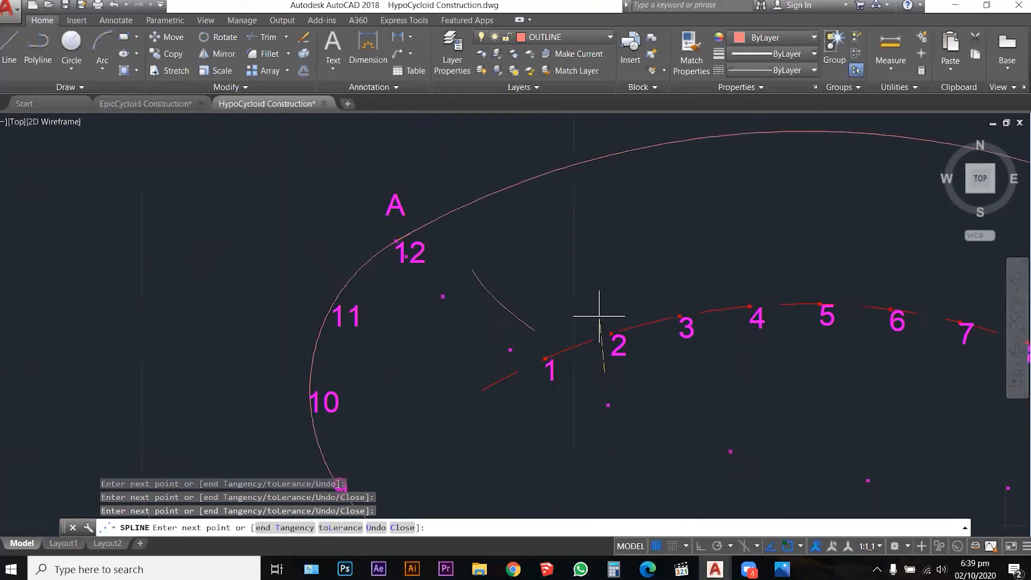
{"action": "scroll", "coordinate": [709, 422], "scroll_direction": "up", "scroll_amount": 2}
{"action": "left_click", "coordinate": [698, 416]}
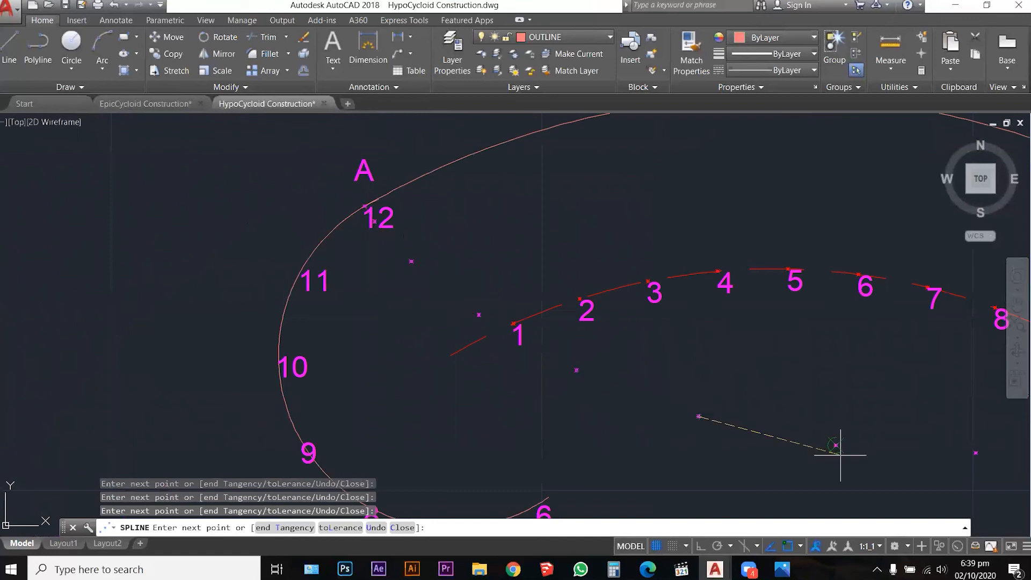
{"action": "left_click", "coordinate": [836, 445]}
{"action": "scroll", "coordinate": [766, 391], "scroll_direction": "down", "scroll_amount": 3}
{"action": "scroll", "coordinate": [802, 391], "scroll_direction": "up", "scroll_amount": 3}
{"action": "scroll", "coordinate": [803, 390], "scroll_direction": "up", "scroll_amount": 2}
{"action": "left_click", "coordinate": [719, 390]}
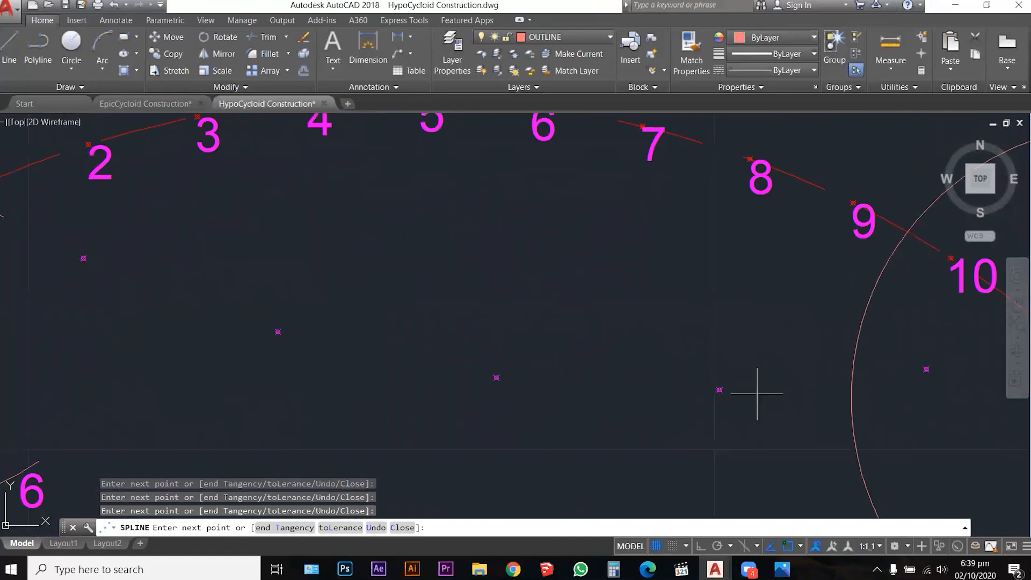
{"action": "left_click", "coordinate": [926, 369]}
Take the spline through the remaining marked points inside the rolling circle and finish it at B
{"action": "scroll", "coordinate": [766, 329], "scroll_direction": "down", "scroll_amount": 4}
{"action": "scroll", "coordinate": [715, 330], "scroll_direction": "up", "scroll_amount": 2}
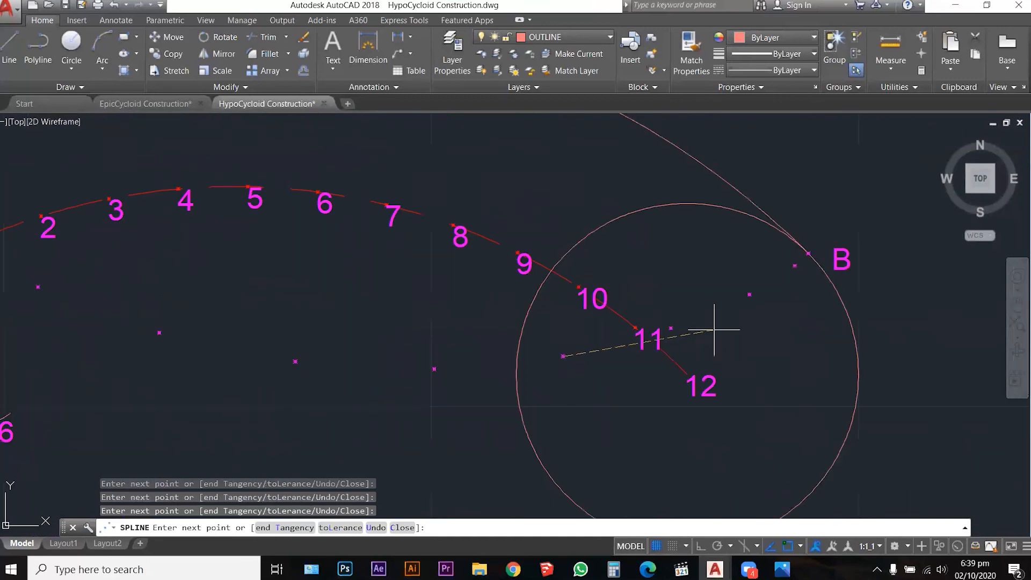
{"action": "left_click", "coordinate": [671, 328]}
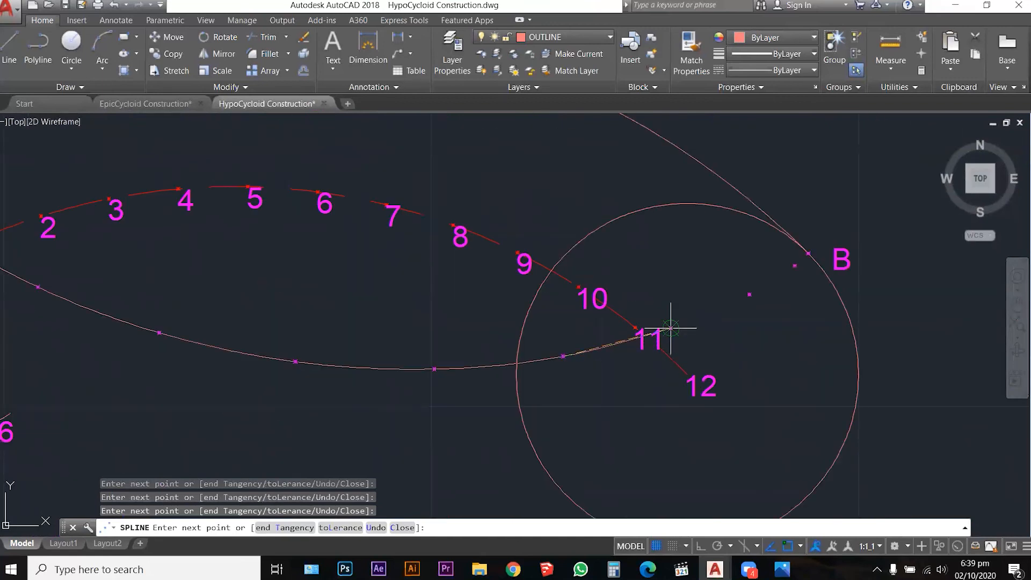
{"action": "left_click", "coordinate": [749, 295]}
{"action": "scroll", "coordinate": [794, 269], "scroll_direction": "up", "scroll_amount": 2}
{"action": "left_click", "coordinate": [795, 265]}
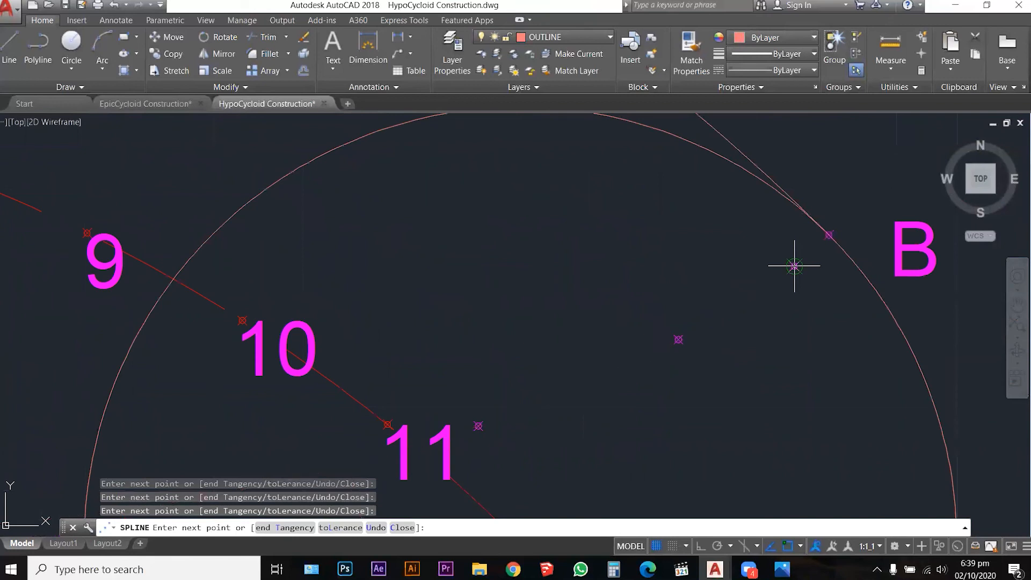
{"action": "left_click", "coordinate": [829, 235]}
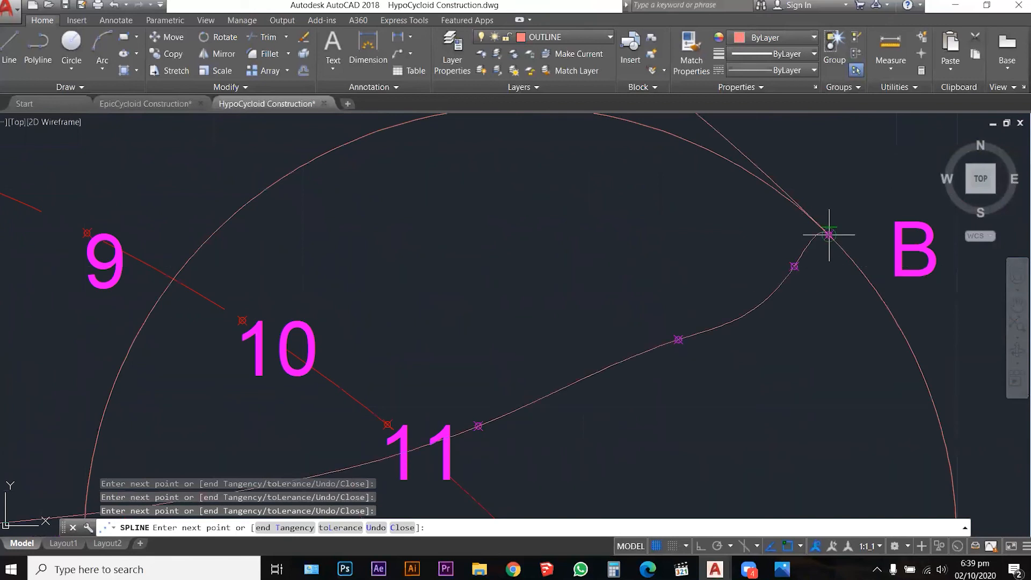
{"action": "key", "text": "Return"}
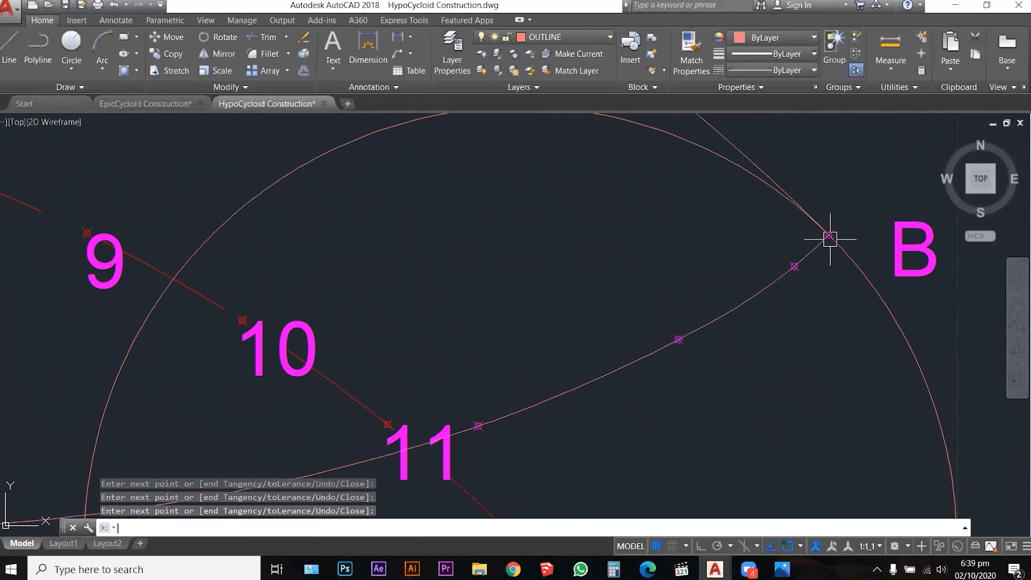
Move the rolling circle's centre from point 12 to point 6 of the red centre arc and clear the selection
{"action": "scroll", "coordinate": [681, 237], "scroll_direction": "down", "scroll_amount": 6}
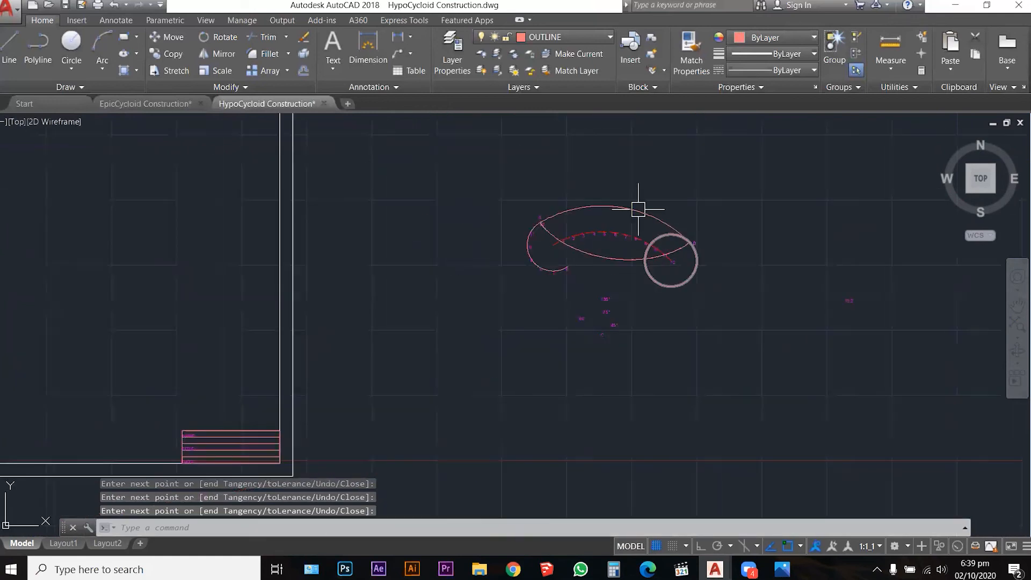
{"action": "scroll", "coordinate": [631, 202], "scroll_direction": "up", "scroll_amount": 2}
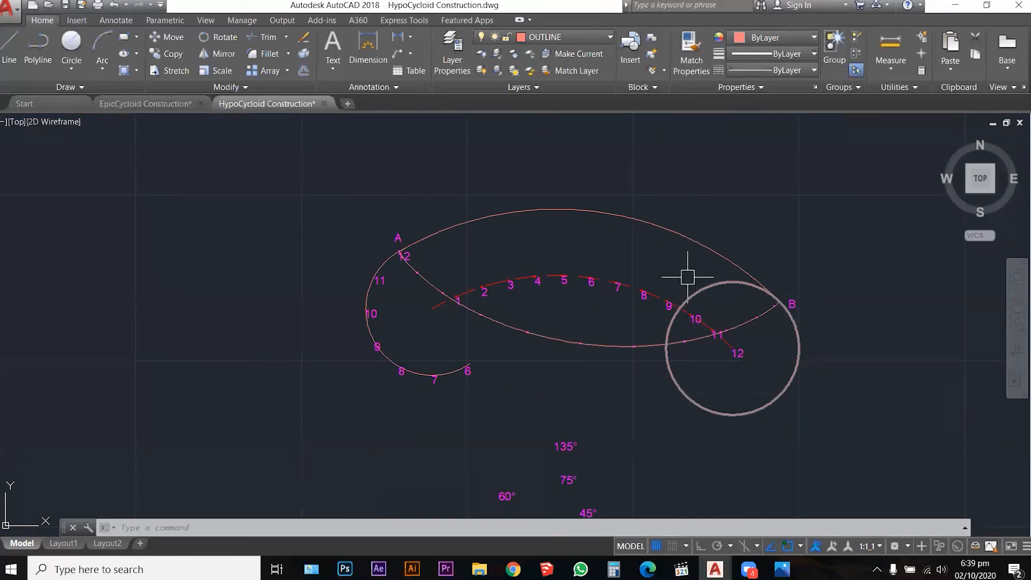
{"action": "scroll", "coordinate": [713, 293], "scroll_direction": "up", "scroll_amount": 3}
{"action": "left_click", "coordinate": [717, 273]}
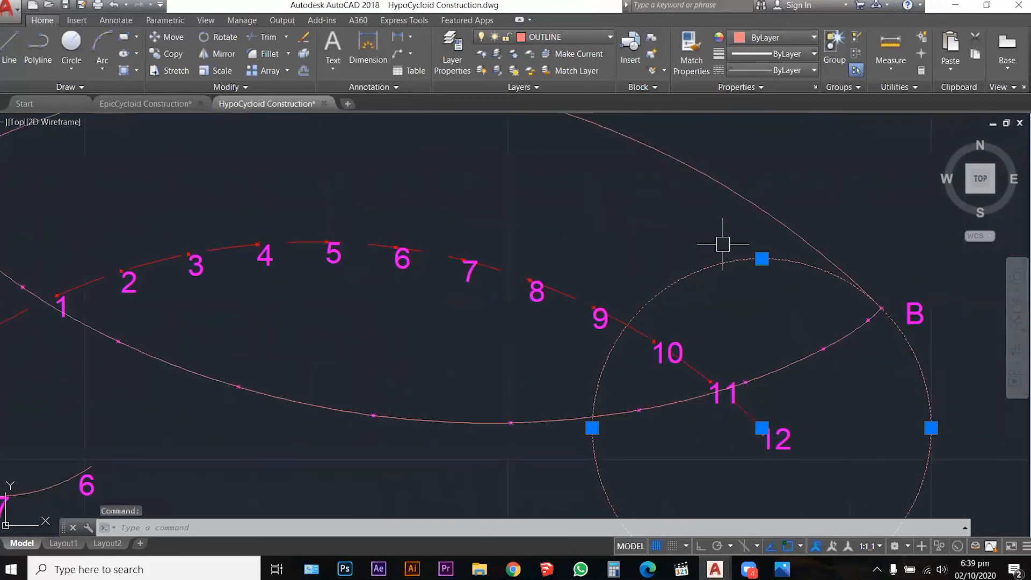
{"action": "scroll", "coordinate": [723, 246], "scroll_direction": "down", "scroll_amount": 3}
{"action": "left_click", "coordinate": [747, 360]}
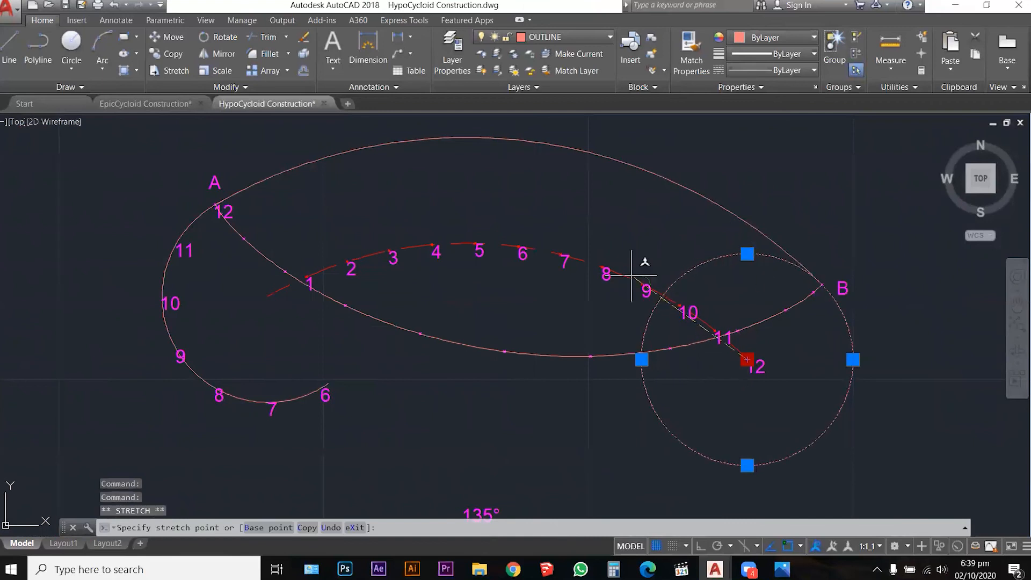
{"action": "scroll", "coordinate": [520, 246], "scroll_direction": "up", "scroll_amount": 6}
{"action": "left_click", "coordinate": [519, 261]}
{"action": "scroll", "coordinate": [522, 267], "scroll_direction": "down", "scroll_amount": 2}
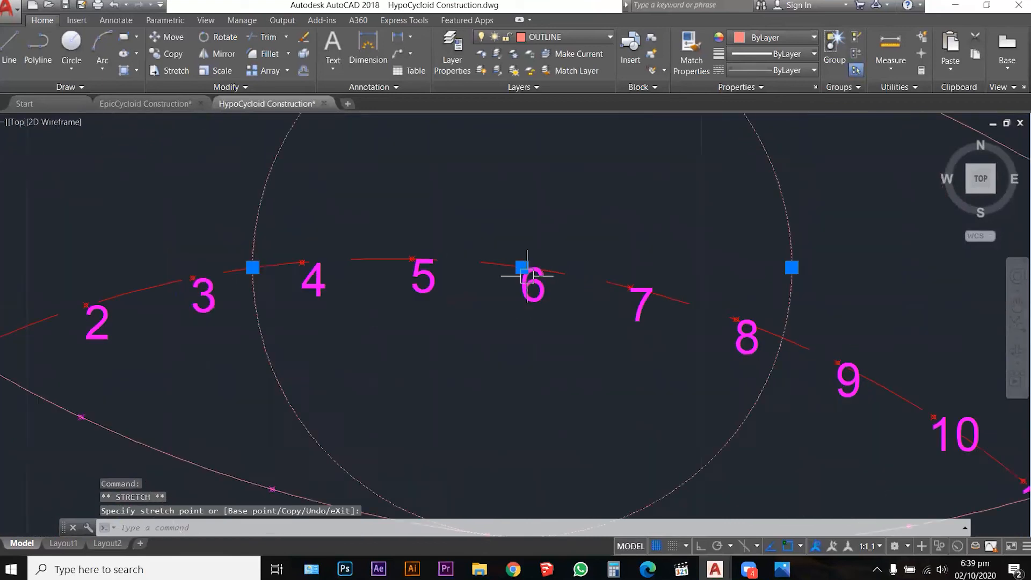
{"action": "scroll", "coordinate": [527, 276], "scroll_direction": "down", "scroll_amount": 6}
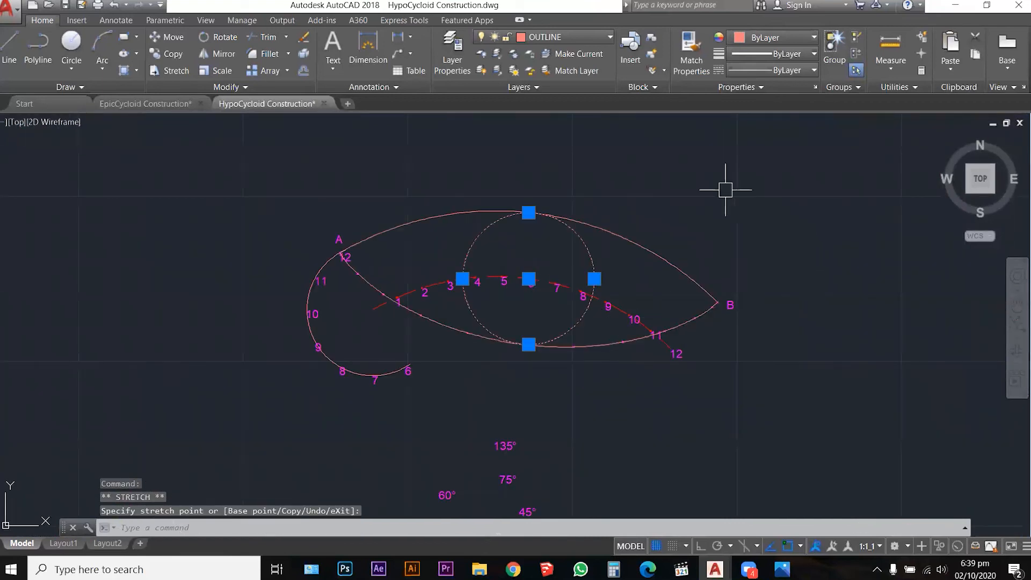
{"action": "key", "text": "Escape"}
{"action": "key", "text": "Escape"}
Turn on the CONSTRUCTION layer and trim the part of the 45° line that extends beyond the outer arc at B
{"action": "left_click", "coordinate": [595, 36]}
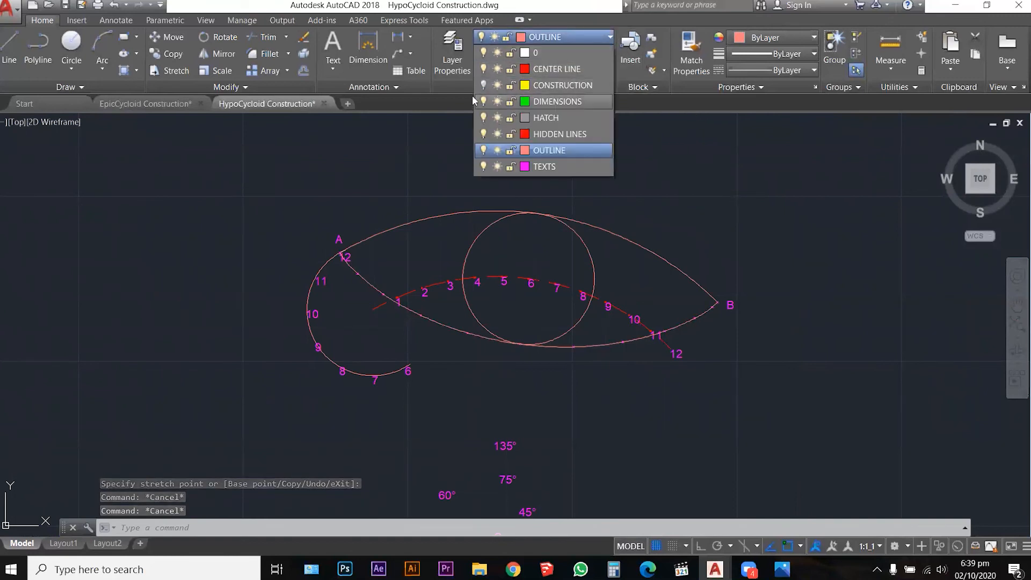
{"action": "left_click", "coordinate": [484, 86]}
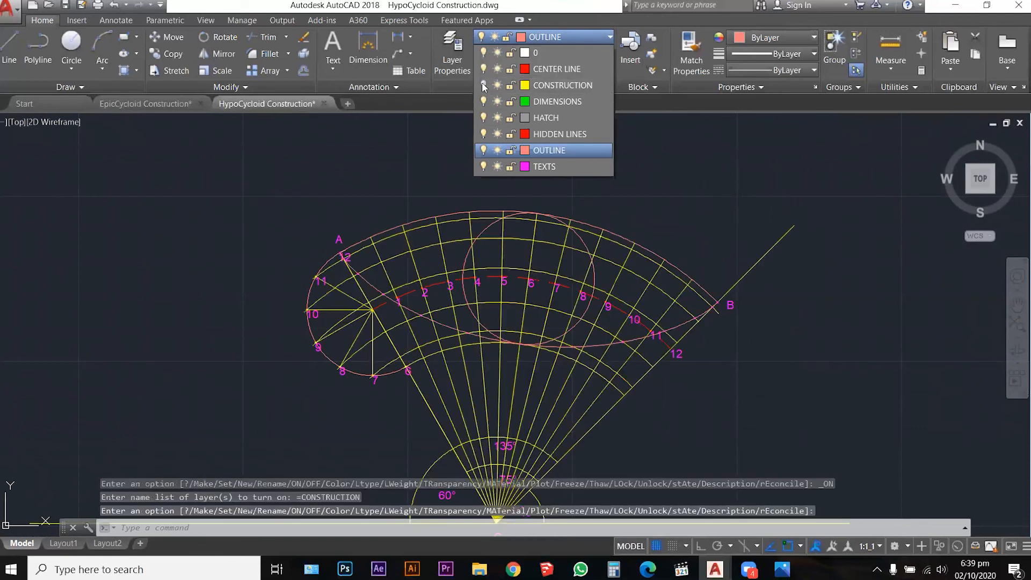
{"action": "scroll", "coordinate": [696, 183], "scroll_direction": "down", "scroll_amount": 3}
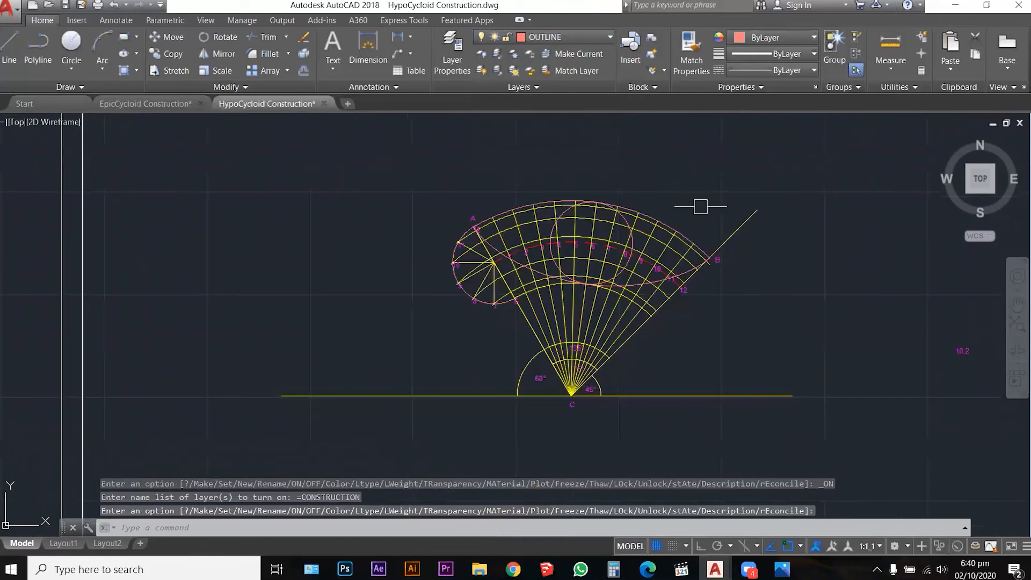
{"action": "scroll", "coordinate": [703, 225], "scroll_direction": "up", "scroll_amount": 3}
{"action": "key", "text": "Escape"}
{"action": "key", "text": "Escape"}
{"action": "type", "text": "r"}
{"action": "key", "text": "Return"}
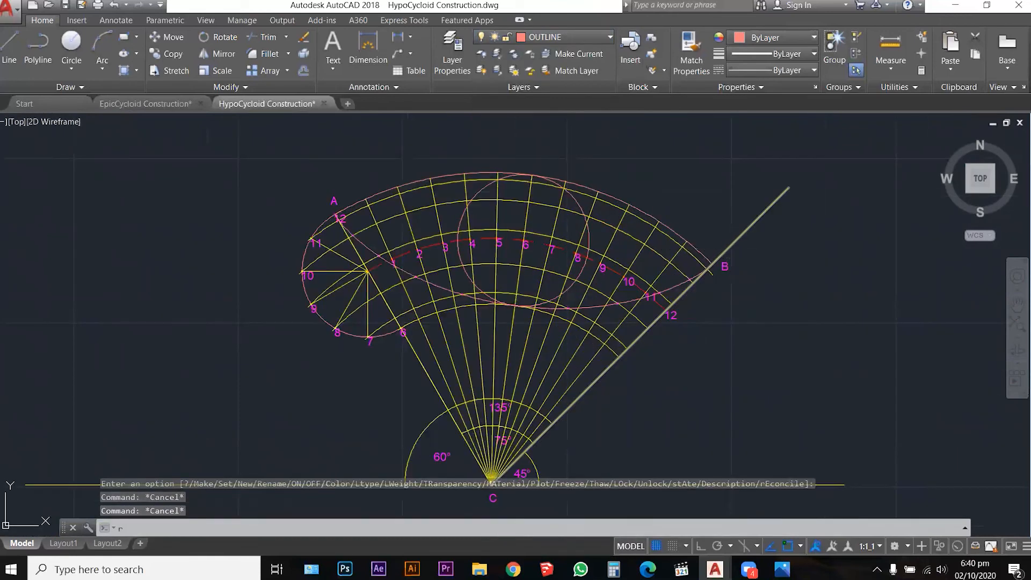
{"action": "left_click", "coordinate": [731, 286]}
{"action": "left_click", "coordinate": [707, 251]}
{"action": "key", "text": "Return"}
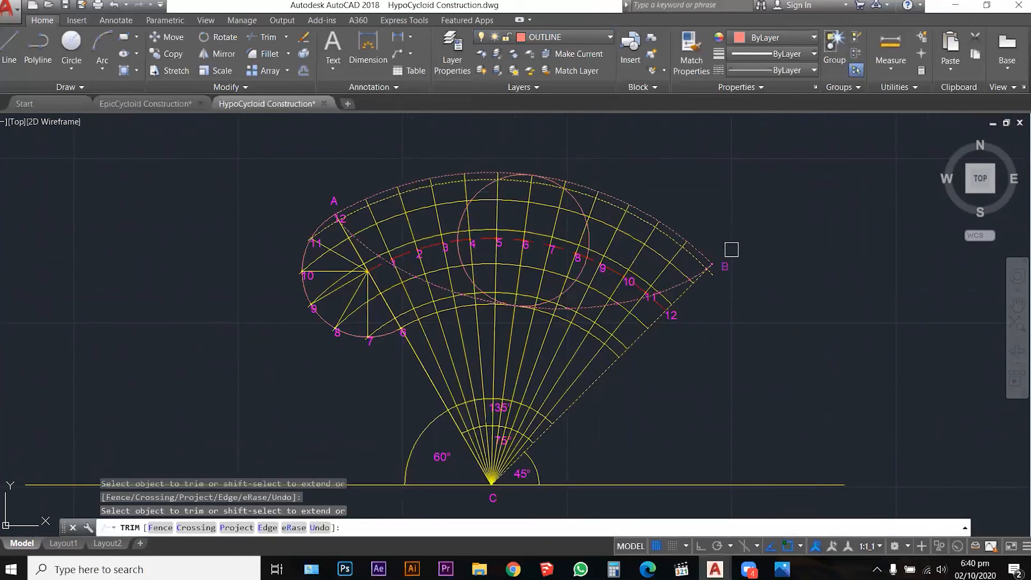
{"action": "key", "text": "Escape"}
{"action": "key", "text": "Escape"}
{"action": "key", "text": "Escape"}
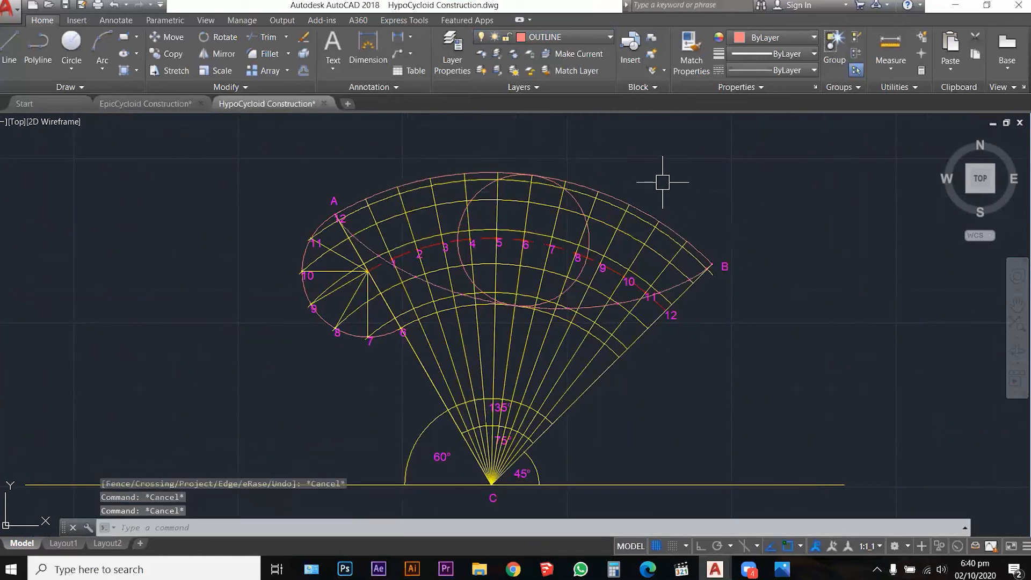
Turn off the CONSTRUCTION layer
{"action": "left_click", "coordinate": [569, 38]}
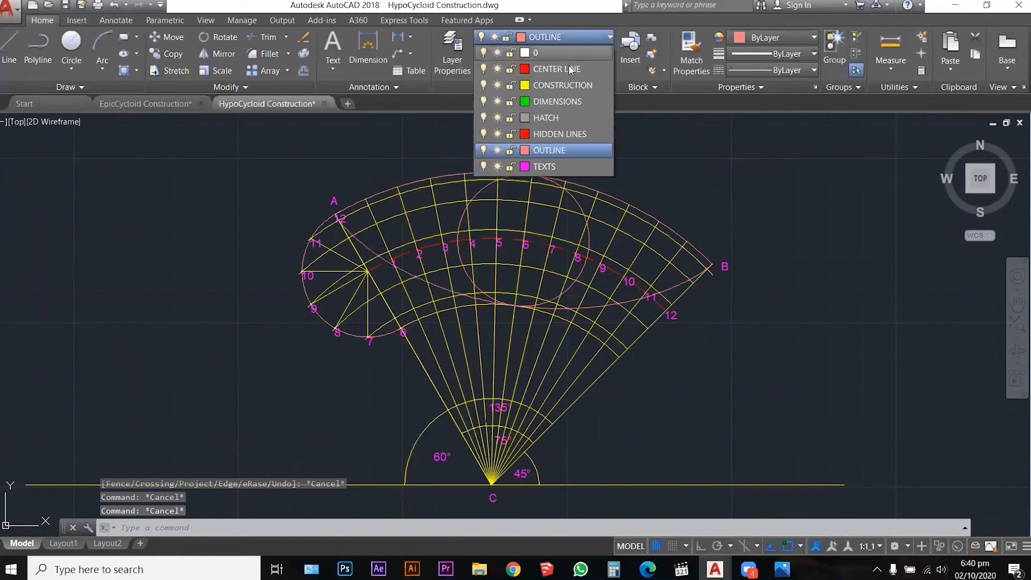
{"action": "left_click", "coordinate": [483, 84]}
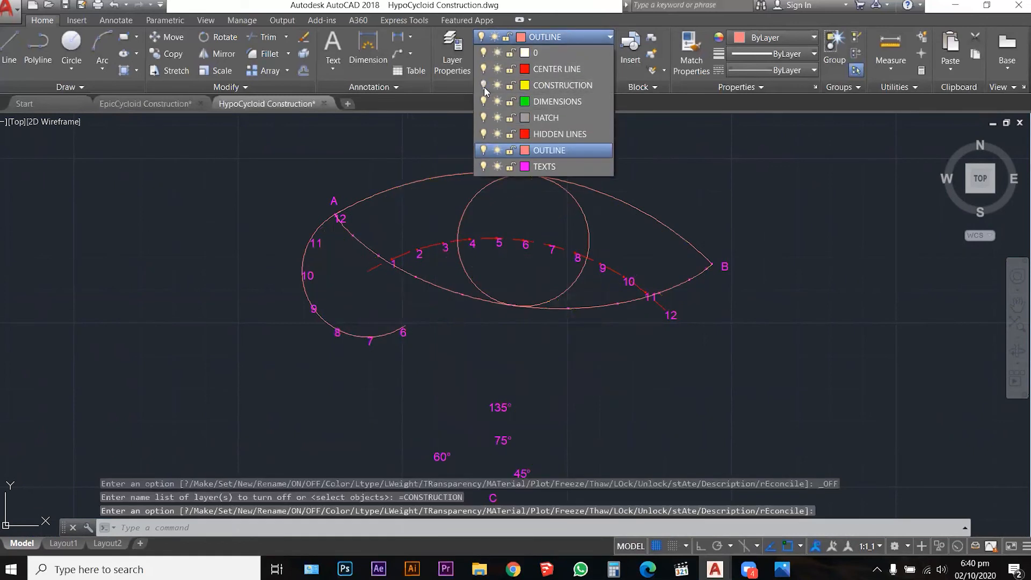
{"action": "left_click", "coordinate": [697, 206]}
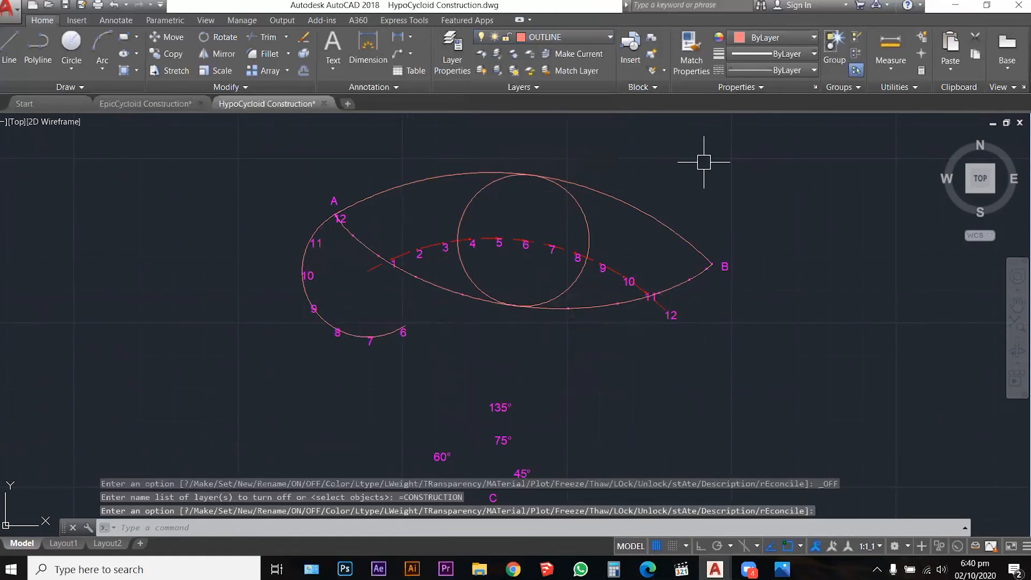
Erase the stray magenta text standing apart to the right of the hypocycloid
{"action": "scroll", "coordinate": [704, 162], "scroll_direction": "down", "scroll_amount": 2}
{"action": "left_click", "coordinate": [995, 346]}
{"action": "left_click", "coordinate": [928, 290]}
{"action": "key", "text": "Delete"}
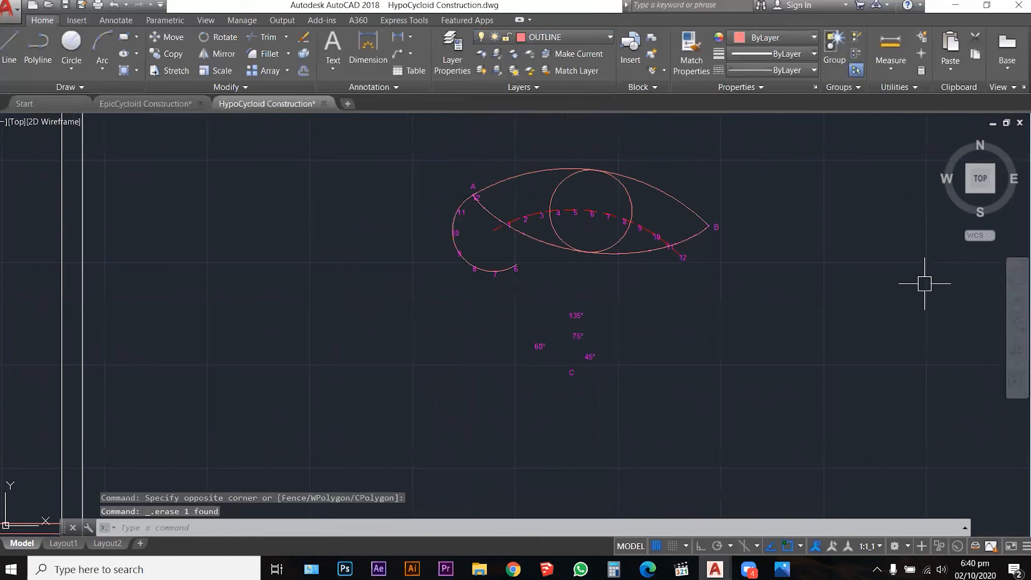
Turn the CONSTRUCTION layer back on
{"action": "left_click", "coordinate": [571, 42]}
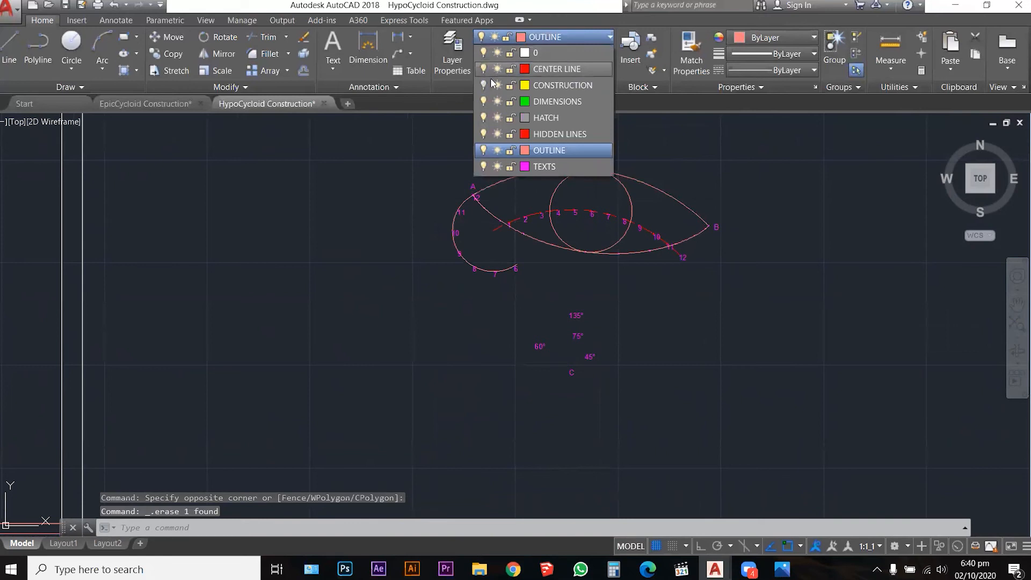
{"action": "left_click", "coordinate": [483, 85]}
{"action": "scroll", "coordinate": [590, 287], "scroll_direction": "down", "scroll_amount": 1}
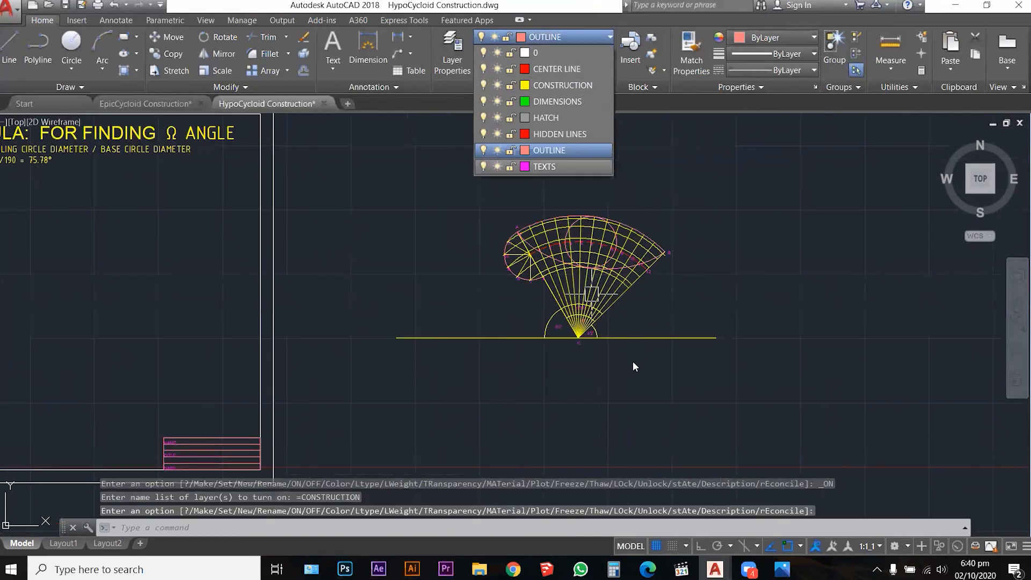
{"action": "left_click", "coordinate": [642, 349]}
Move the whole hypocycloid construction by base point C about 427 units horizontally left into the drawing frame, with Ortho on
{"action": "scroll", "coordinate": [677, 341], "scroll_direction": "down", "scroll_amount": 2}
{"action": "left_click", "coordinate": [741, 371]}
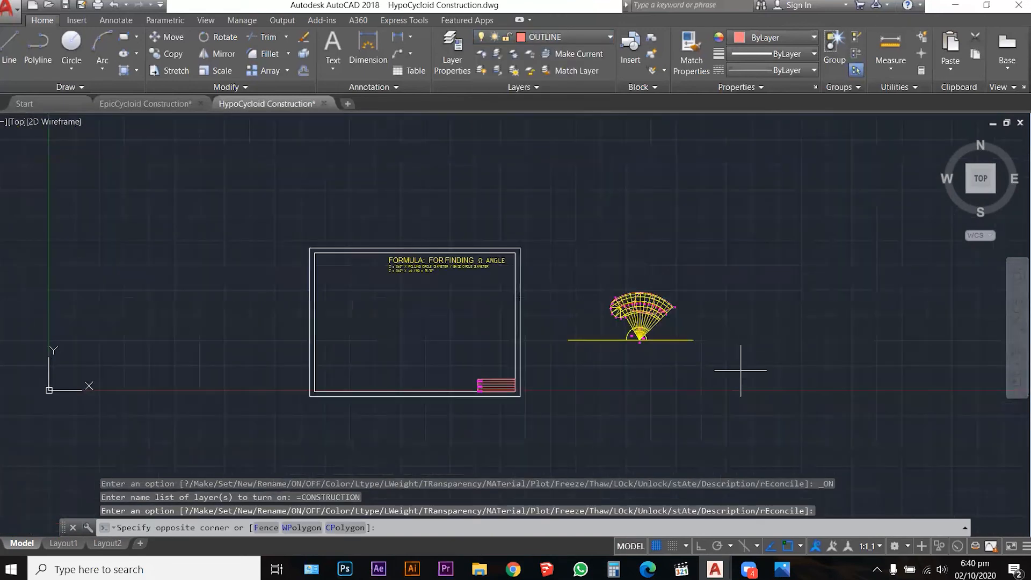
{"action": "left_click", "coordinate": [585, 264]}
{"action": "scroll", "coordinate": [616, 326], "scroll_direction": "up", "scroll_amount": 3}
{"action": "type", "text": "m"}
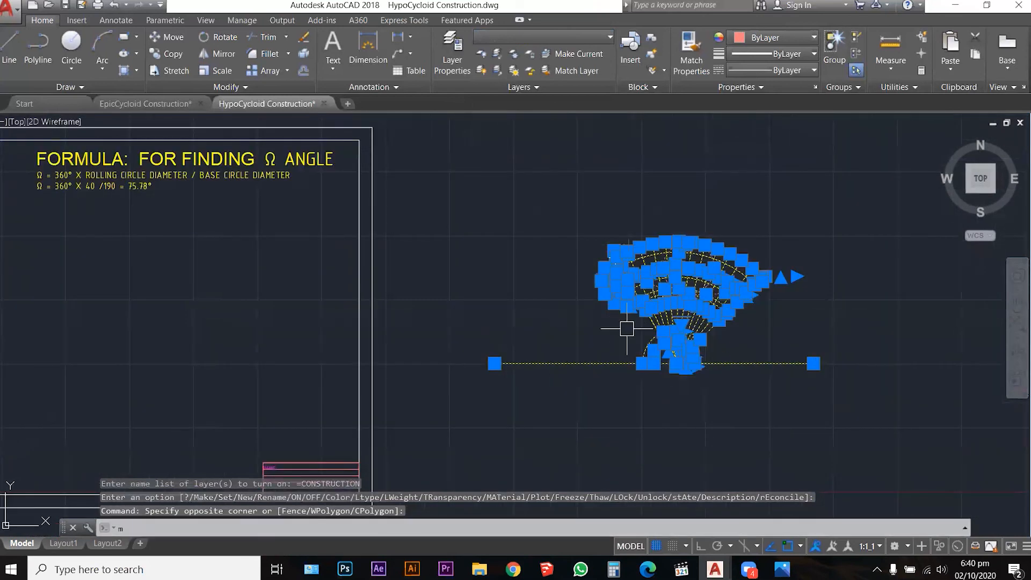
{"action": "key", "text": "Return"}
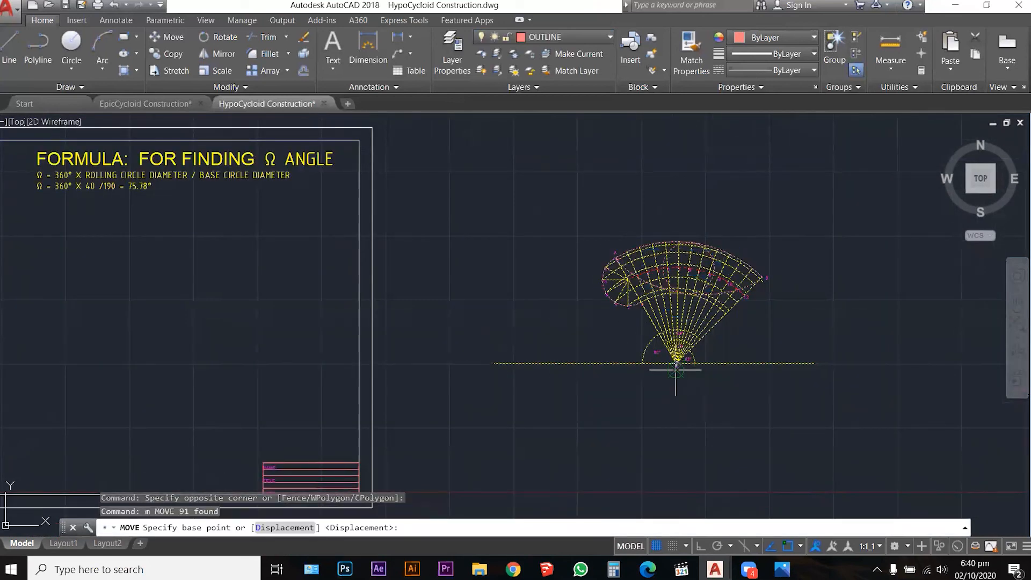
{"action": "left_click", "coordinate": [676, 364]}
{"action": "scroll", "coordinate": [752, 343], "scroll_direction": "down", "scroll_amount": 4}
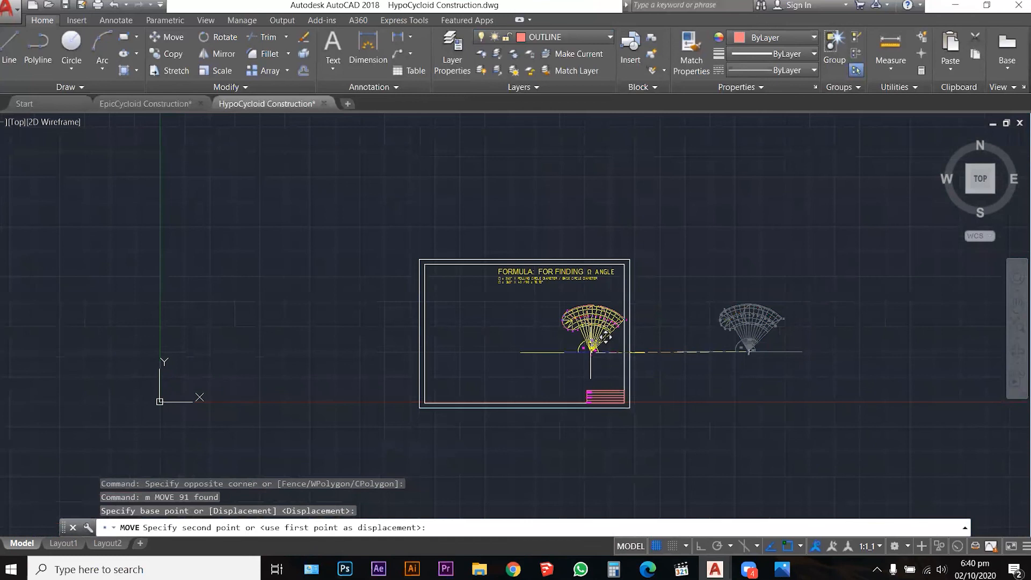
{"action": "key", "text": "F8"}
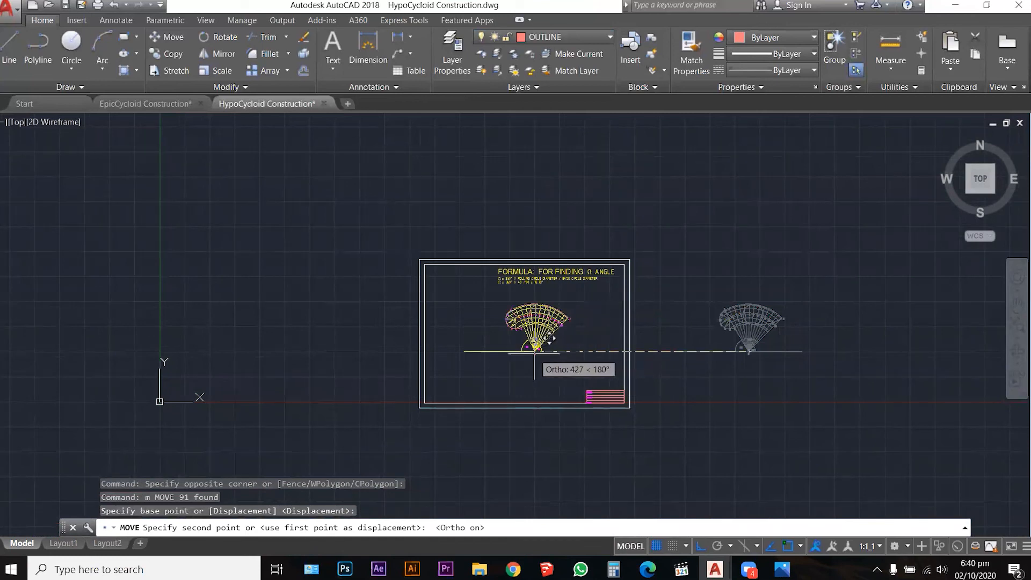
{"action": "key", "text": "Escape"}
{"action": "key", "text": "Escape"}
Regenerate the drawing to refresh the oversized point markers on the moved hypocycloid
{"action": "scroll", "coordinate": [540, 333], "scroll_direction": "up", "scroll_amount": 5}
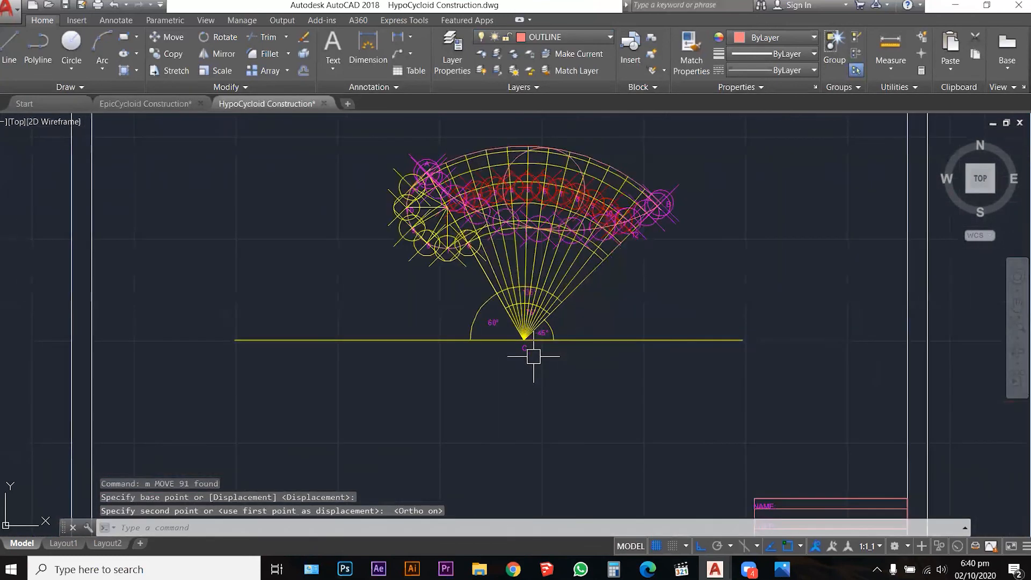
{"action": "key", "text": "Escape"}
{"action": "type", "text": "re"}
{"action": "key", "text": "Return"}
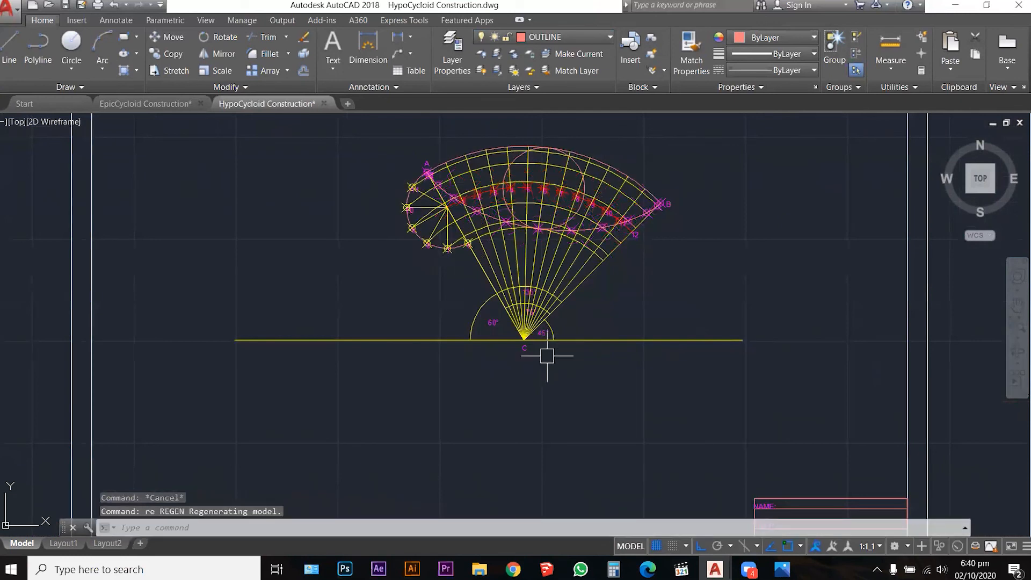
Add a wide multiline text box below the baseline under C with the title "HYPO- CYCLOID"
{"action": "type", "text": "mt"}
{"action": "key", "text": "Return"}
{"action": "left_click", "coordinate": [337, 364]}
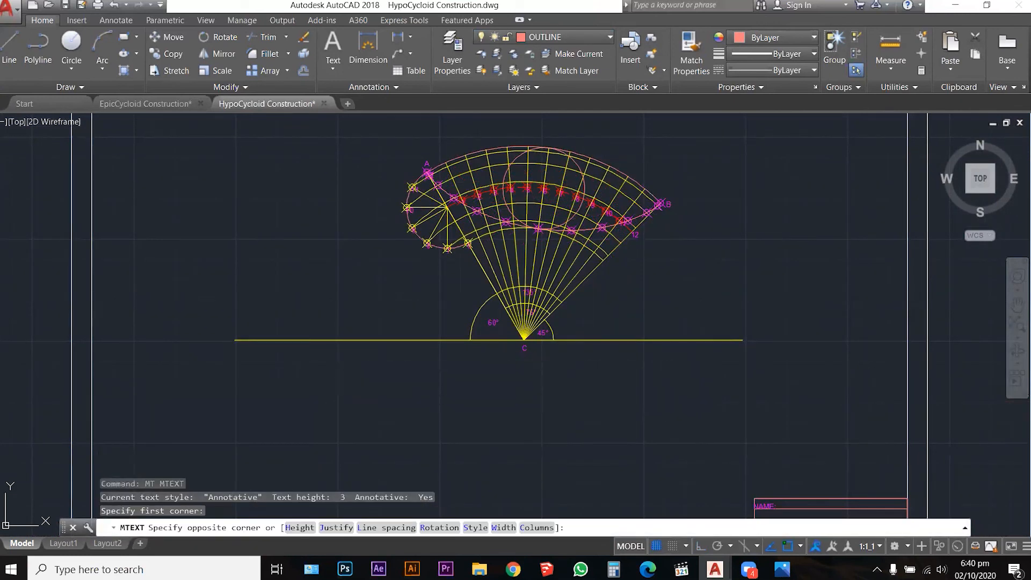
{"action": "left_click", "coordinate": [707, 383]}
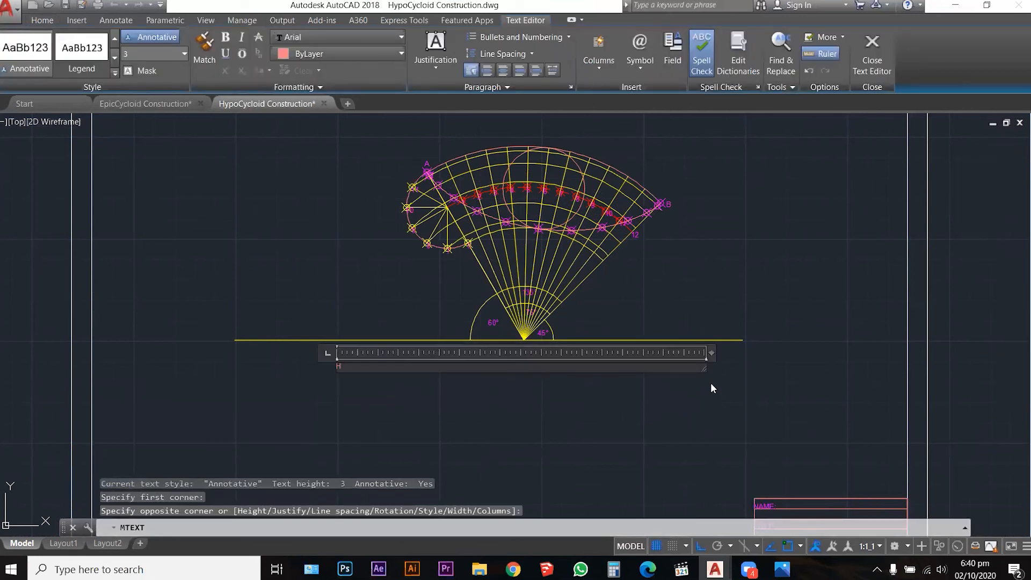
{"action": "type", "text": "HYPO- CYCLOID"}
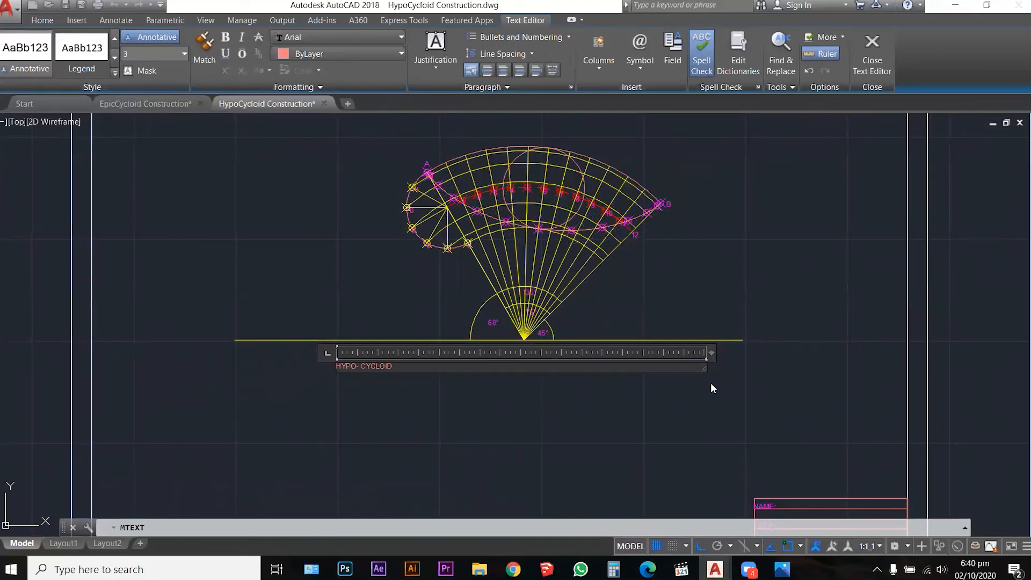
Set the whole title's justification to Middle Center and finish editing the text
{"action": "key", "text": "ctrl+a"}
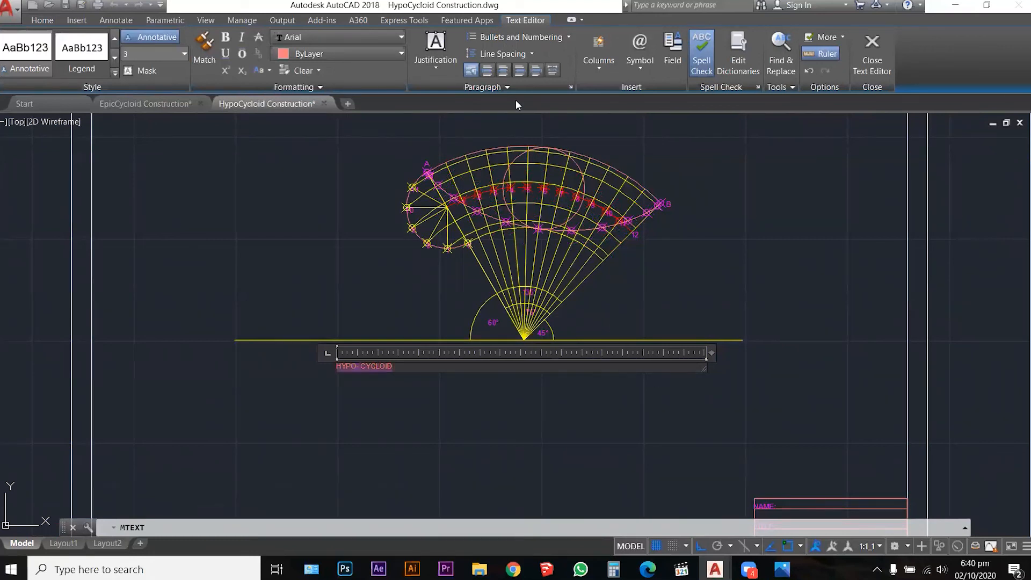
{"action": "left_click", "coordinate": [425, 57]}
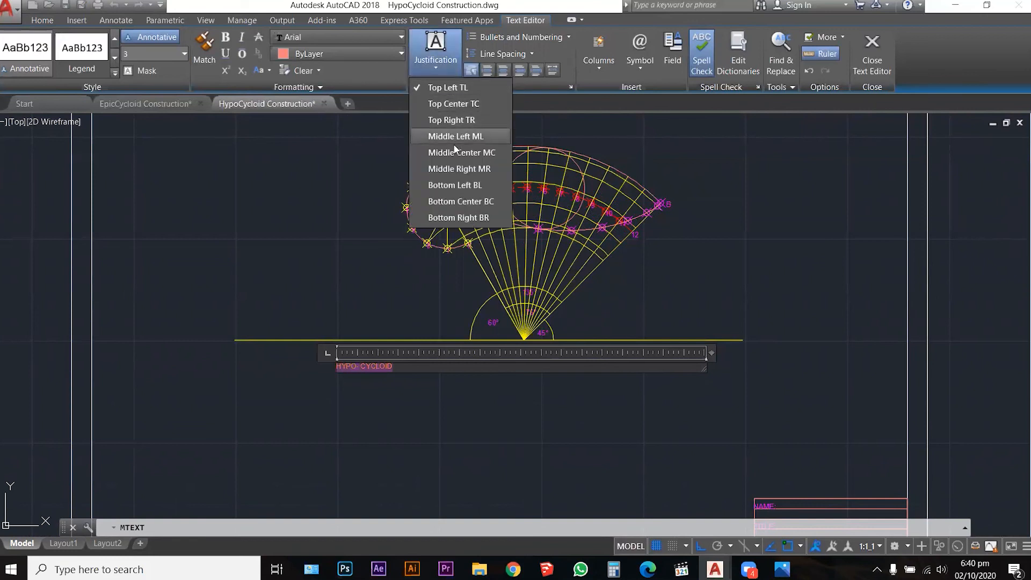
{"action": "left_click", "coordinate": [452, 153]}
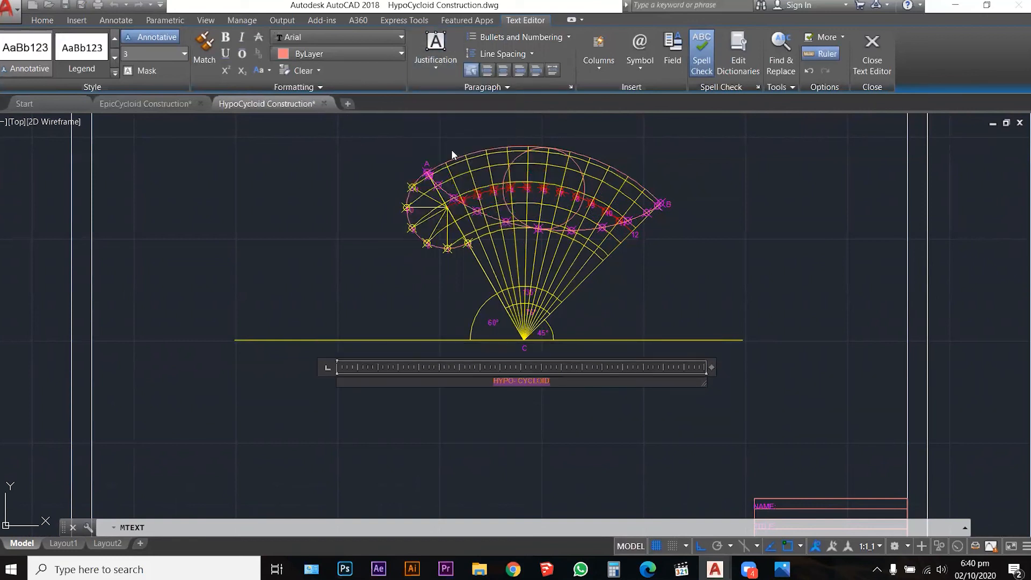
{"action": "left_click", "coordinate": [872, 51]}
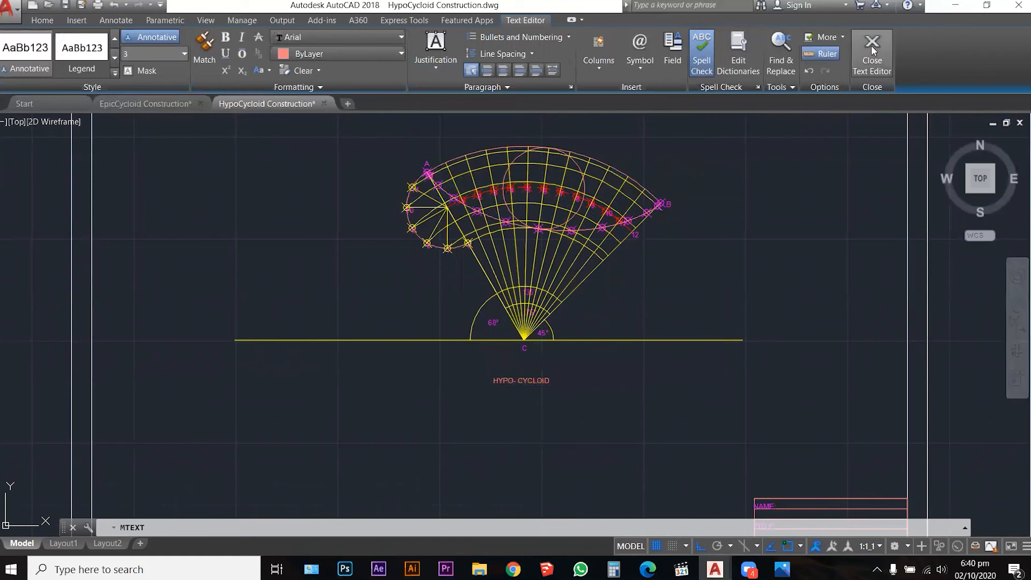
Try matching the title's properties to the 60° angle label, and undo the match
{"action": "type", "text": "MA"}
{"action": "key", "text": "Return"}
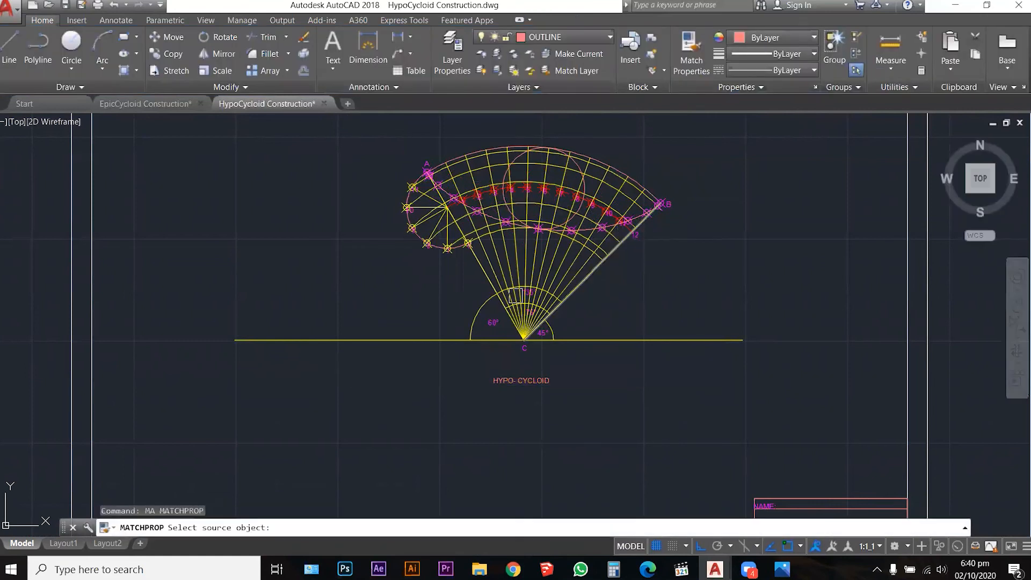
{"action": "left_click", "coordinate": [503, 331]}
{"action": "left_click", "coordinate": [504, 381]}
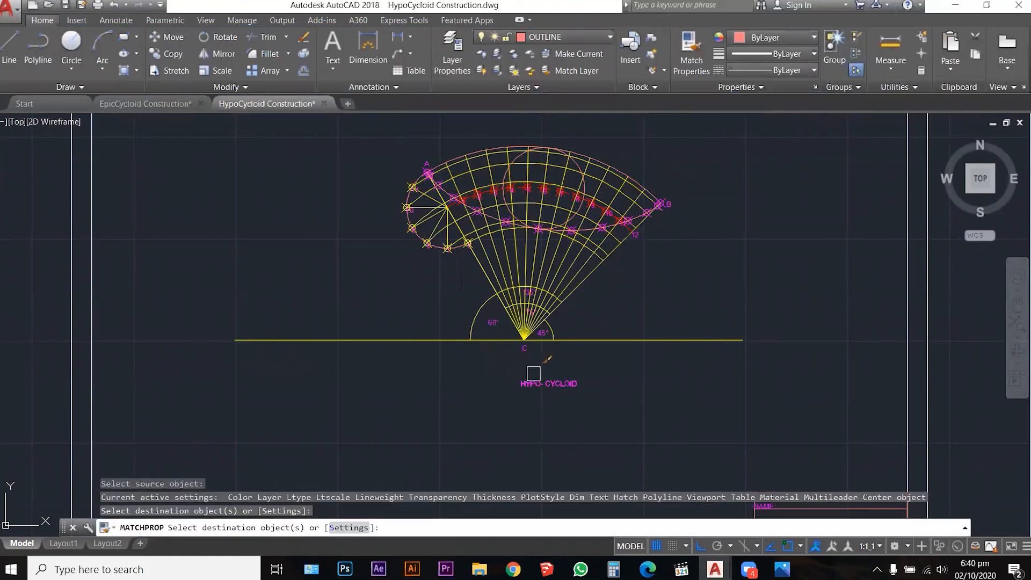
{"action": "key", "text": "ctrl+z"}
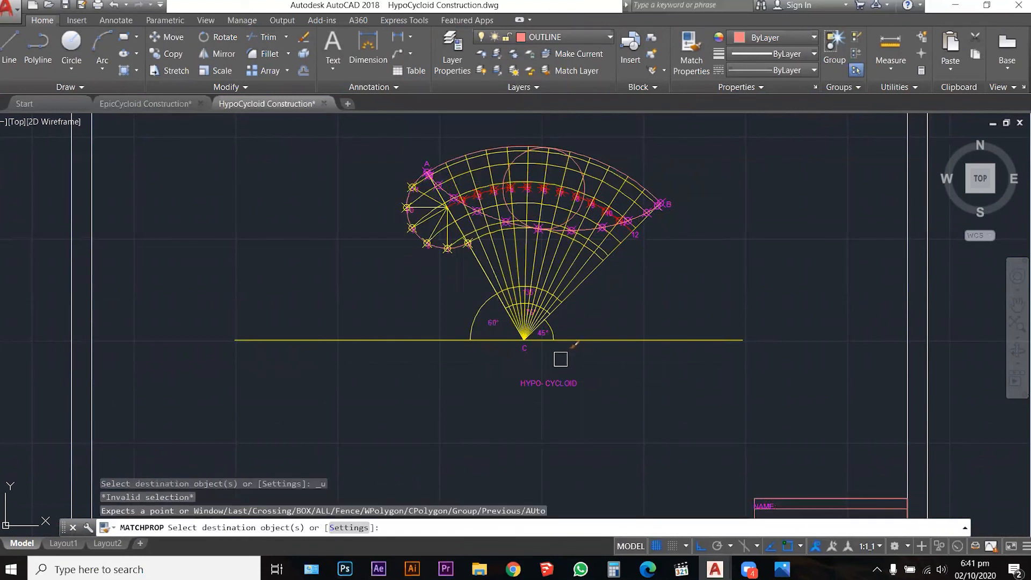
{"action": "key", "text": "Escape"}
{"action": "key", "text": "ctrl+z"}
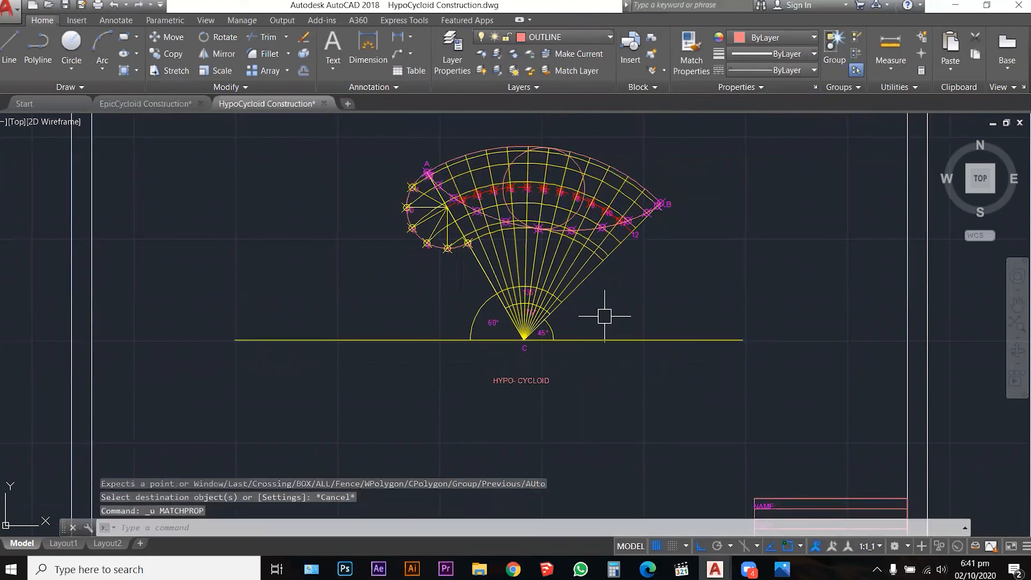
{"action": "key", "text": "Escape"}
{"action": "left_click", "coordinate": [538, 380]}
{"action": "double_click", "coordinate": [537, 380]}
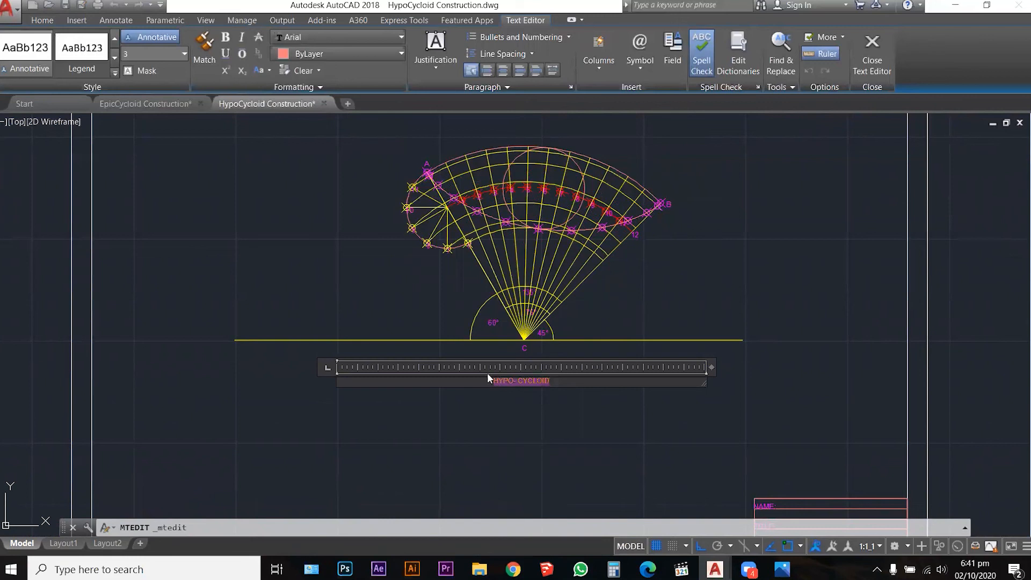
{"action": "left_click", "coordinate": [43, 21]}
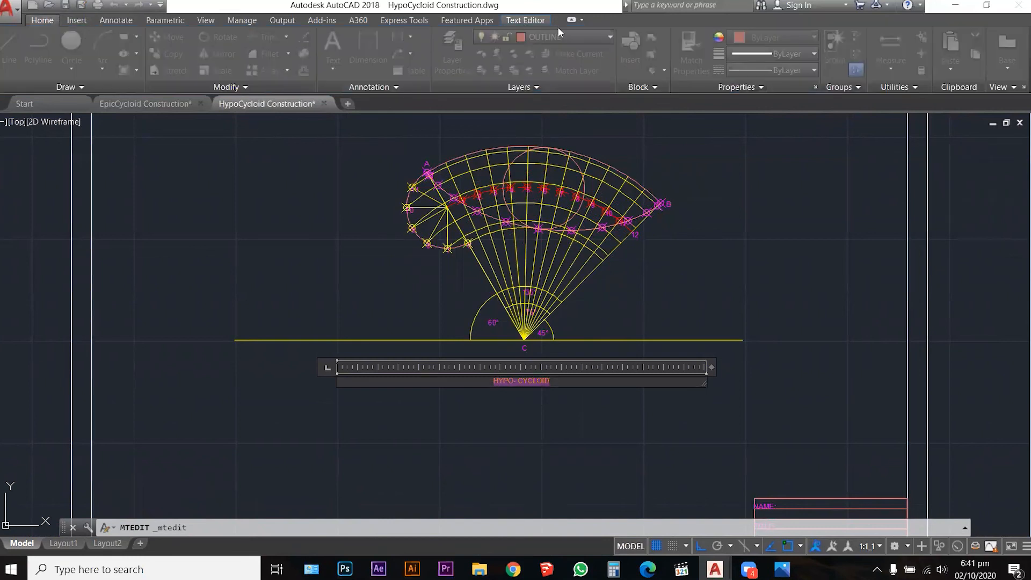
{"action": "key", "text": "Escape"}
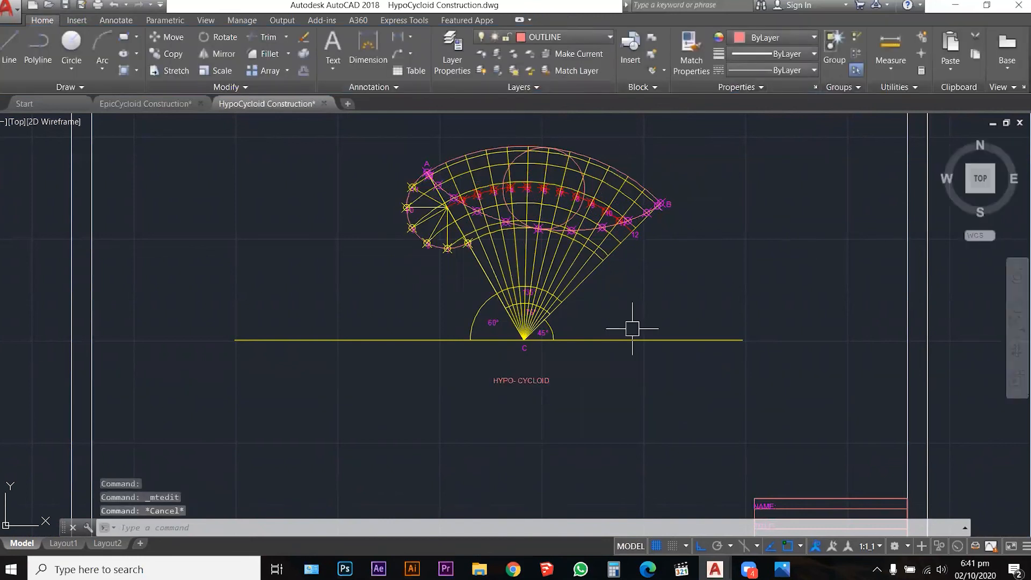
Put the HYPO- CYCLOID title on the TEXTS layer
{"action": "left_click", "coordinate": [527, 380]}
{"action": "left_click", "coordinate": [591, 35]}
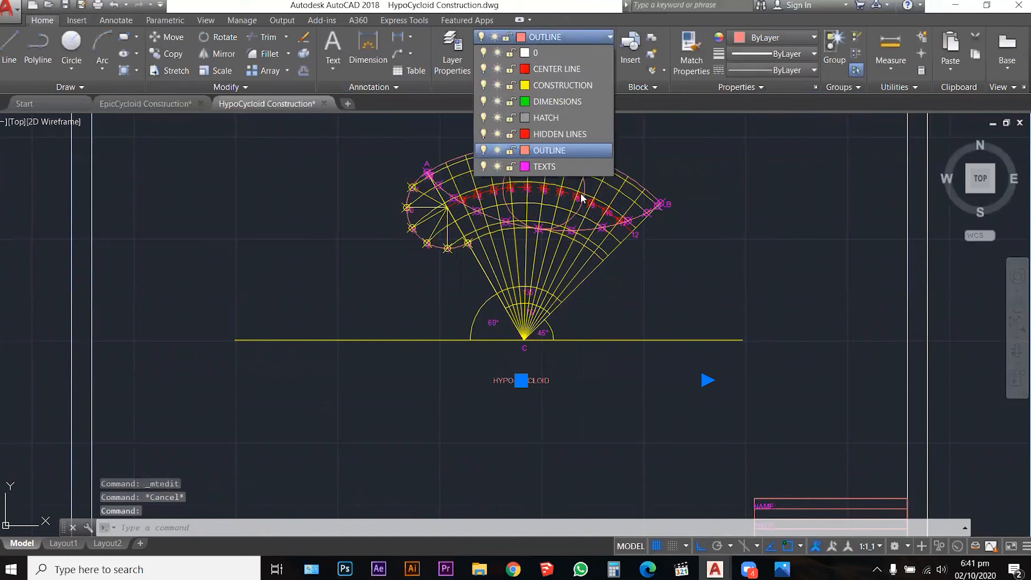
{"action": "key", "text": "Escape"}
{"action": "key", "text": "Escape"}
Set the text height of the HYPO- CYCLOID title to 10
{"action": "left_click", "coordinate": [544, 379]}
{"action": "double_click", "coordinate": [543, 379]}
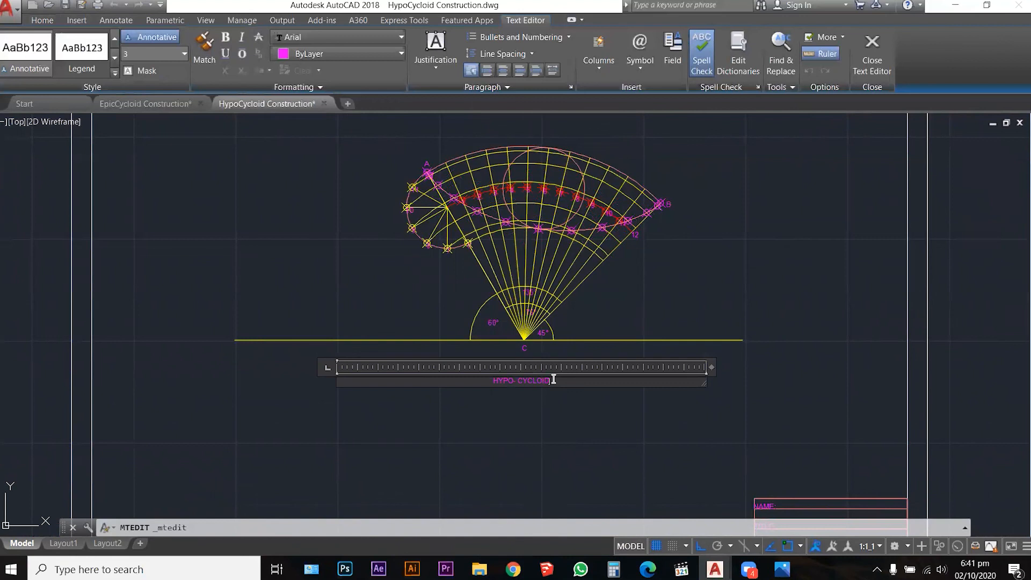
{"action": "left_click", "coordinate": [171, 55]}
{"action": "type", "text": "10"}
{"action": "key", "text": "Return"}
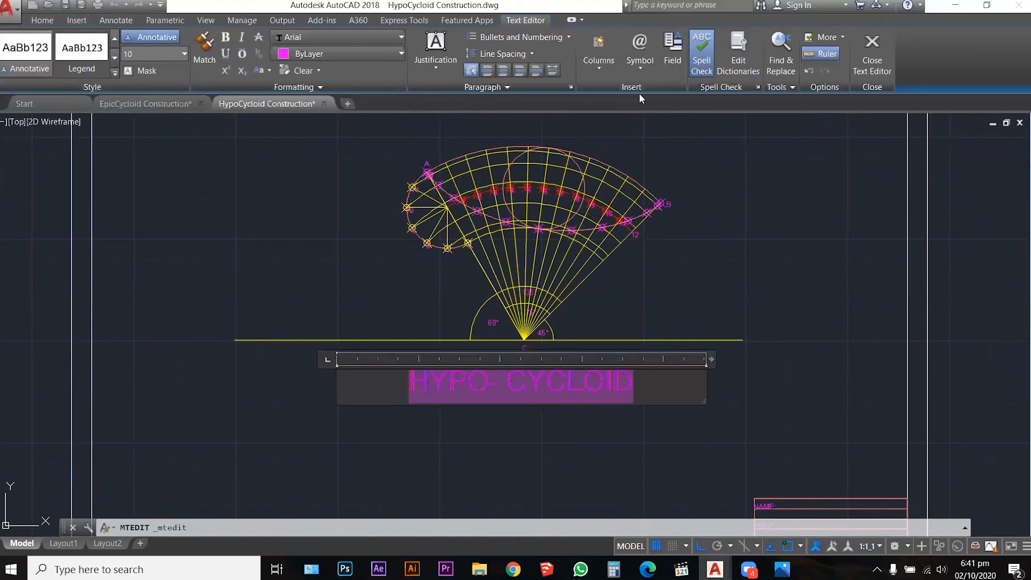
{"action": "left_click", "coordinate": [872, 53]}
{"action": "left_click", "coordinate": [682, 248]}
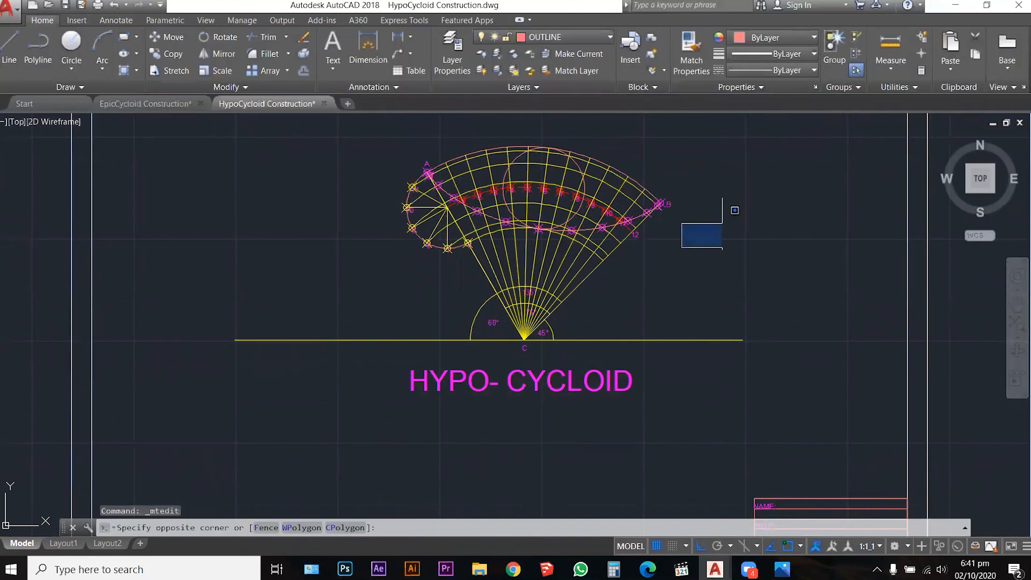
{"action": "key", "text": "Escape"}
{"action": "key", "text": "Escape"}
Regenerate the drawing and set the point style to the circle with an X at size 2%, relative to screen
{"action": "type", "text": "RE"}
{"action": "key", "text": "Return"}
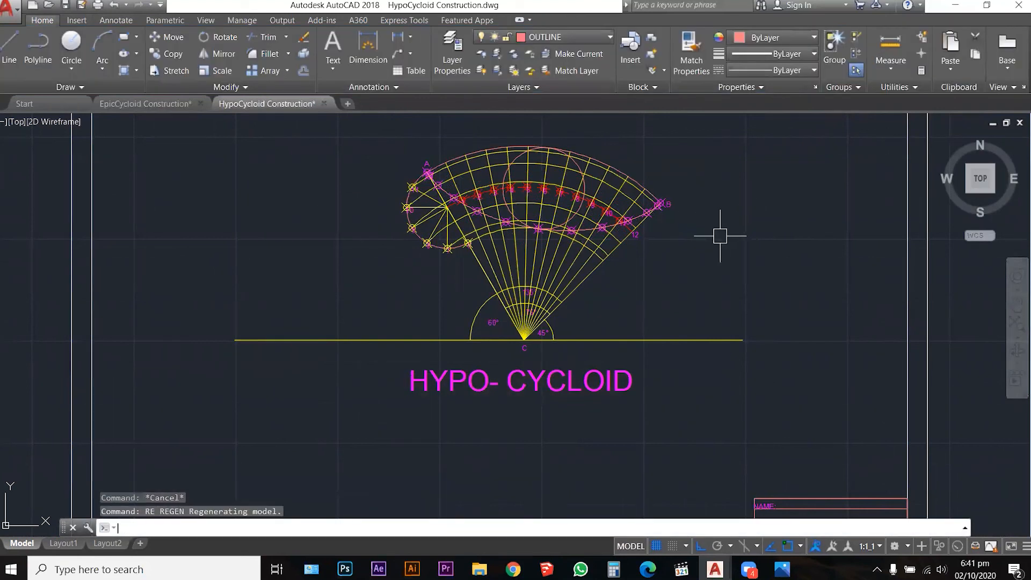
{"action": "type", "text": "ddptype"}
{"action": "key", "text": "Return"}
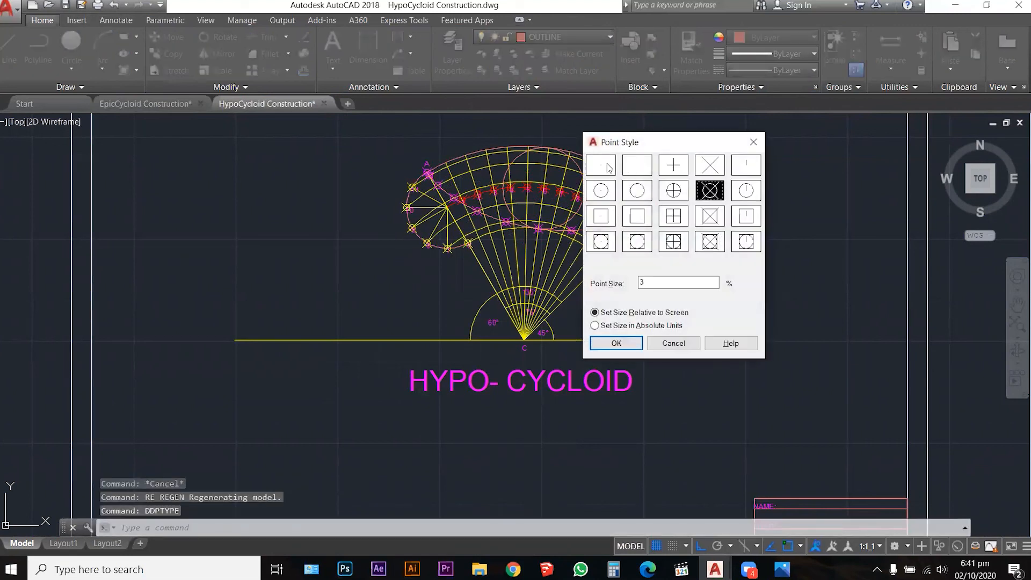
{"action": "left_click", "coordinate": [608, 167]}
{"action": "type", "text": "2"}
{"action": "left_click", "coordinate": [703, 166]}
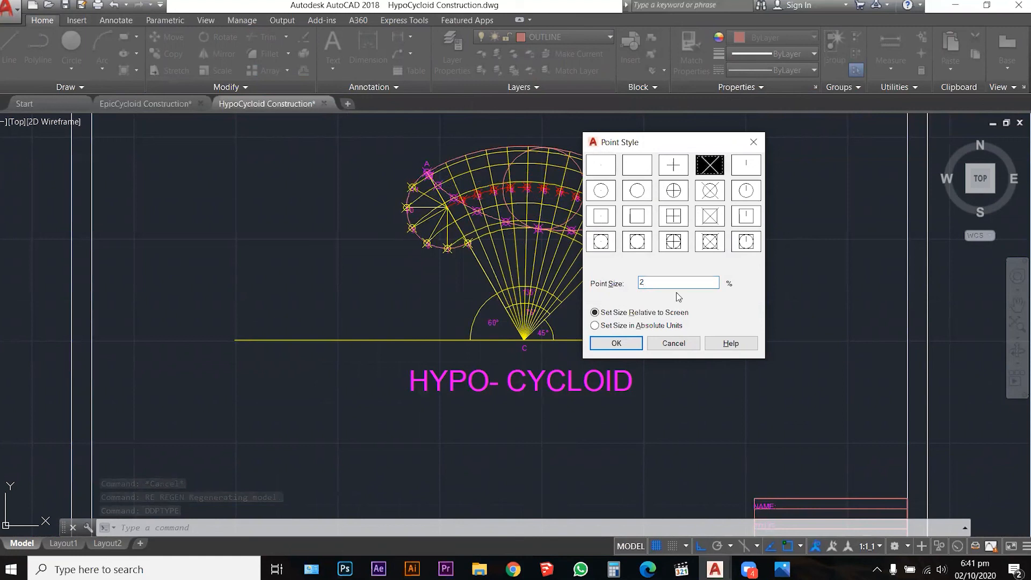
{"action": "left_click", "coordinate": [705, 192]}
{"action": "left_click", "coordinate": [617, 343]}
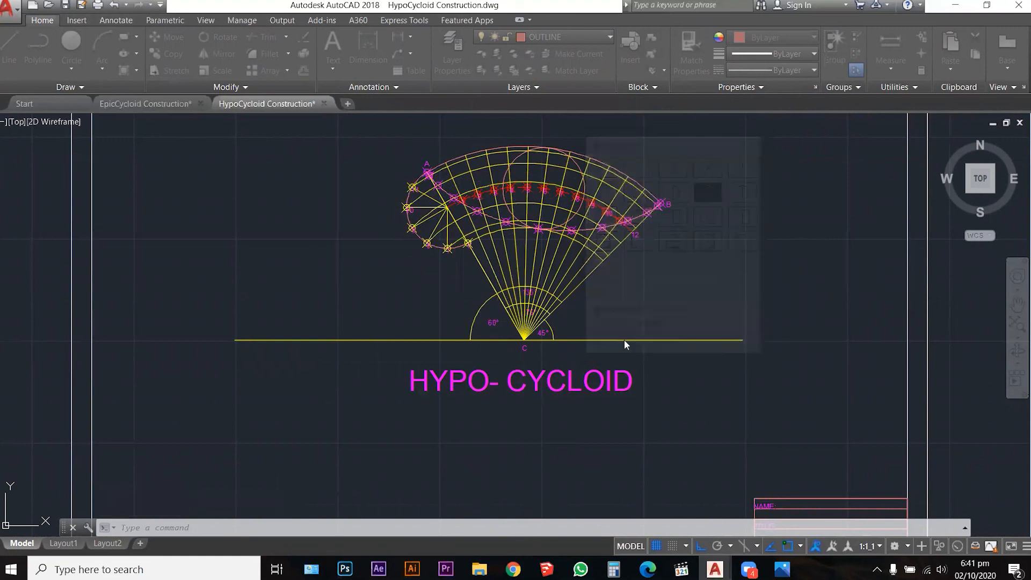
Regenerate the drawing at closer zoom to resize the point markers
{"action": "scroll", "coordinate": [587, 160], "scroll_direction": "up", "scroll_amount": 2}
{"action": "type", "text": "re"}
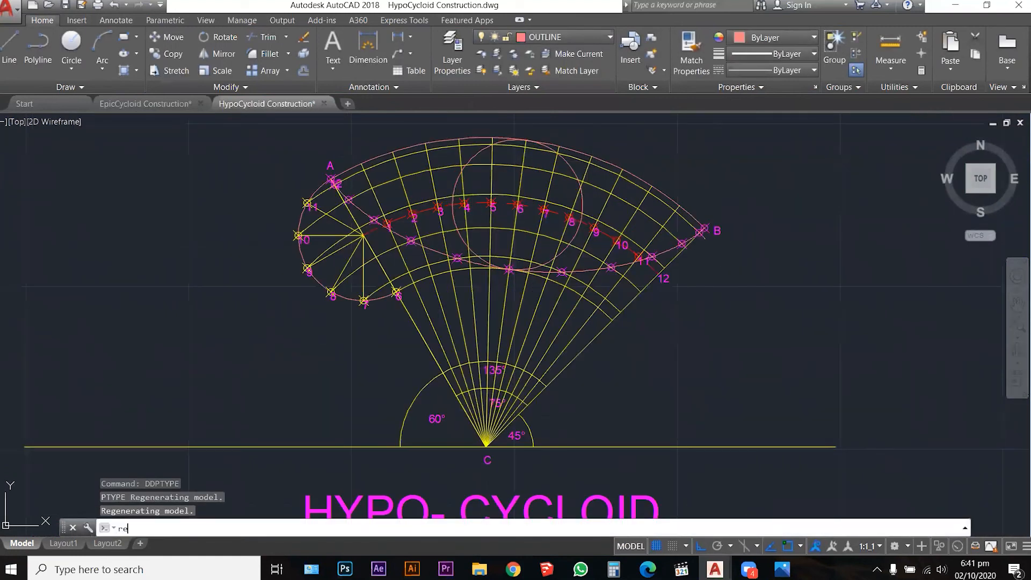
{"action": "key", "text": "Return"}
{"action": "scroll", "coordinate": [762, 187], "scroll_direction": "down", "scroll_amount": 1}
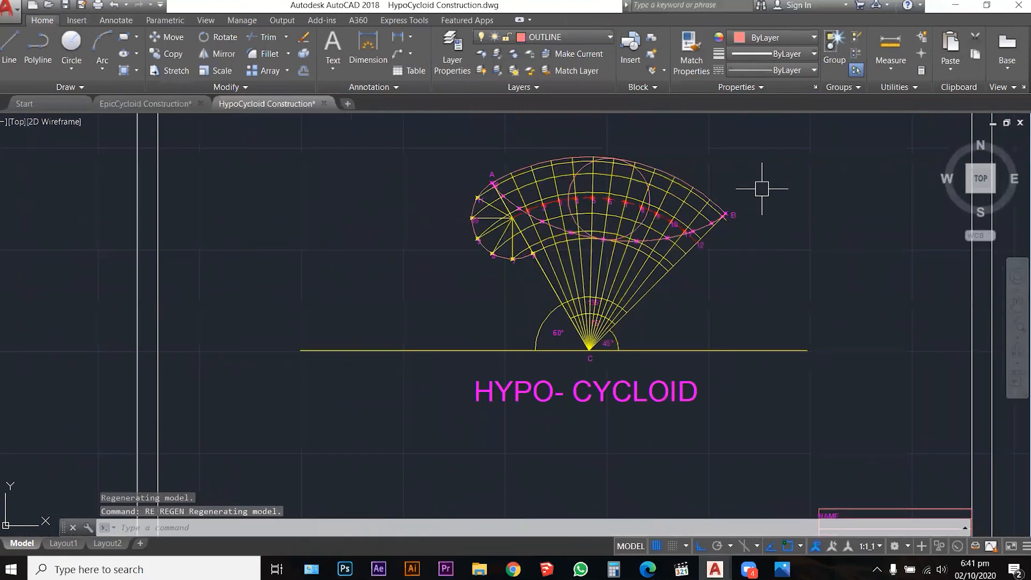
Restore the drawing window to its smaller size beside the reference image, with the hypocycloid curve in close view
{"action": "left_click", "coordinate": [987, 6]}
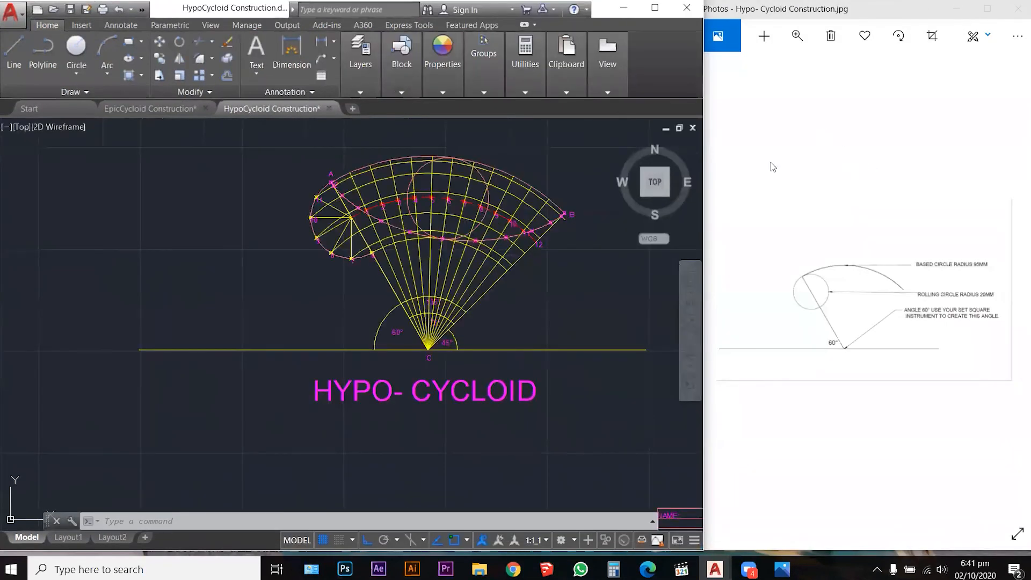
{"action": "left_click", "coordinate": [690, 327]}
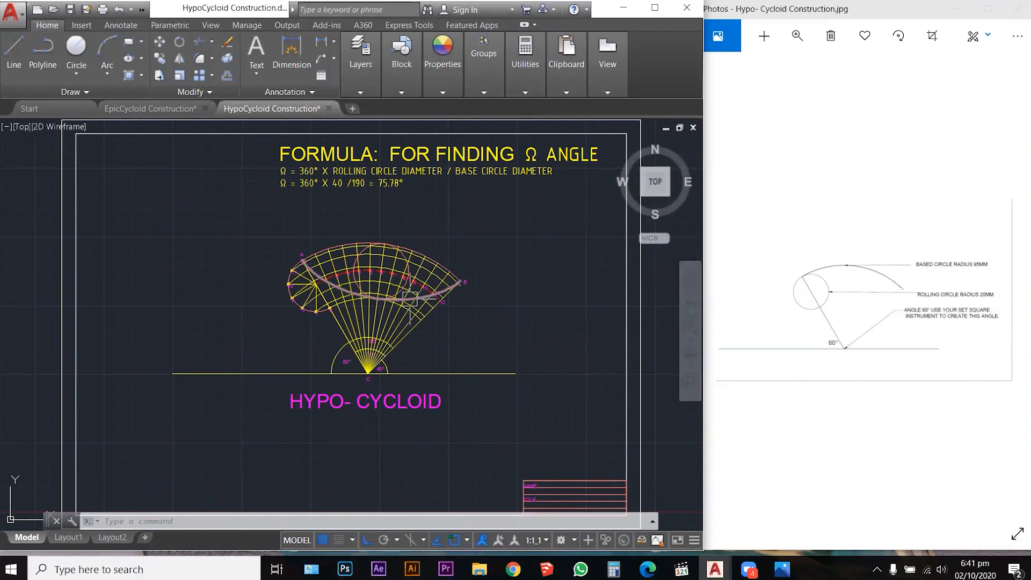
{"action": "scroll", "coordinate": [410, 299], "scroll_direction": "up", "scroll_amount": 4}
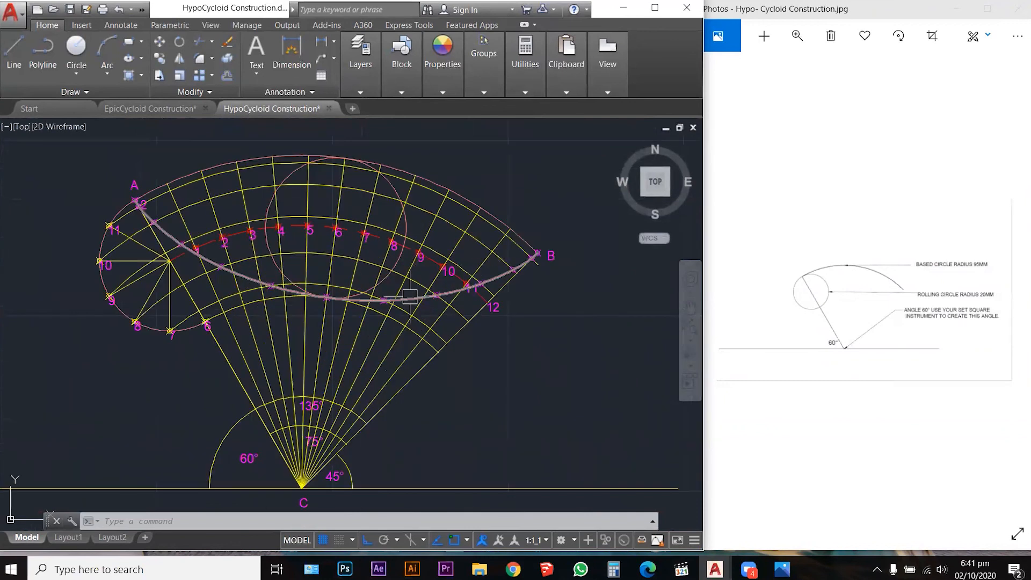
Turn off the CONSTRUCTION layer and highlight the rolling circle and the hypocycloid curve for inspection
{"action": "left_click", "coordinate": [360, 92]}
{"action": "left_click", "coordinate": [414, 109]}
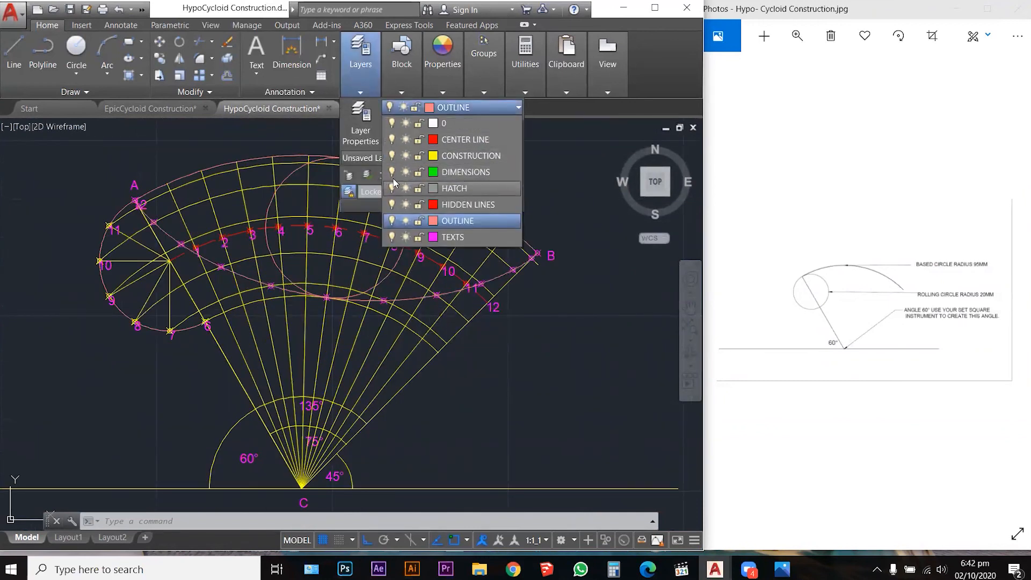
{"action": "left_click", "coordinate": [392, 156]}
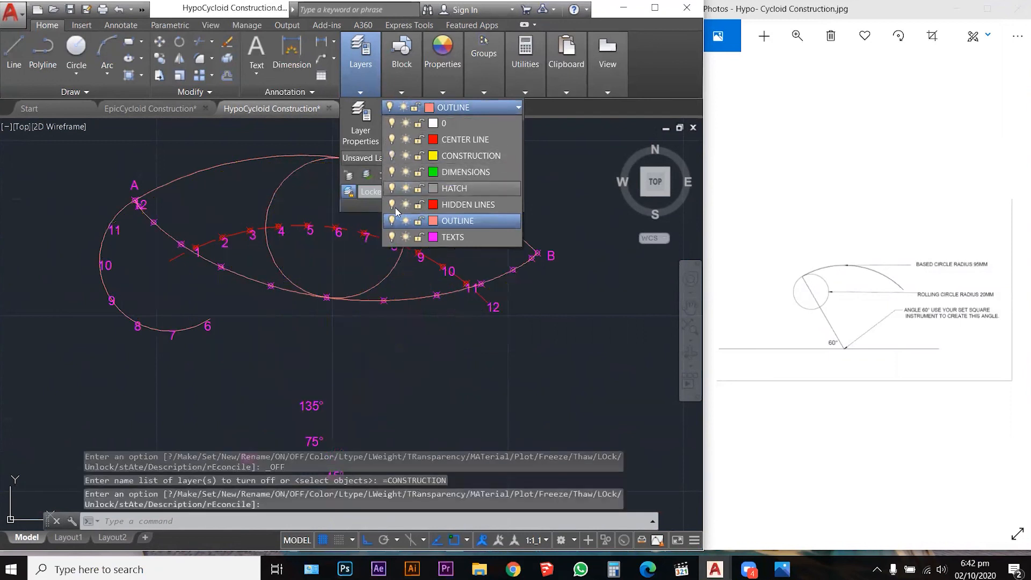
{"action": "left_click", "coordinate": [360, 288]}
{"action": "left_click", "coordinate": [364, 288]}
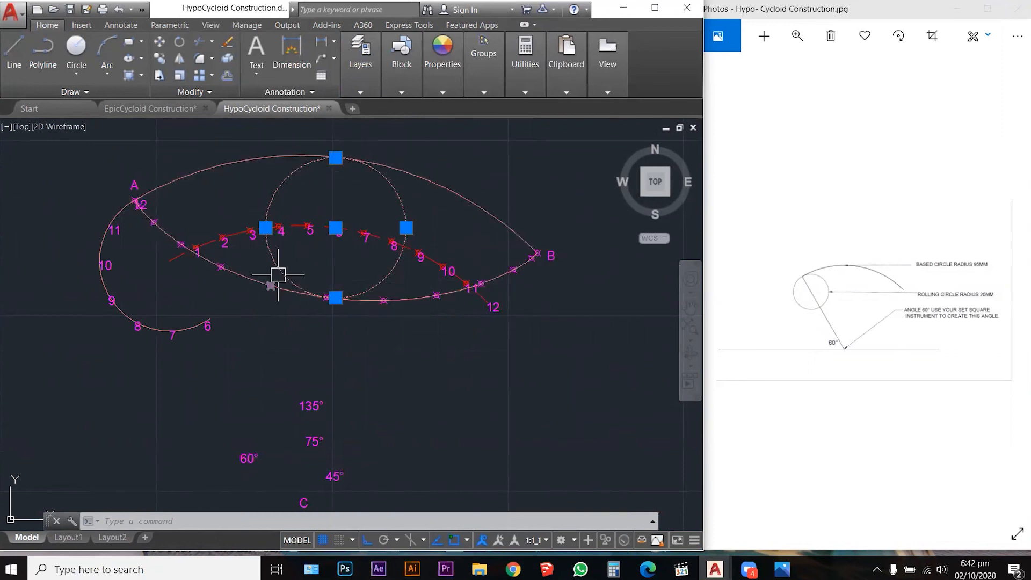
{"action": "left_click", "coordinate": [417, 300]}
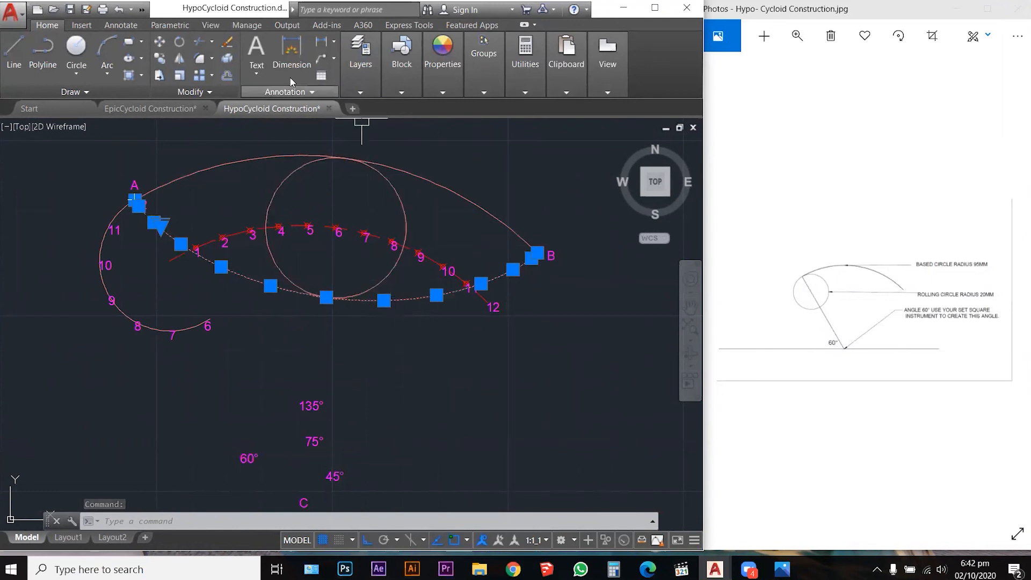
Maximize the drawing window and turn the CONSTRUCTION layer back on, with the whole framed drawing in view
{"action": "left_click", "coordinate": [370, 90]}
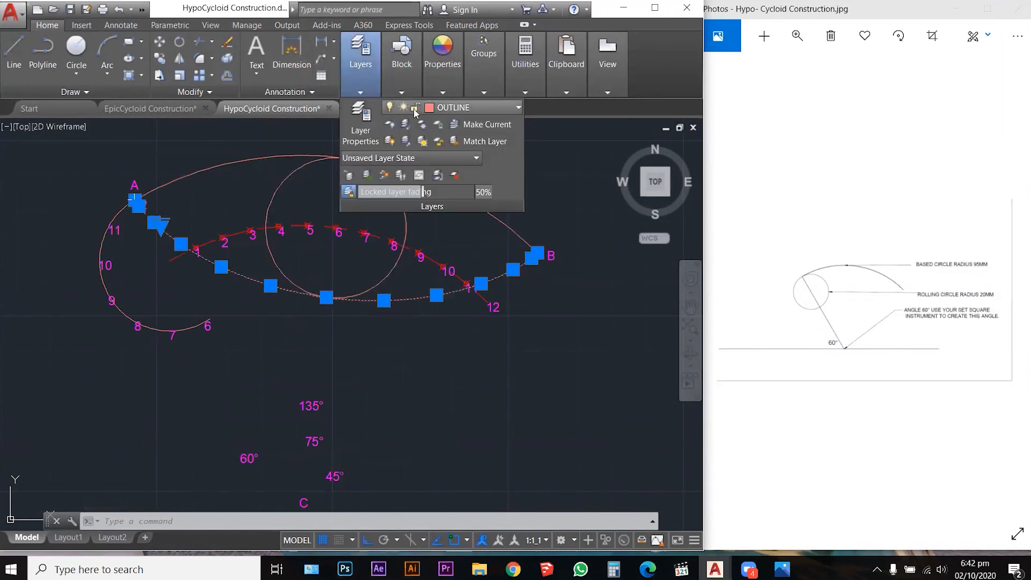
{"action": "left_click", "coordinate": [655, 8]}
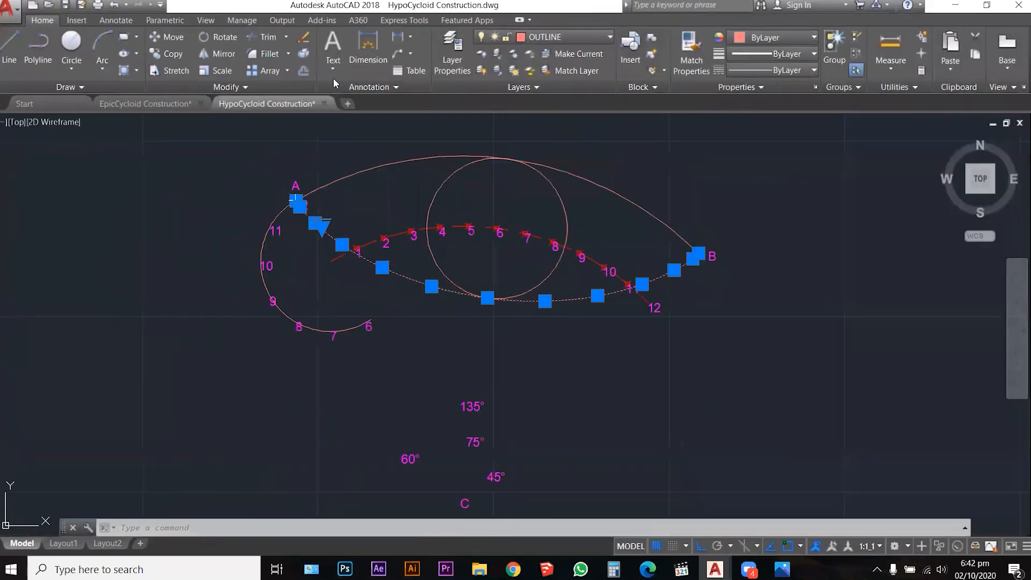
{"action": "left_click", "coordinate": [557, 37]}
{"action": "left_click", "coordinate": [483, 85]}
{"action": "left_click", "coordinate": [482, 85]}
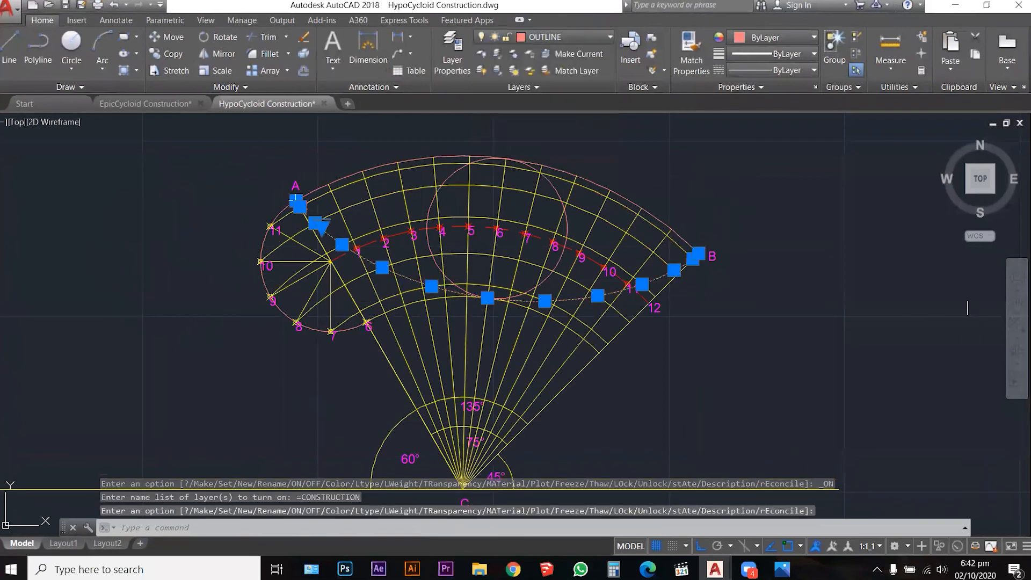
{"action": "left_click", "coordinate": [1019, 329]}
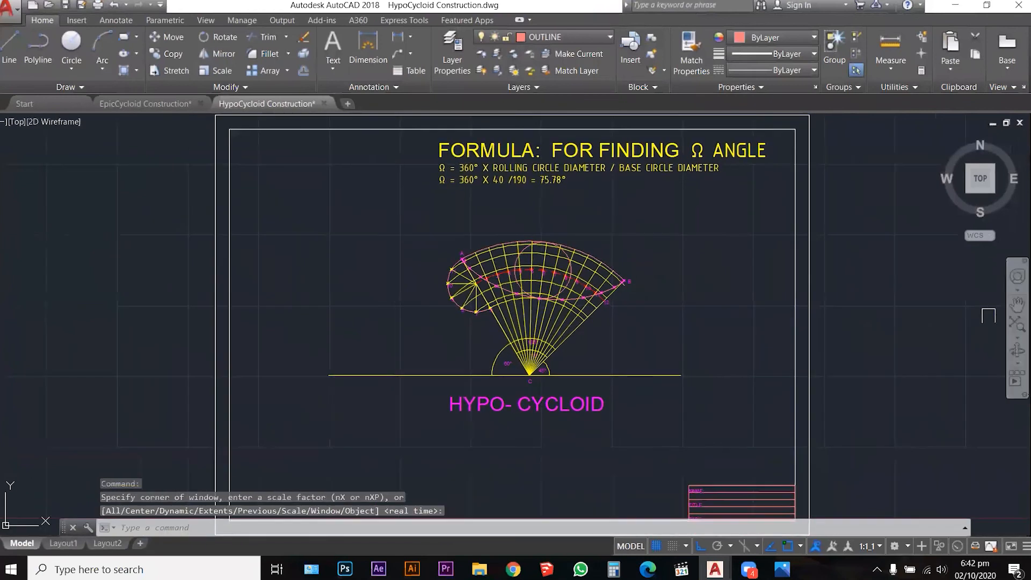